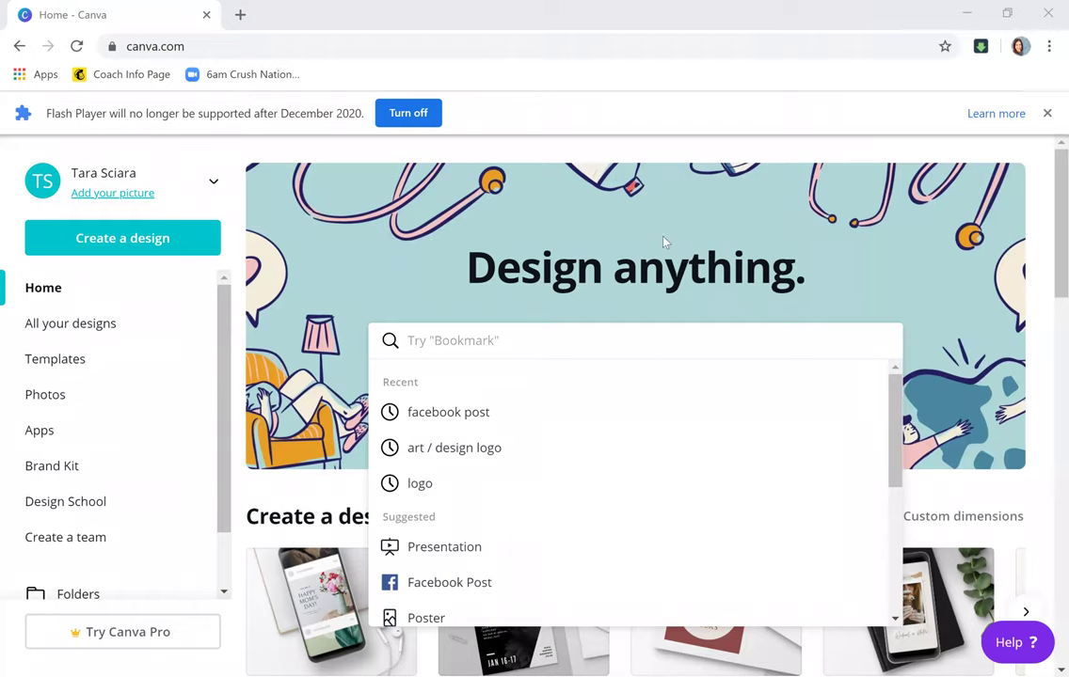
Start a new blank Facebook Post design from the design types on the home page.
{"action": "left_click", "coordinate": [866, 6]}
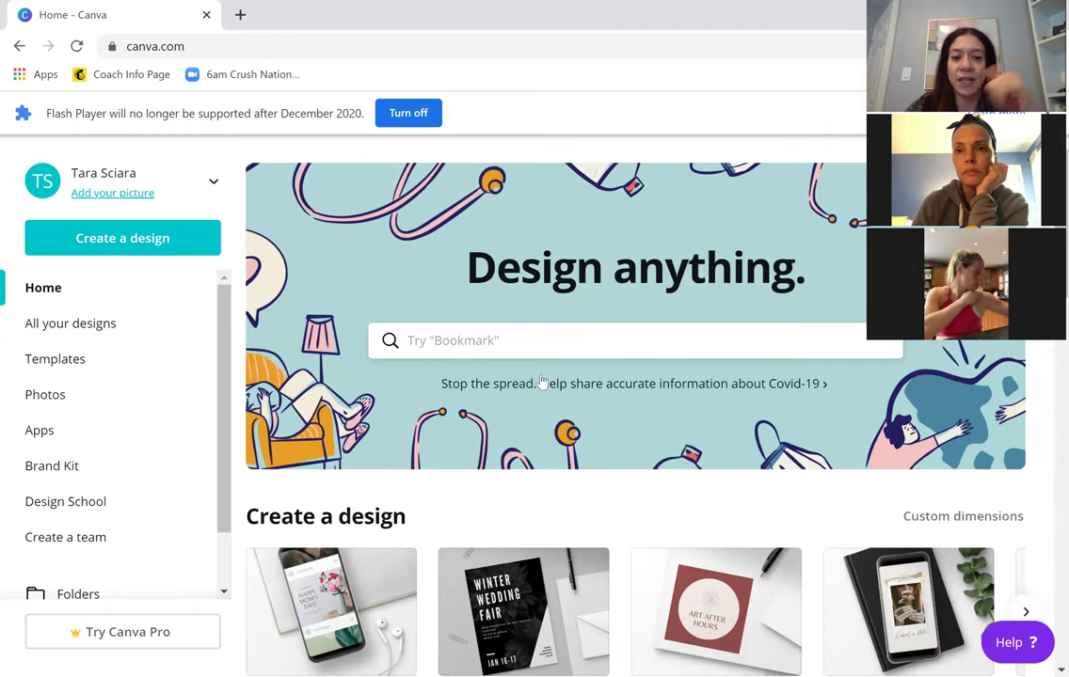
{"action": "scroll", "coordinate": [808, 404], "scroll_direction": "down", "scroll_amount": 2}
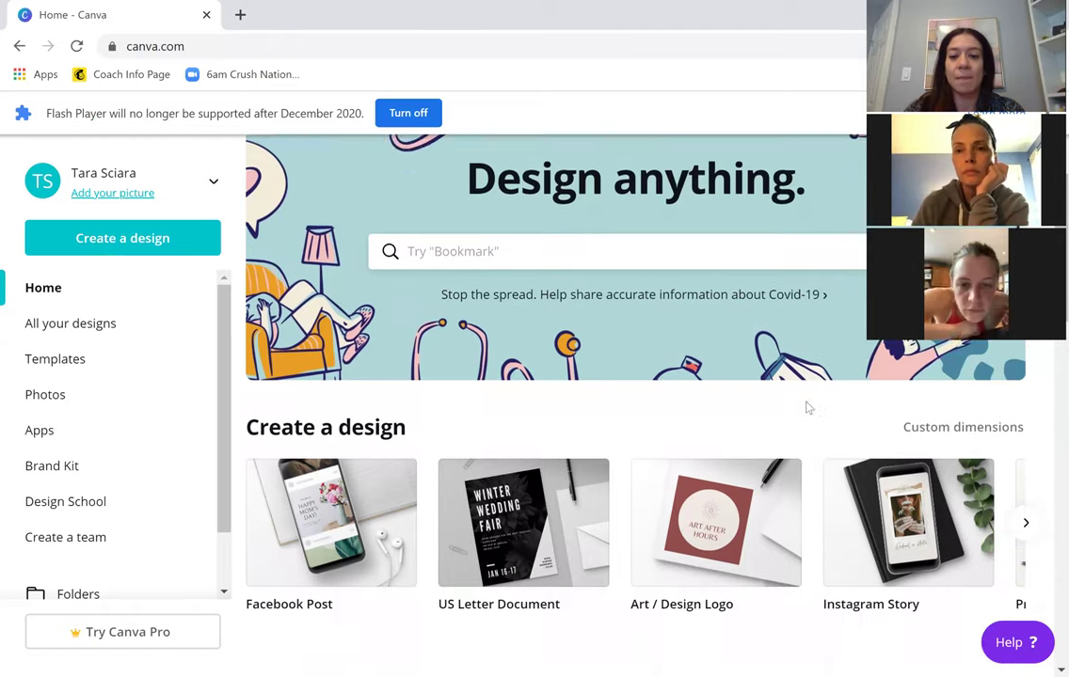
{"action": "scroll", "coordinate": [807, 405], "scroll_direction": "up", "scroll_amount": 1}
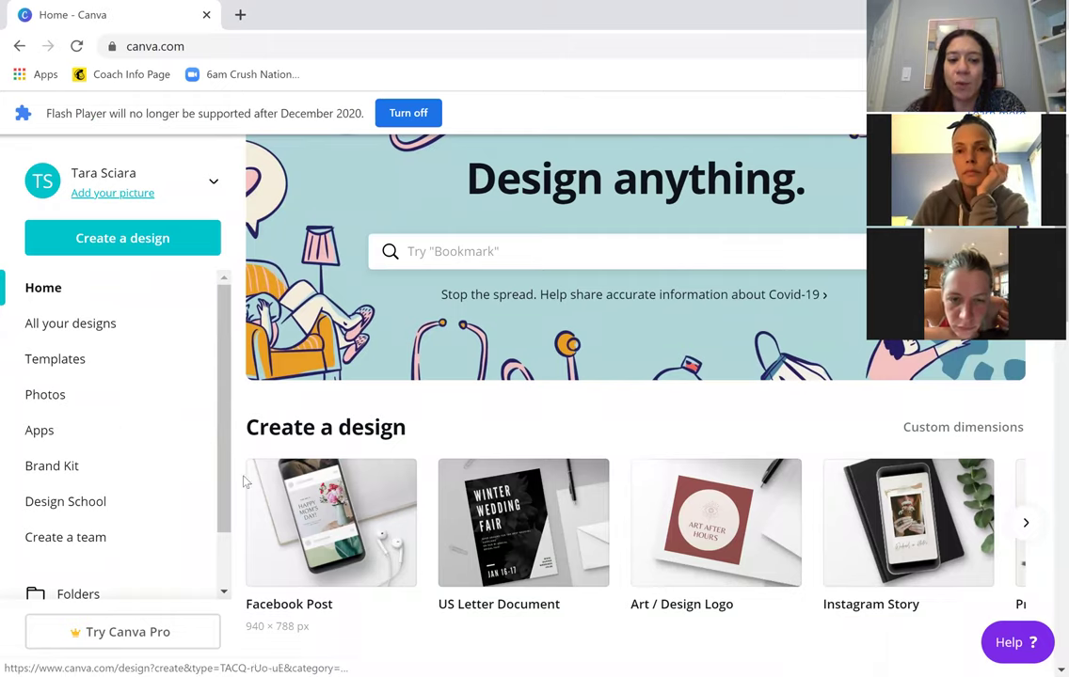
{"action": "left_click", "coordinate": [320, 522]}
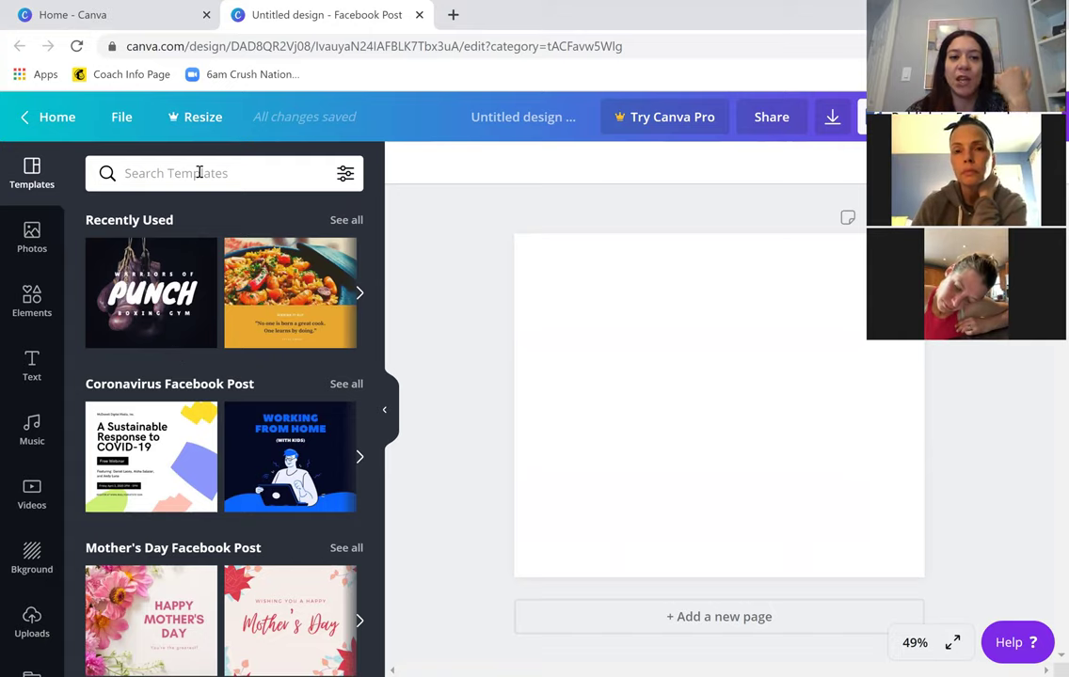
Search the Facebook post templates for "announcement".
{"action": "type", "text": "announcemen"}
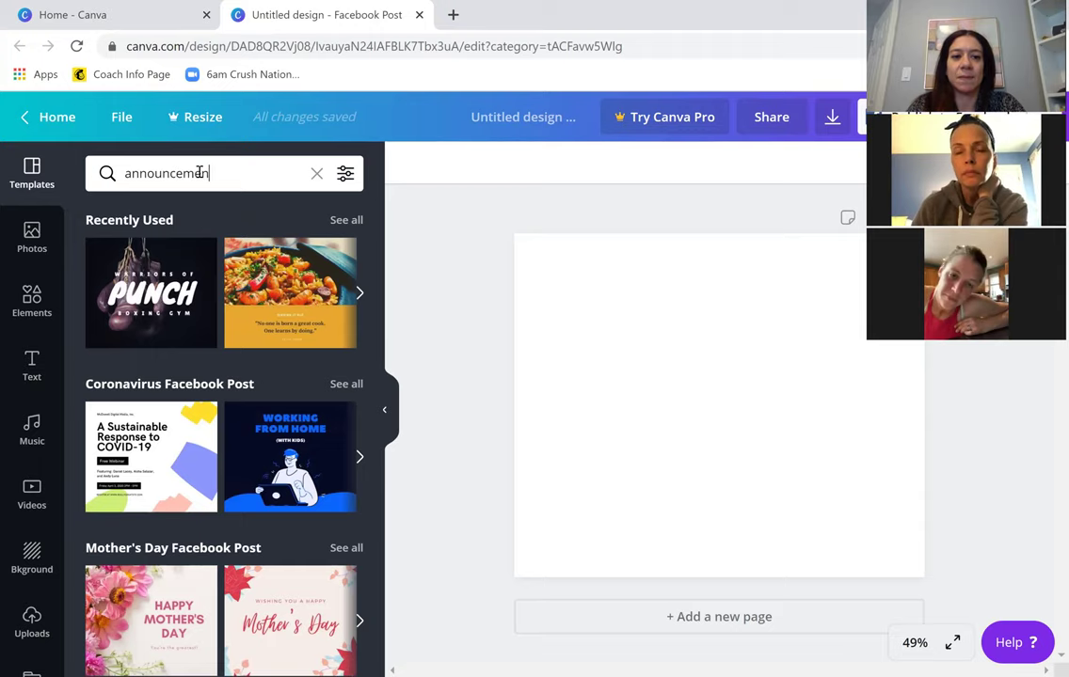
{"action": "type", "text": "t"}
{"action": "key", "text": "Return"}
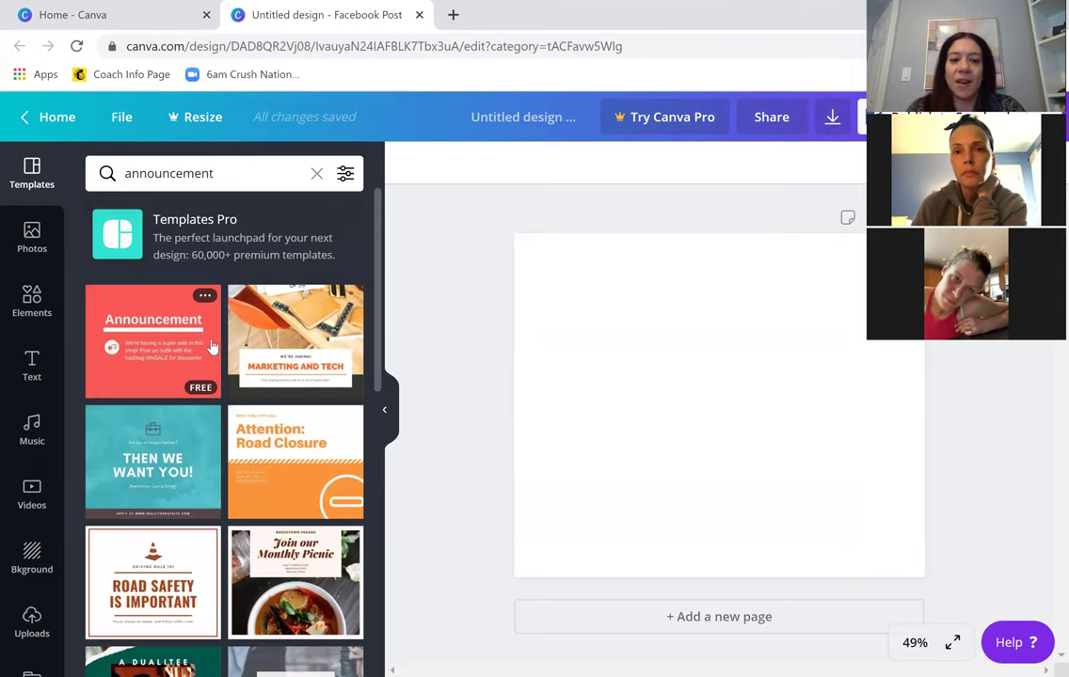
Find the free "We're Tying the Knot!" template among the announcement results and apply it to the blank page.
{"action": "scroll", "coordinate": [244, 393], "scroll_direction": "down", "scroll_amount": 2}
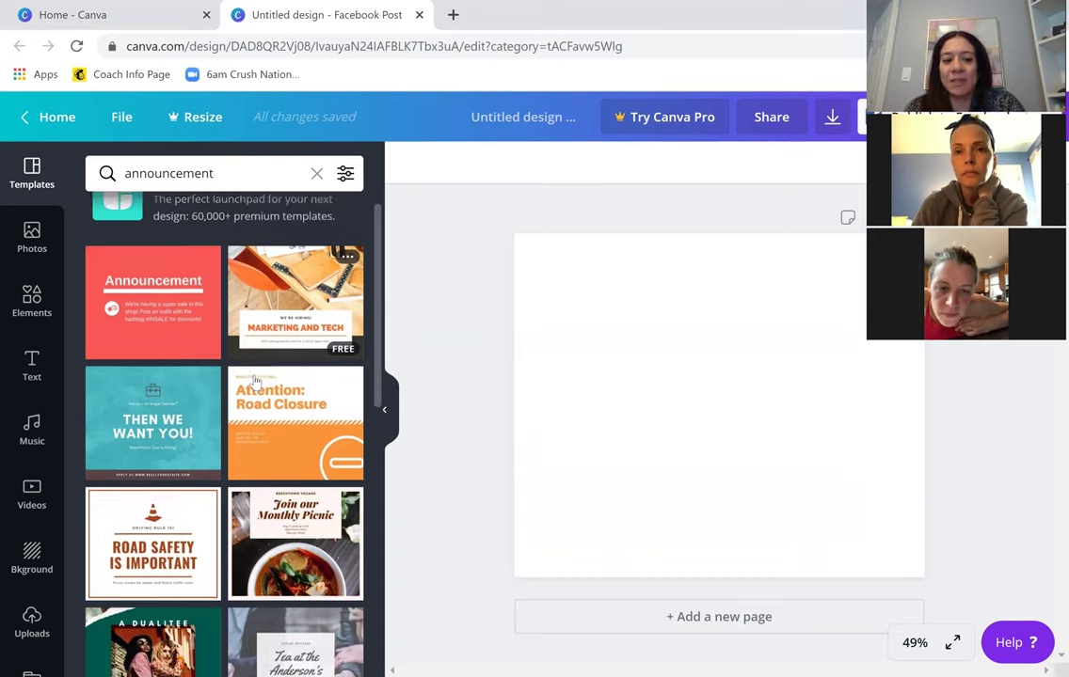
{"action": "scroll", "coordinate": [250, 386], "scroll_direction": "down", "scroll_amount": 6}
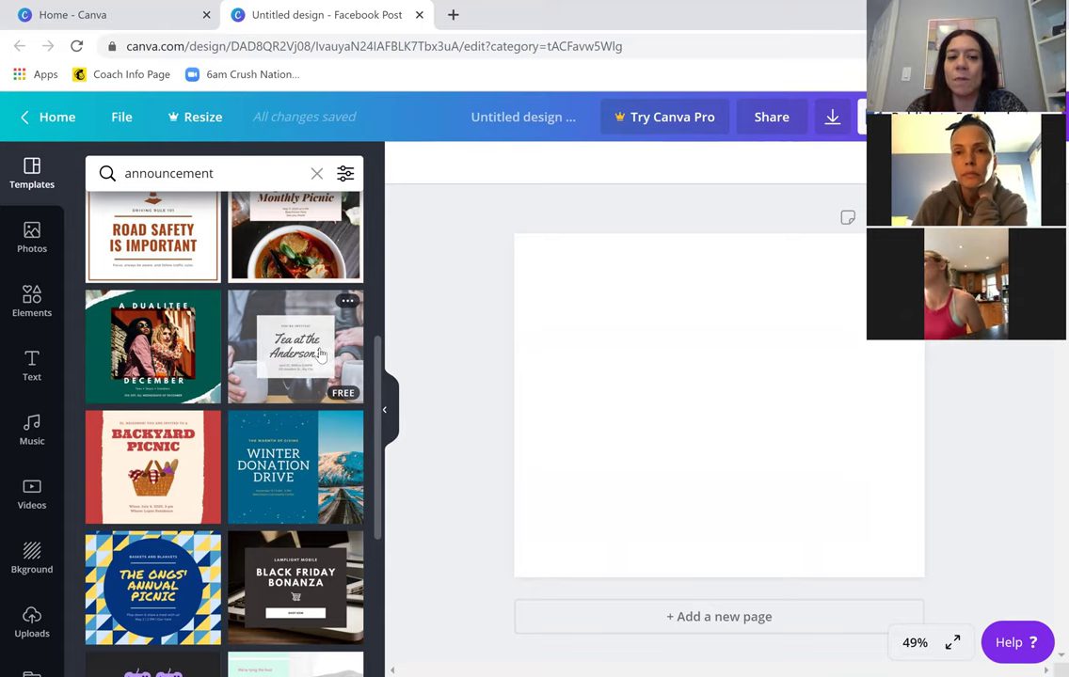
{"action": "scroll", "coordinate": [259, 282], "scroll_direction": "down", "scroll_amount": 4}
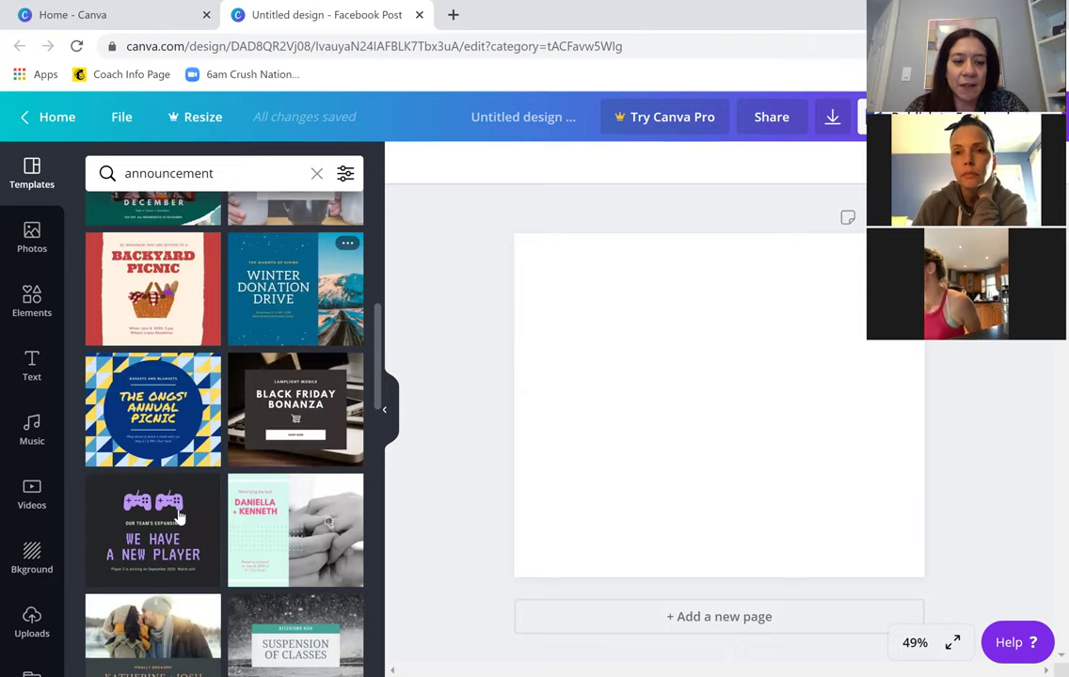
{"action": "scroll", "coordinate": [167, 473], "scroll_direction": "down", "scroll_amount": 2}
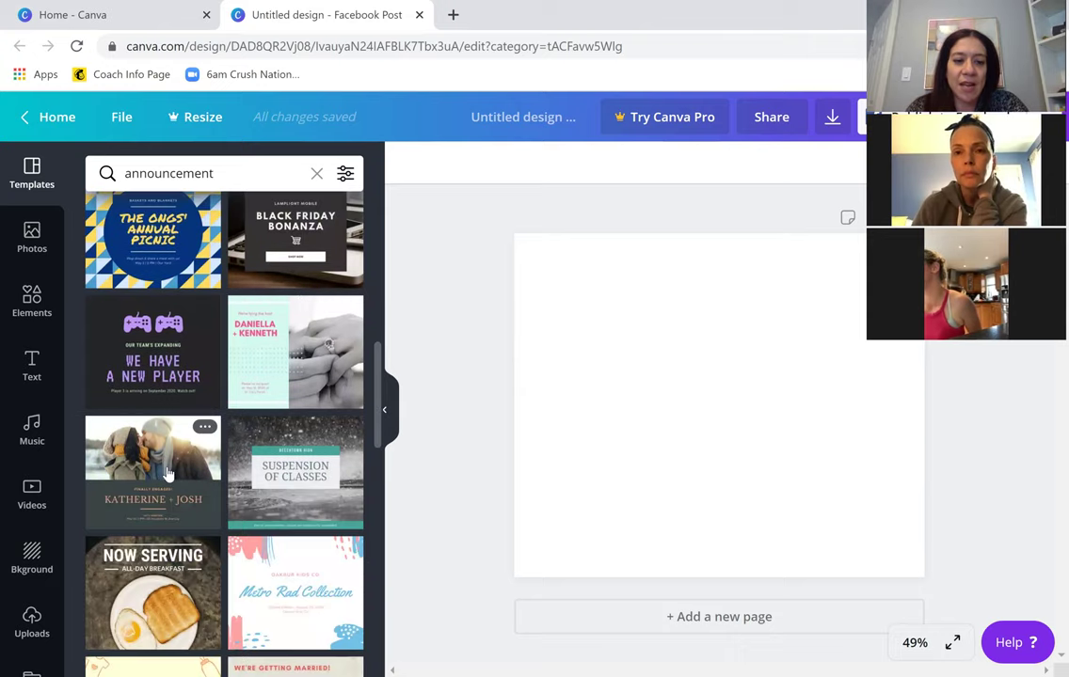
{"action": "scroll", "coordinate": [151, 451], "scroll_direction": "down", "scroll_amount": 1}
{"action": "scroll", "coordinate": [246, 446], "scroll_direction": "down", "scroll_amount": 1}
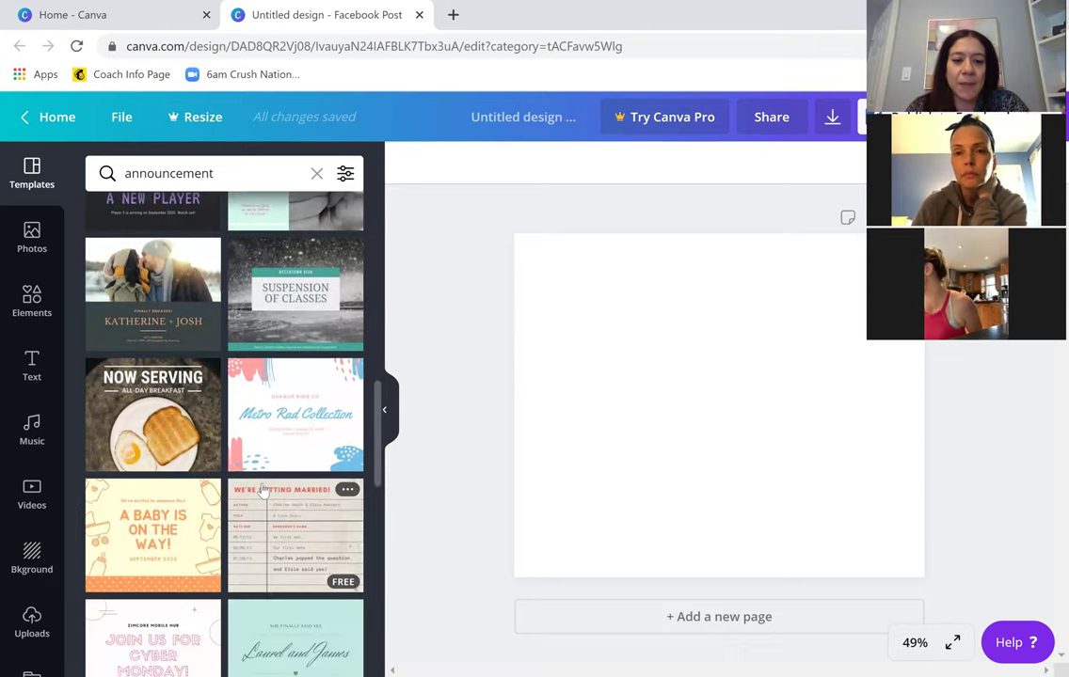
{"action": "scroll", "coordinate": [240, 444], "scroll_direction": "down", "scroll_amount": 2}
{"action": "scroll", "coordinate": [132, 461], "scroll_direction": "down", "scroll_amount": 1}
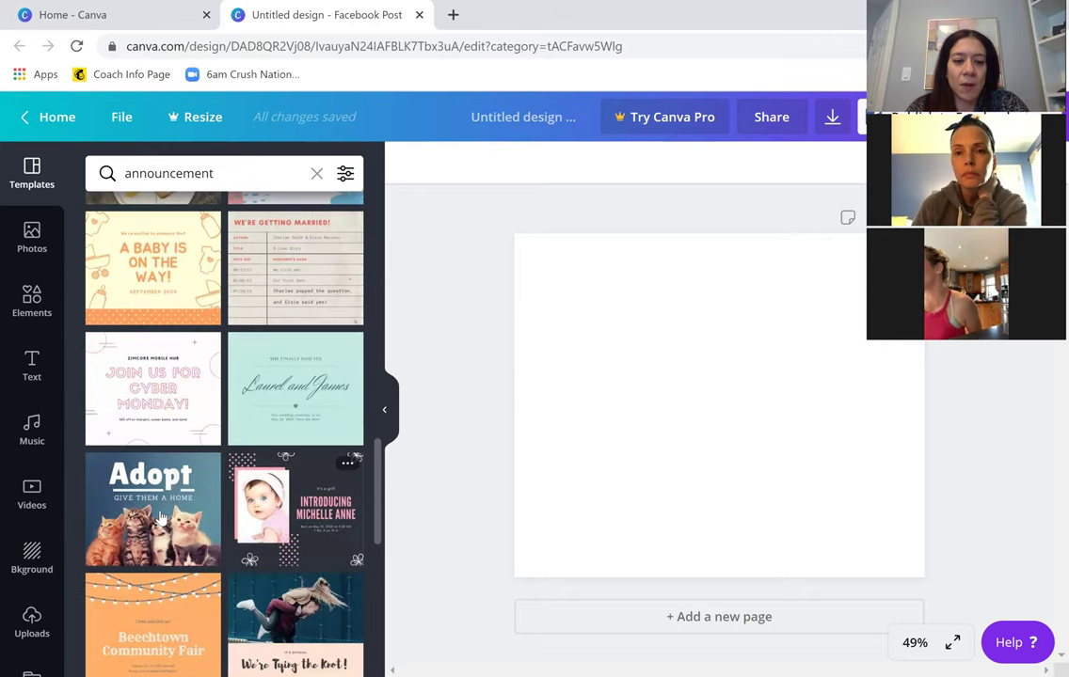
{"action": "scroll", "coordinate": [262, 433], "scroll_direction": "down", "scroll_amount": 2}
{"action": "left_click", "coordinate": [292, 471]}
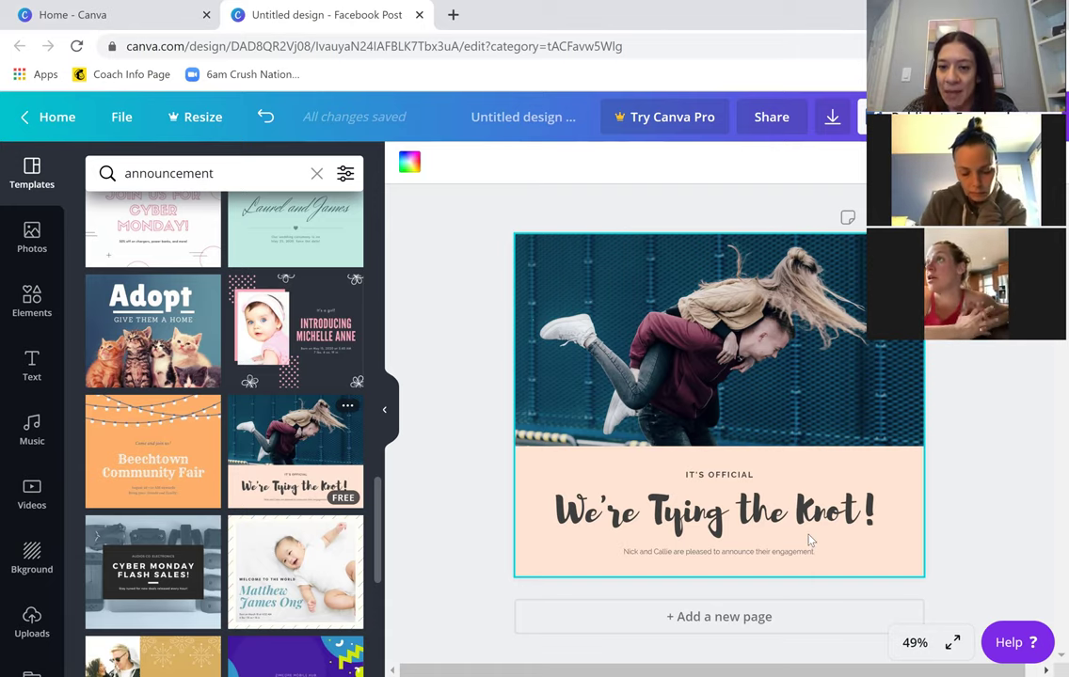
Select the couple photo in the template and display the library of uploaded images.
{"action": "left_click", "coordinate": [663, 321]}
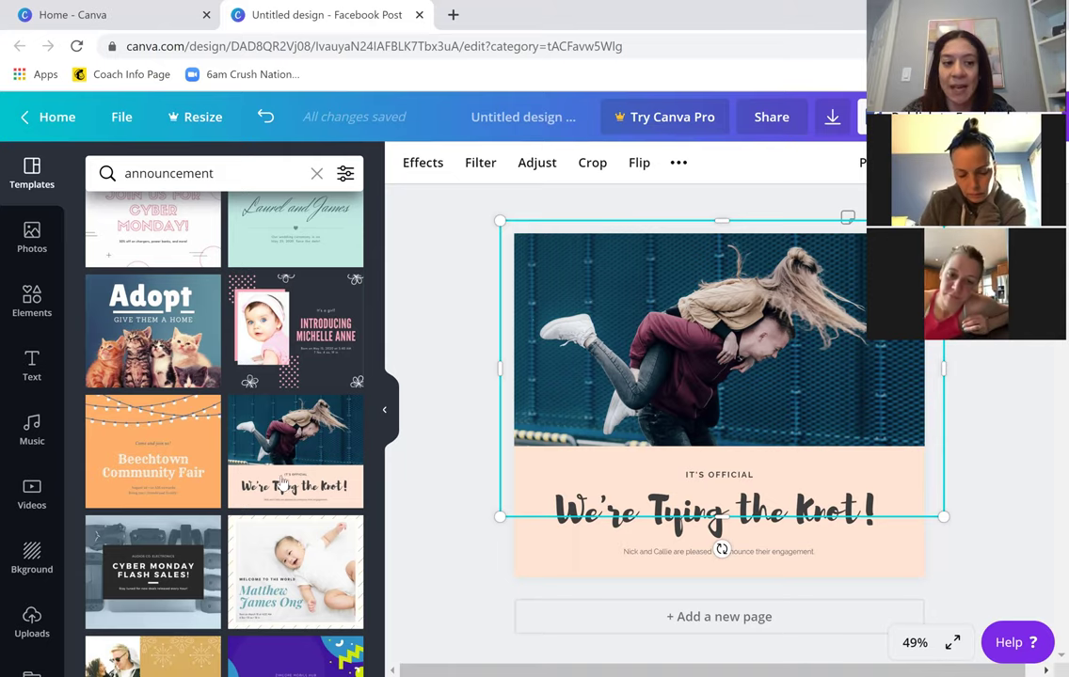
{"action": "scroll", "coordinate": [38, 504], "scroll_direction": "down", "scroll_amount": 2}
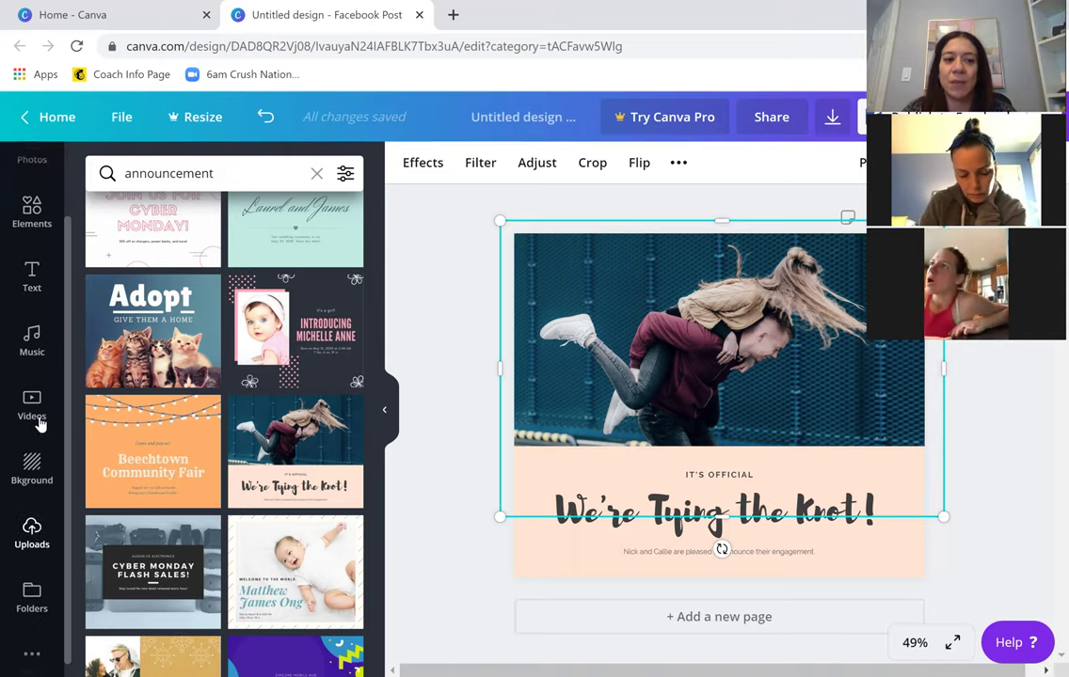
{"action": "scroll", "coordinate": [33, 280], "scroll_direction": "up", "scroll_amount": 2}
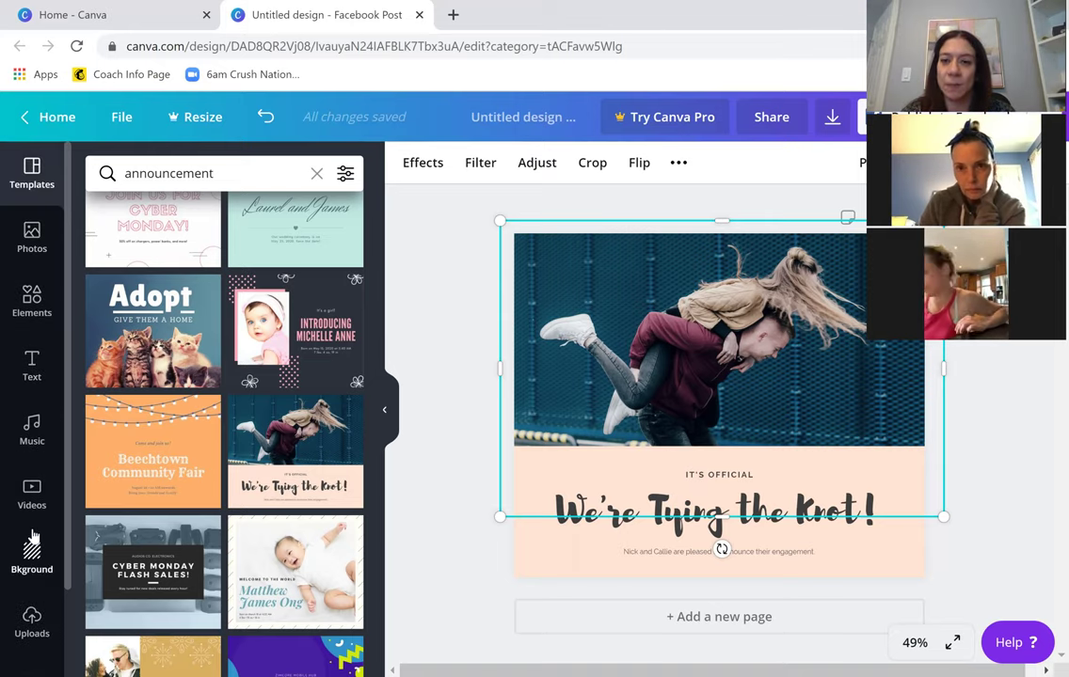
{"action": "scroll", "coordinate": [33, 527], "scroll_direction": "down", "scroll_amount": 2}
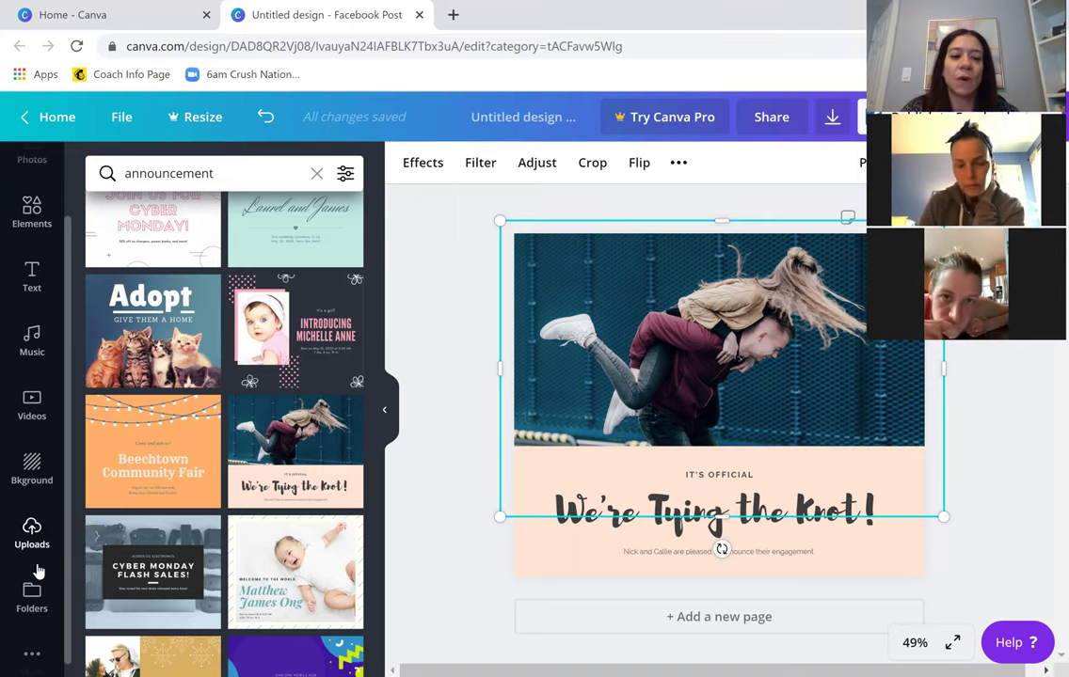
{"action": "left_click", "coordinate": [34, 534]}
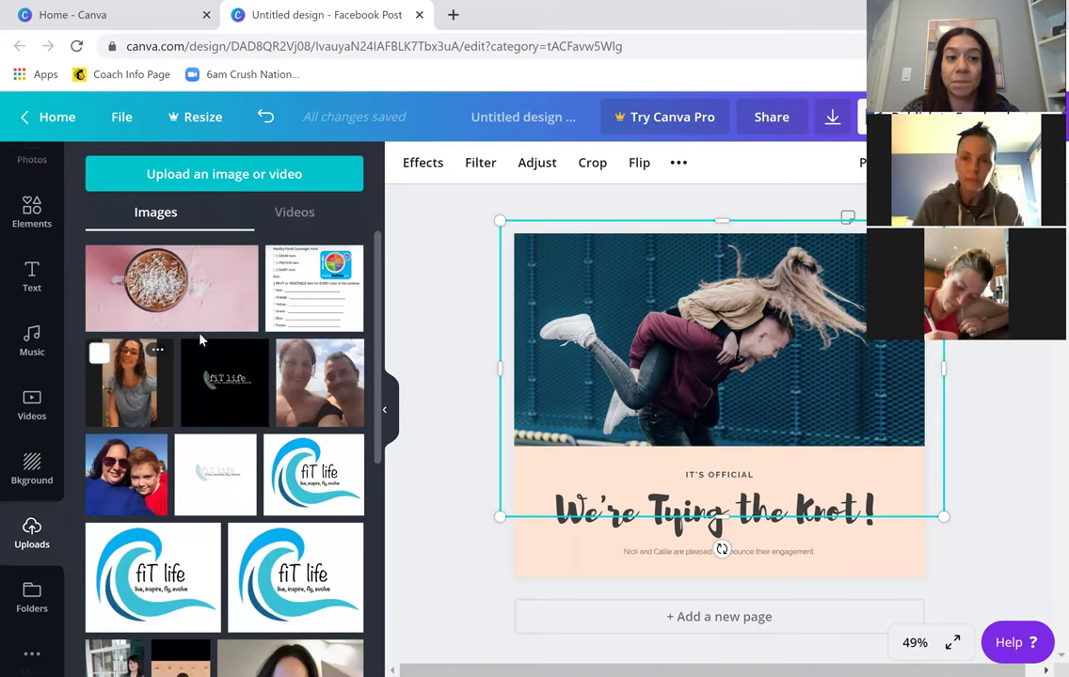
Upload the selfie photo from the Pics folder inside the Beachbody folder.
{"action": "left_click", "coordinate": [199, 182]}
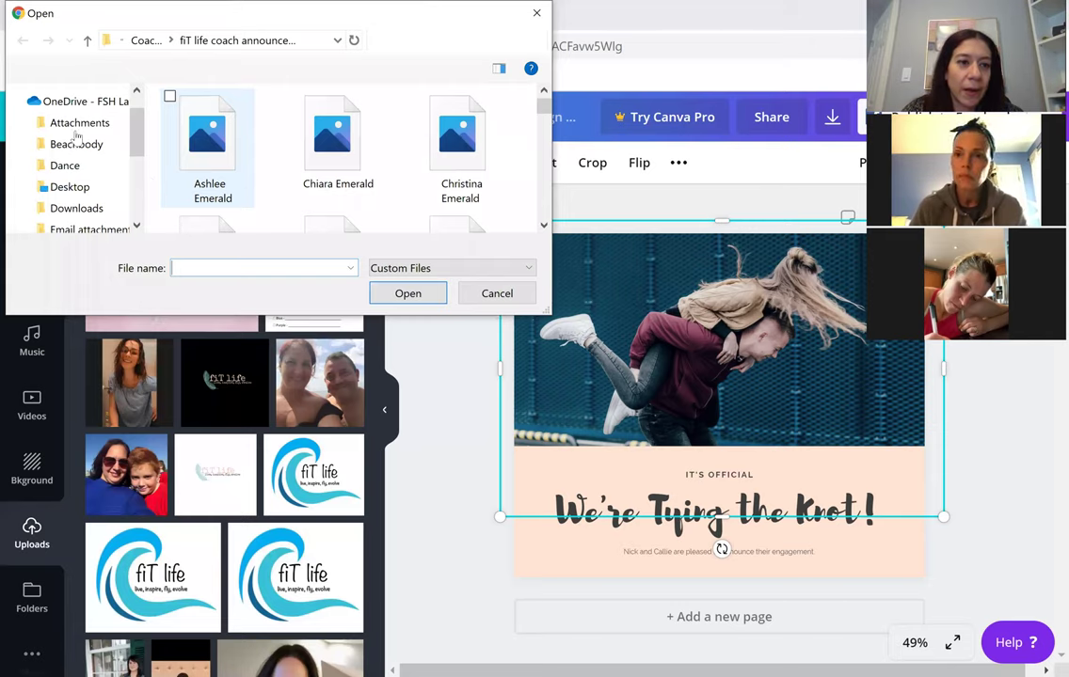
{"action": "left_click", "coordinate": [73, 143]}
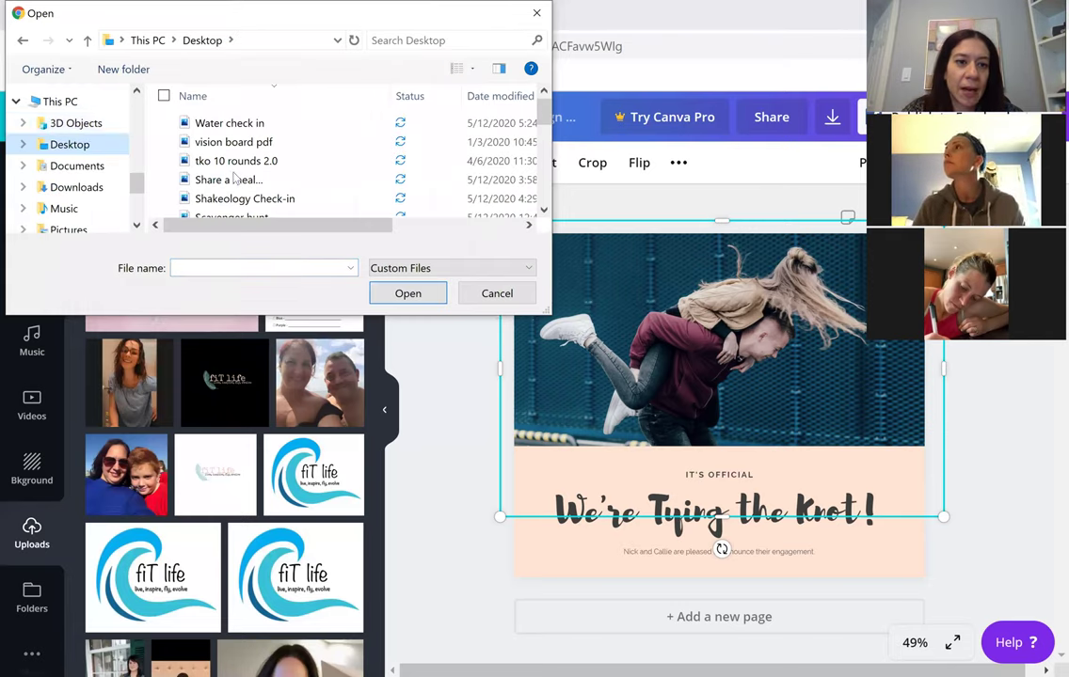
{"action": "scroll", "coordinate": [239, 178], "scroll_direction": "down", "scroll_amount": 4}
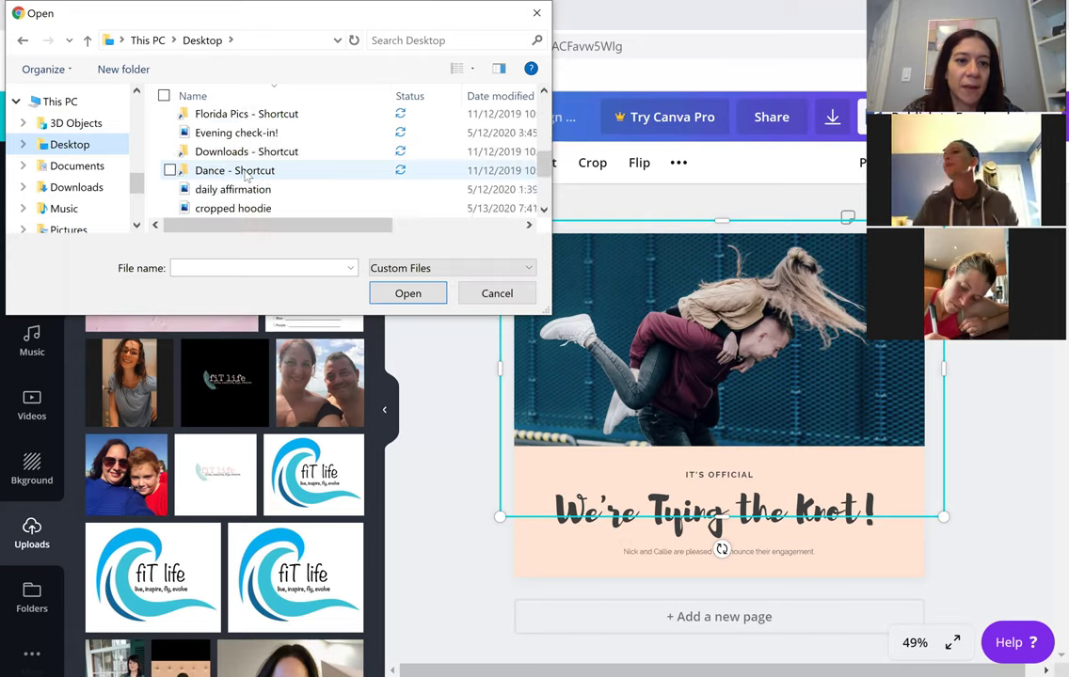
{"action": "scroll", "coordinate": [245, 175], "scroll_direction": "down", "scroll_amount": 2}
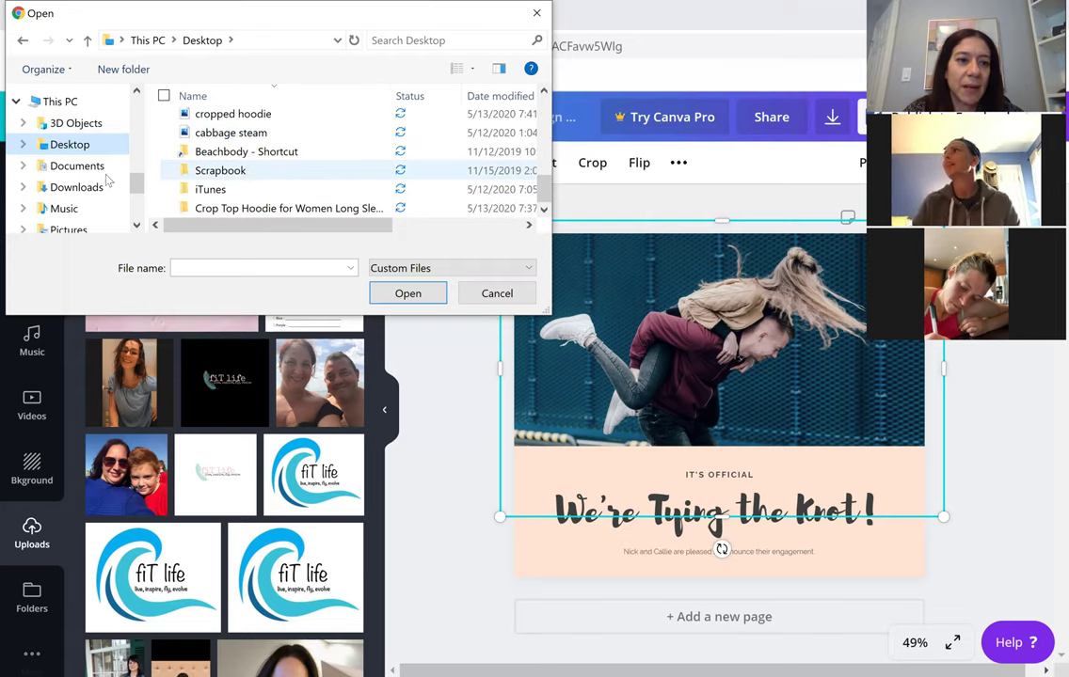
{"action": "double_click", "coordinate": [250, 153]}
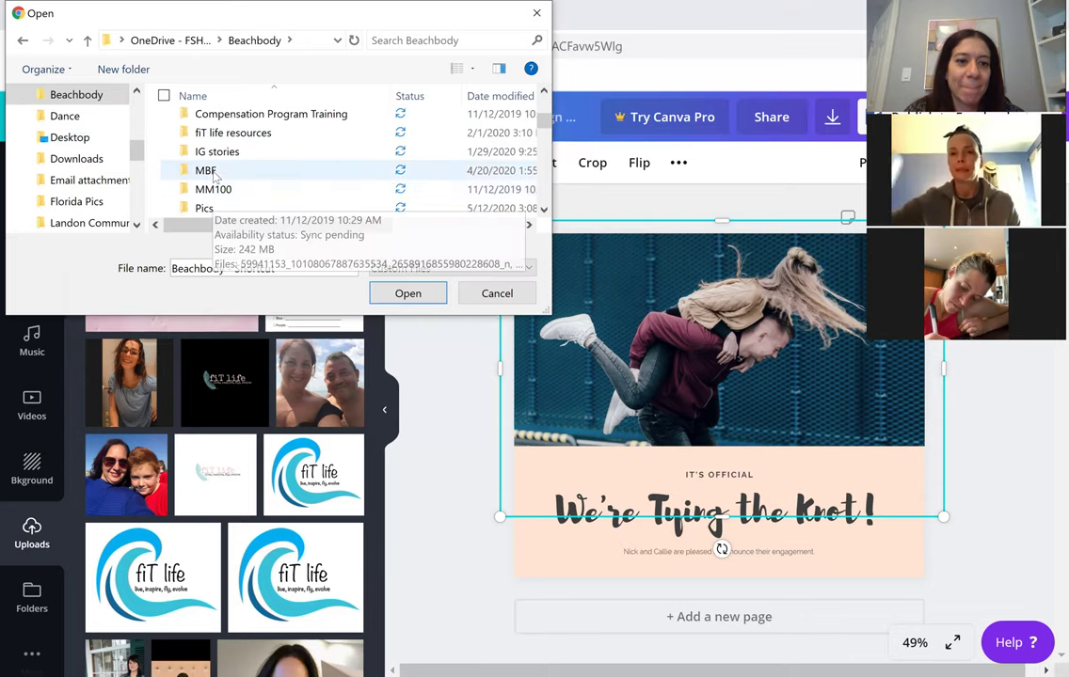
{"action": "double_click", "coordinate": [203, 208]}
{"action": "left_click", "coordinate": [331, 141]}
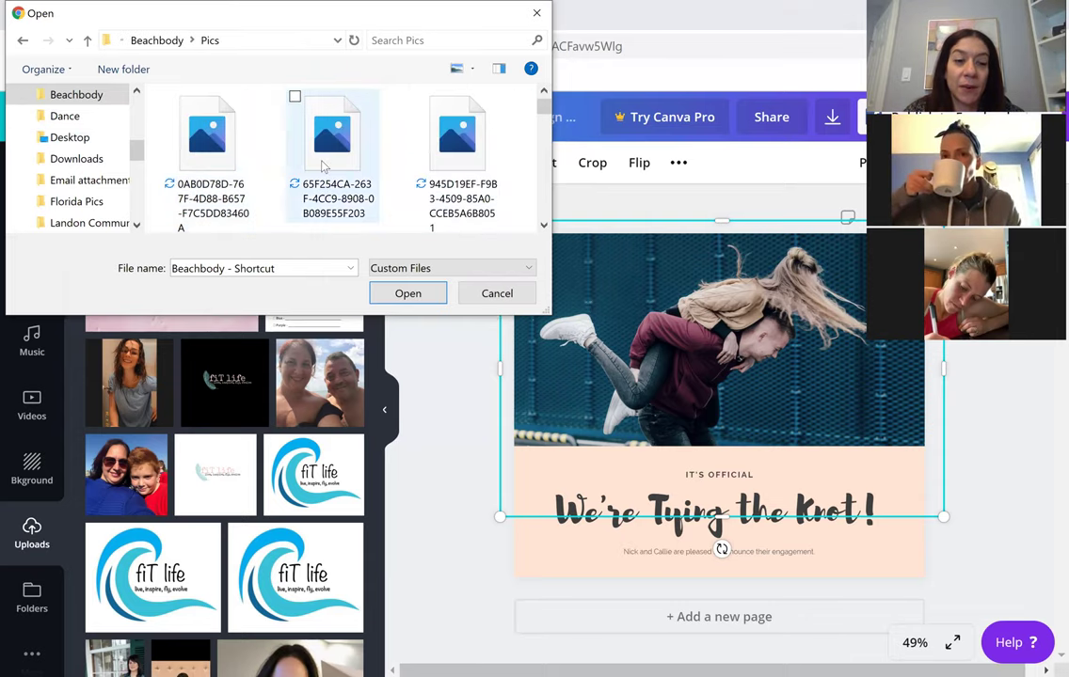
{"action": "left_click", "coordinate": [475, 293]}
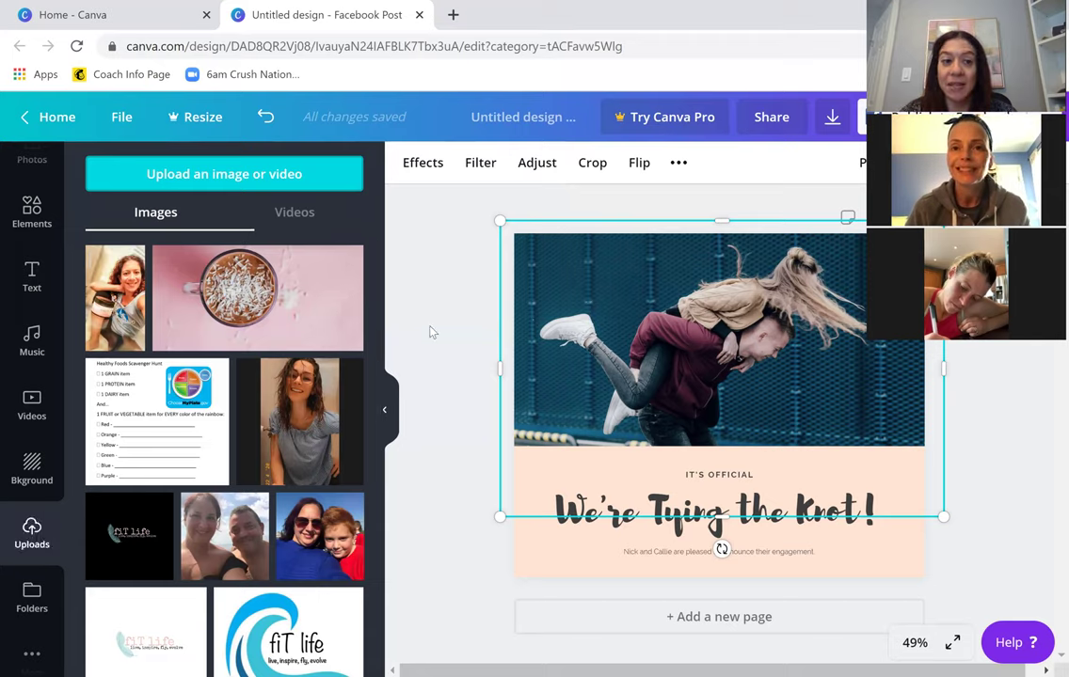
Replace the template's couple photo with the newly uploaded selfie, leaving no separate copy of it on the page.
{"action": "left_click", "coordinate": [125, 301]}
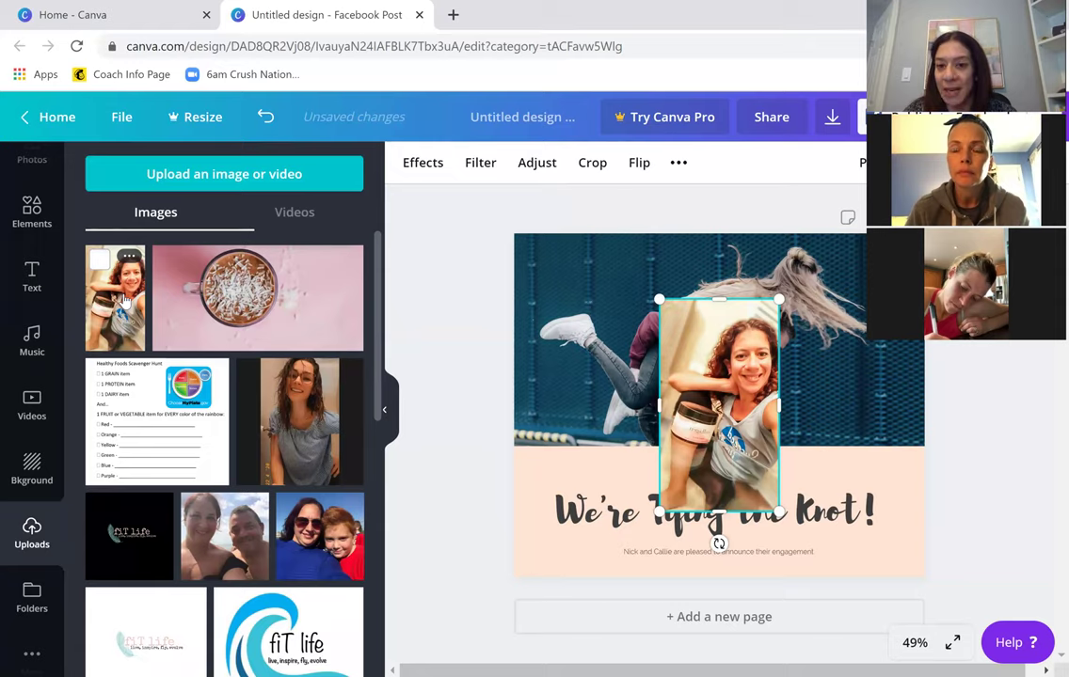
{"action": "key", "text": "Delete"}
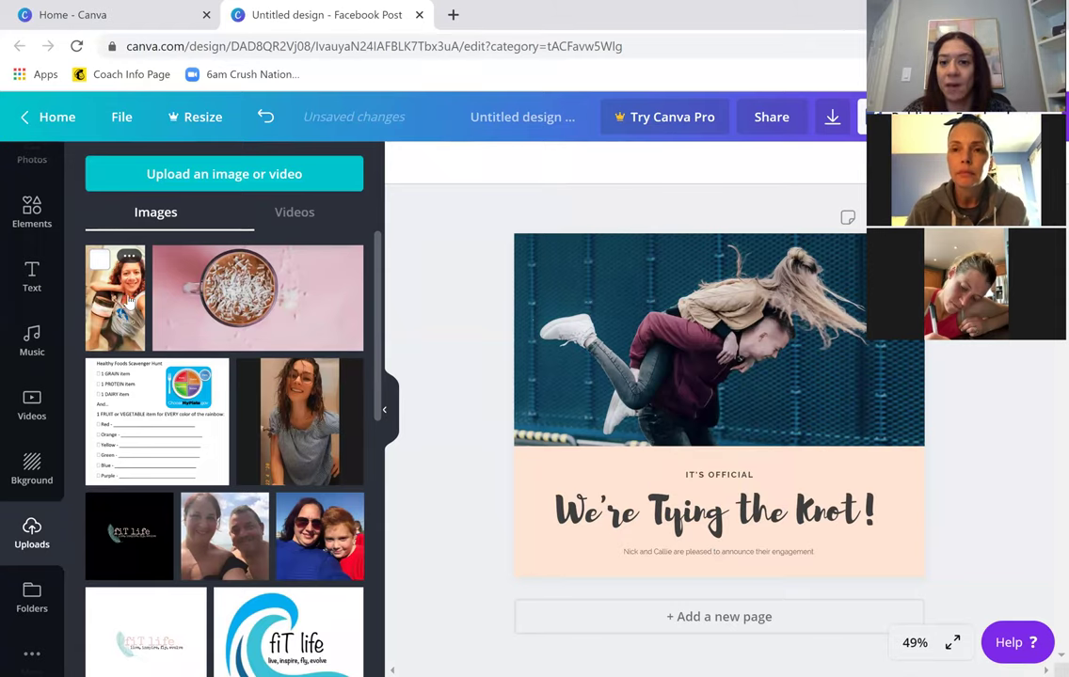
{"action": "left_click_drag", "start_coordinate": [129, 301], "coordinate": [698, 347]}
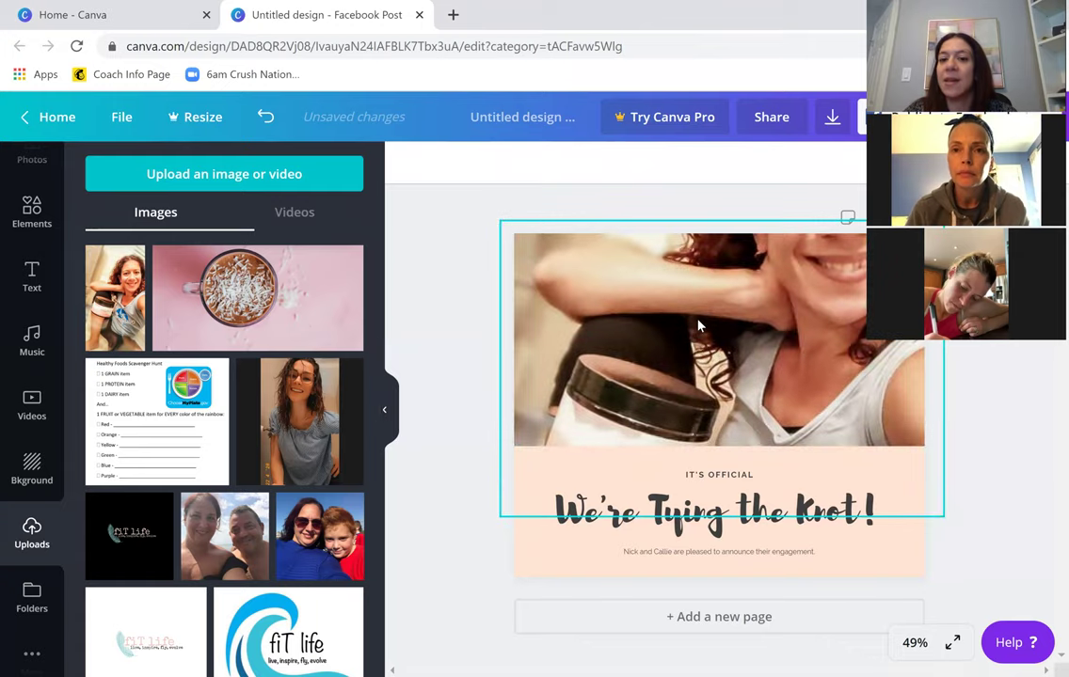
Reposition the selfie within its crop frame, moving it down so the face comes into the frame.
{"action": "double_click", "coordinate": [697, 318]}
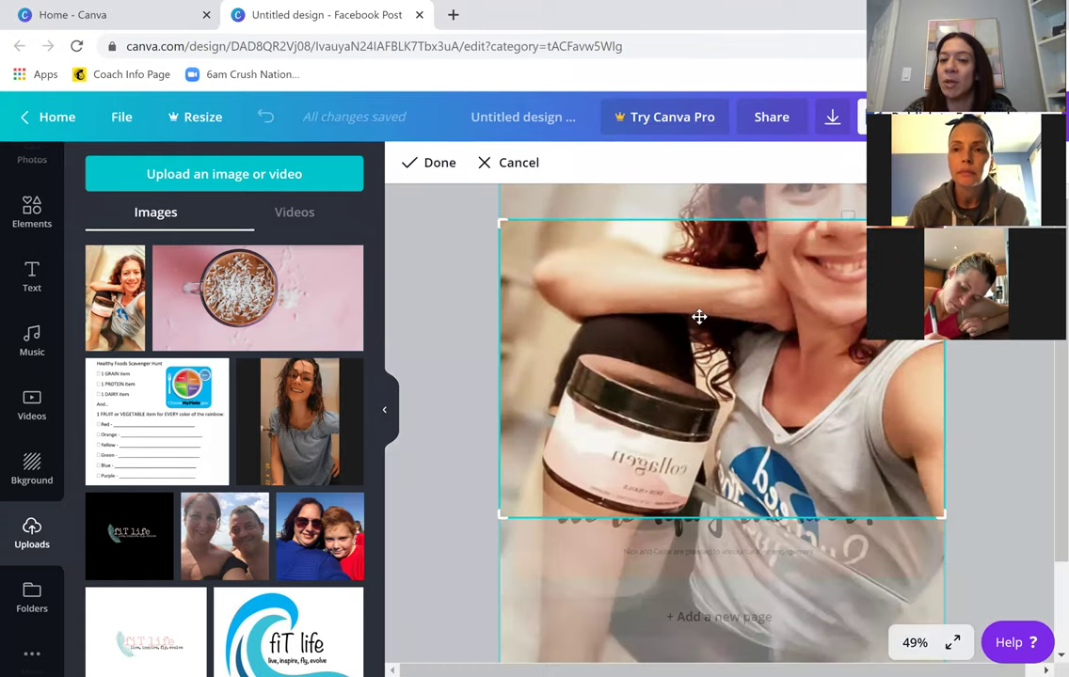
{"action": "left_click_drag", "start_coordinate": [687, 386], "coordinate": [901, 411]}
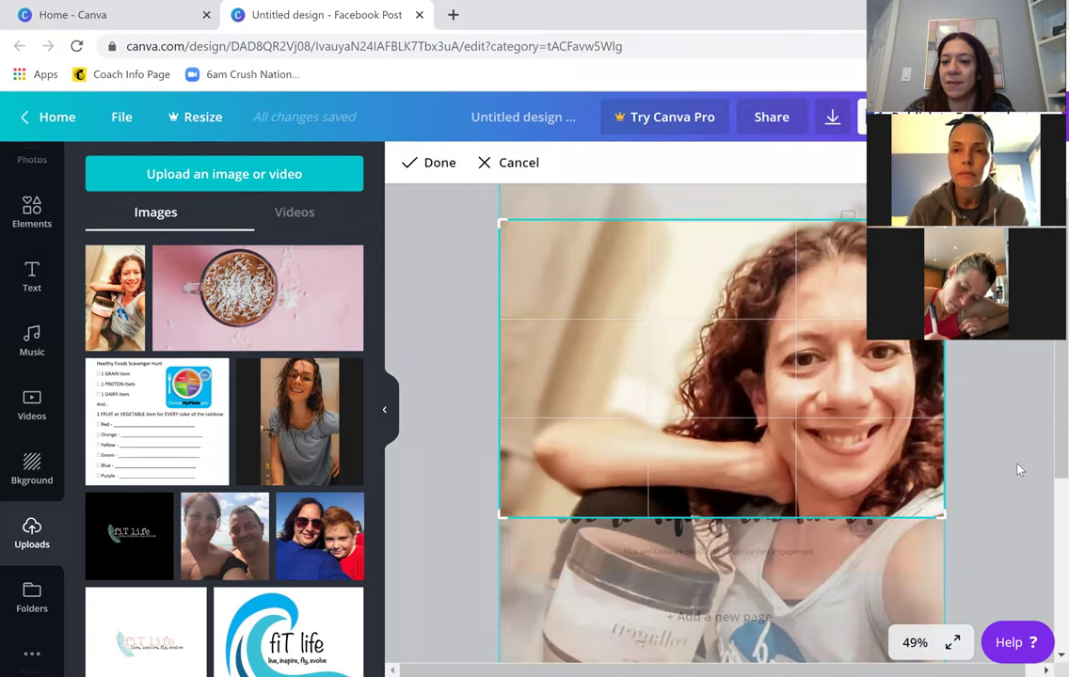
{"action": "left_click", "coordinate": [925, 505]}
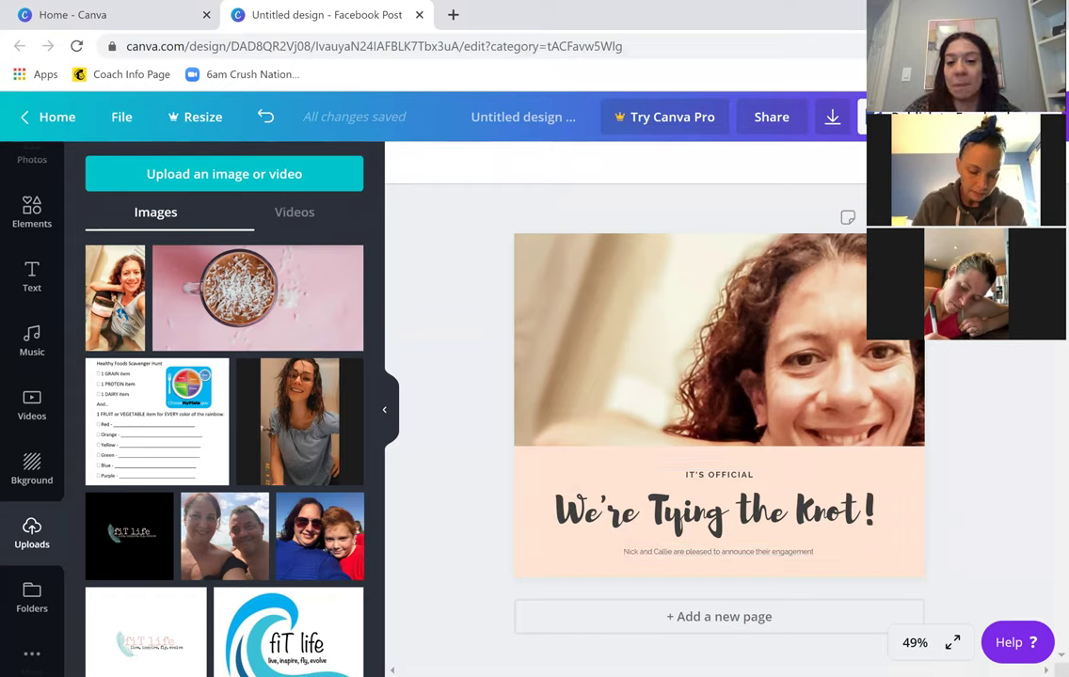
Replace the heading "We're Tying the Knot!" with "Welcome", the person's first name and an exclamation mark.
{"action": "left_click", "coordinate": [690, 524]}
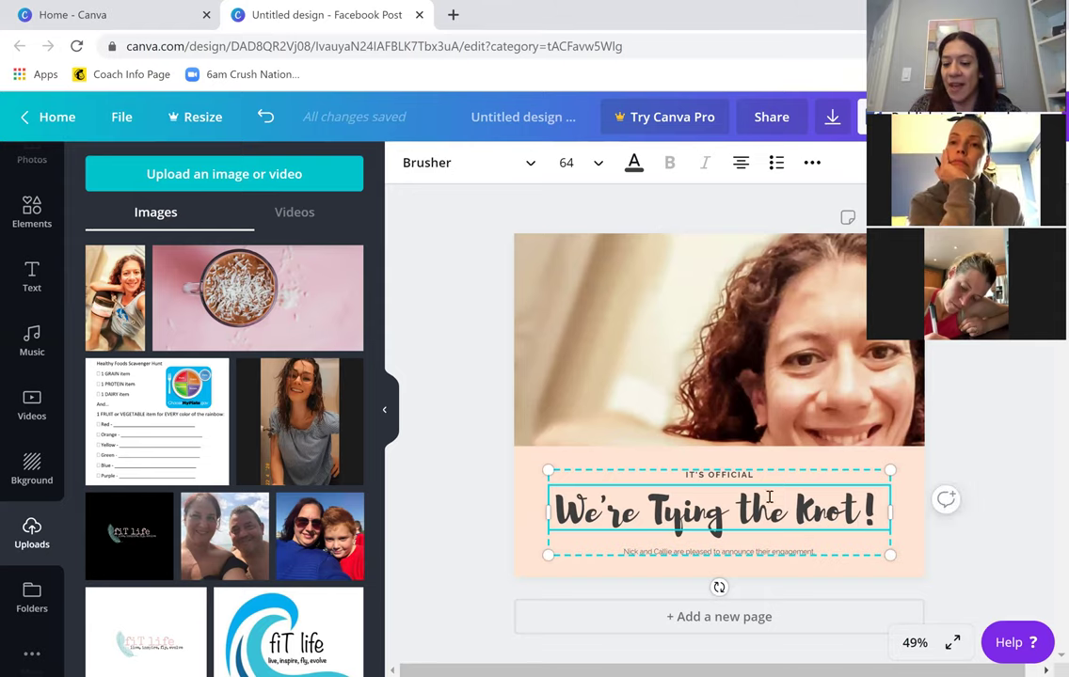
{"action": "key", "text": "BackSpace"}
{"action": "key", "text": "BackSpace"}
{"action": "key", "text": "BackSpace"}
{"action": "key", "text": "BackSpace"}
{"action": "key", "text": "BackSpace"}
{"action": "key", "text": "BackSpace"}
{"action": "key", "text": "BackSpace"}
{"action": "key", "text": "BackSpace"}
{"action": "key", "text": "BackSpace"}
{"action": "key", "text": "BackSpace"}
{"action": "key", "text": "BackSpace"}
{"action": "key", "text": "BackSpace"}
{"action": "key", "text": "BackSpace"}
{"action": "key", "text": "BackSpace"}
{"action": "key", "text": "BackSpace"}
{"action": "key", "text": "BackSpace"}
{"action": "key", "text": "BackSpace"}
{"action": "key", "text": "BackSpace"}
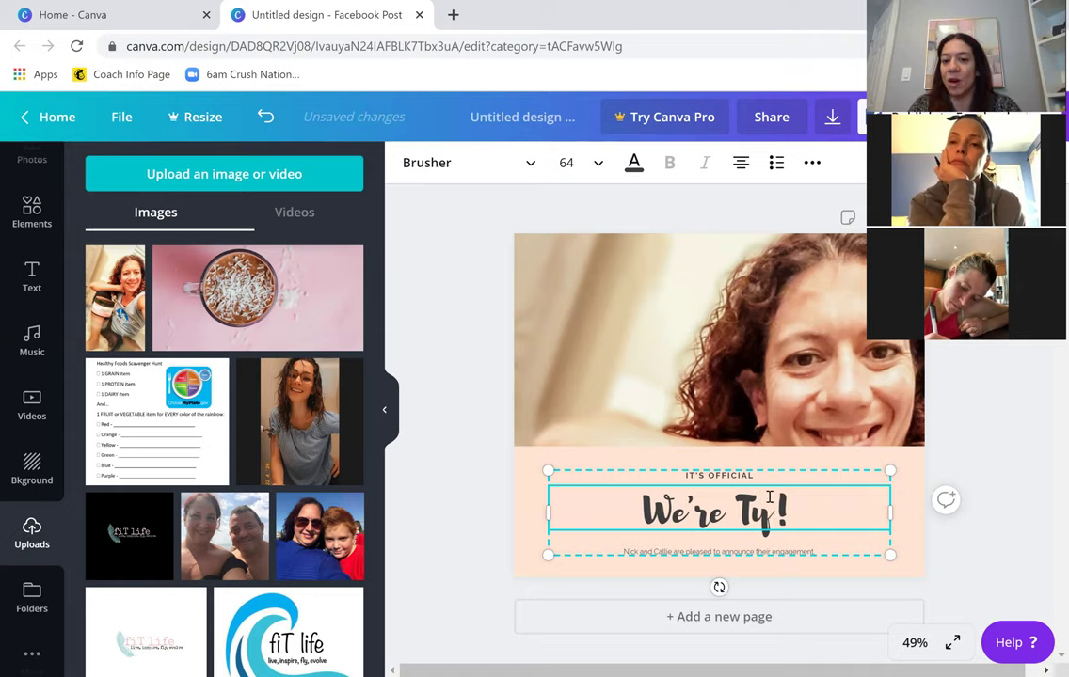
{"action": "key", "text": "BackSpace"}
{"action": "type", "text": "elcome Ta"}
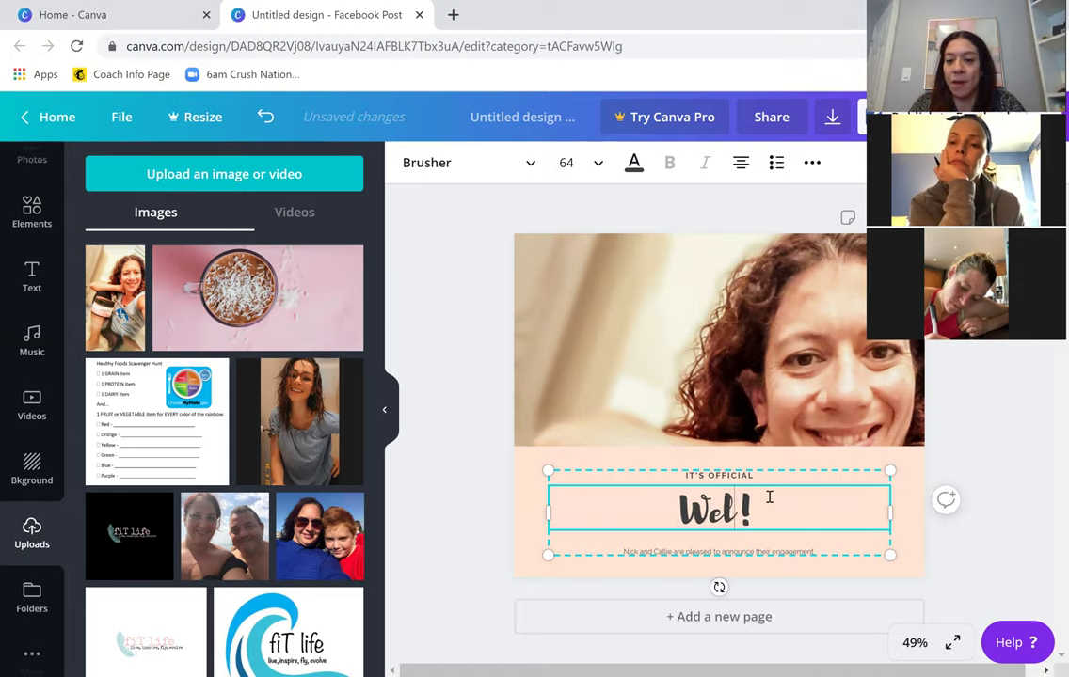
{"action": "type", "text": "ra"}
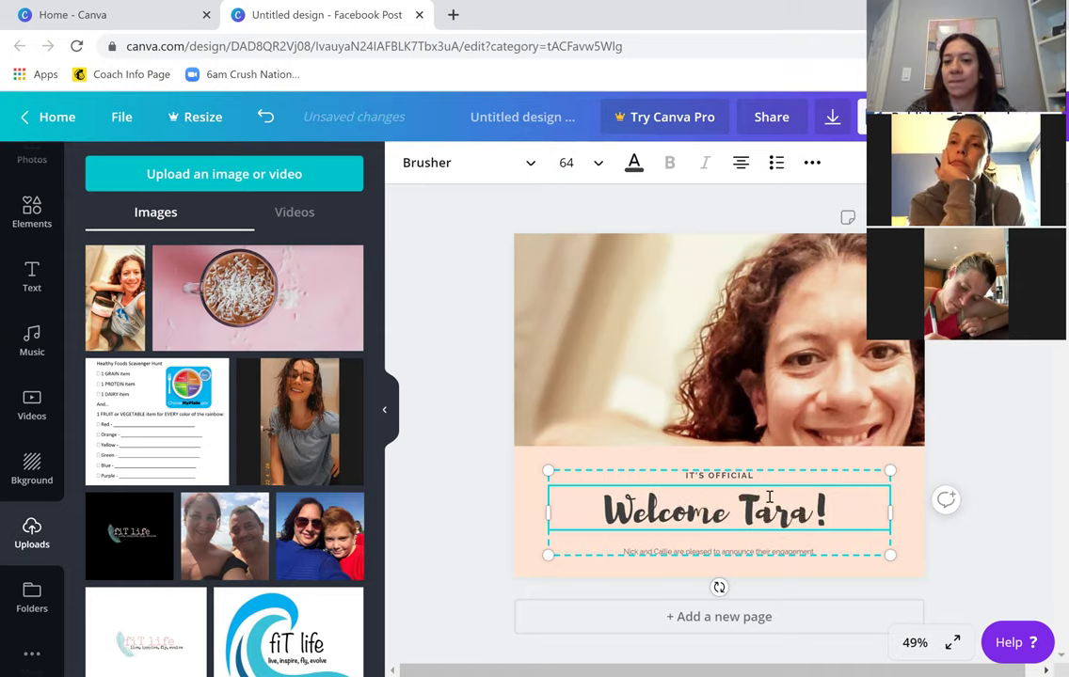
Replace the "IT'S OFFICIAL" line above the welcome heading with "NEW COACH ALERT".
{"action": "left_click", "coordinate": [688, 483]}
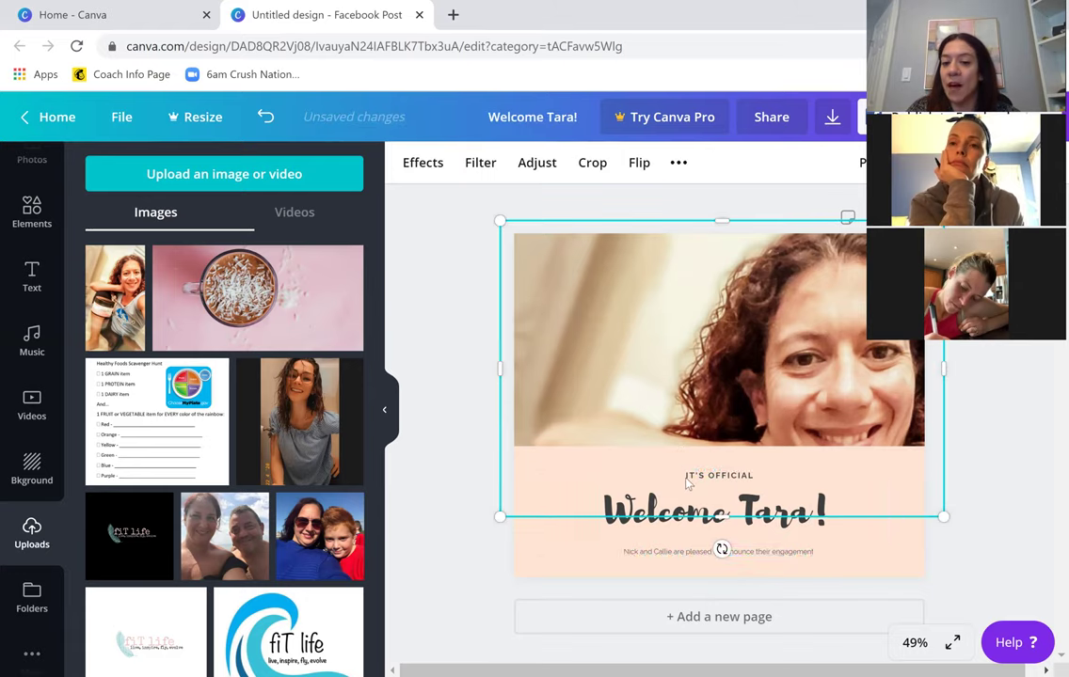
{"action": "left_click", "coordinate": [717, 478]}
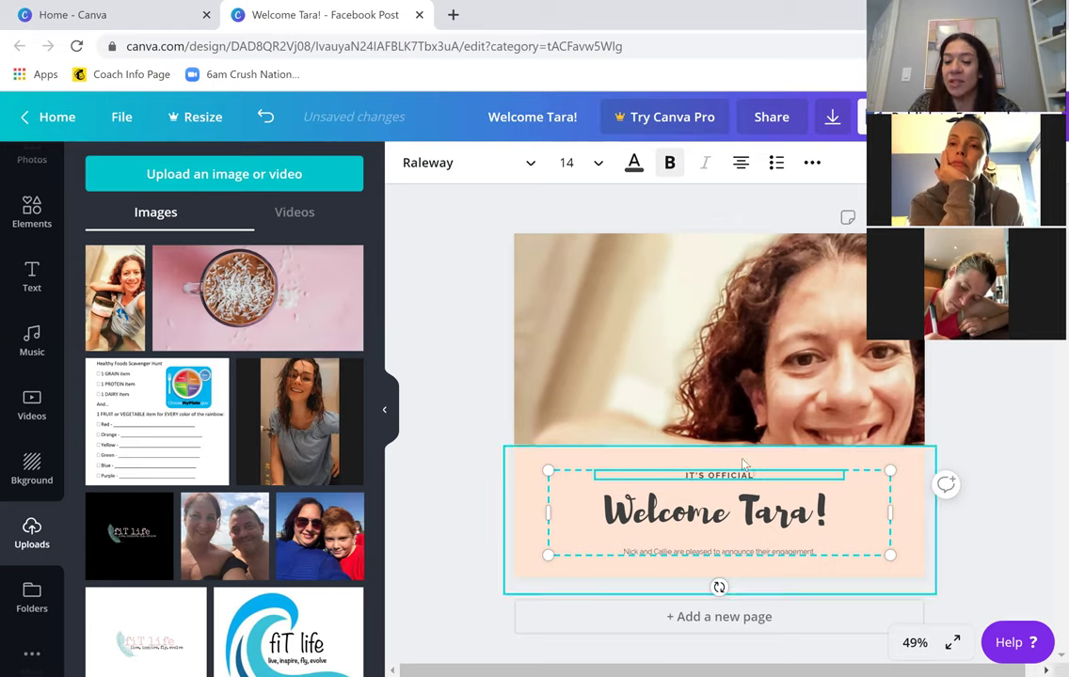
{"action": "key", "text": "BackSpace"}
{"action": "key", "text": "BackSpace"}
{"action": "key", "text": "BackSpace"}
{"action": "key", "text": "BackSpace"}
{"action": "key", "text": "BackSpace"}
{"action": "key", "text": "BackSpace"}
{"action": "key", "text": "BackSpace"}
{"action": "key", "text": "BackSpace"}
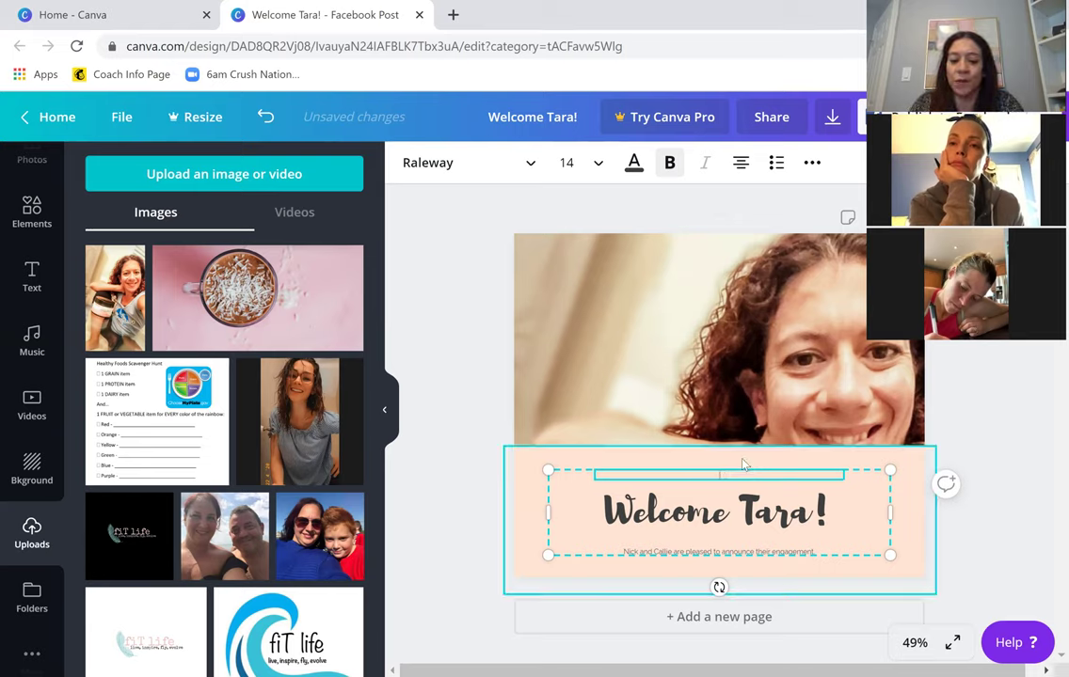
{"action": "type", "text": "NEW COACH ALERT"}
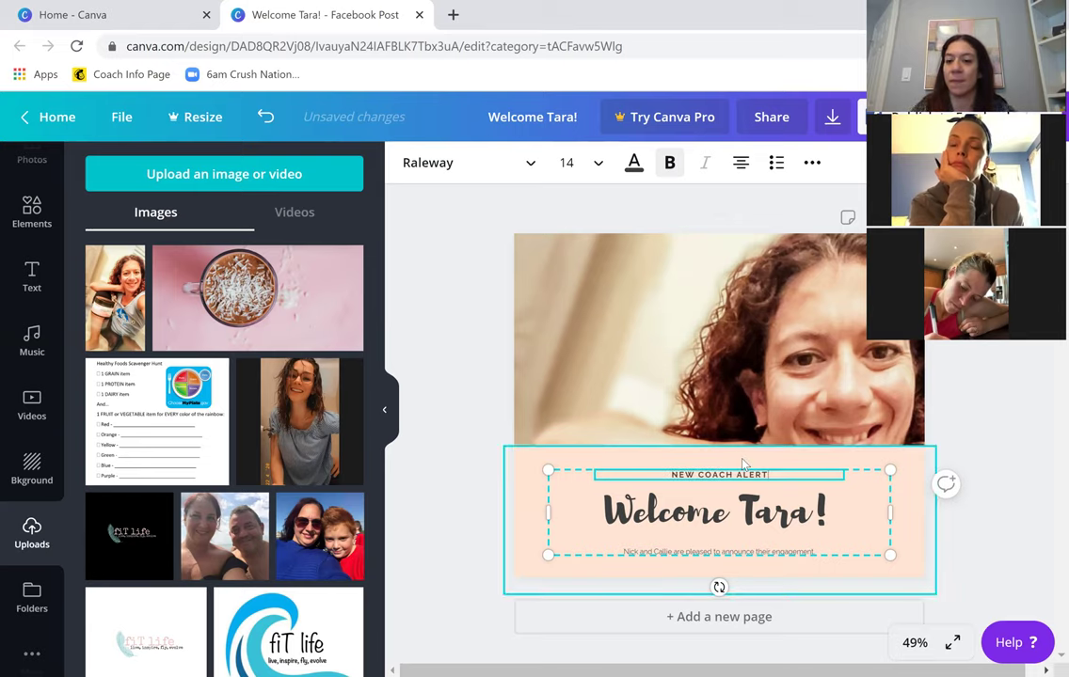
Delete the small engagement announcement line beneath the welcome heading.
{"action": "left_click", "coordinate": [756, 555]}
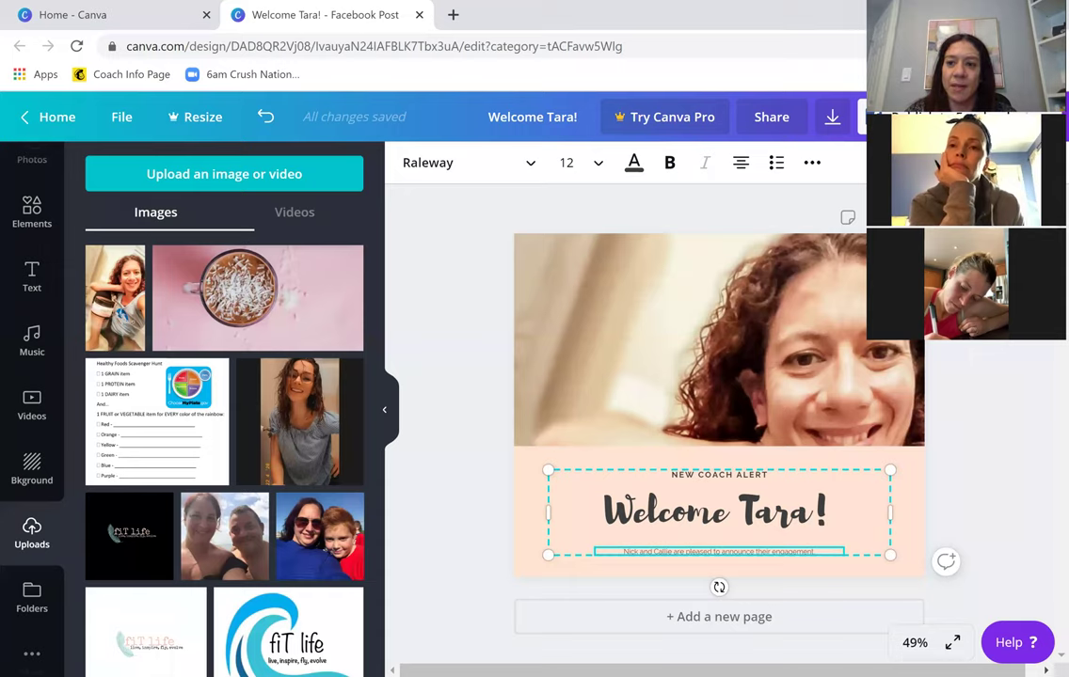
{"action": "key", "text": "Delete"}
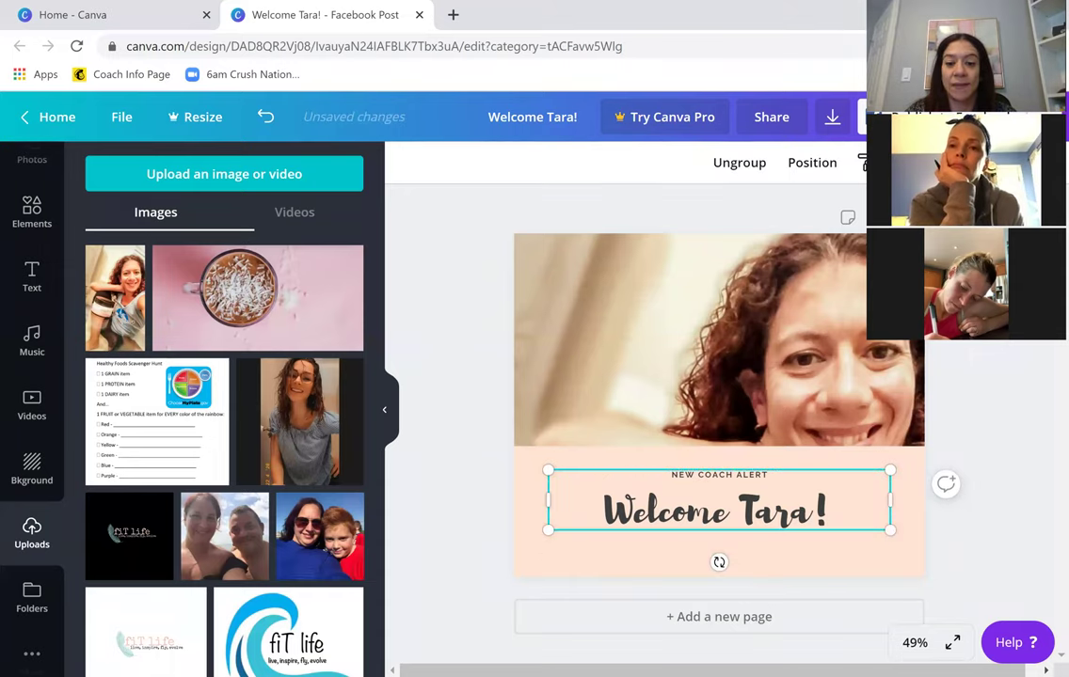
{"action": "key", "text": "Escape"}
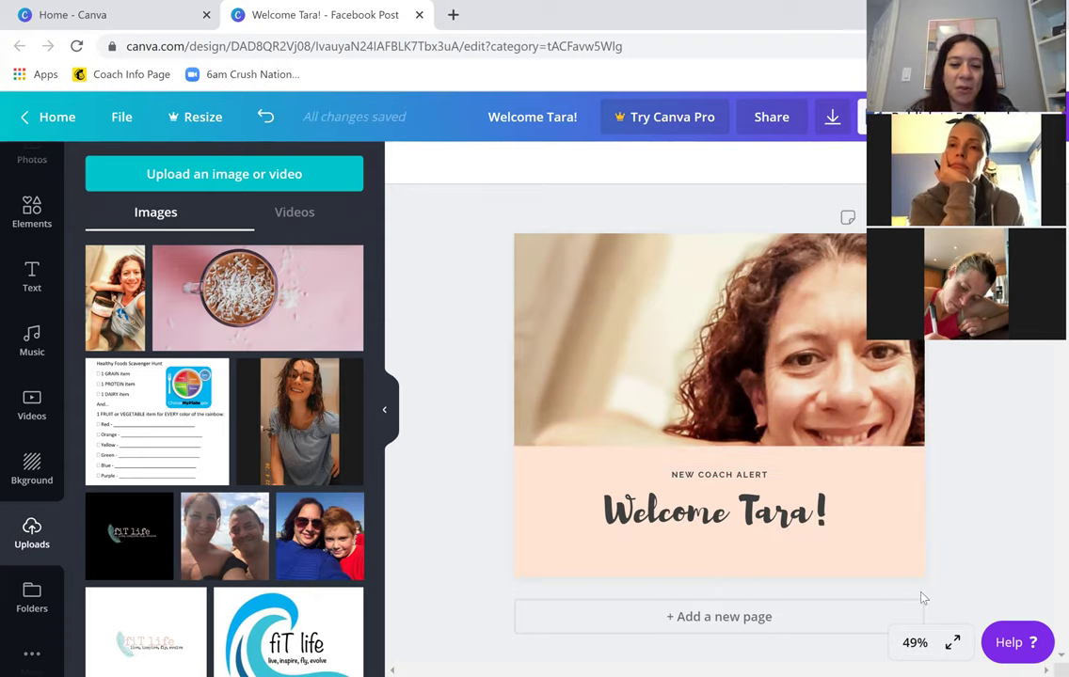
Recolor the peach panel behind the heading with the light blue brand color.
{"action": "left_click", "coordinate": [549, 555]}
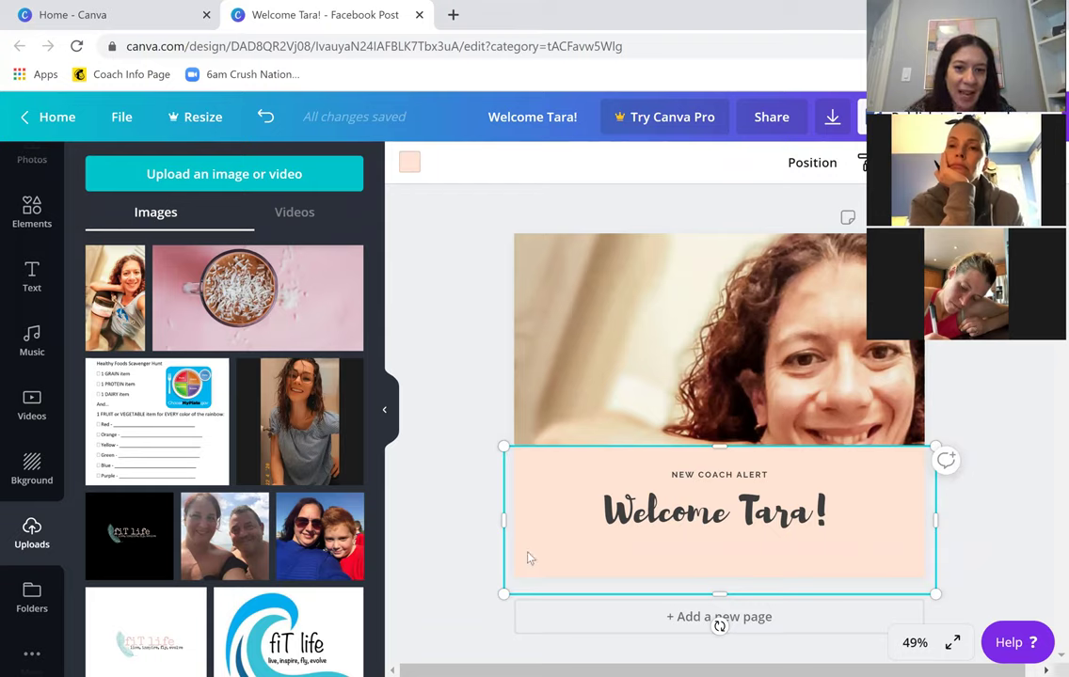
{"action": "left_click", "coordinate": [407, 165]}
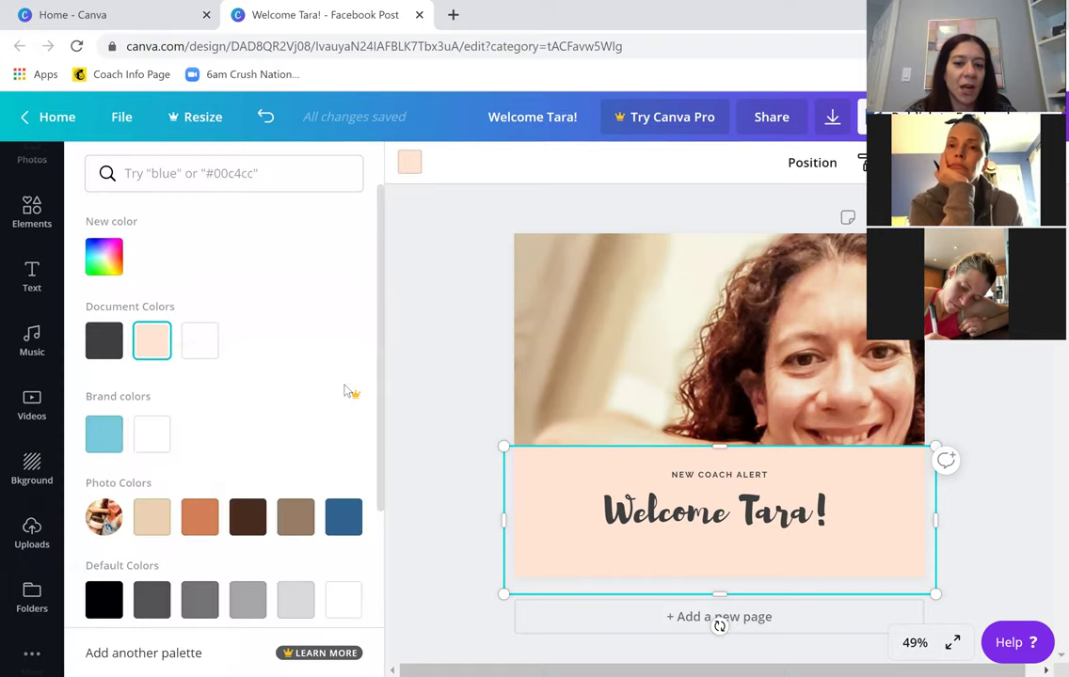
{"action": "left_click", "coordinate": [102, 448]}
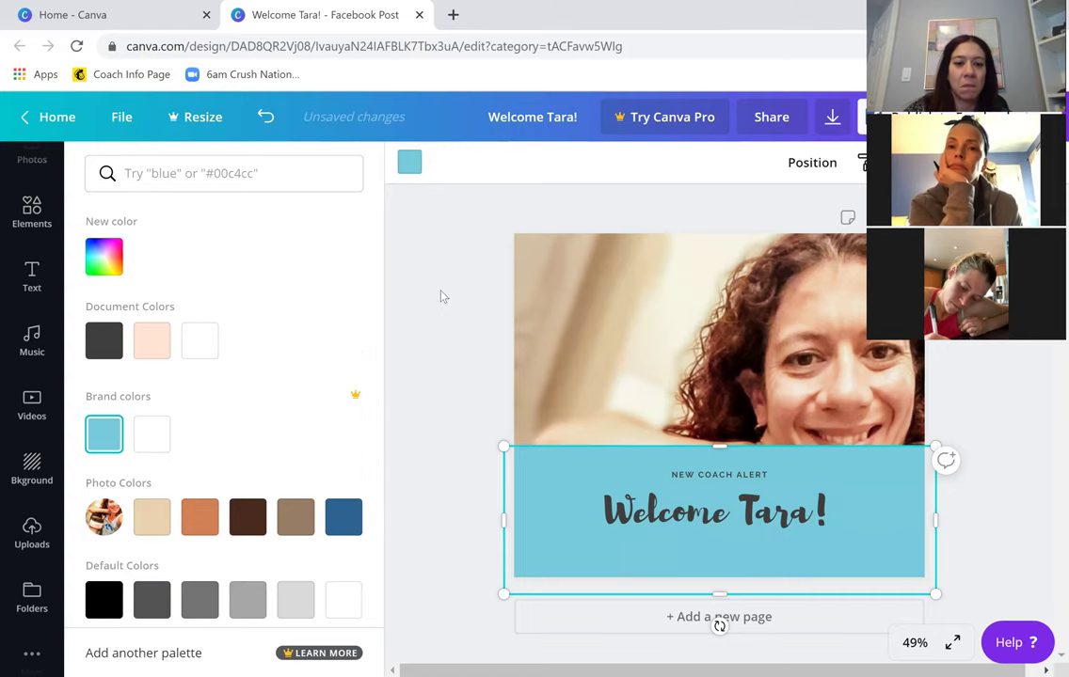
{"action": "left_click", "coordinate": [437, 295]}
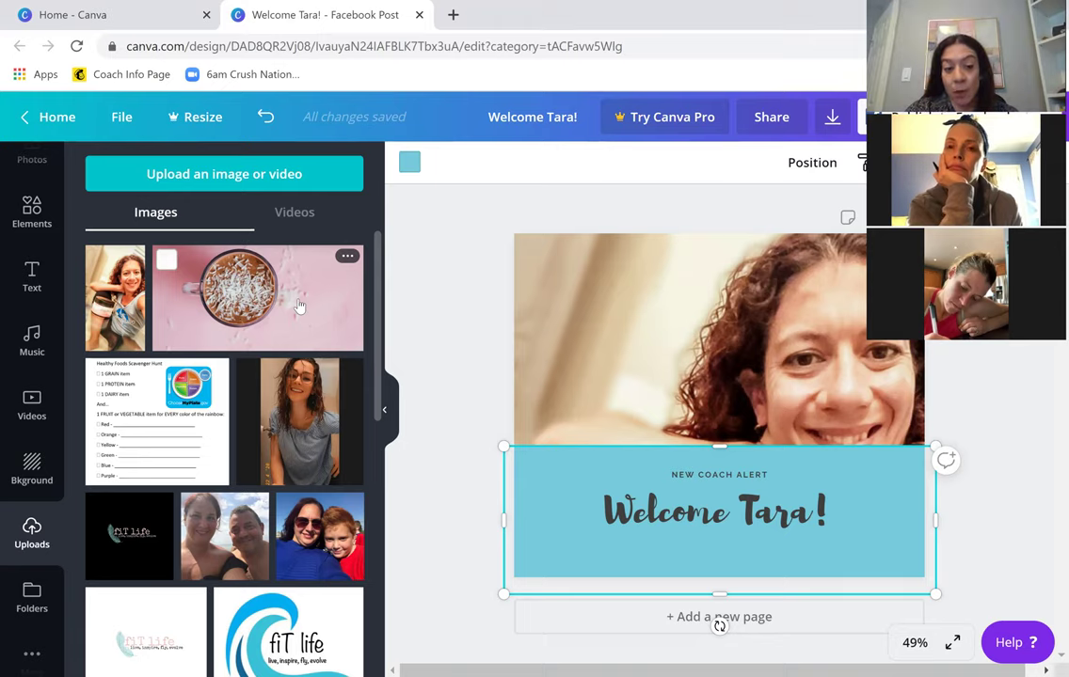
Add the uploaded white "fiT life" feather logo to the page and crop its empty margins on all four sides.
{"action": "scroll", "coordinate": [235, 405], "scroll_direction": "down", "scroll_amount": 1}
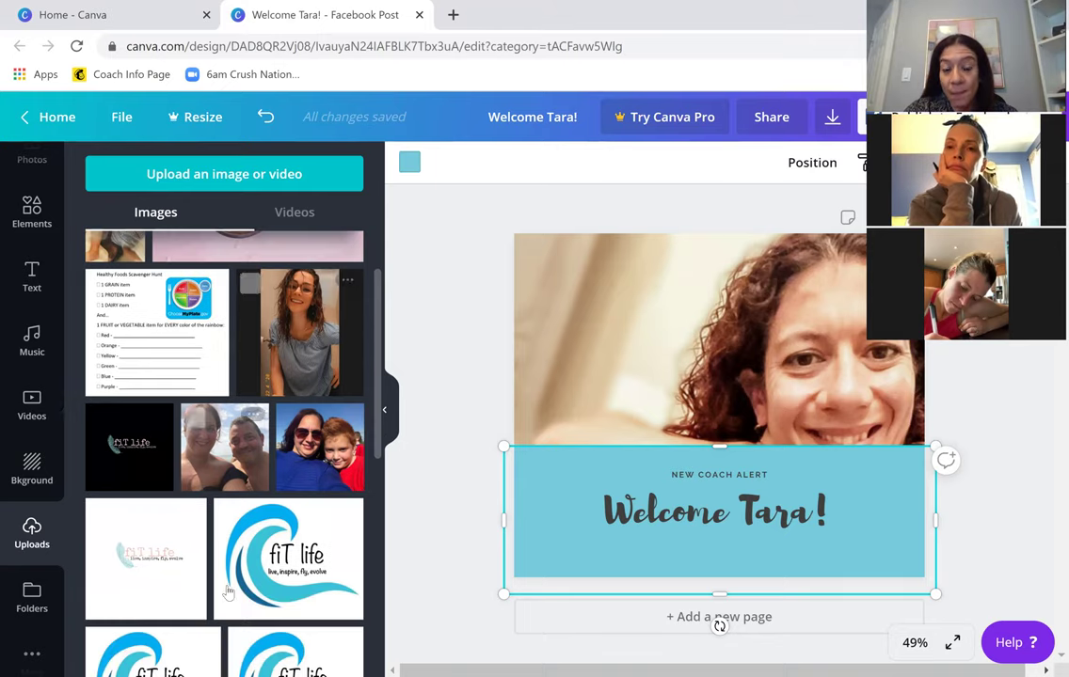
{"action": "left_click", "coordinate": [146, 565]}
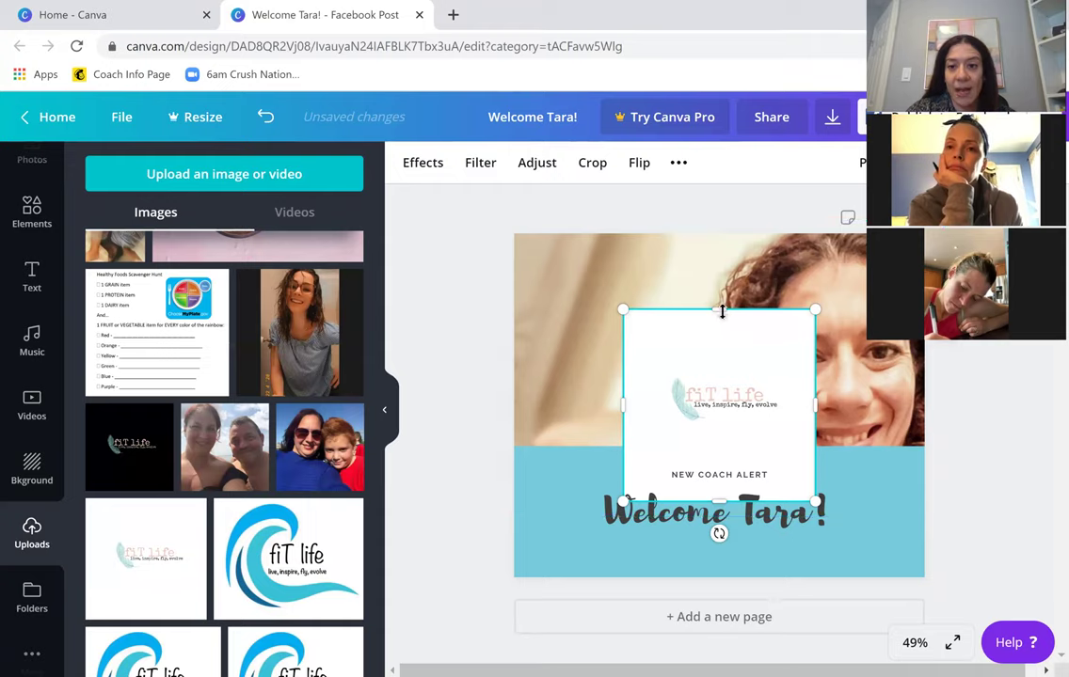
{"action": "left_click_drag", "start_coordinate": [732, 348], "coordinate": [737, 405]}
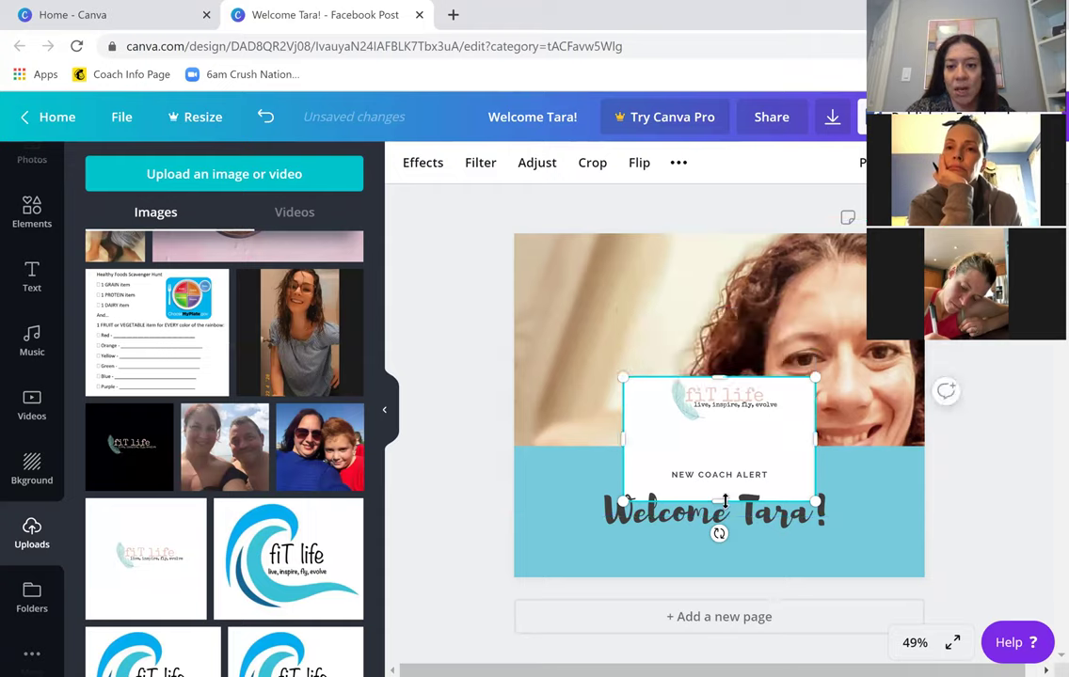
{"action": "left_click_drag", "start_coordinate": [727, 462], "coordinate": [727, 418]}
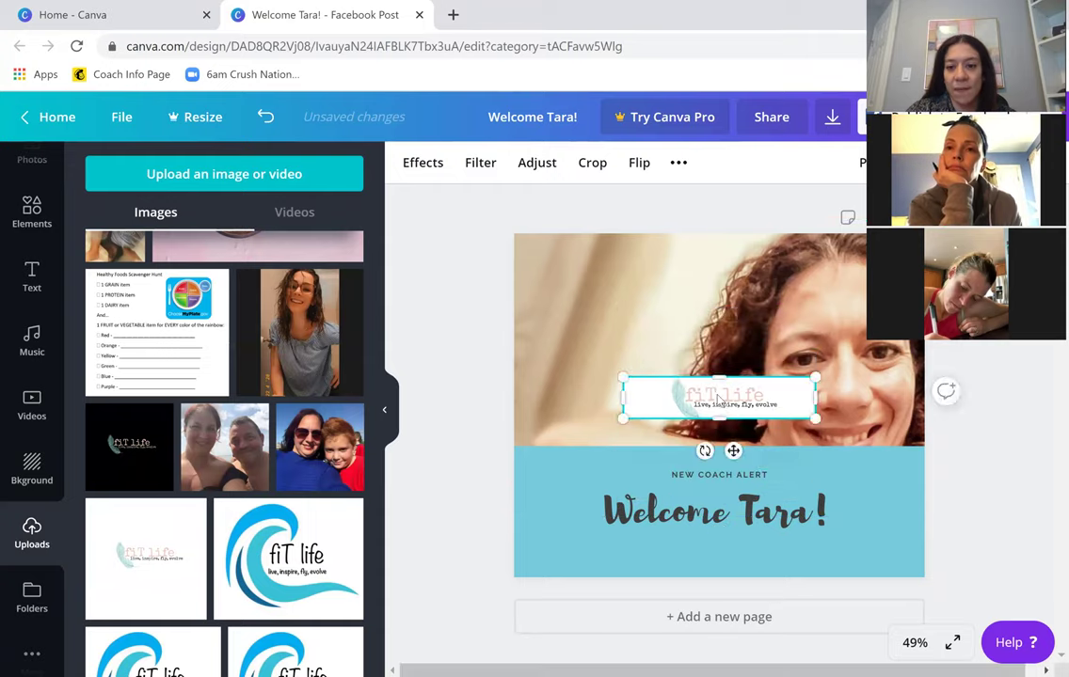
{"action": "left_click_drag", "start_coordinate": [626, 395], "coordinate": [659, 396]}
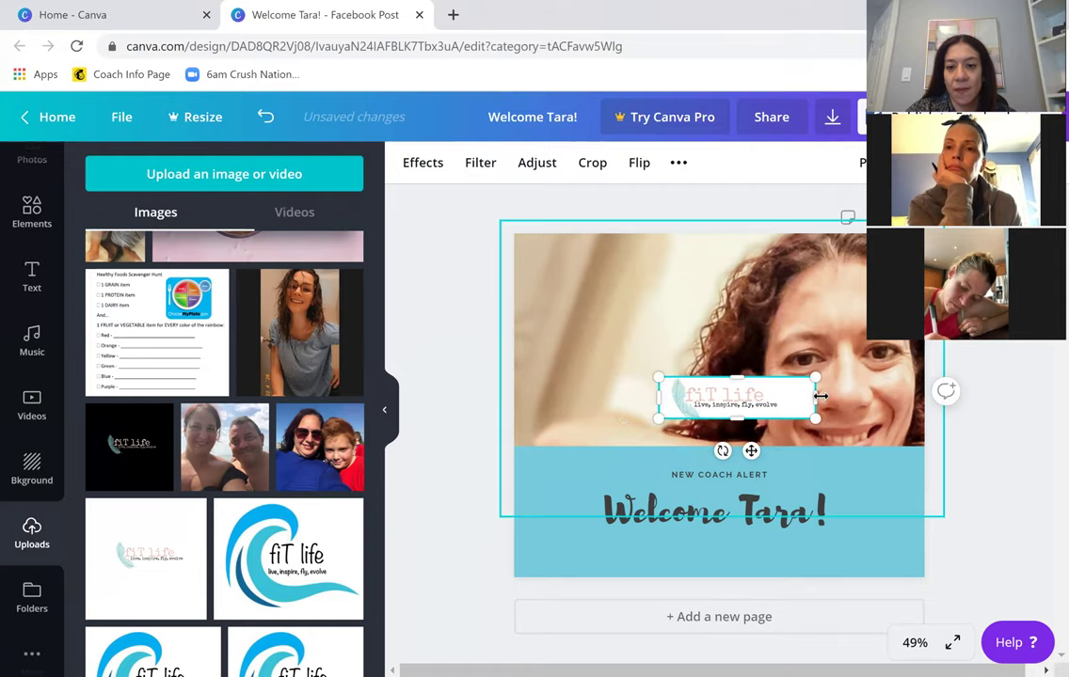
{"action": "left_click_drag", "start_coordinate": [814, 395], "coordinate": [790, 395]}
Move the cropped logo into the lower-right corner of the blue panel and deselect it.
{"action": "left_click_drag", "start_coordinate": [740, 450], "coordinate": [848, 592]}
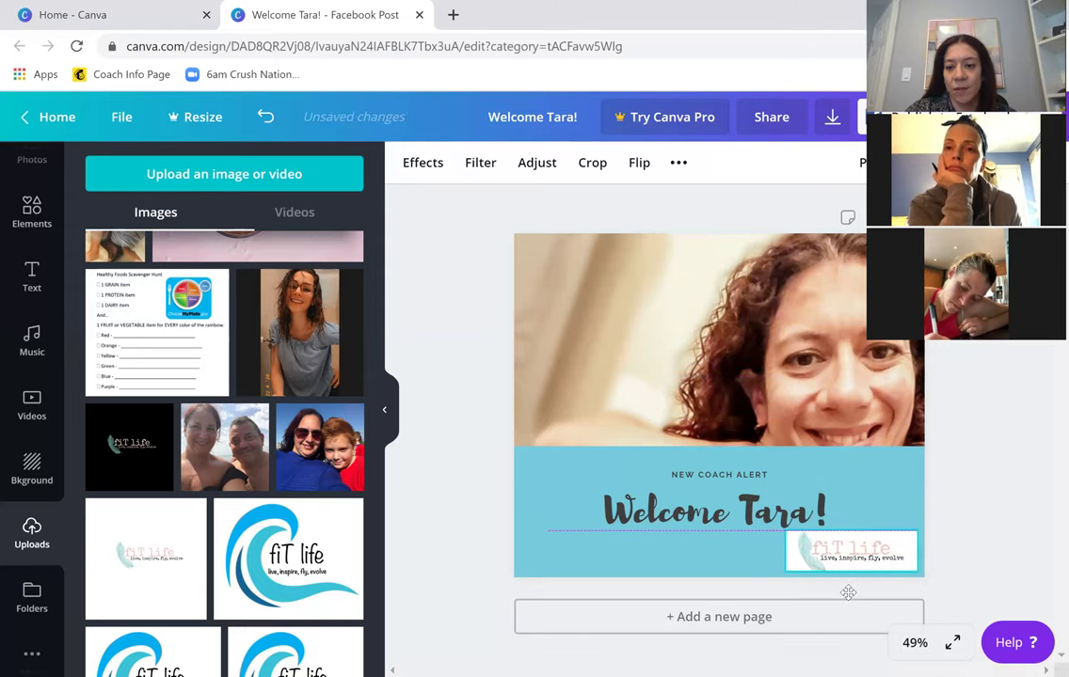
{"action": "left_click", "coordinate": [987, 508]}
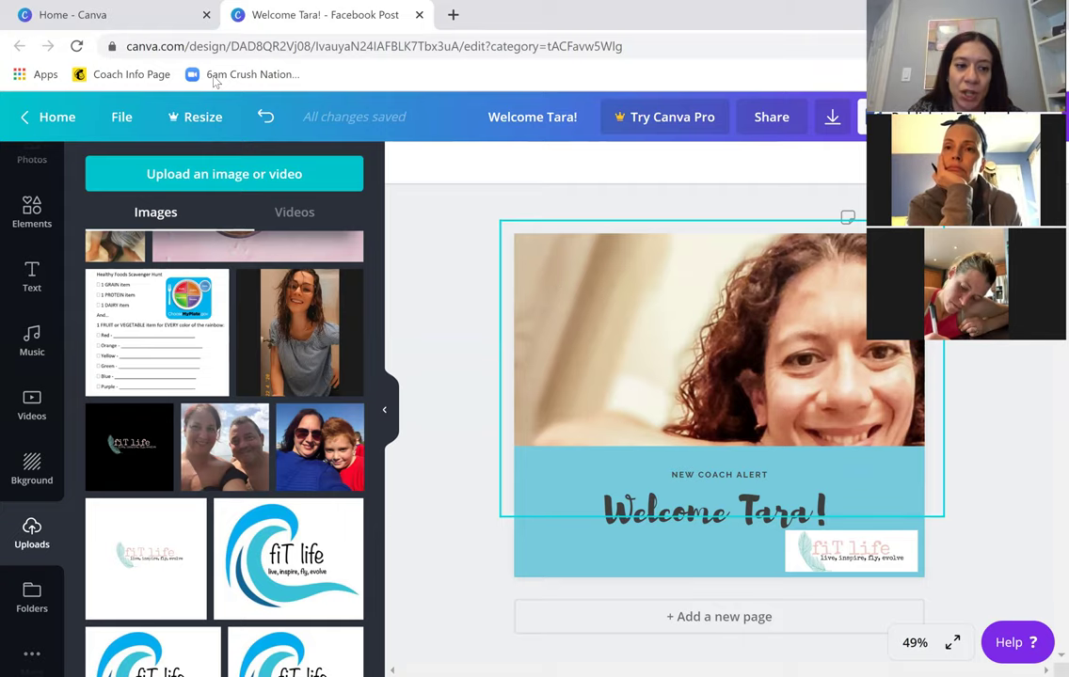
Add the "refresco" font combination to the page and place it over the upper-left part of the photo.
{"action": "left_click", "coordinate": [32, 275]}
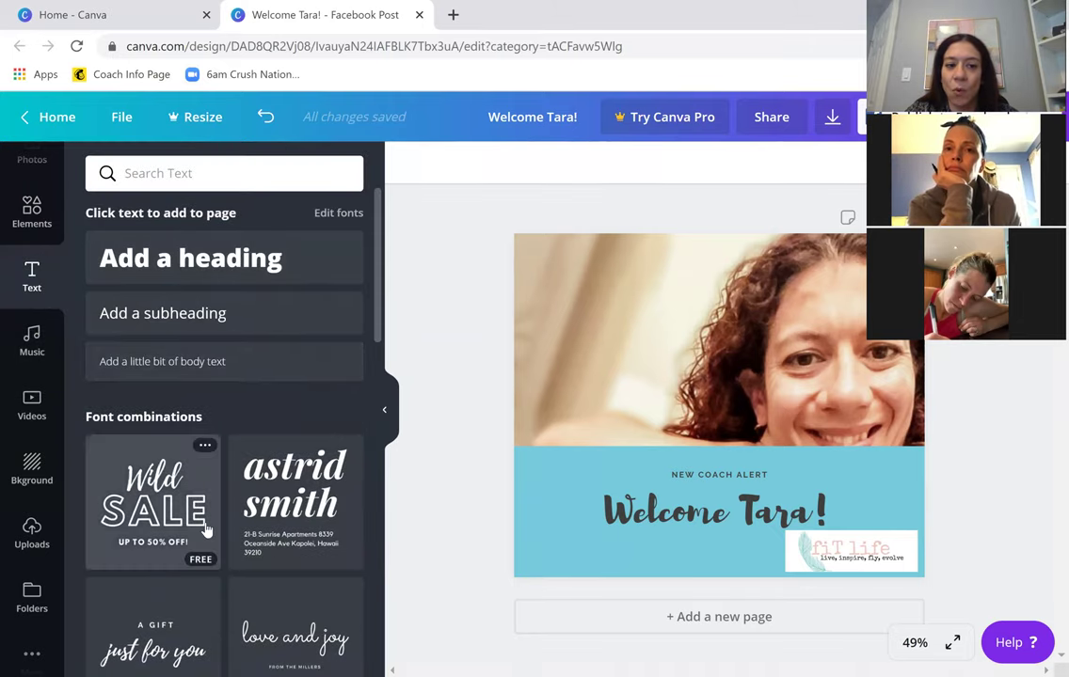
{"action": "scroll", "coordinate": [183, 470], "scroll_direction": "down", "scroll_amount": 4}
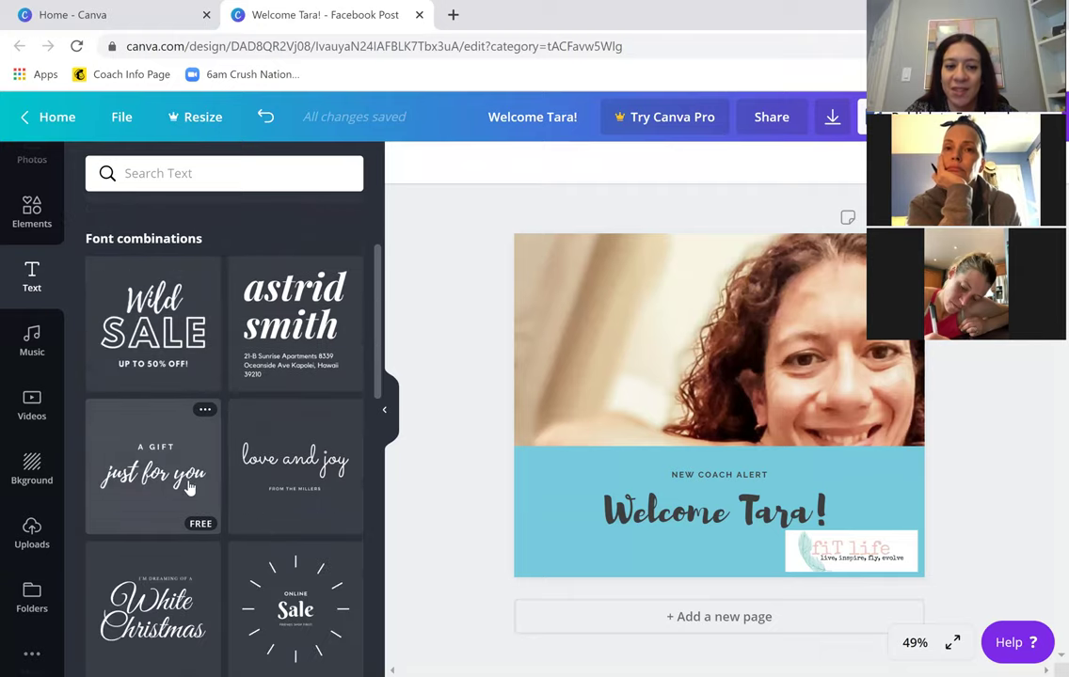
{"action": "scroll", "coordinate": [188, 487], "scroll_direction": "down", "scroll_amount": 3}
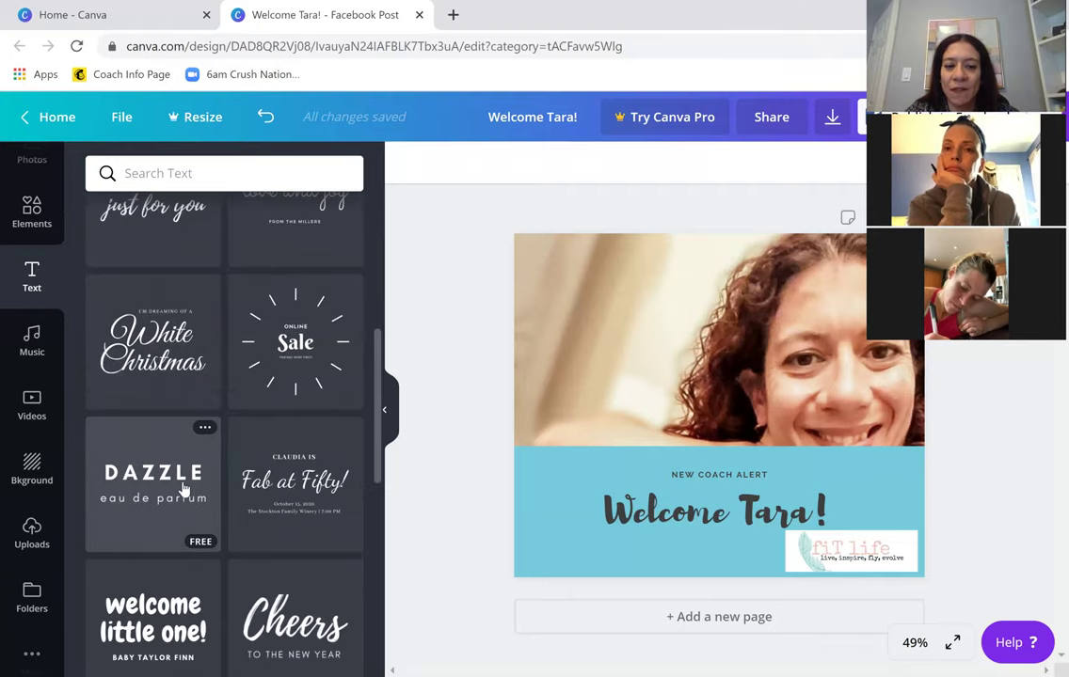
{"action": "scroll", "coordinate": [184, 487], "scroll_direction": "down", "scroll_amount": 3}
{"action": "scroll", "coordinate": [179, 490], "scroll_direction": "down", "scroll_amount": 3}
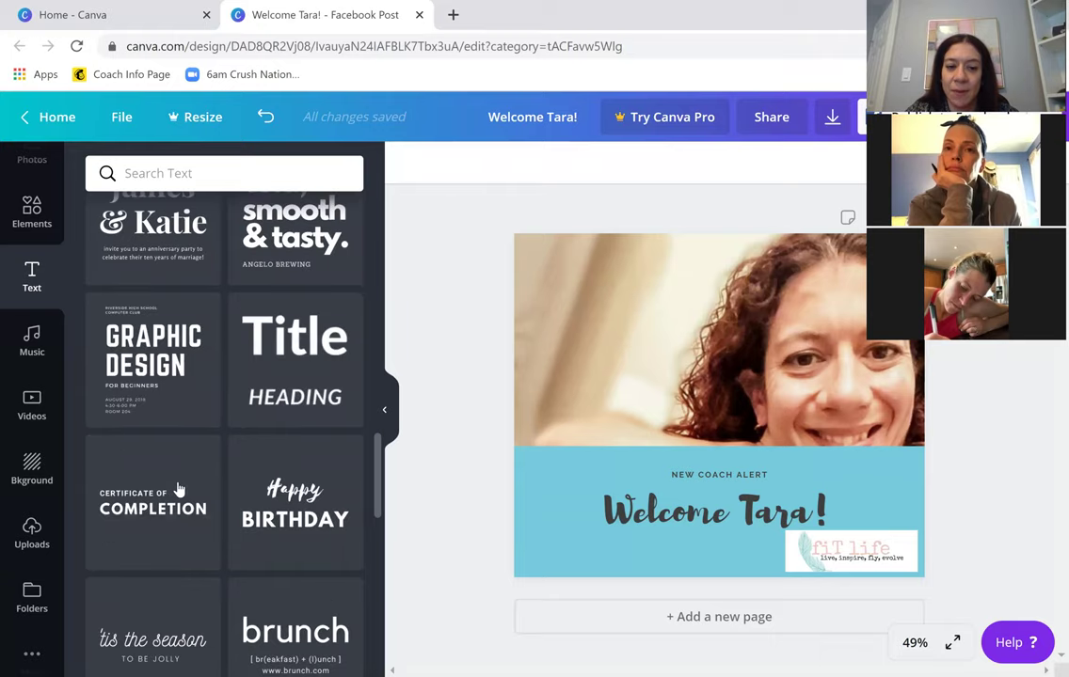
{"action": "scroll", "coordinate": [178, 489], "scroll_direction": "down", "scroll_amount": 3}
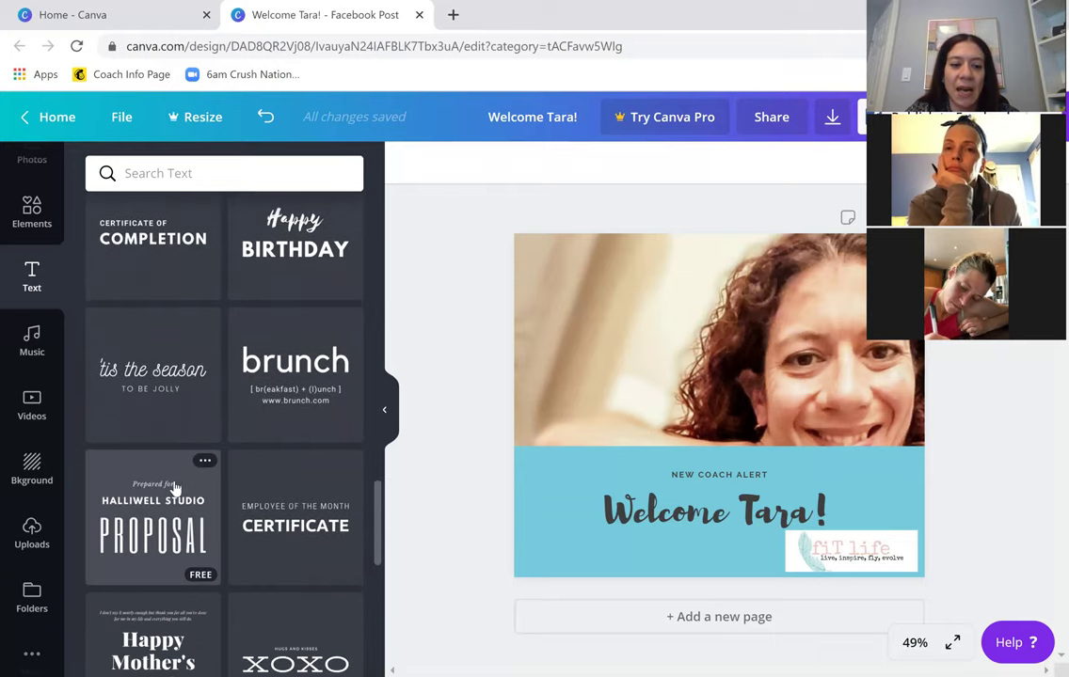
{"action": "scroll", "coordinate": [153, 487], "scroll_direction": "down", "scroll_amount": 4}
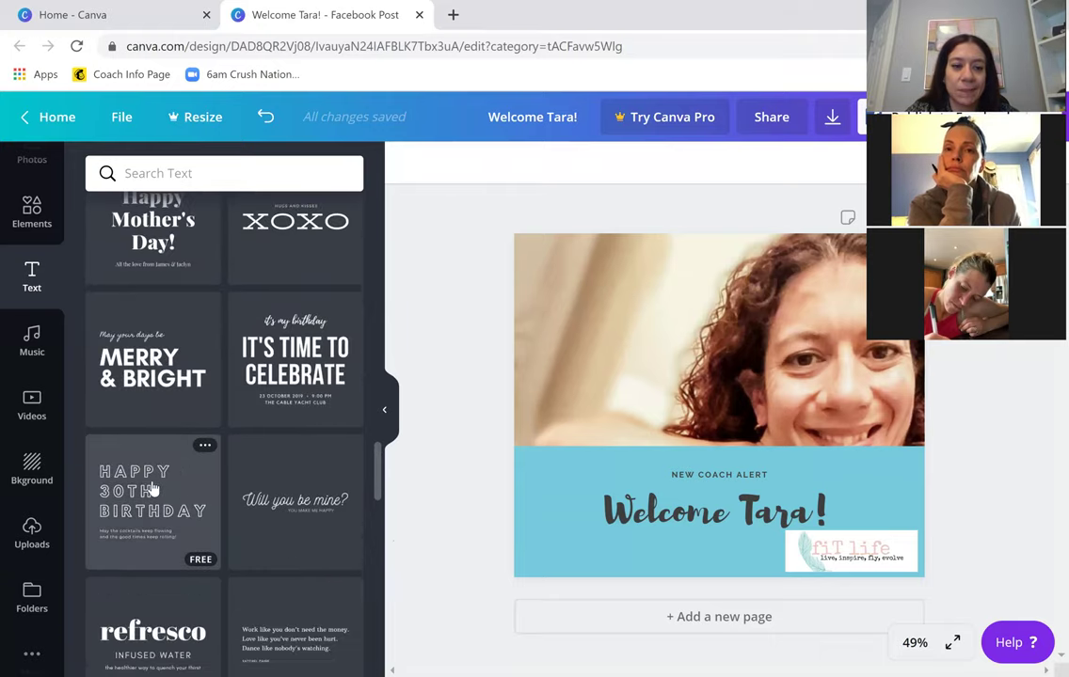
{"action": "scroll", "coordinate": [154, 488], "scroll_direction": "down", "scroll_amount": 2}
{"action": "scroll", "coordinate": [149, 381], "scroll_direction": "down", "scroll_amount": 1}
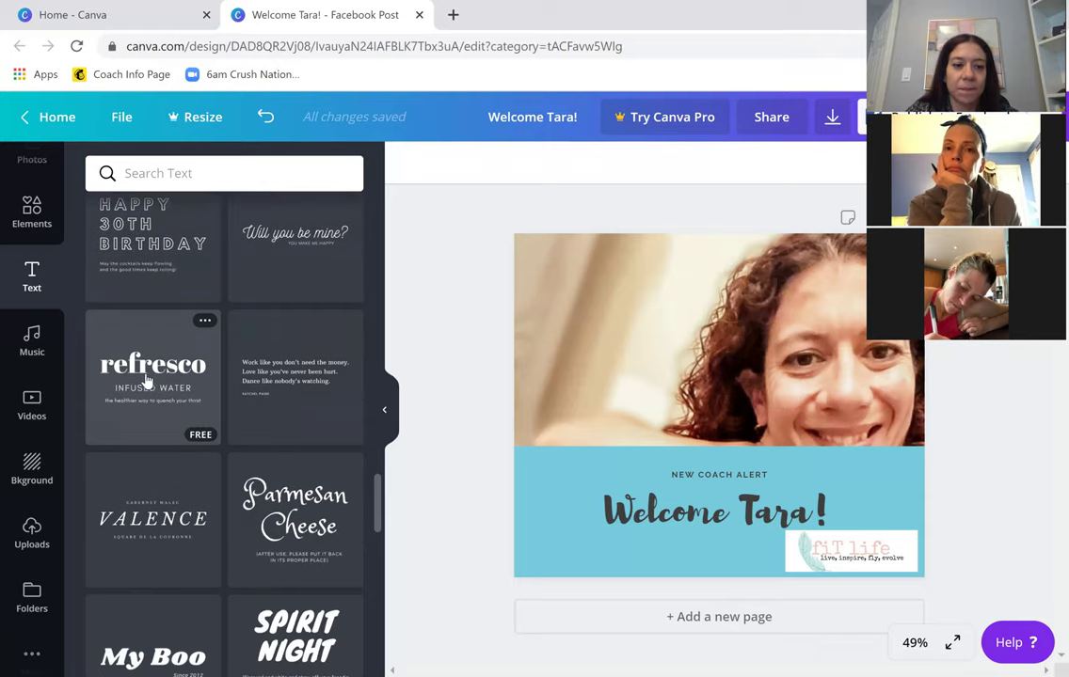
{"action": "left_click", "coordinate": [146, 381]}
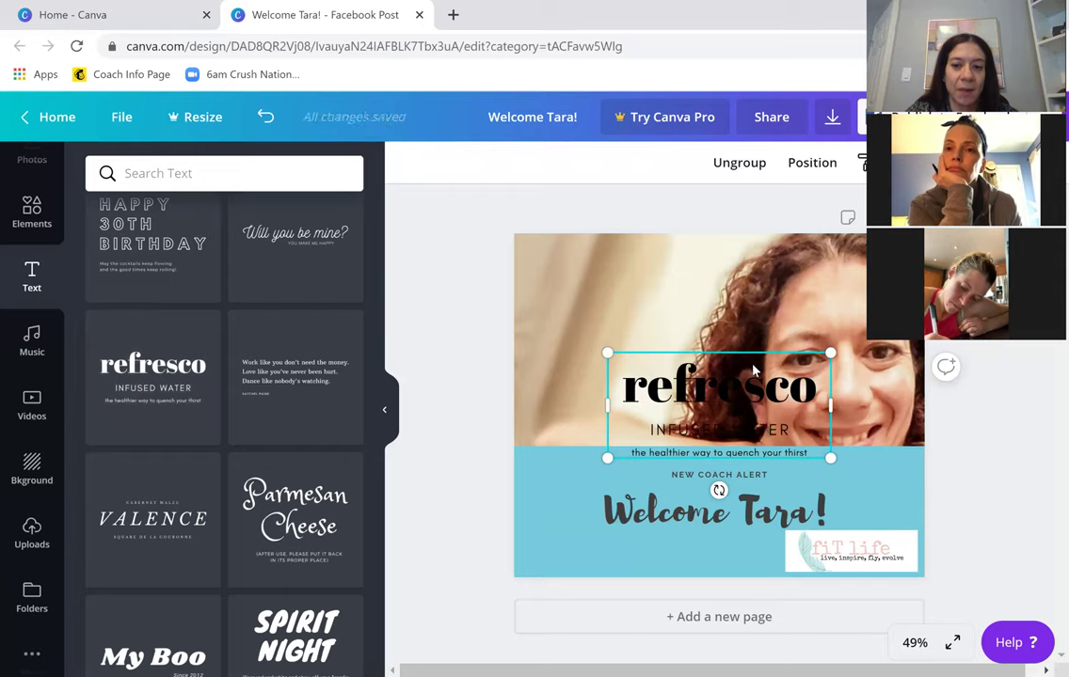
{"action": "left_click_drag", "start_coordinate": [696, 381], "coordinate": [658, 280]}
{"action": "left_click_drag", "start_coordinate": [654, 262], "coordinate": [643, 244]}
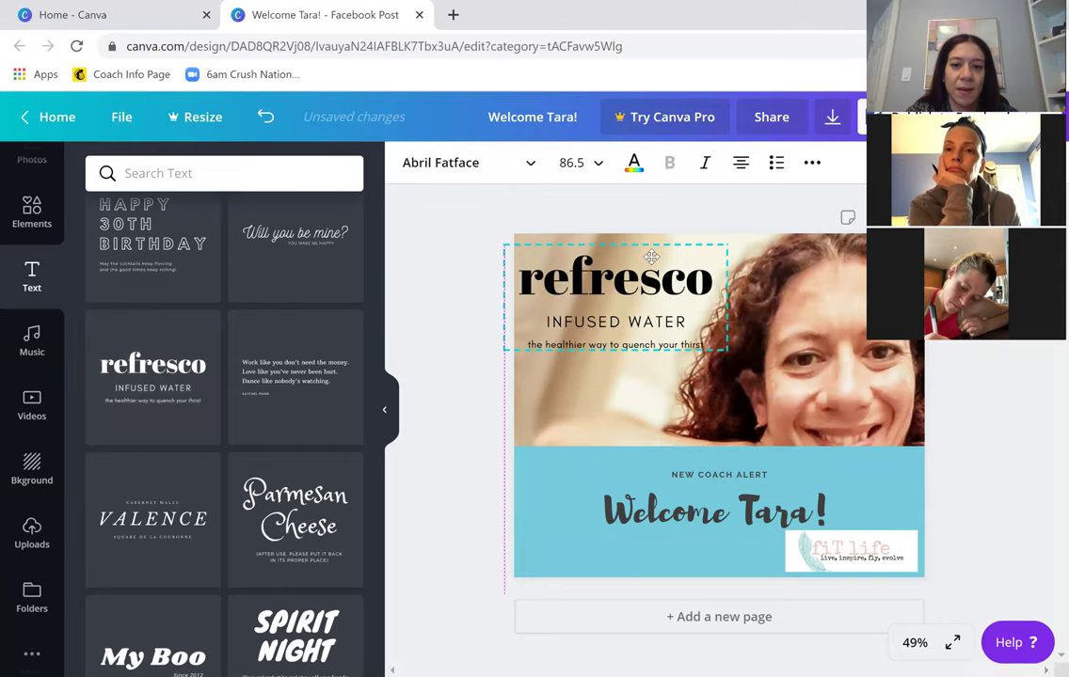
Delete the "INFUSED WATER" and "the healthier way to quench your thirst" lines from the added text group.
{"action": "left_click", "coordinate": [642, 324]}
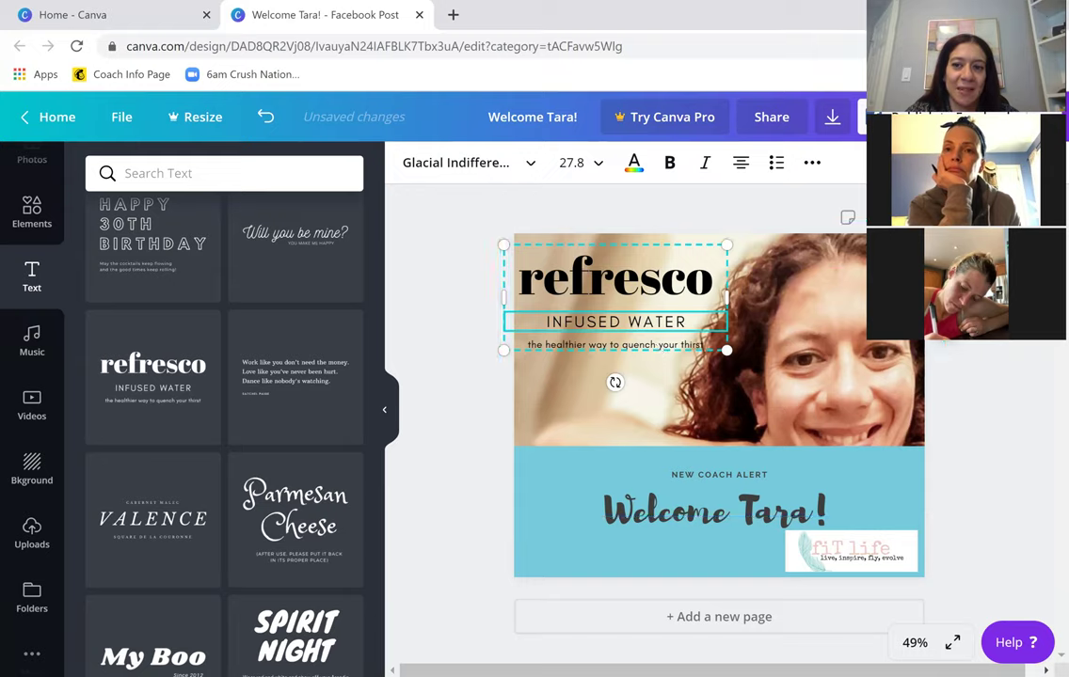
{"action": "key", "text": "Delete"}
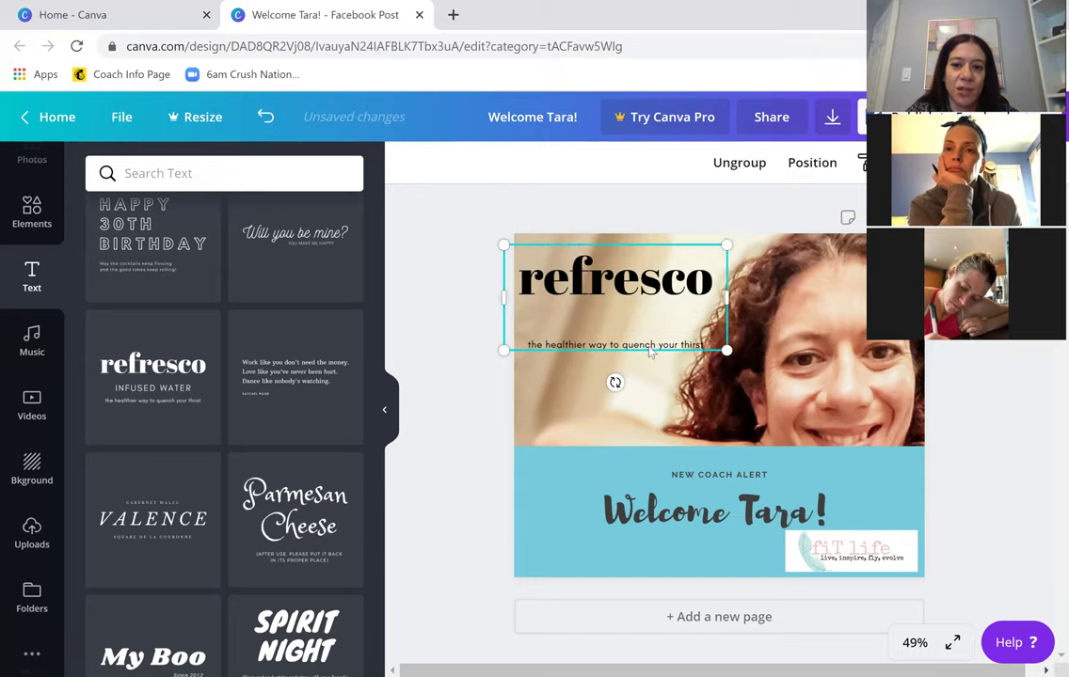
{"action": "left_click", "coordinate": [649, 348]}
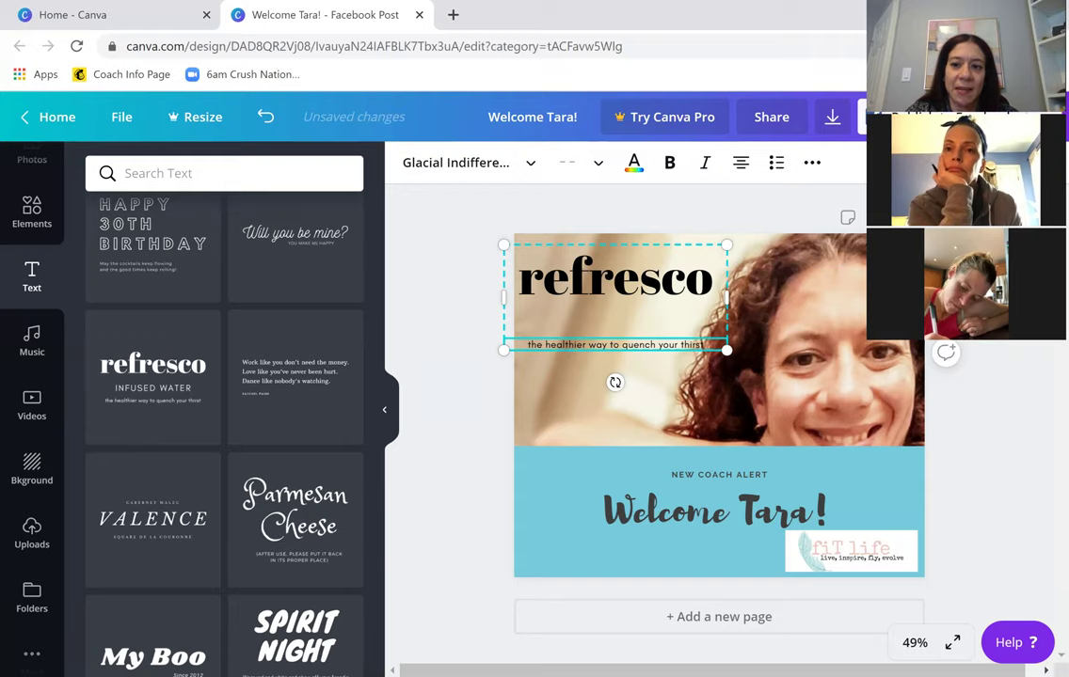
{"action": "key", "text": "Delete"}
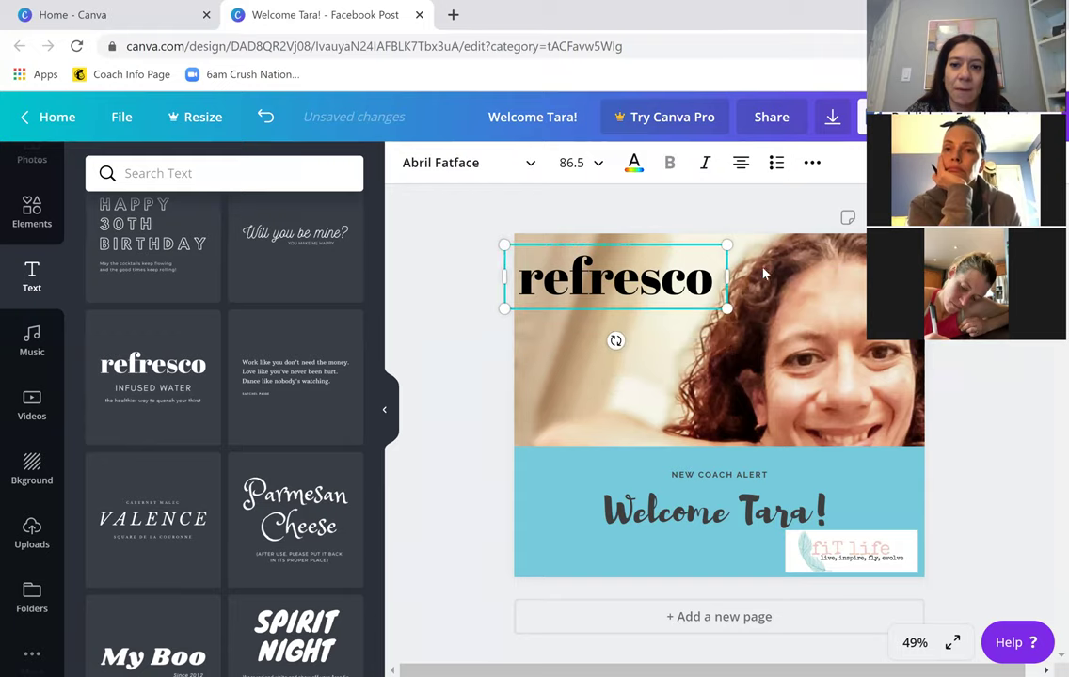
Replace the "refresco" text over the photo with "Congrats".
{"action": "left_click", "coordinate": [699, 282]}
{"action": "key", "text": "BackSpace"}
{"action": "key", "text": "BackSpace"}
{"action": "key", "text": "BackSpace"}
{"action": "key", "text": "BackSpace"}
{"action": "key", "text": "BackSpace"}
{"action": "key", "text": "BackSpace"}
{"action": "key", "text": "BackSpace"}
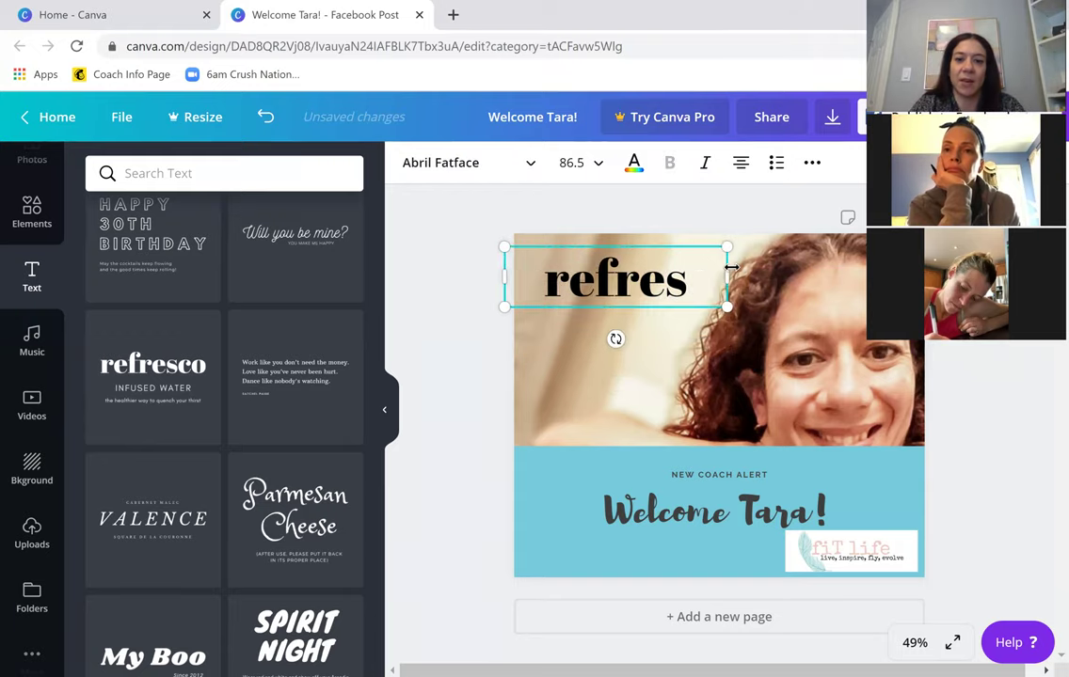
{"action": "key", "text": "BackSpace"}
{"action": "type", "text": "Congrats"}
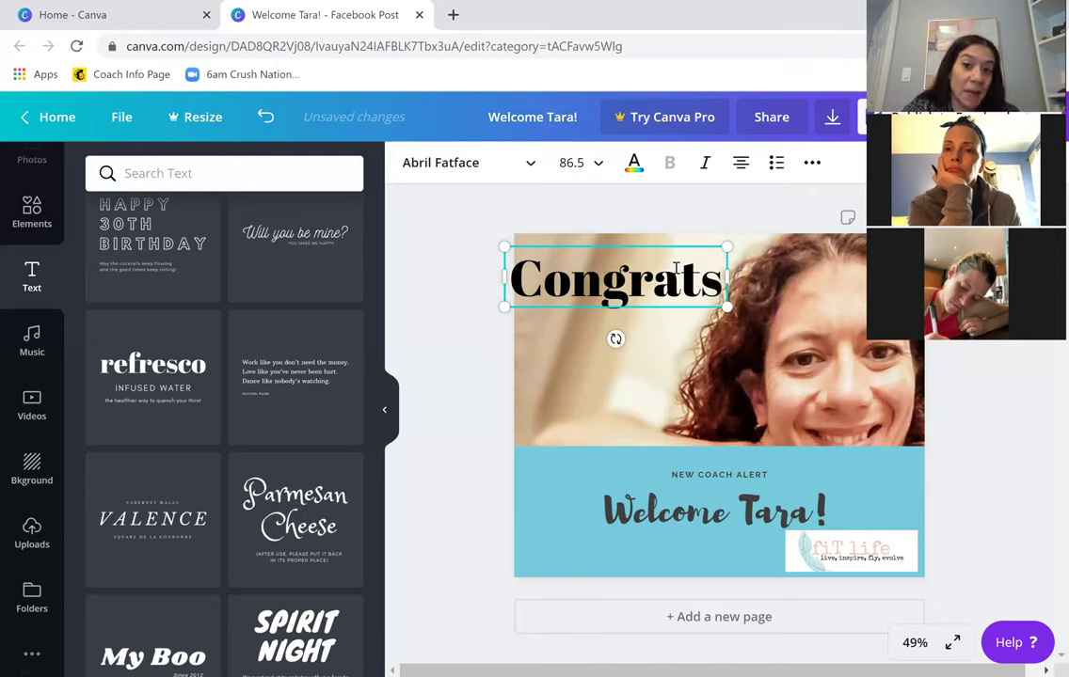
Set the font size of the "Congrats" text over the photo to 48 and deselect the text.
{"action": "left_click", "coordinate": [598, 166]}
{"action": "scroll", "coordinate": [615, 281], "scroll_direction": "down", "scroll_amount": 5}
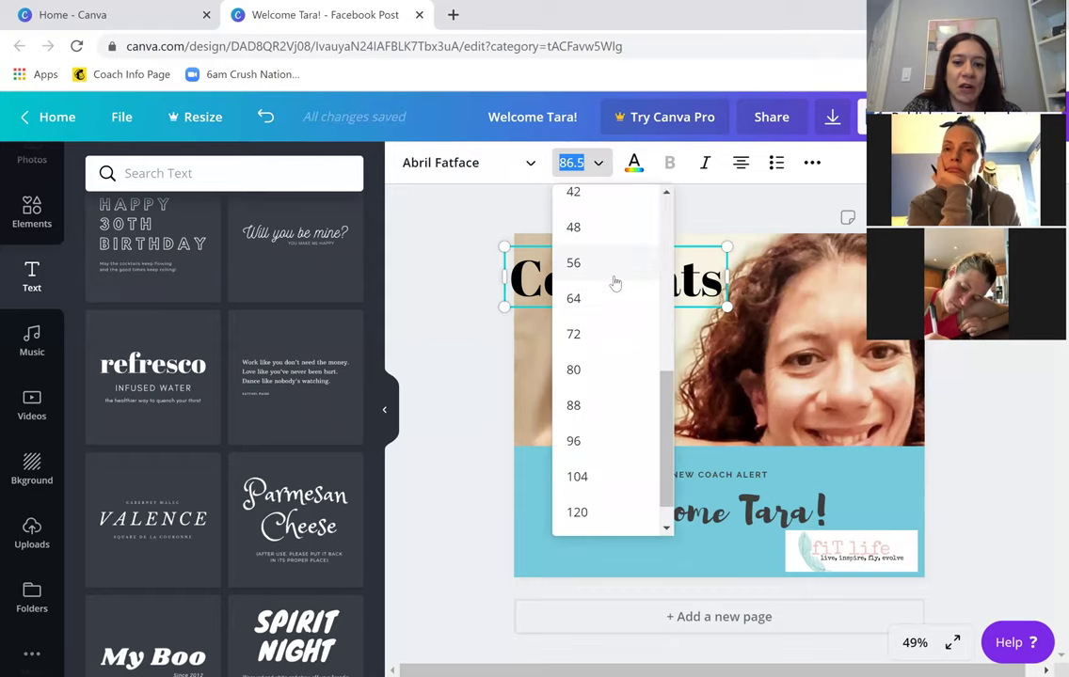
{"action": "scroll", "coordinate": [614, 282], "scroll_direction": "up", "scroll_amount": 2}
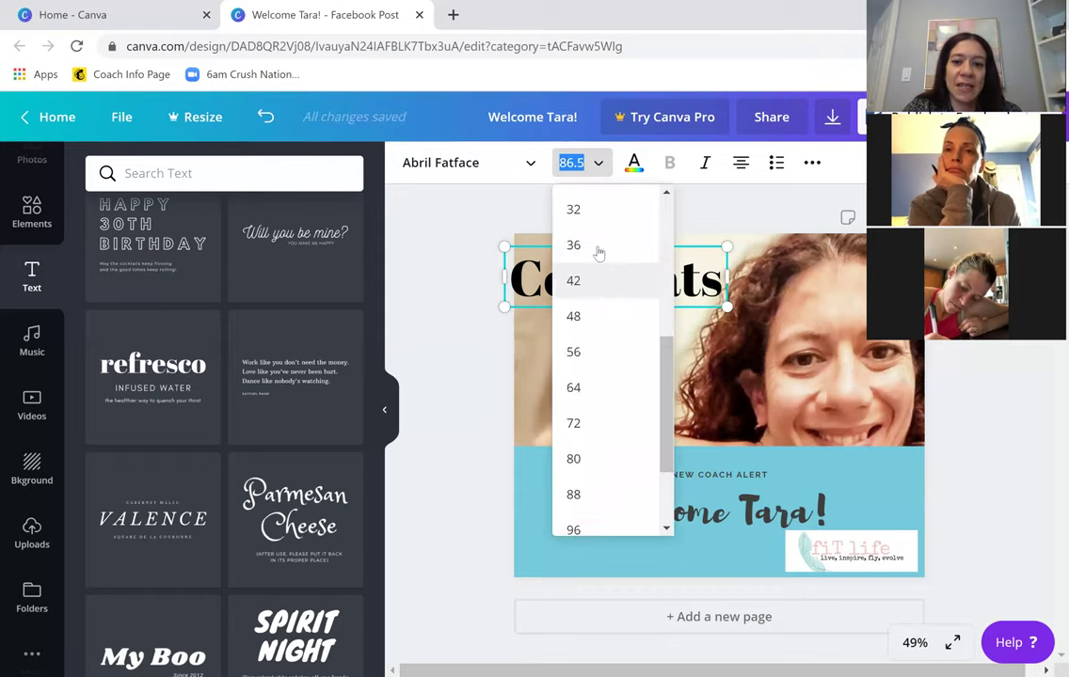
{"action": "left_click", "coordinate": [593, 318]}
{"action": "left_click", "coordinate": [581, 358]}
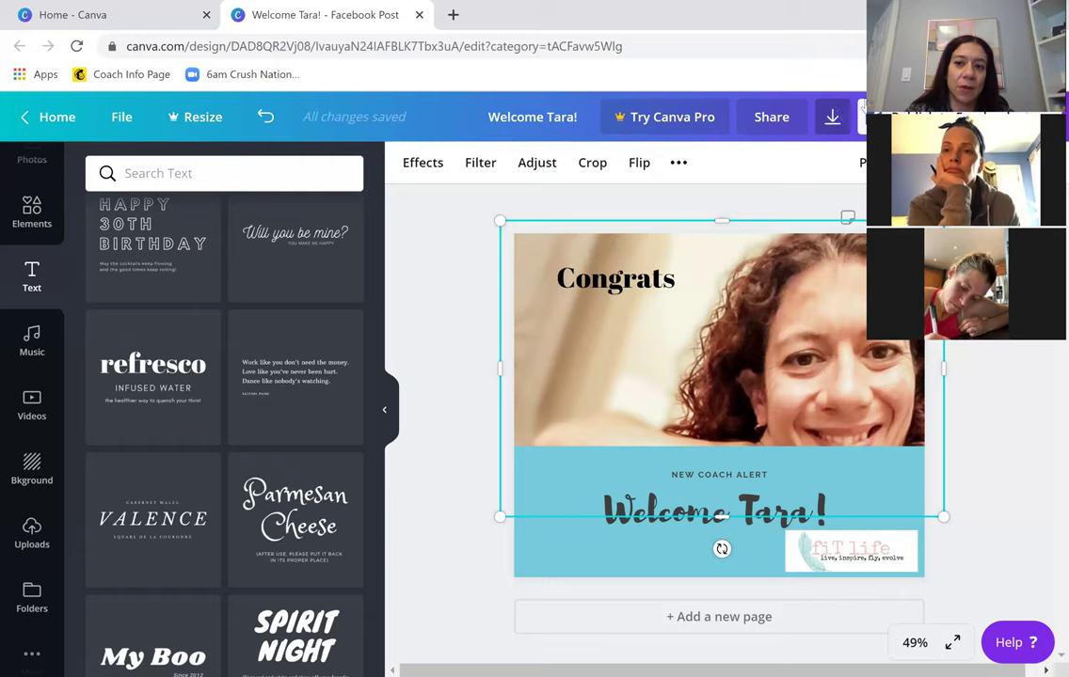
Download the finished welcome post as a PNG file.
{"action": "left_click", "coordinate": [832, 119]}
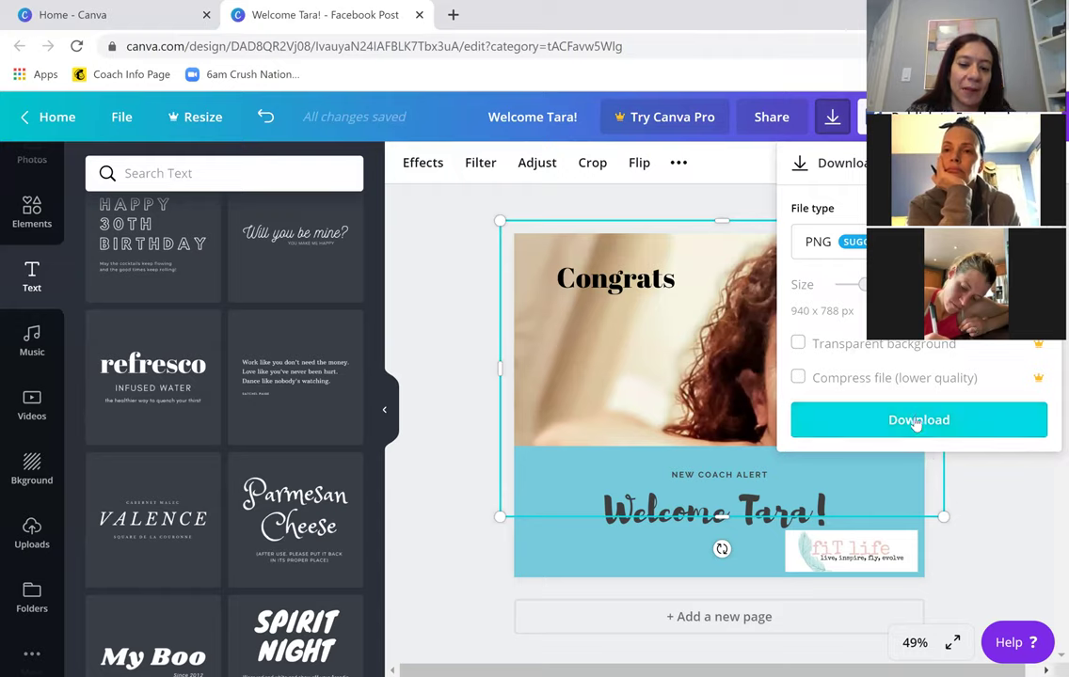
{"action": "left_click", "coordinate": [917, 420]}
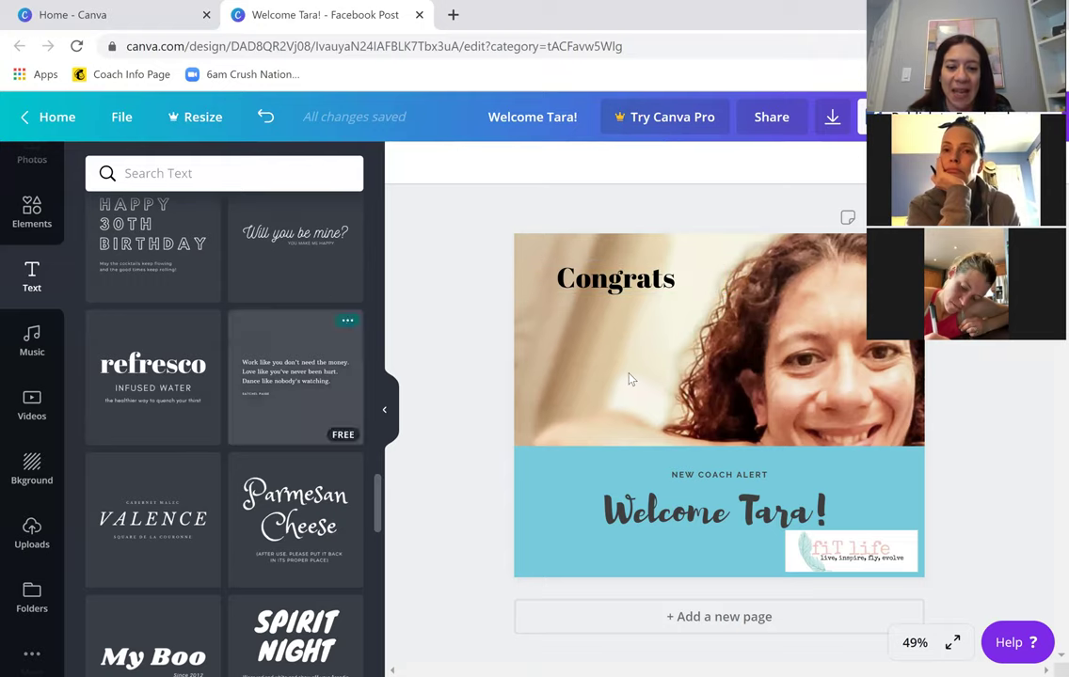
{"action": "scroll", "coordinate": [282, 359], "scroll_direction": "up", "scroll_amount": 6}
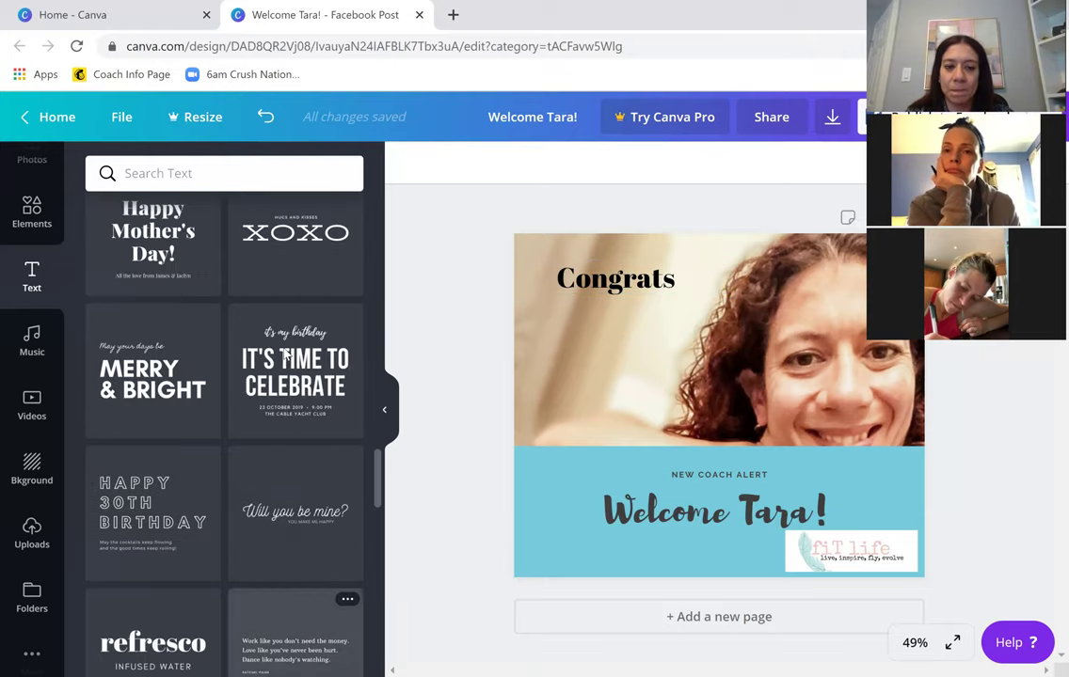
{"action": "scroll", "coordinate": [285, 352], "scroll_direction": "up", "scroll_amount": 10}
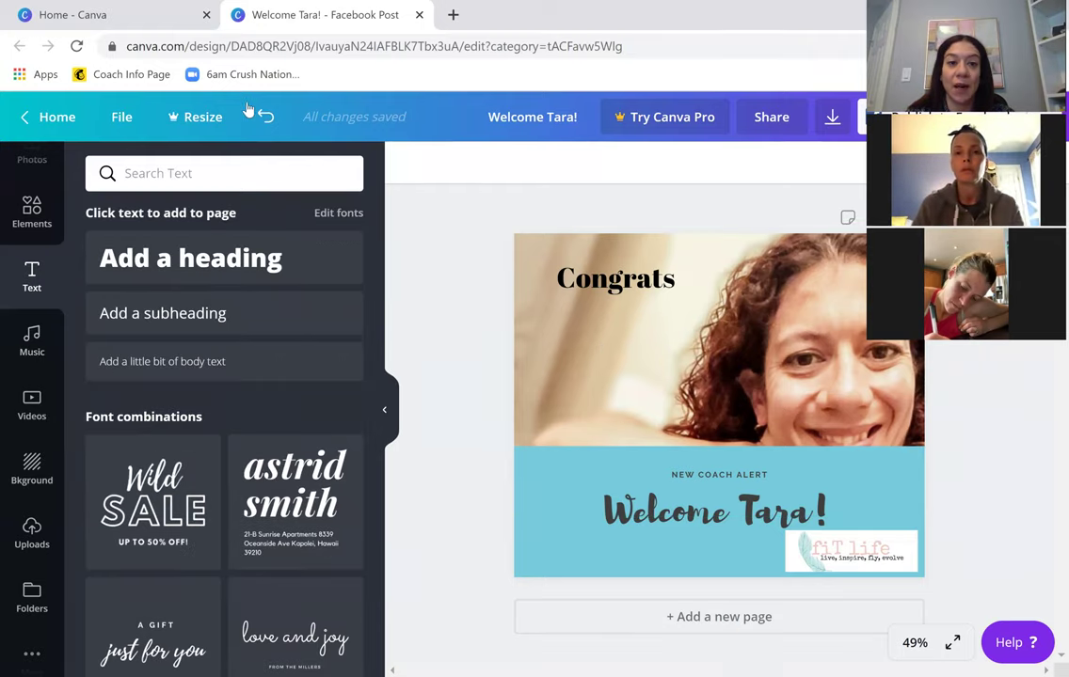
Return to the home page and create a new blank Facebook Post design.
{"action": "left_click", "coordinate": [68, 124]}
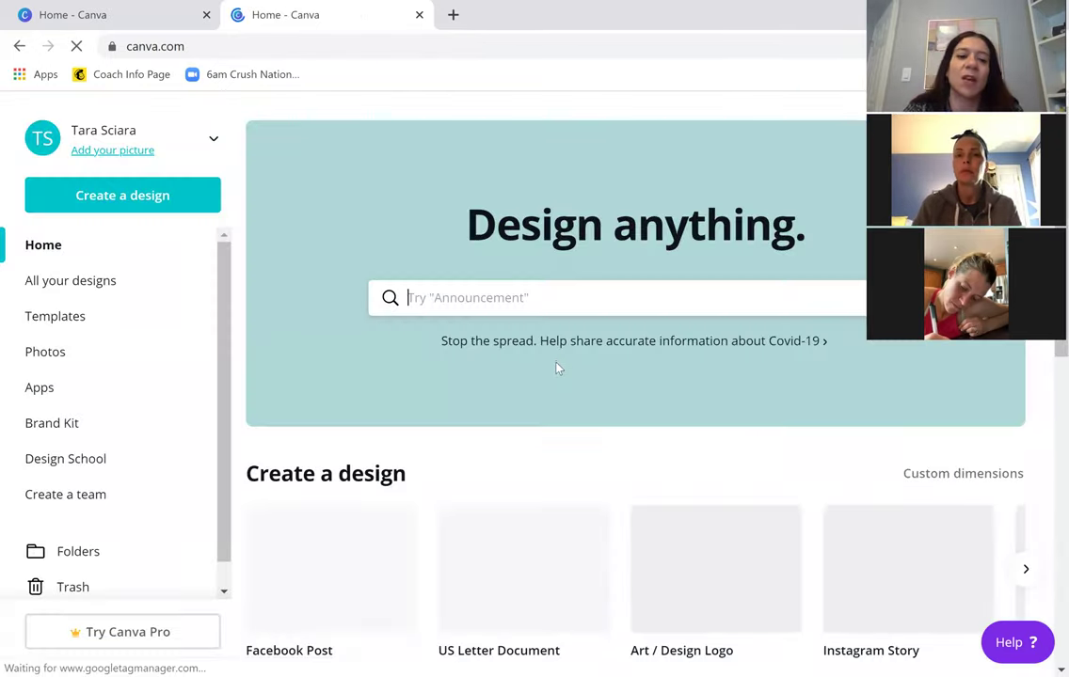
{"action": "scroll", "coordinate": [556, 365], "scroll_direction": "down", "scroll_amount": 1}
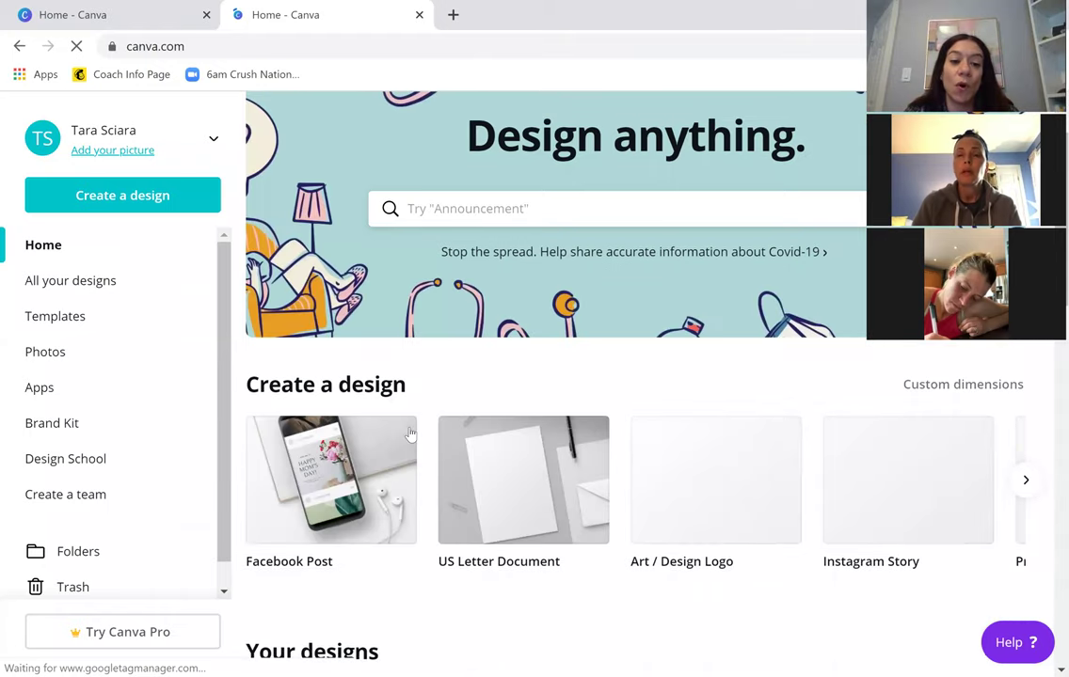
{"action": "scroll", "coordinate": [206, 381], "scroll_direction": "down", "scroll_amount": 1}
{"action": "scroll", "coordinate": [206, 390], "scroll_direction": "down", "scroll_amount": 1}
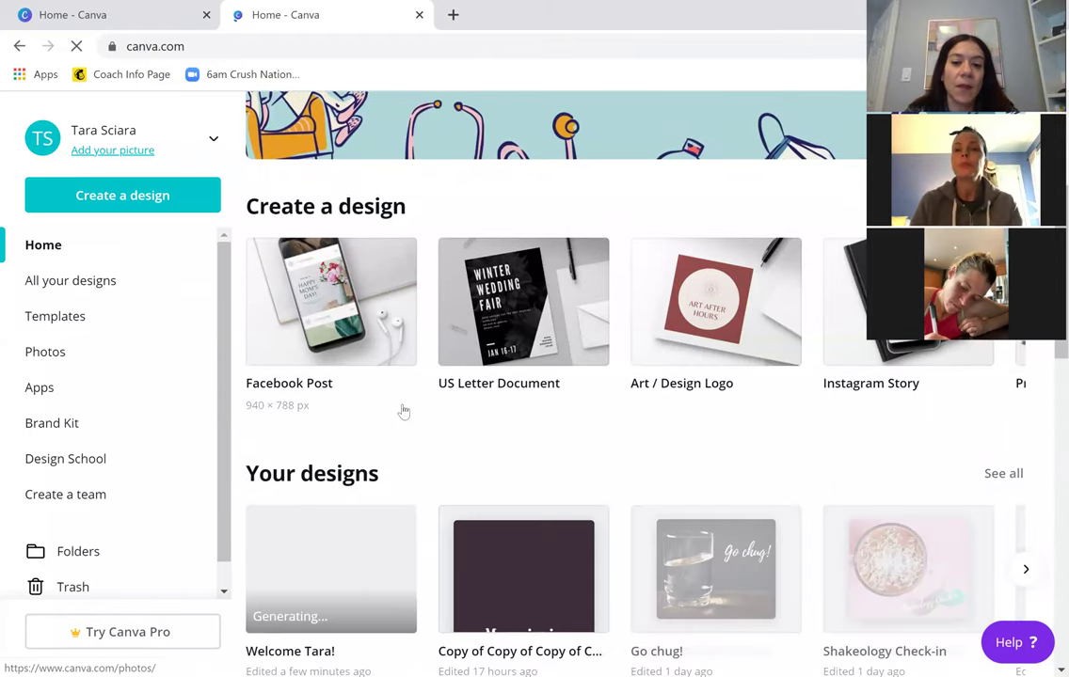
{"action": "scroll", "coordinate": [355, 420], "scroll_direction": "down", "scroll_amount": 2}
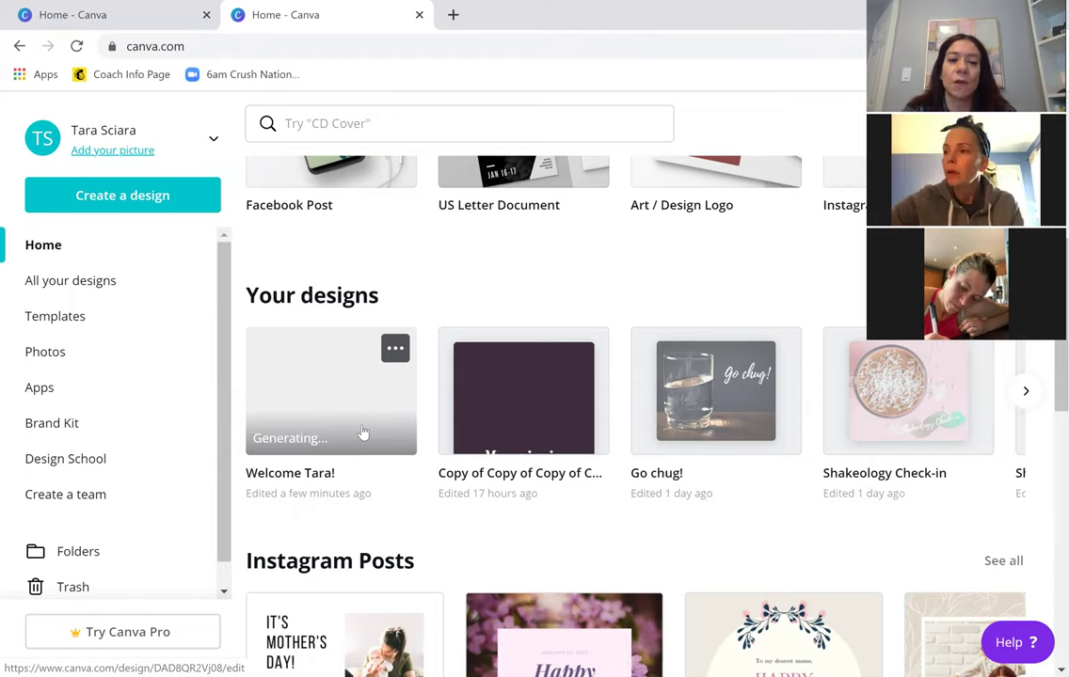
{"action": "scroll", "coordinate": [361, 428], "scroll_direction": "up", "scroll_amount": 2}
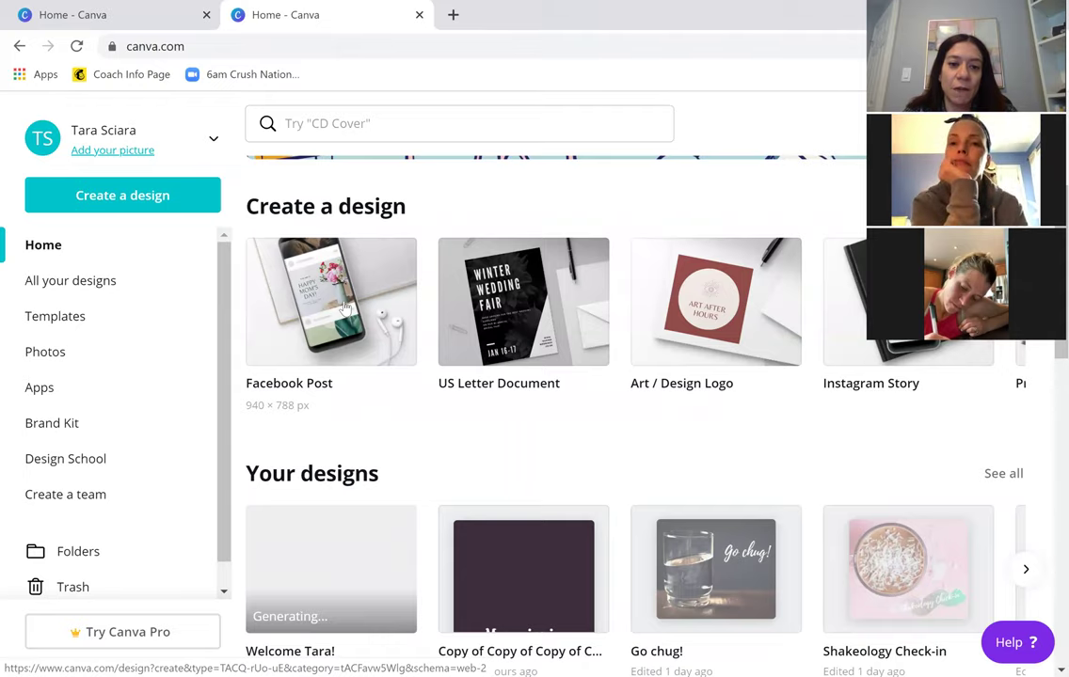
{"action": "left_click", "coordinate": [357, 404]}
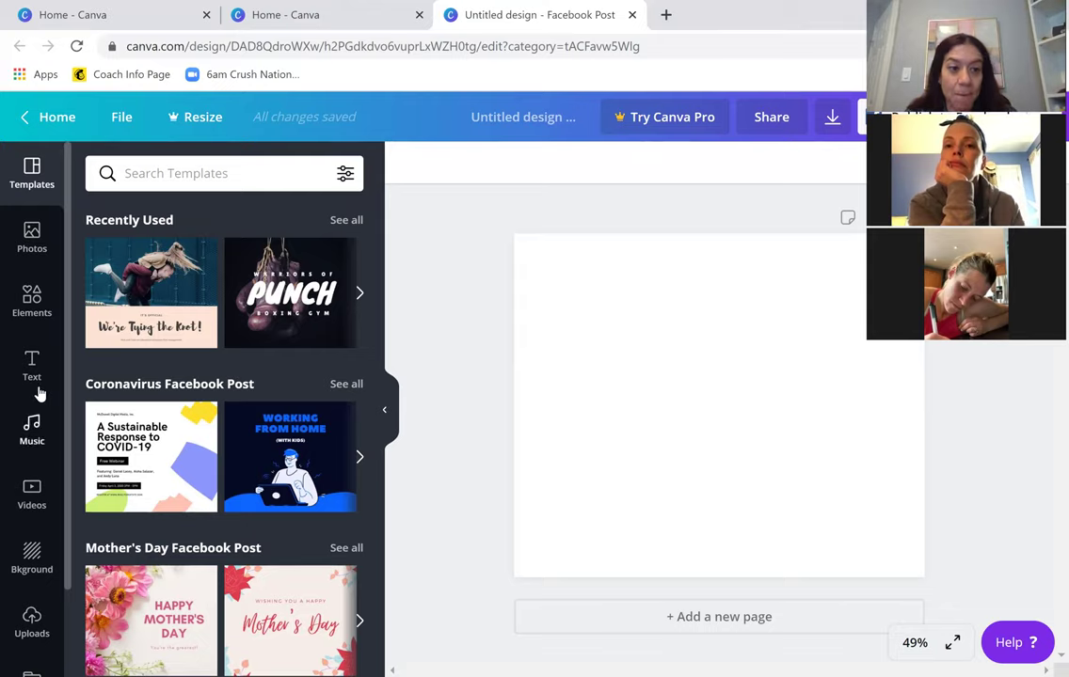
Add the circular picture frame from the Frames elements to the blank page.
{"action": "left_click", "coordinate": [32, 301]}
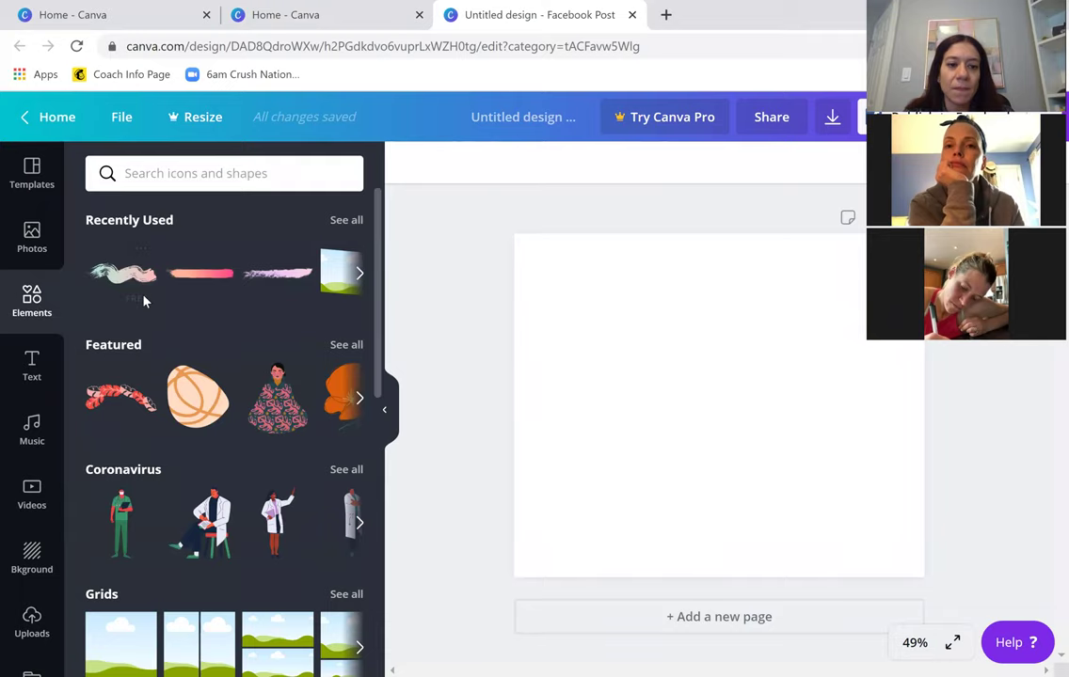
{"action": "scroll", "coordinate": [144, 300], "scroll_direction": "down", "scroll_amount": 1}
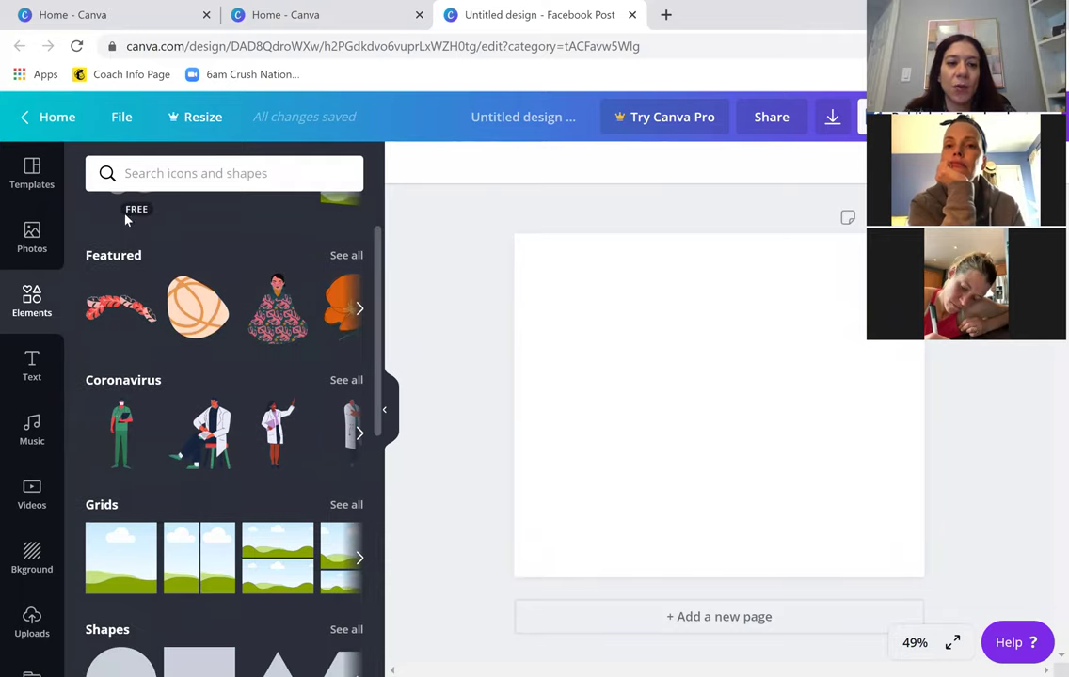
{"action": "scroll", "coordinate": [125, 218], "scroll_direction": "down", "scroll_amount": 3}
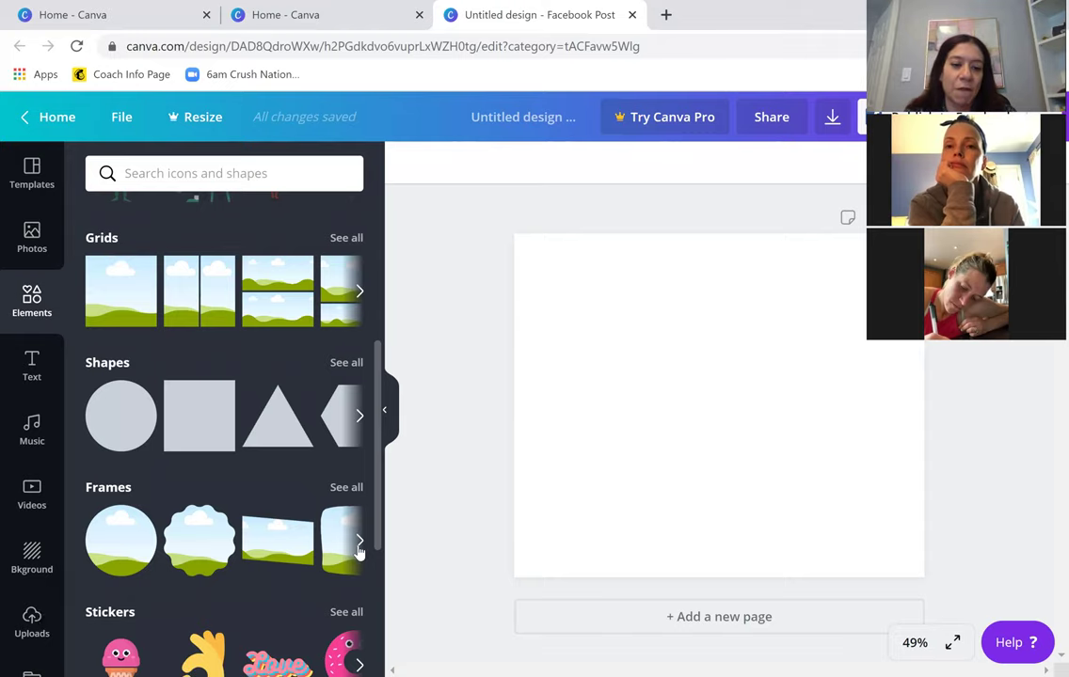
{"action": "mouse_move", "coordinate": [138, 549]}
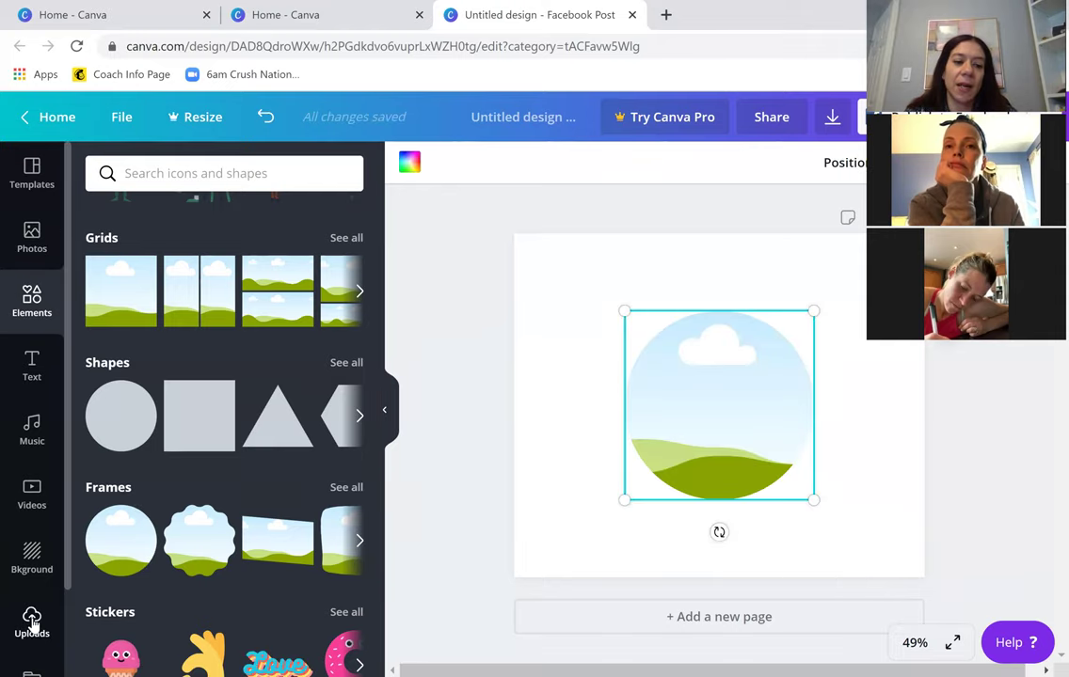
Fill the circular frame with the uploaded photo of the woman holding a pink packet in front of her face.
{"action": "scroll", "coordinate": [19, 560], "scroll_direction": "down", "scroll_amount": 1}
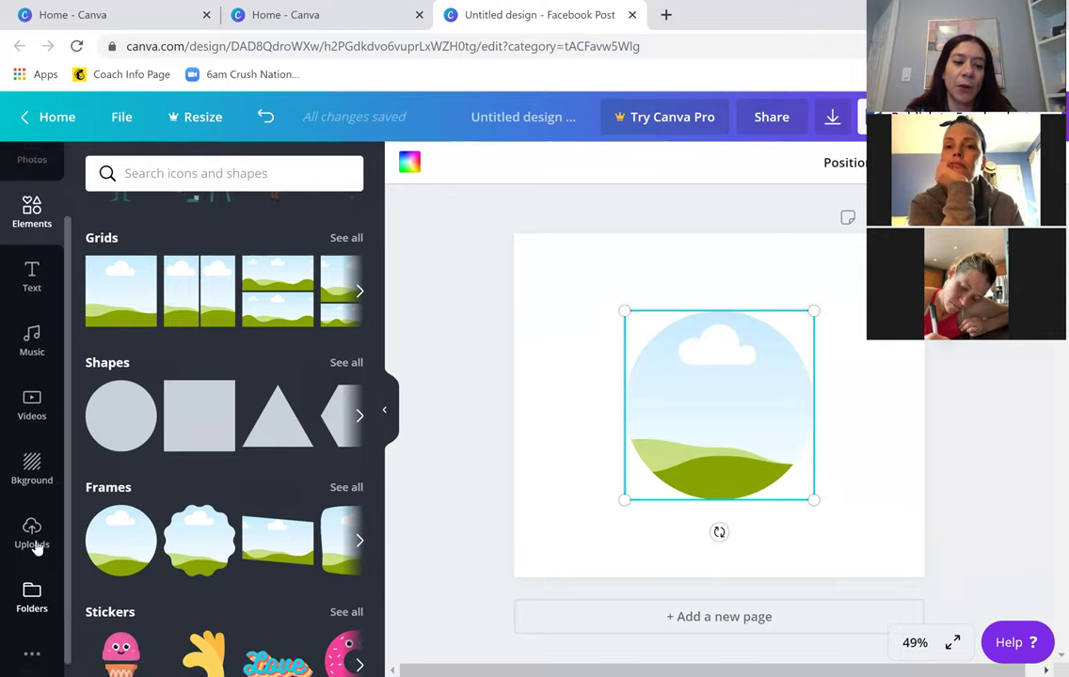
{"action": "left_click", "coordinate": [33, 538]}
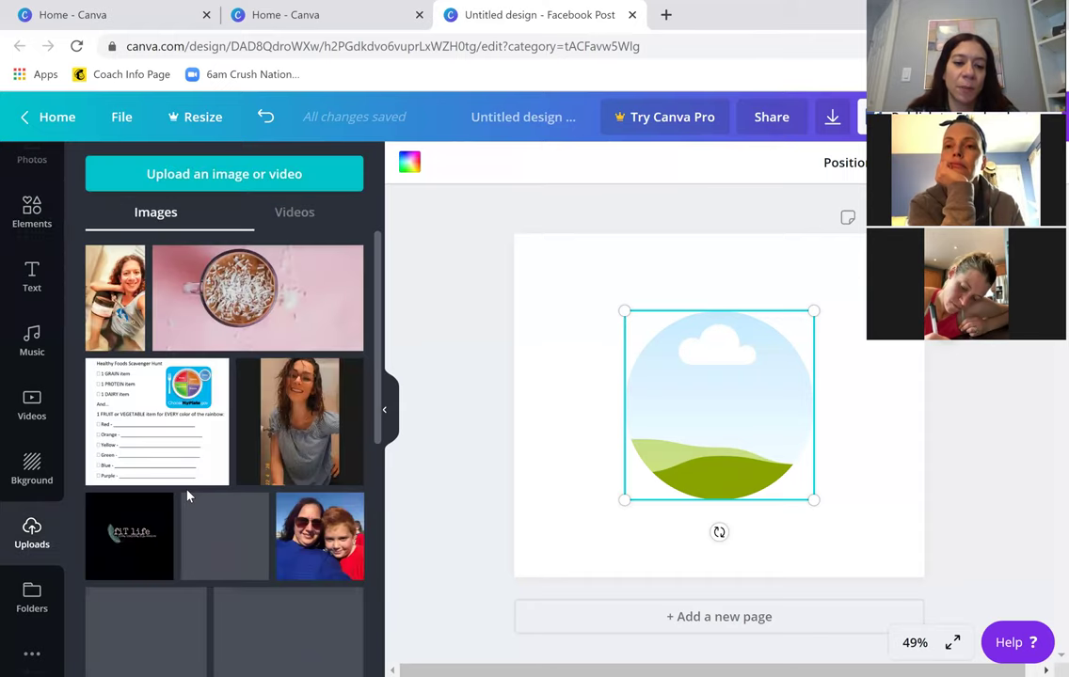
{"action": "scroll", "coordinate": [188, 496], "scroll_direction": "down", "scroll_amount": 2}
{"action": "scroll", "coordinate": [188, 492], "scroll_direction": "down", "scroll_amount": 2}
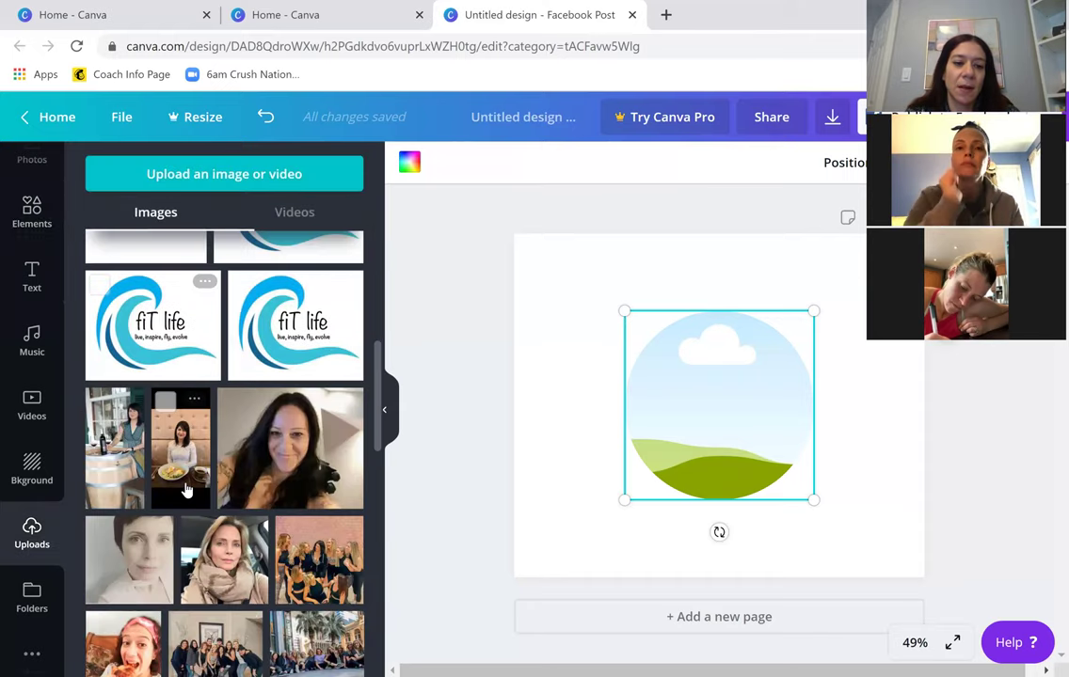
{"action": "scroll", "coordinate": [186, 490], "scroll_direction": "down", "scroll_amount": 3}
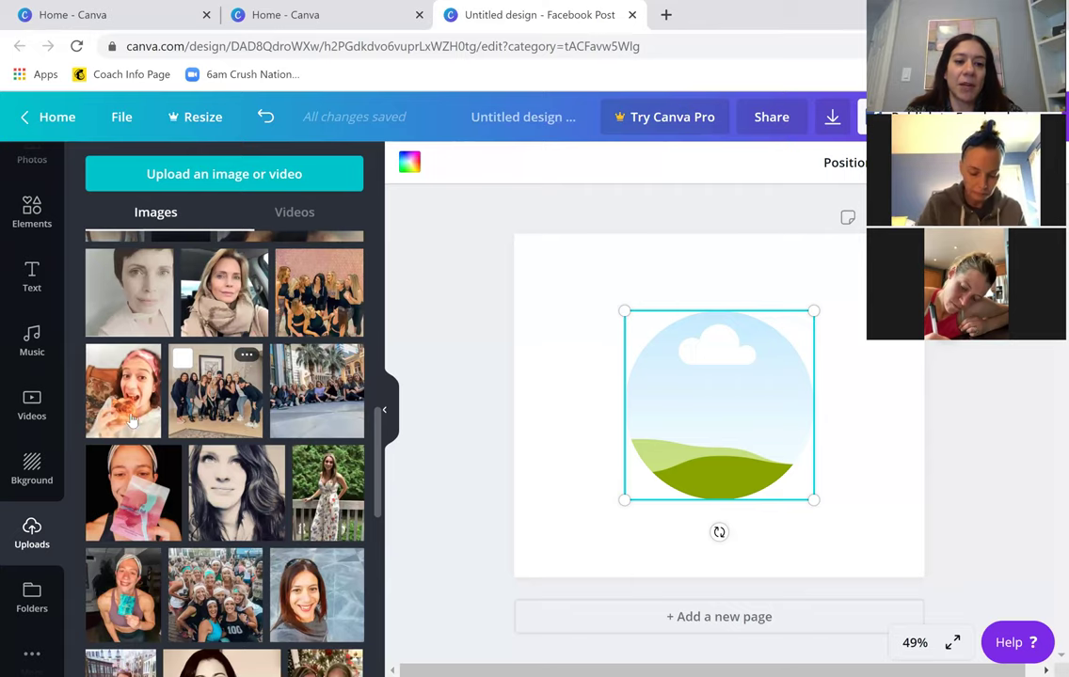
{"action": "scroll", "coordinate": [134, 419], "scroll_direction": "down", "scroll_amount": 1}
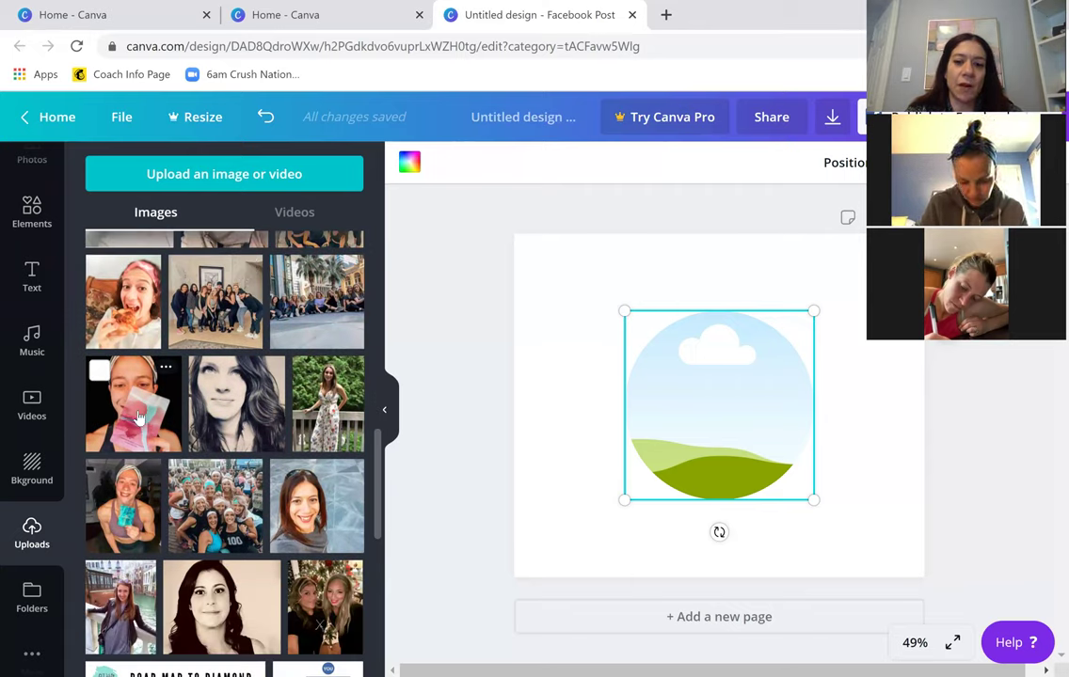
{"action": "left_click", "coordinate": [138, 417]}
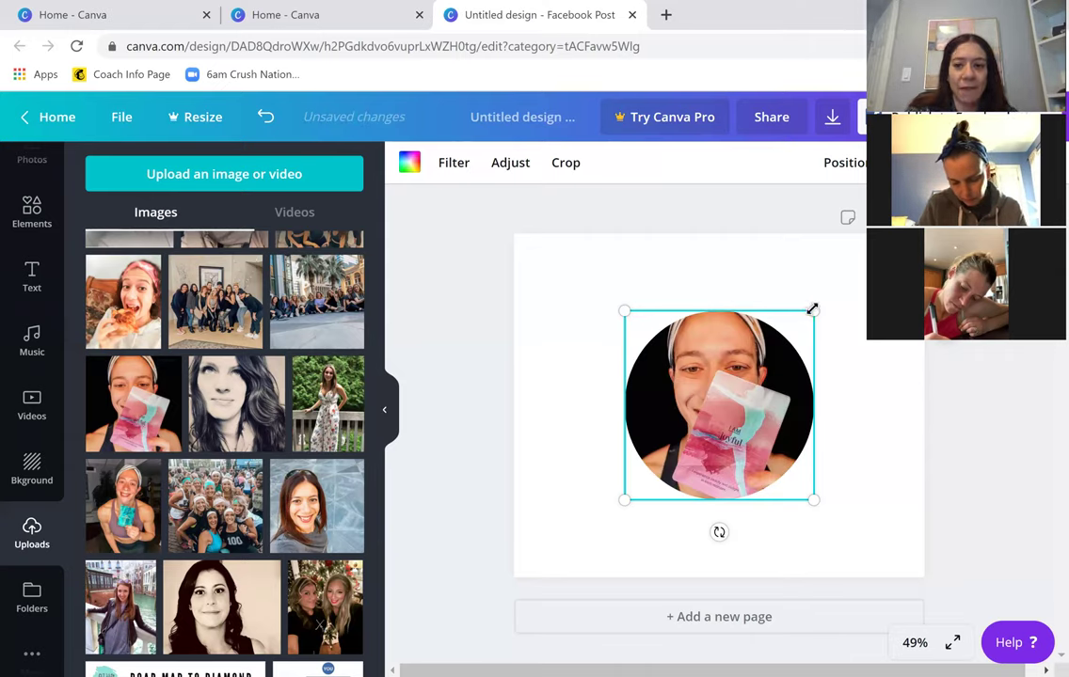
Shrink the circular photo and move it to the lower-left corner of the page.
{"action": "left_click_drag", "start_coordinate": [812, 308], "coordinate": [770, 354]}
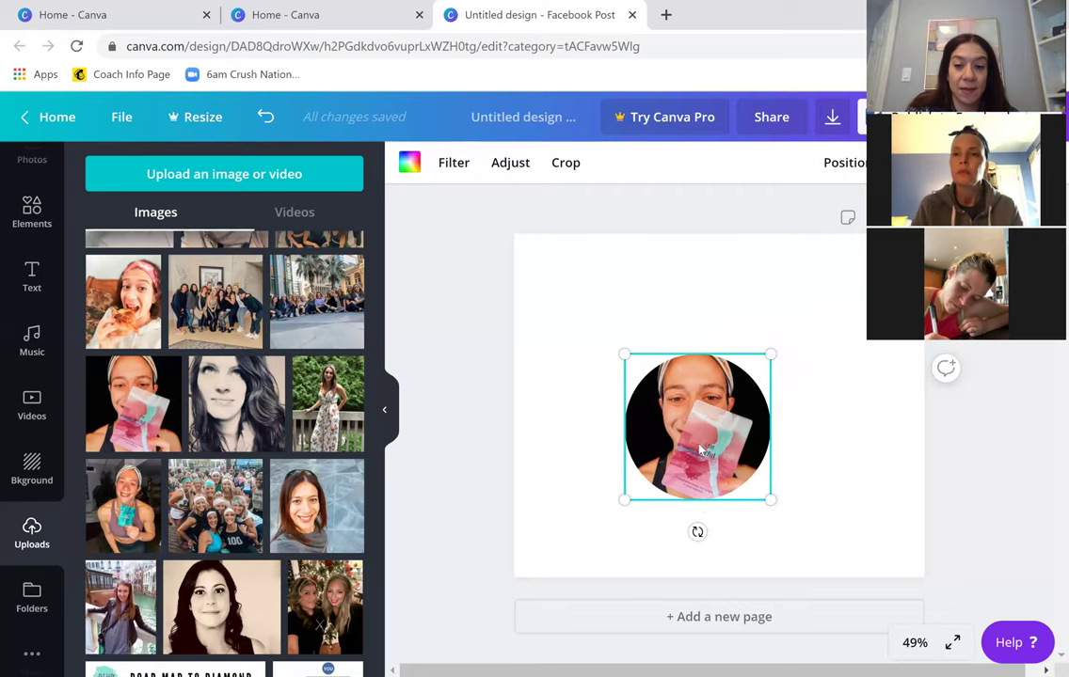
{"action": "left_click_drag", "start_coordinate": [698, 450], "coordinate": [606, 493]}
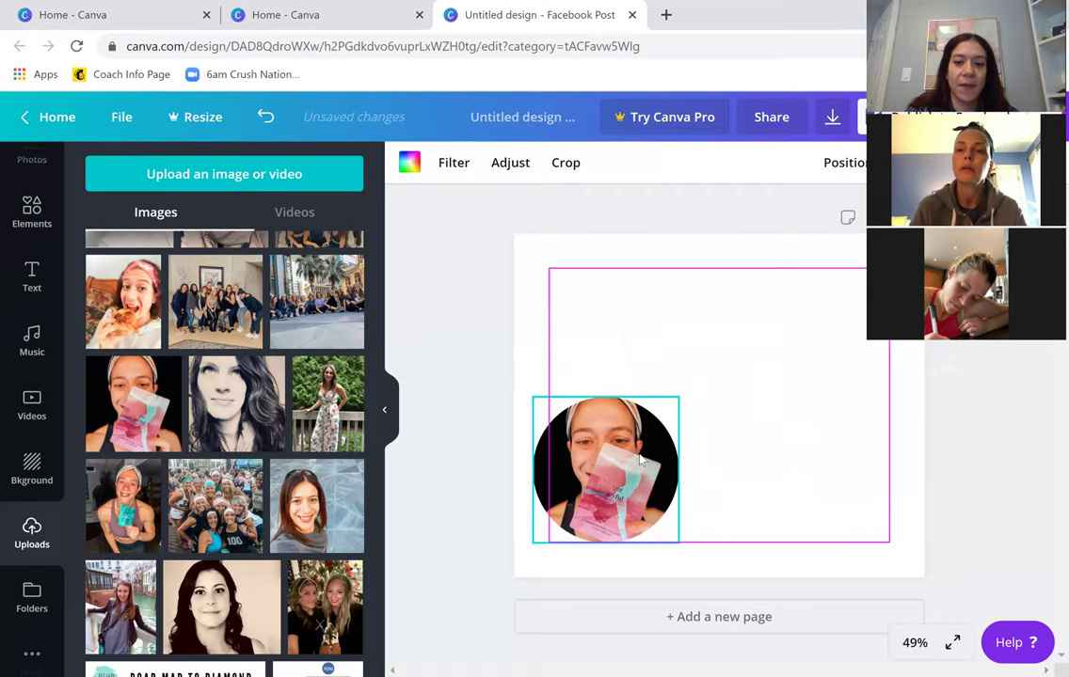
Set the page background to the pink suggested among the photo colors.
{"action": "left_click", "coordinate": [746, 334]}
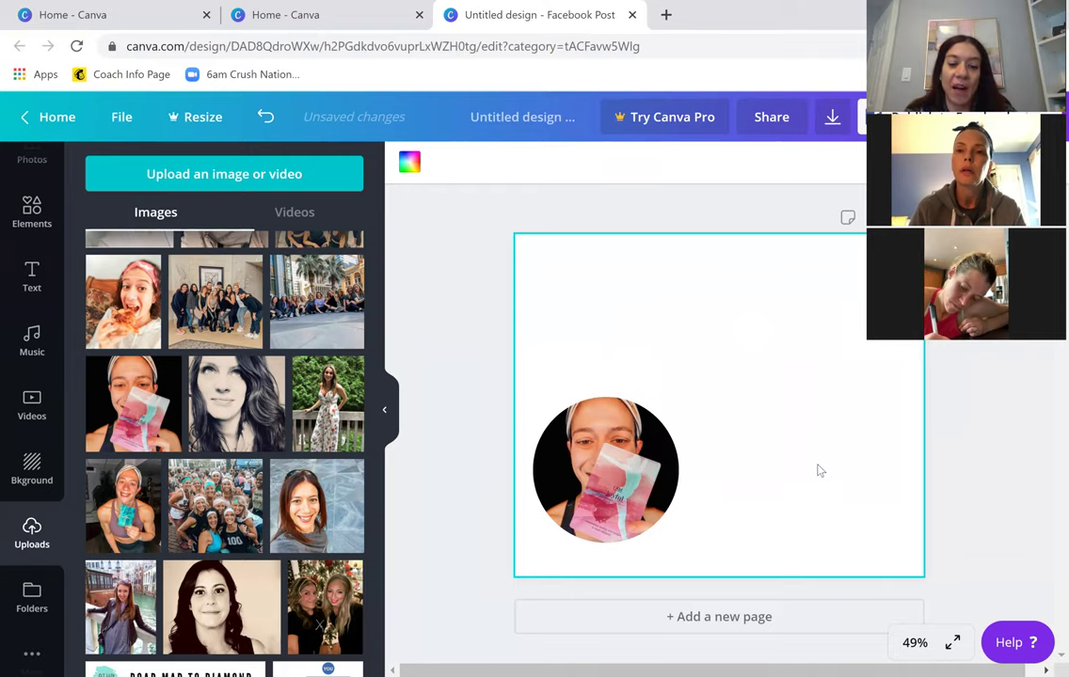
{"action": "left_click", "coordinate": [412, 165]}
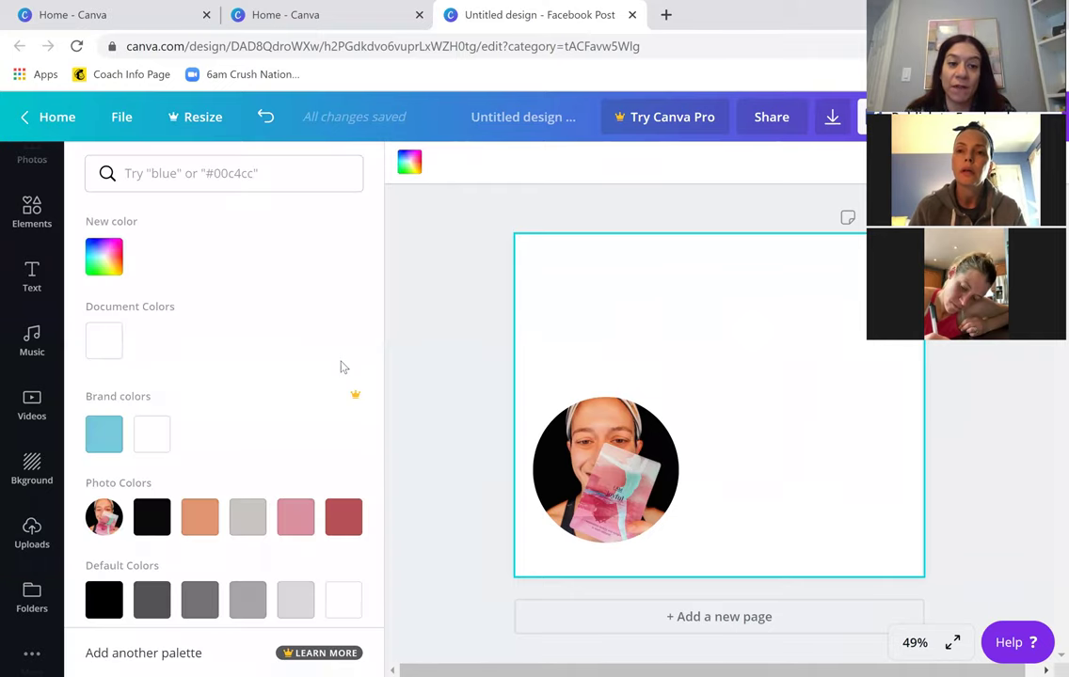
{"action": "left_click", "coordinate": [297, 517]}
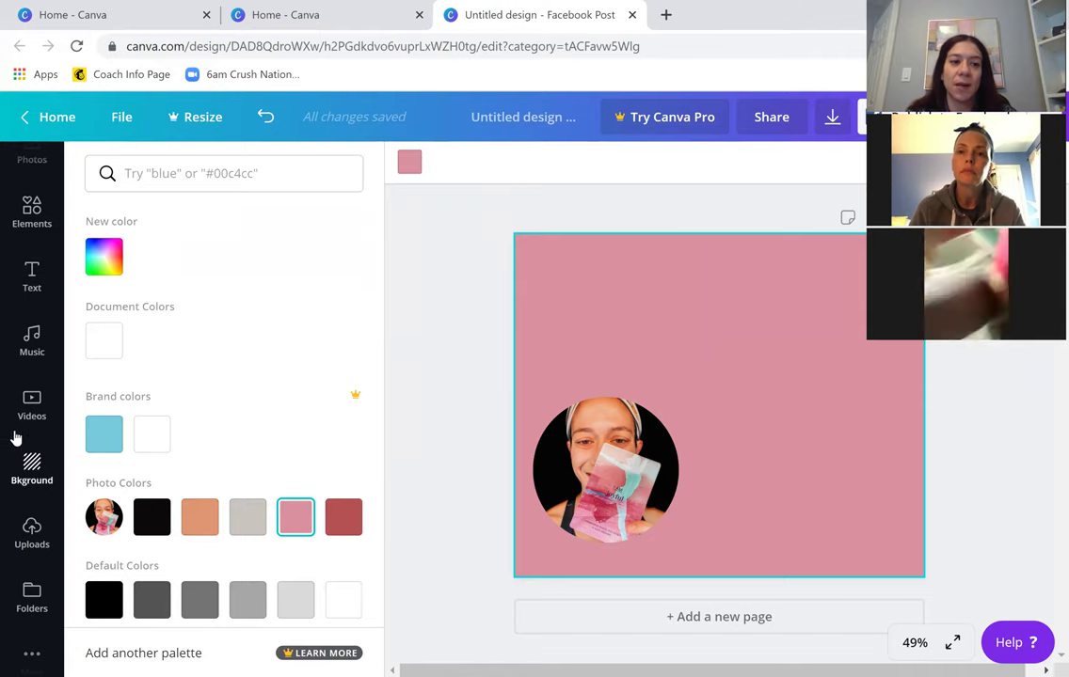
Apply the free gray wooden plank image as the page background.
{"action": "scroll", "coordinate": [17, 433], "scroll_direction": "up", "scroll_amount": 1}
{"action": "scroll", "coordinate": [14, 432], "scroll_direction": "down", "scroll_amount": 1}
{"action": "scroll", "coordinate": [28, 471], "scroll_direction": "up", "scroll_amount": 1}
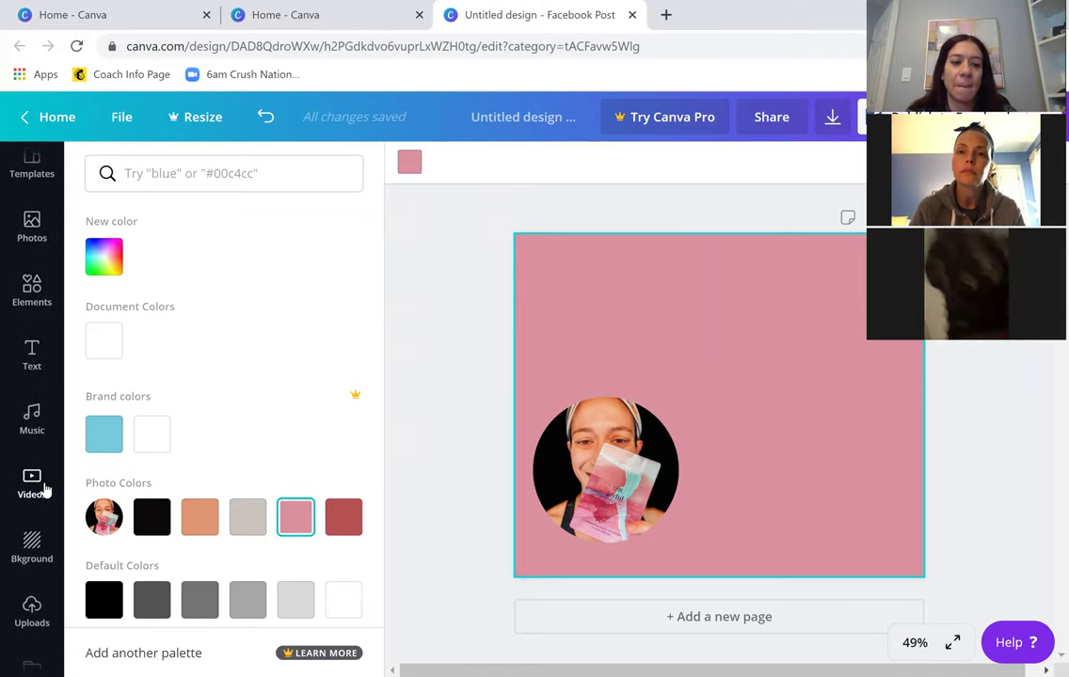
{"action": "left_click", "coordinate": [30, 567]}
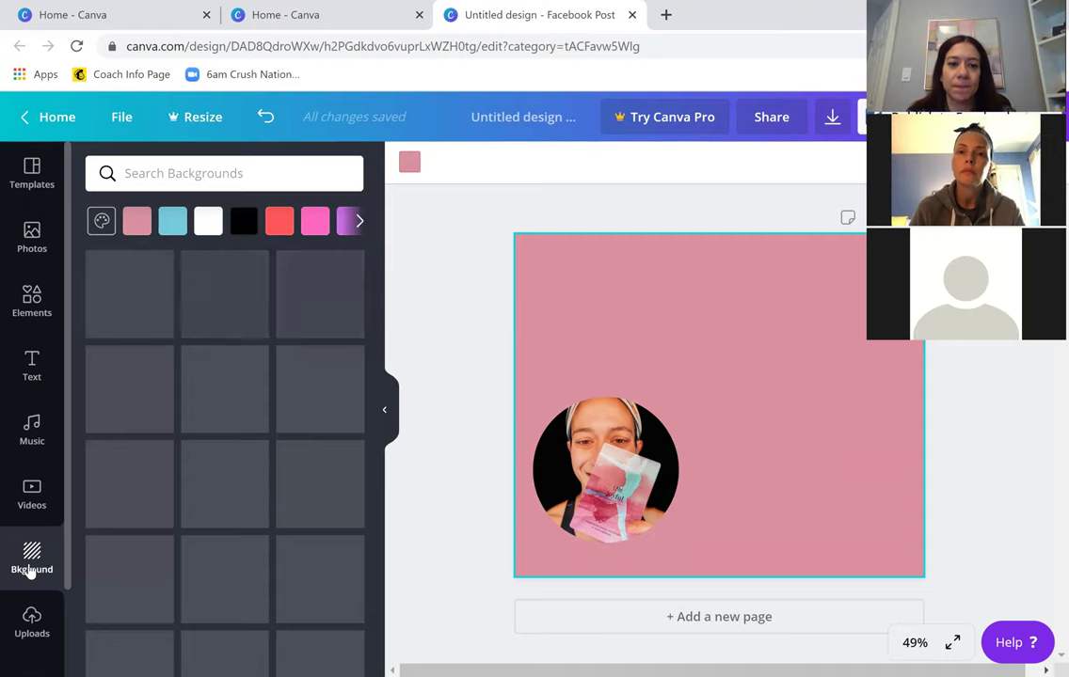
{"action": "scroll", "coordinate": [198, 428], "scroll_direction": "down", "scroll_amount": 1}
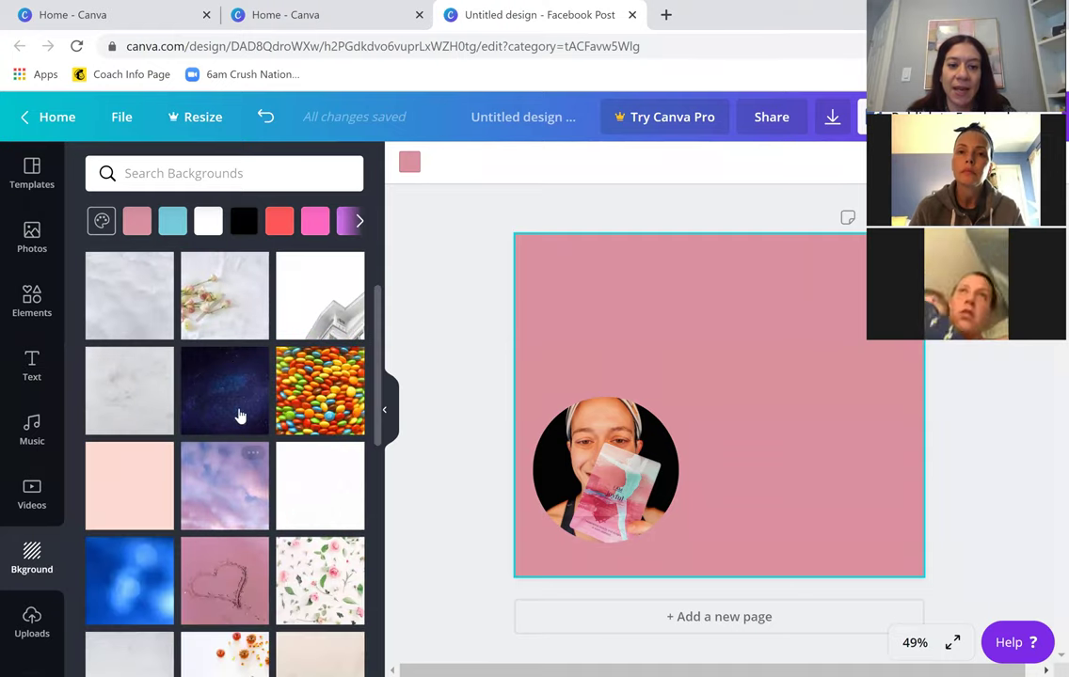
{"action": "scroll", "coordinate": [216, 357], "scroll_direction": "down", "scroll_amount": 2}
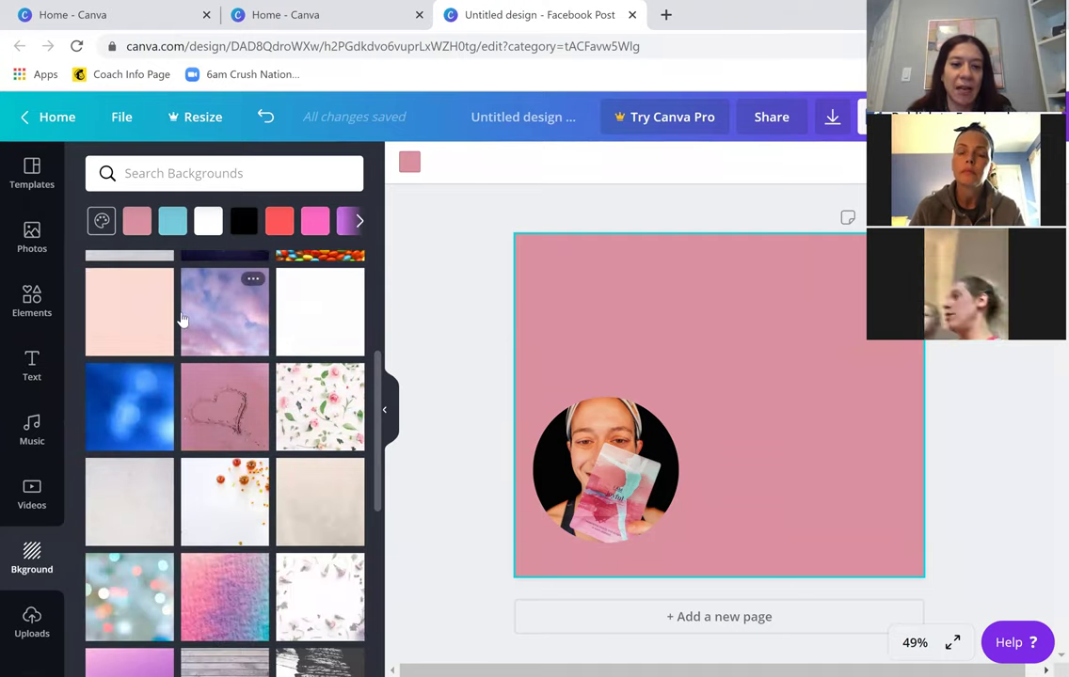
{"action": "scroll", "coordinate": [200, 341], "scroll_direction": "down", "scroll_amount": 2}
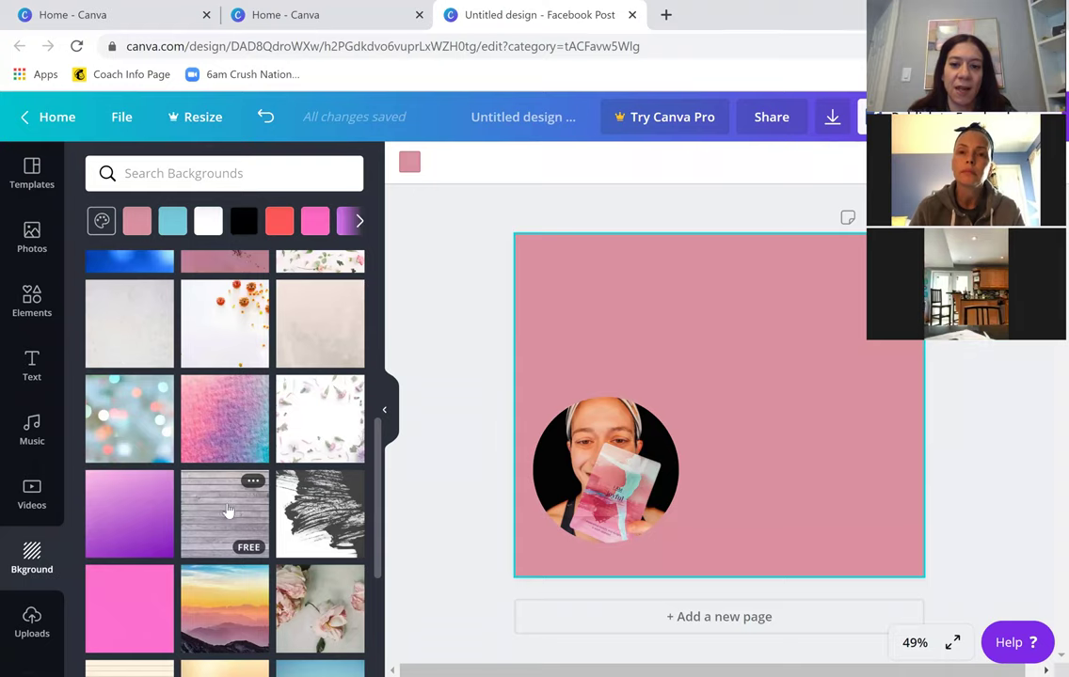
{"action": "left_click", "coordinate": [208, 530]}
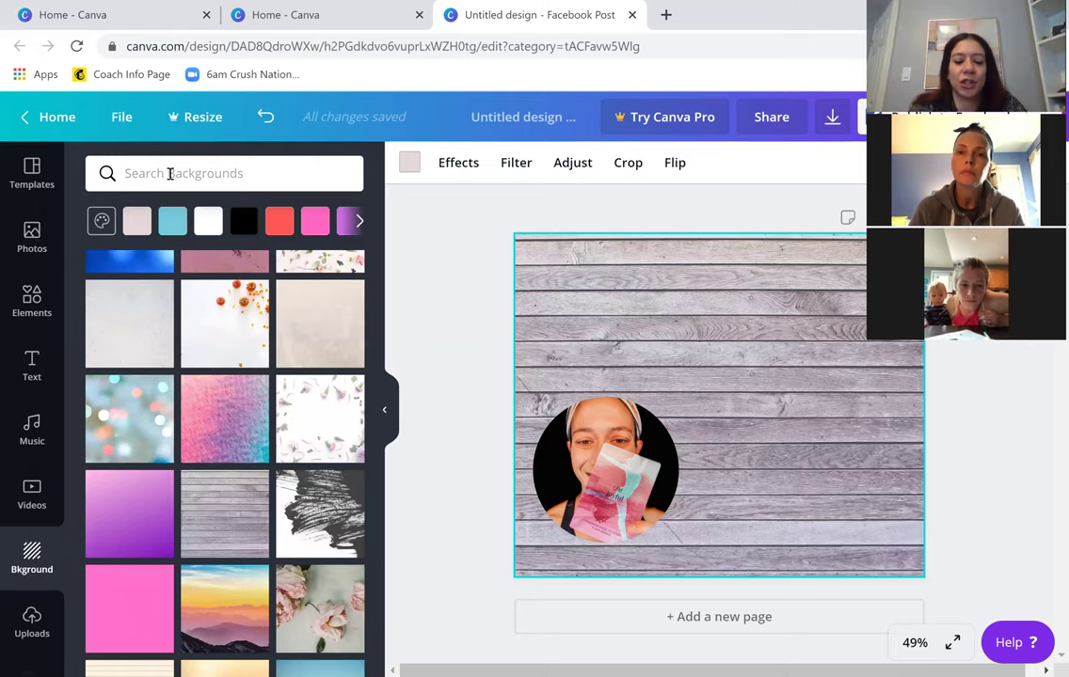
Search the photos for "fitness" and use the free dark dumbbell photo as the page background.
{"action": "left_click", "coordinate": [169, 173]}
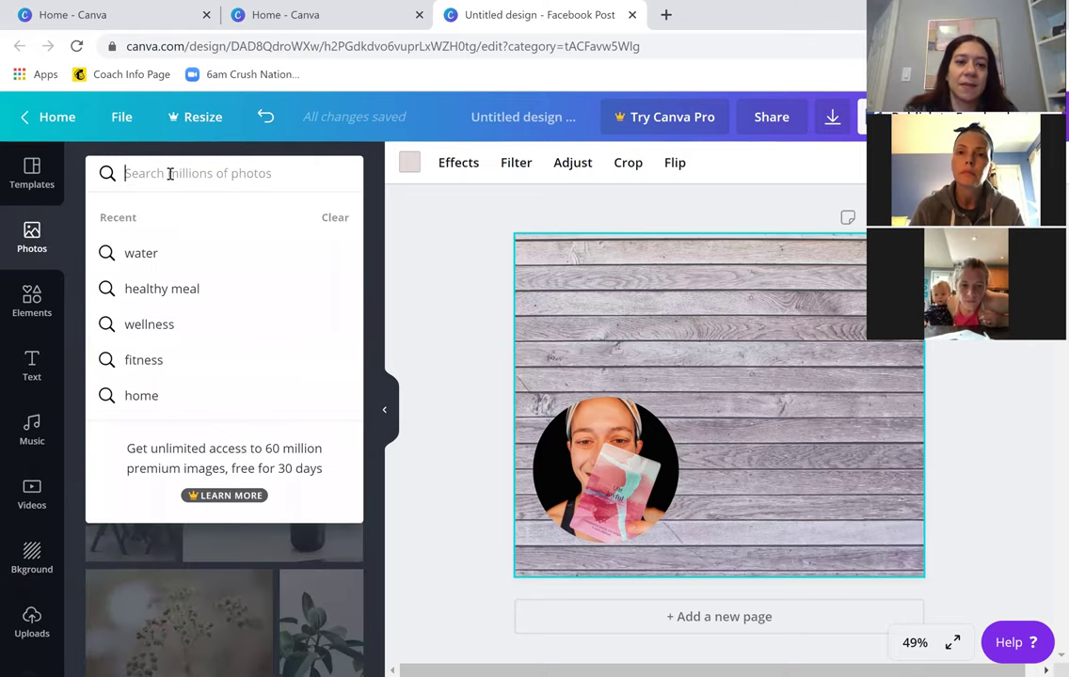
{"action": "type", "text": "fitness"}
{"action": "key", "text": "Return"}
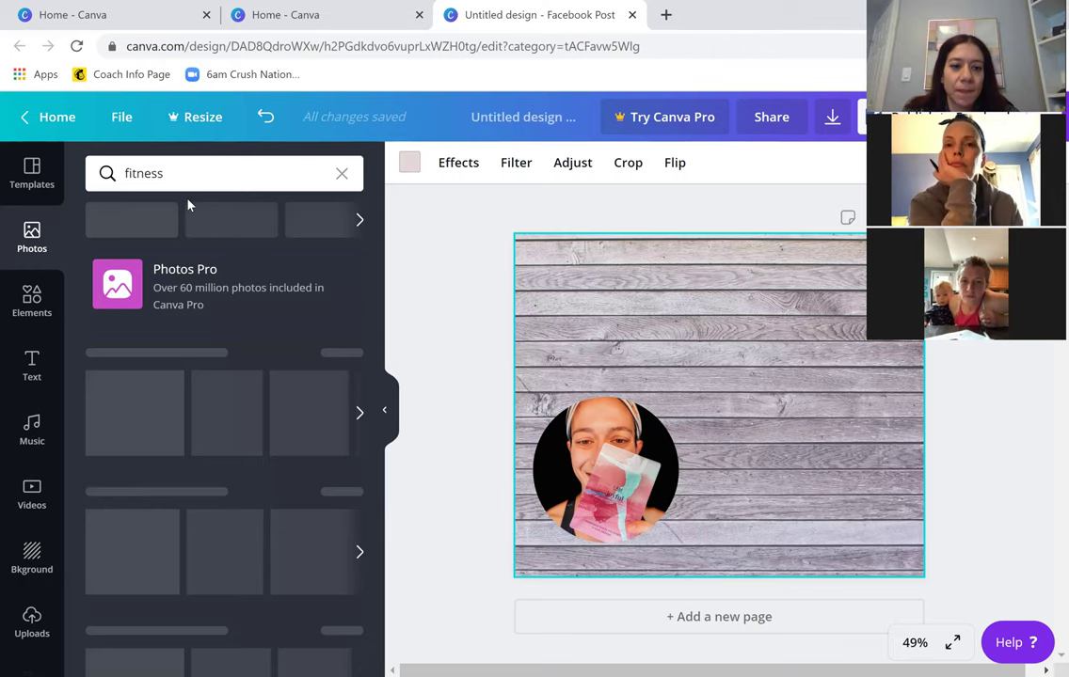
{"action": "scroll", "coordinate": [181, 220], "scroll_direction": "down", "scroll_amount": 1}
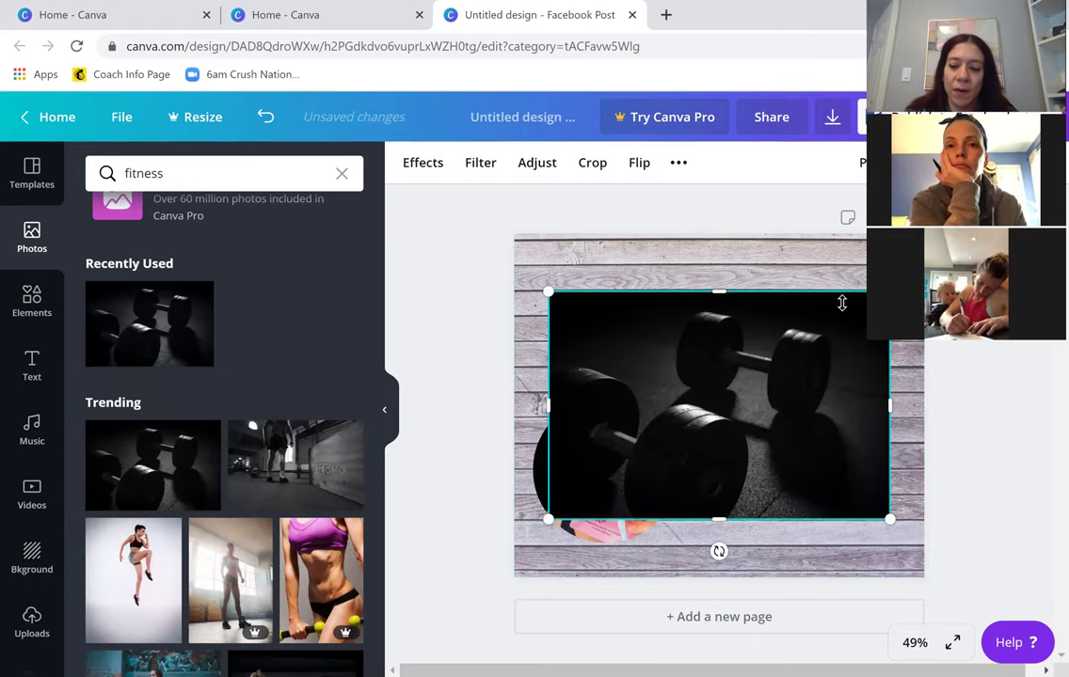
{"action": "key", "text": "Delete"}
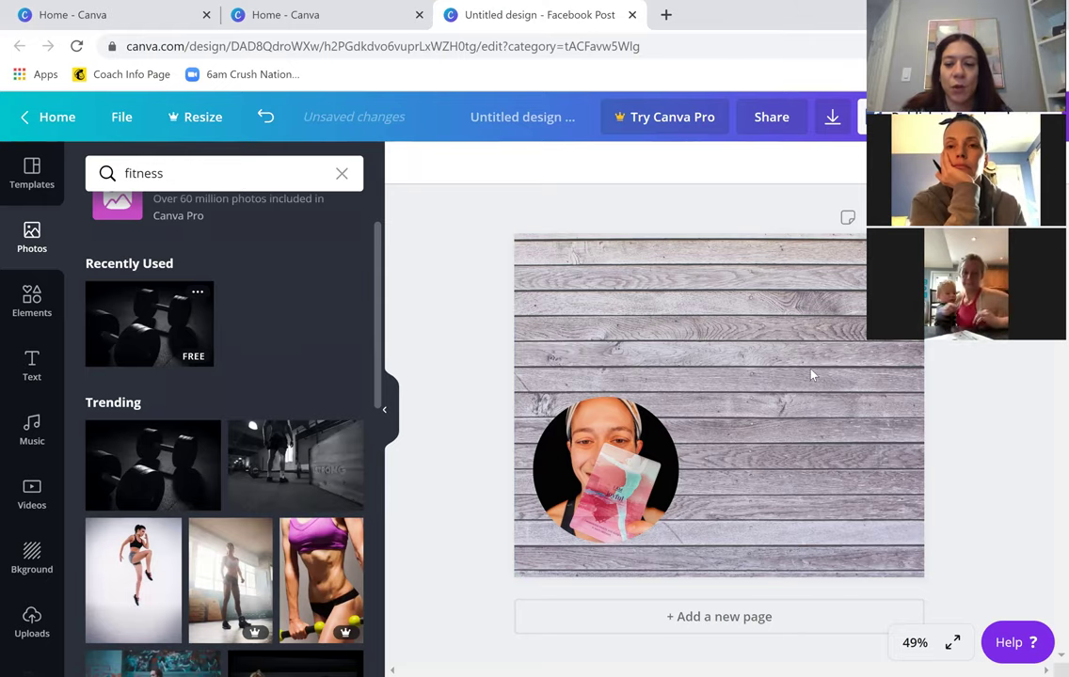
{"action": "left_click_drag", "start_coordinate": [812, 375], "coordinate": [811, 375]}
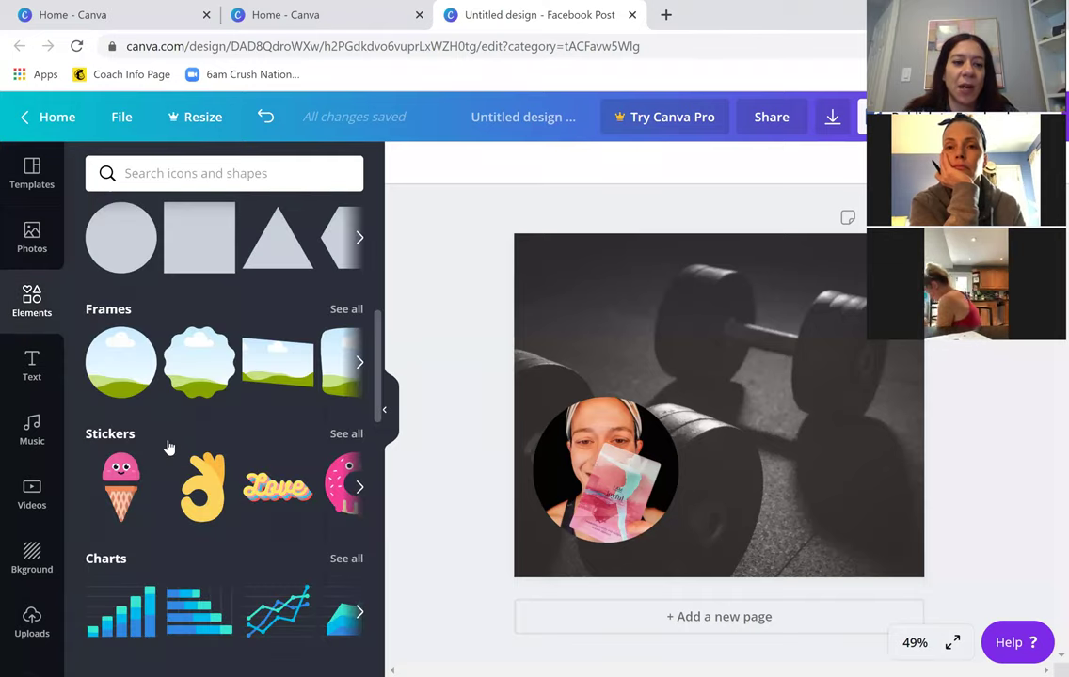
Add the purple-to-pink brush stroke from the Gradients elements, enlarge it and place it near the upper edge of the page.
{"action": "scroll", "coordinate": [282, 329], "scroll_direction": "down", "scroll_amount": 4}
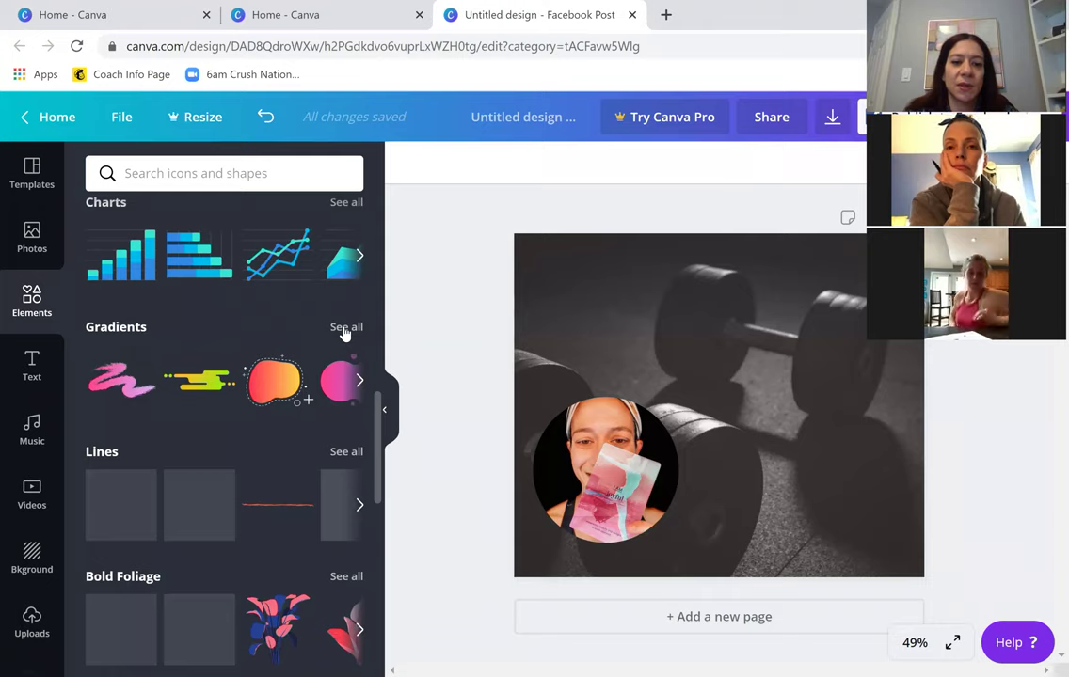
{"action": "left_click", "coordinate": [345, 328]}
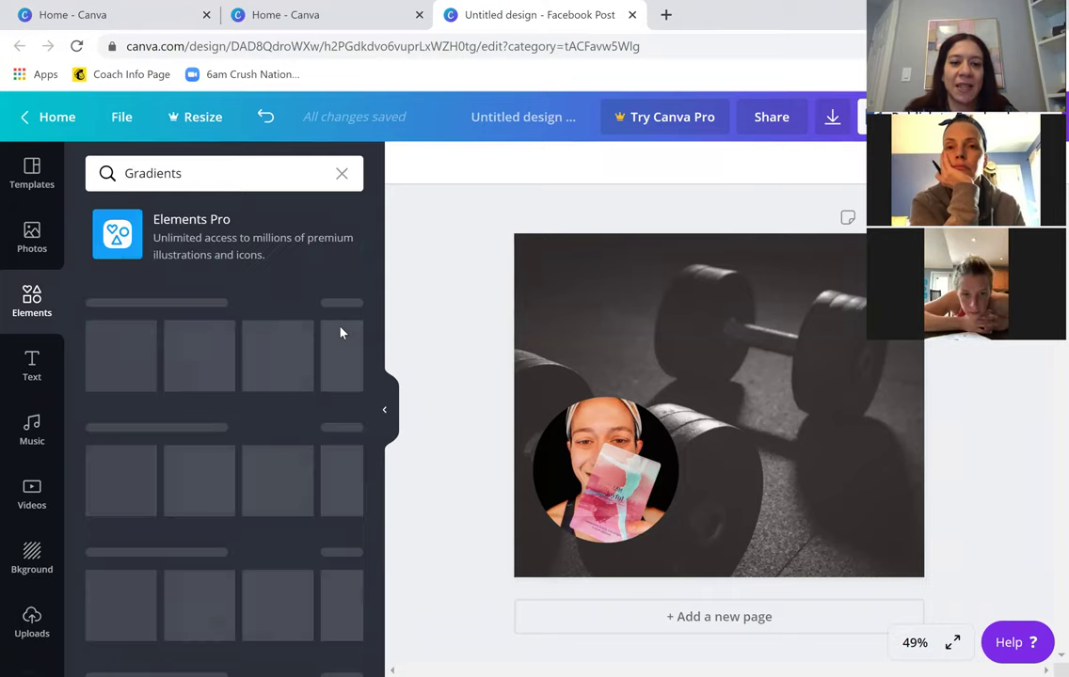
{"action": "scroll", "coordinate": [202, 333], "scroll_direction": "down", "scroll_amount": 1}
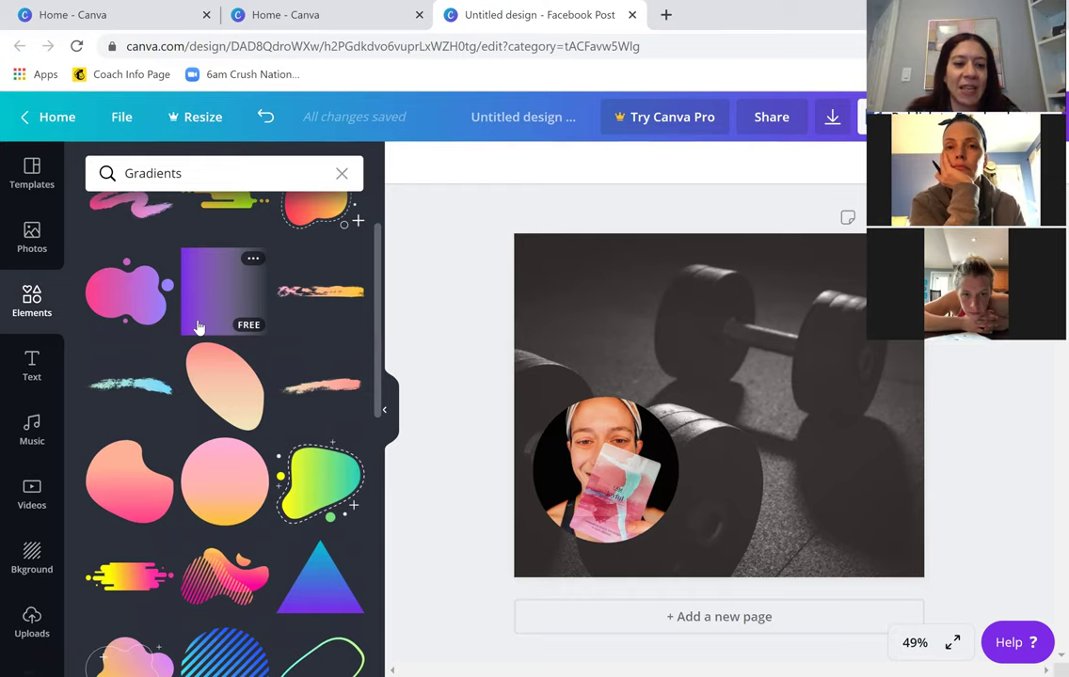
{"action": "scroll", "coordinate": [203, 339], "scroll_direction": "down", "scroll_amount": 5}
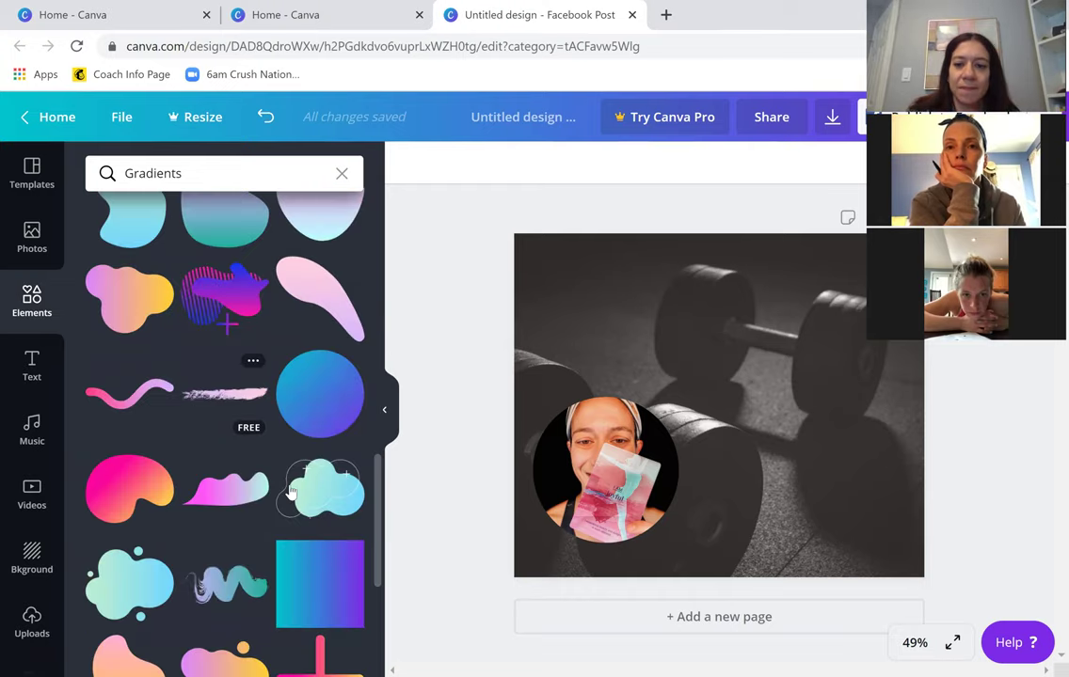
{"action": "mouse_move", "coordinate": [799, 397]}
{"action": "left_mouse_down"}
{"action": "mouse_move", "coordinate": [946, 401]}
{"action": "mouse_move", "coordinate": [904, 398]}
{"action": "left_mouse_up"}
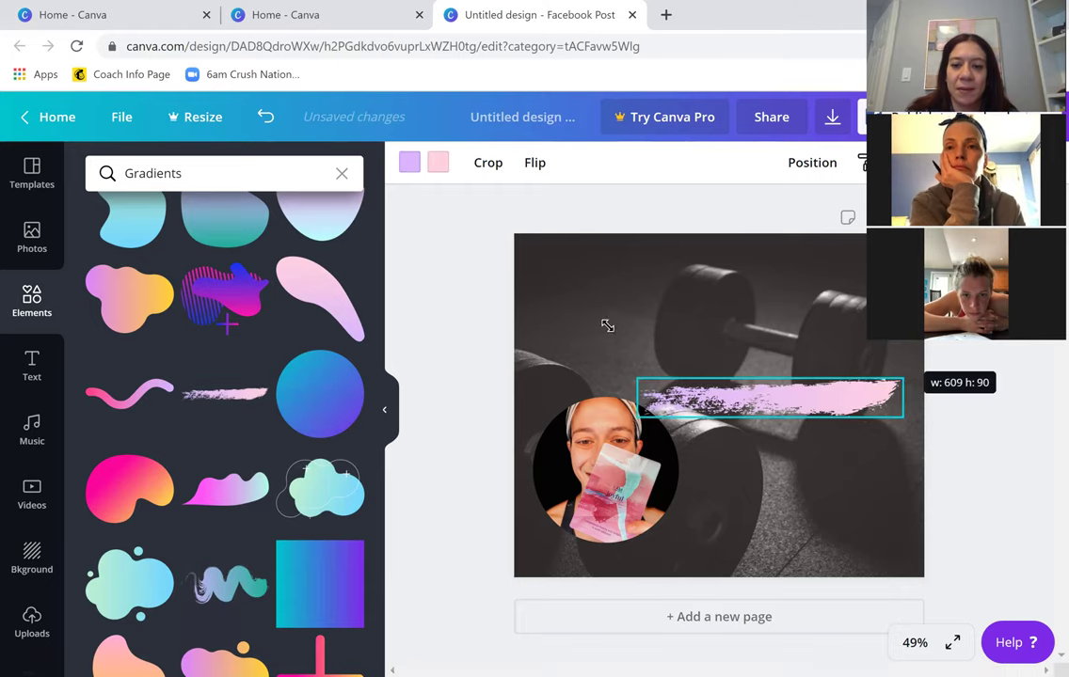
{"action": "left_click_drag", "start_coordinate": [835, 395], "coordinate": [842, 277]}
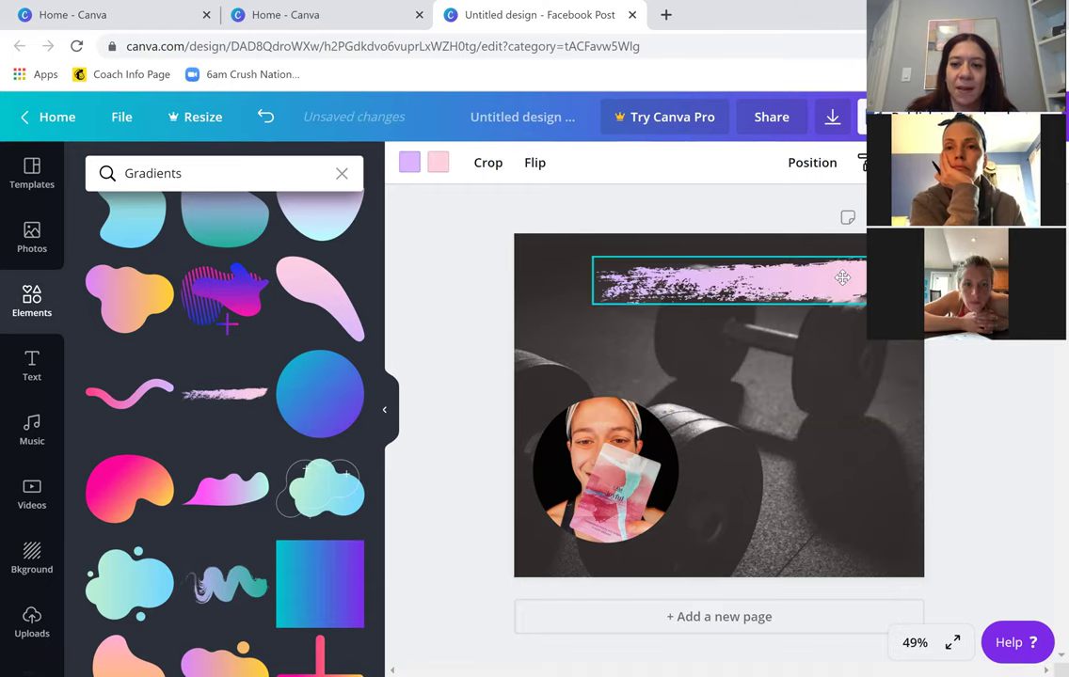
Add a heading to the page reading "Let's Do This!".
{"action": "left_click", "coordinate": [32, 367]}
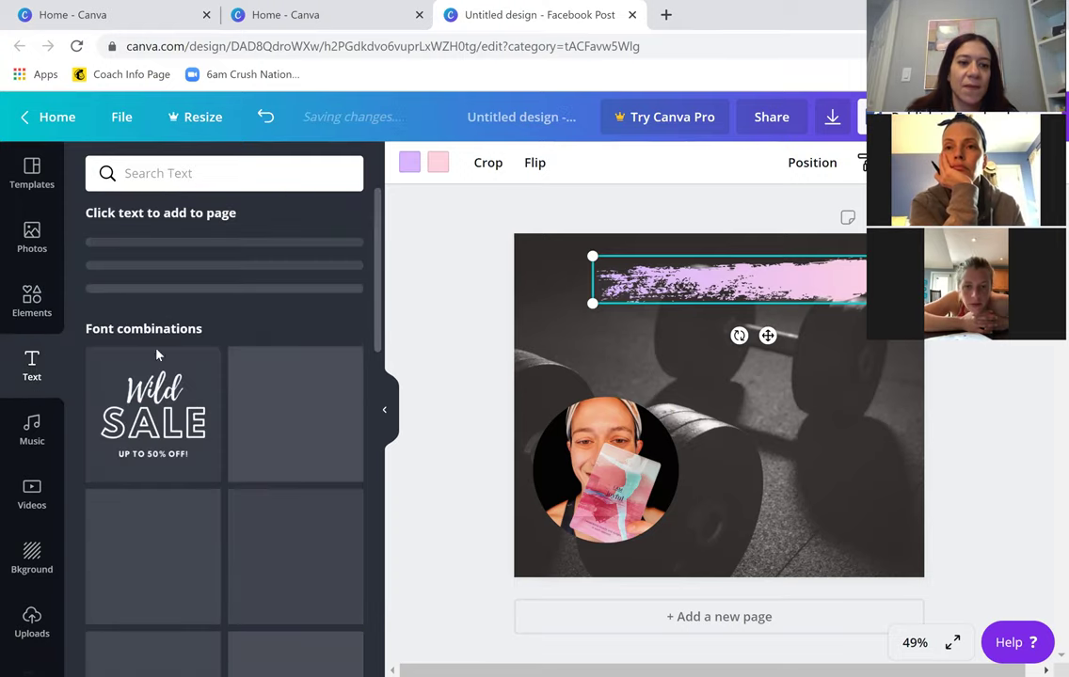
{"action": "left_click", "coordinate": [188, 258]}
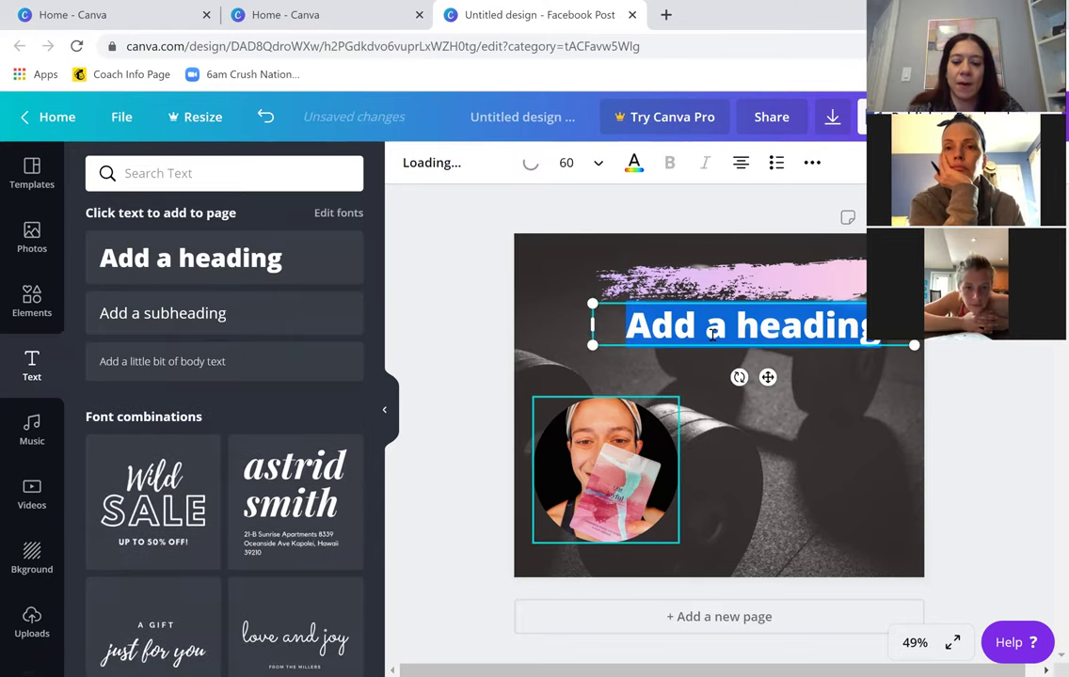
{"action": "type", "text": "Let's"}
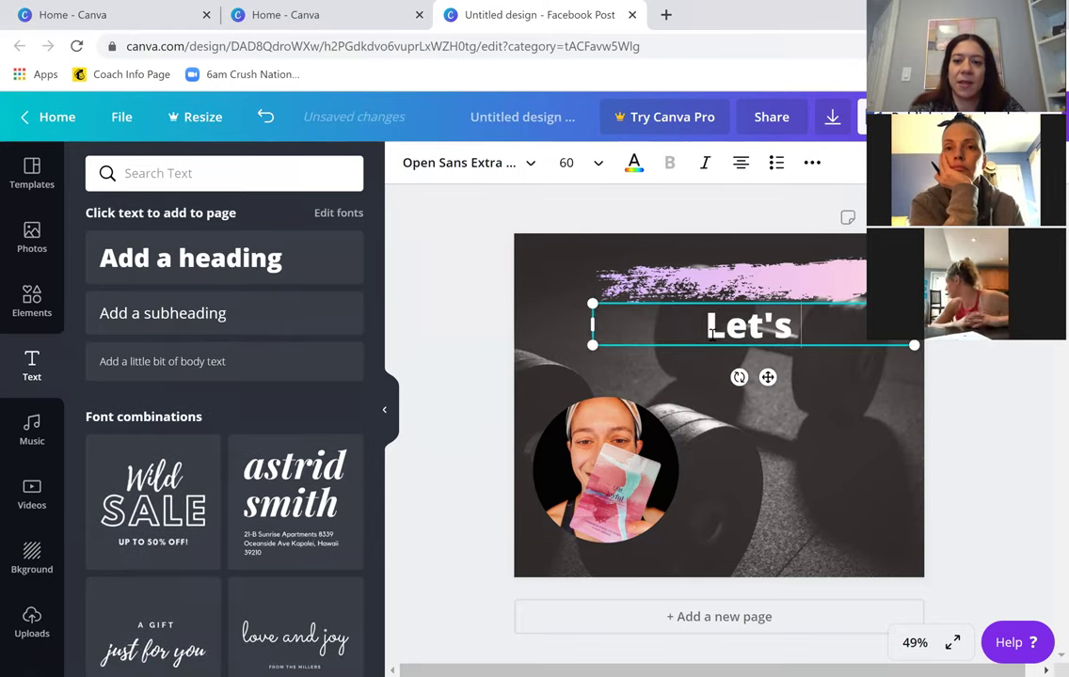
{"action": "type", "text": " Do This!"}
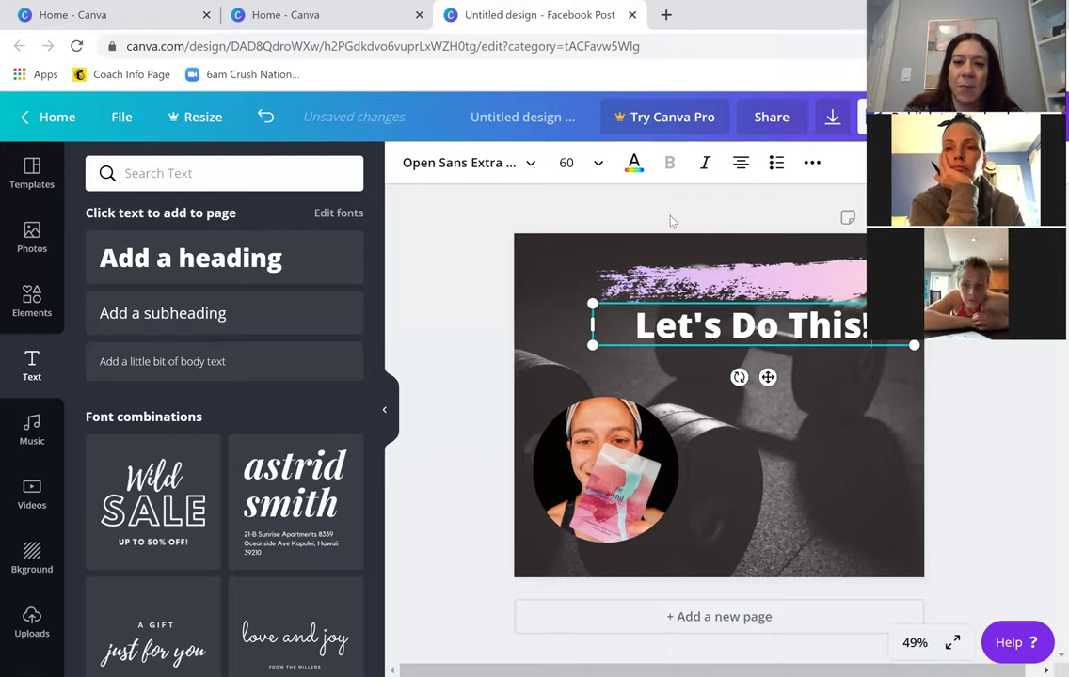
Set the heading's font size to 21 and move it onto the pink brush stroke.
{"action": "left_click", "coordinate": [572, 162]}
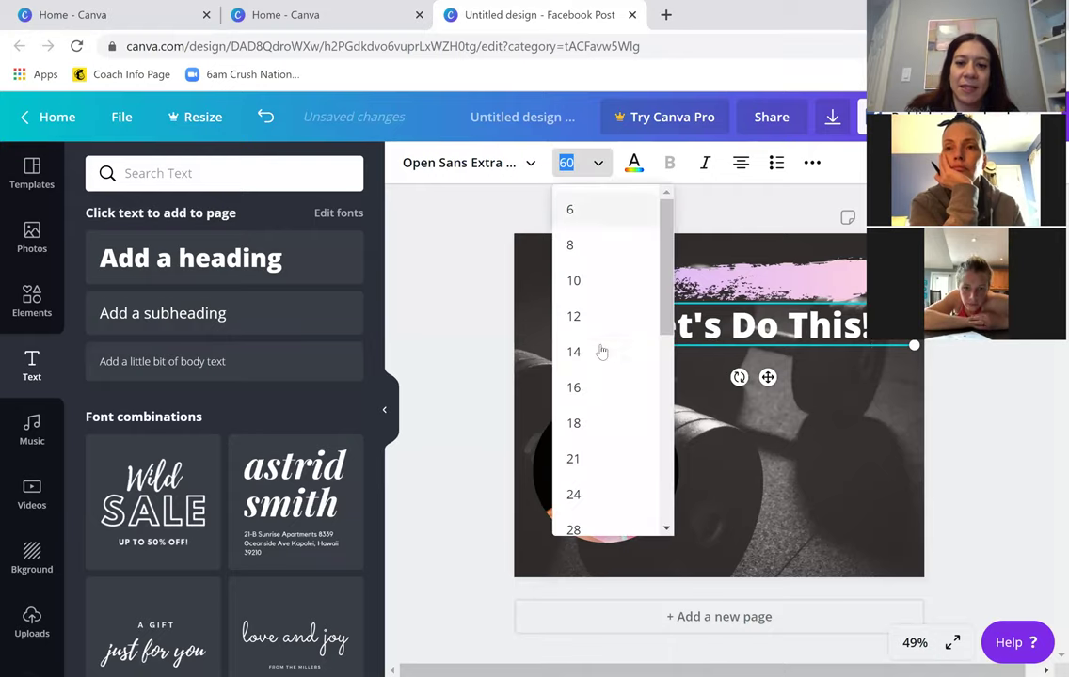
{"action": "left_click", "coordinate": [595, 459]}
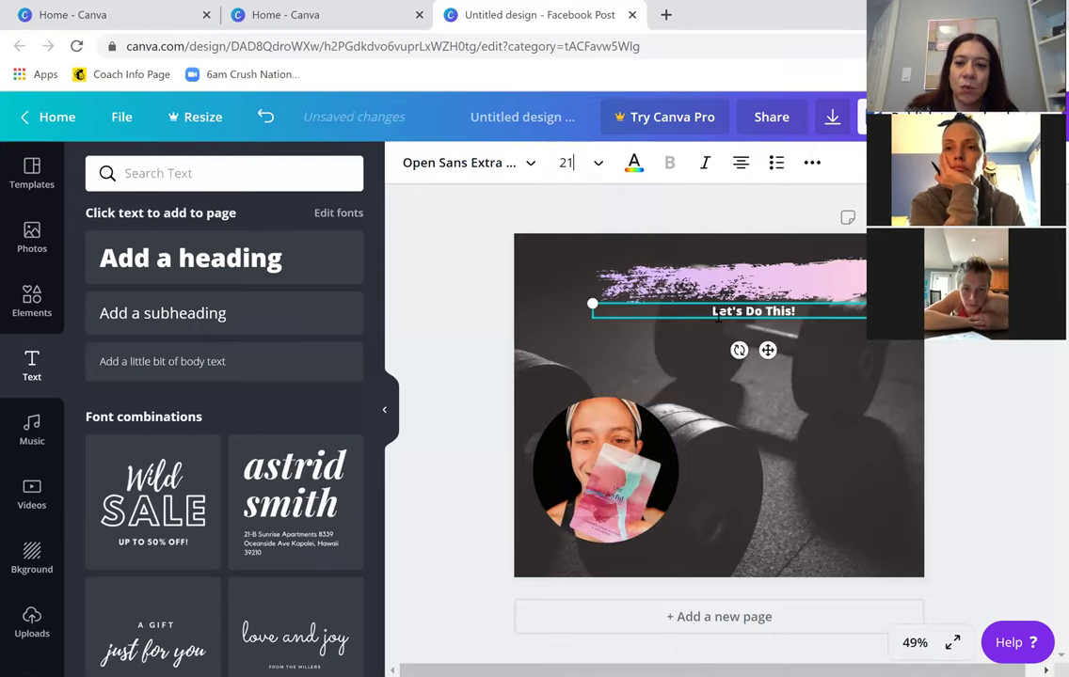
{"action": "mouse_move", "coordinate": [777, 318]}
{"action": "left_mouse_down"}
{"action": "mouse_move", "coordinate": [785, 322]}
{"action": "mouse_move", "coordinate": [804, 282]}
{"action": "left_mouse_up"}
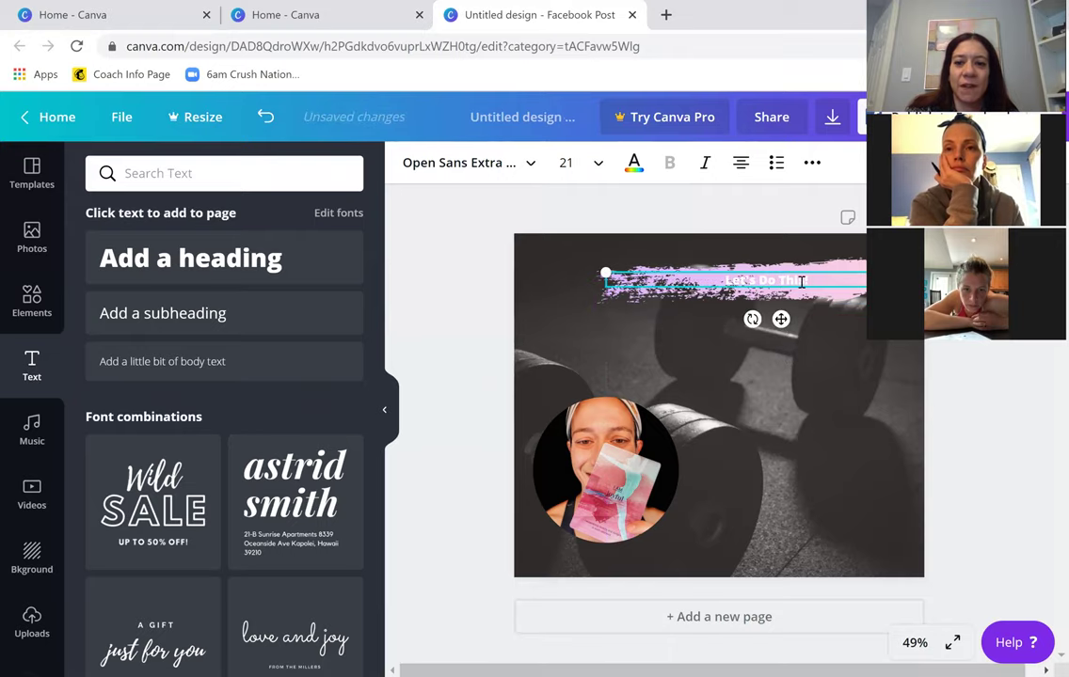
Color the heading text black using the black suggested among the photo colors.
{"action": "left_click", "coordinate": [633, 163]}
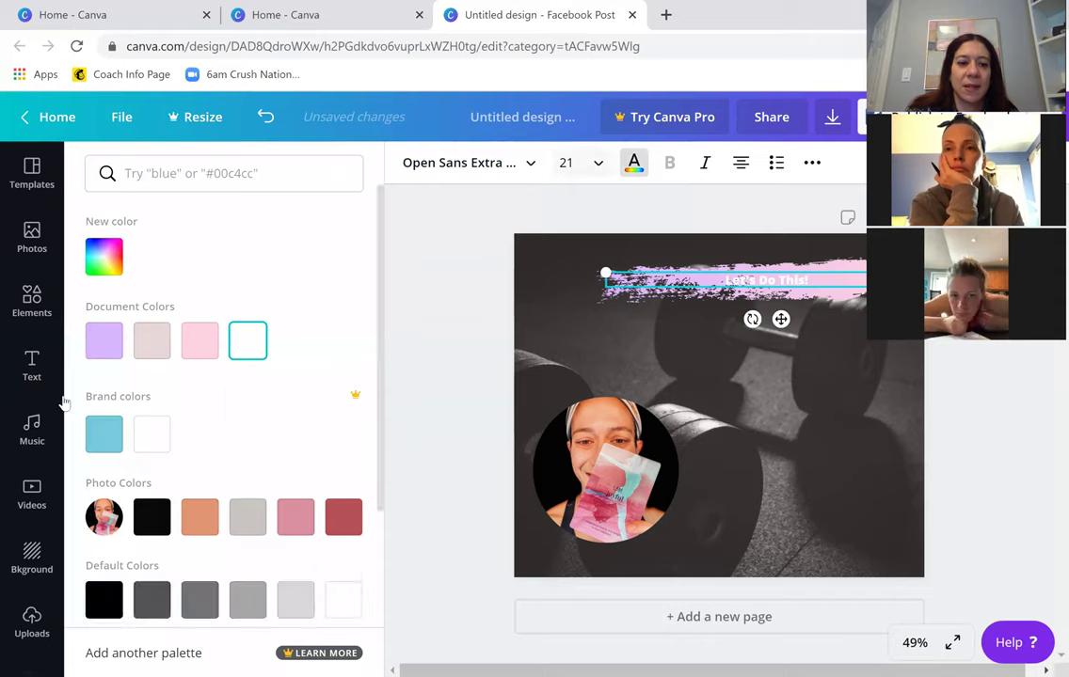
{"action": "left_click", "coordinate": [151, 517]}
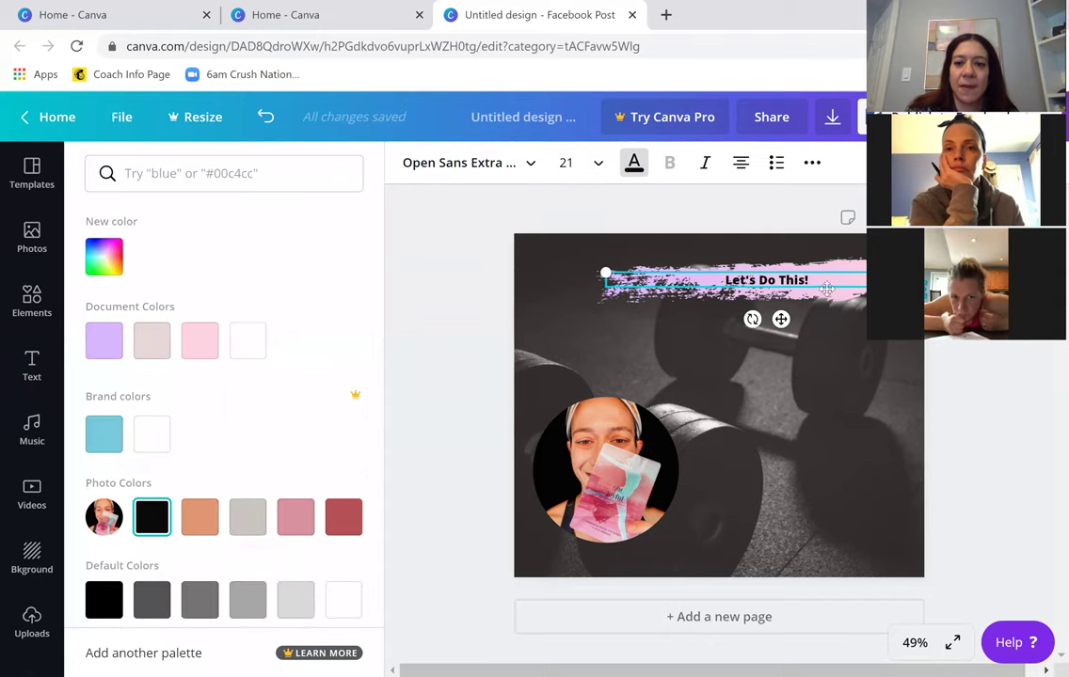
{"action": "left_click", "coordinate": [827, 288]}
{"action": "left_click", "coordinate": [869, 381]}
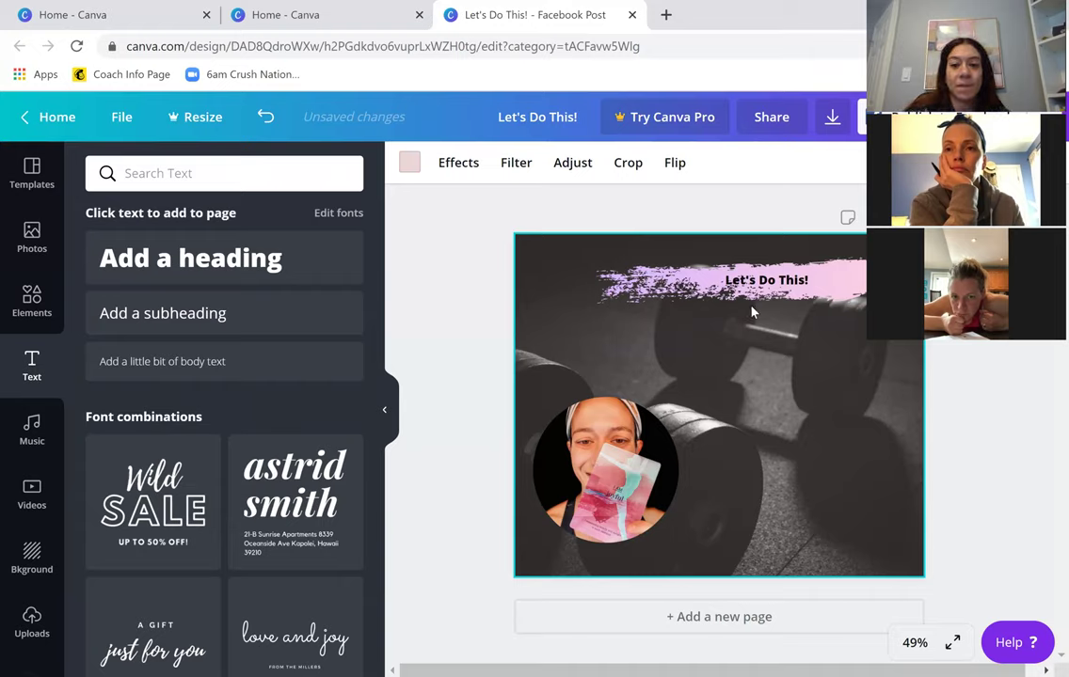
Change the font of the "Let's Do This!" heading to Special Elite.
{"action": "left_click", "coordinate": [753, 280]}
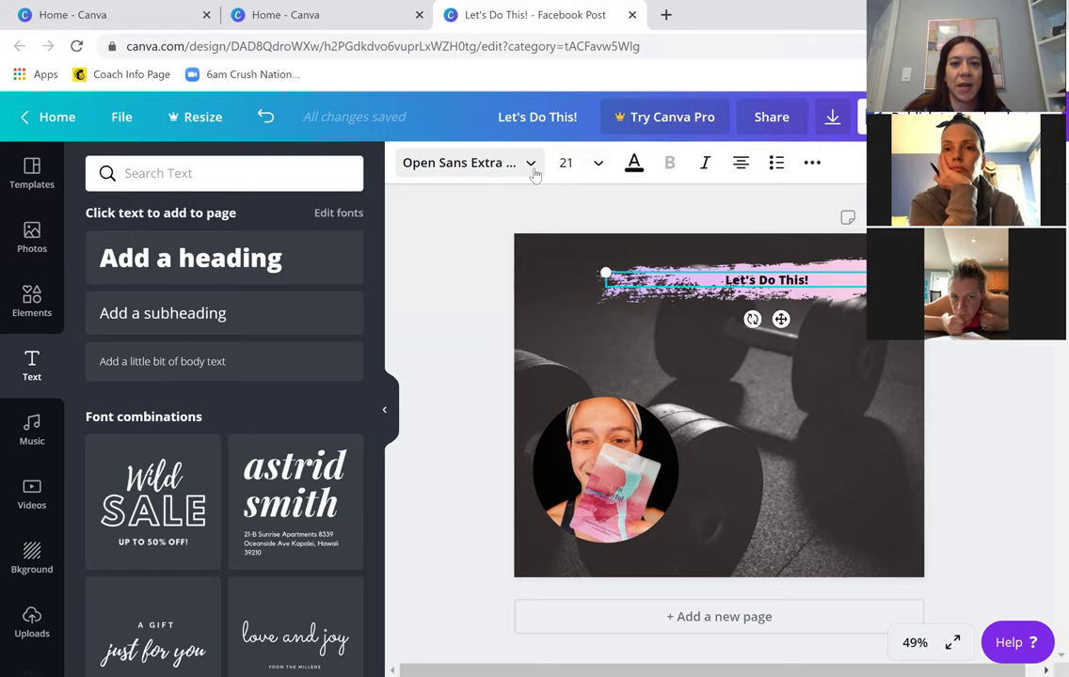
{"action": "left_click", "coordinate": [533, 167]}
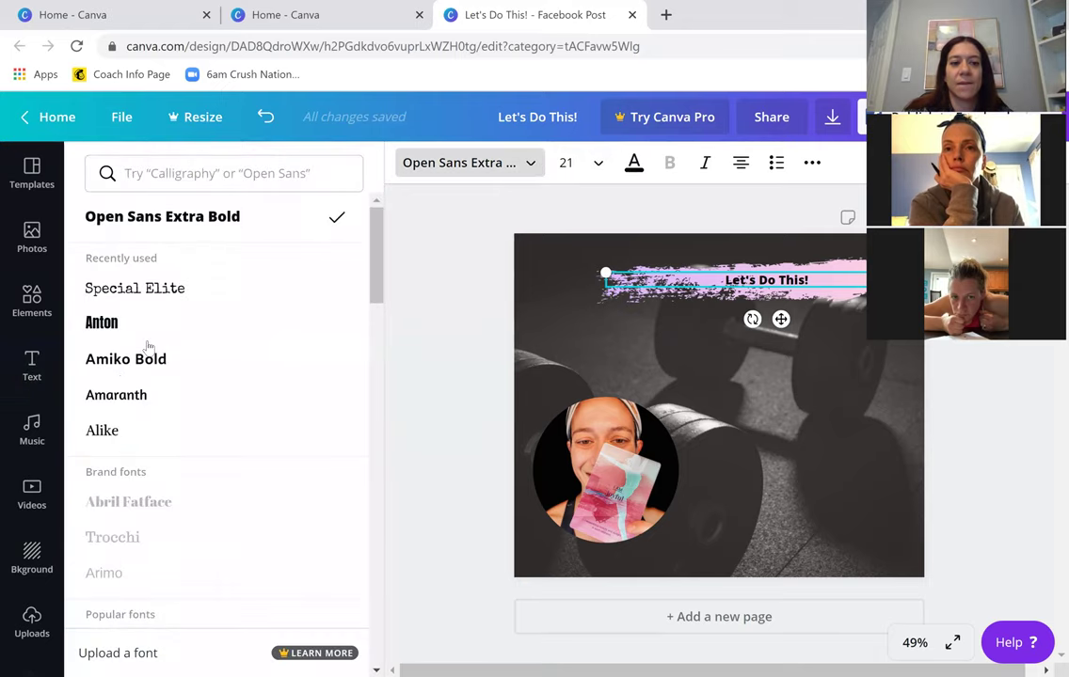
{"action": "scroll", "coordinate": [137, 312], "scroll_direction": "down", "scroll_amount": 2}
{"action": "scroll", "coordinate": [141, 301], "scroll_direction": "up", "scroll_amount": 2}
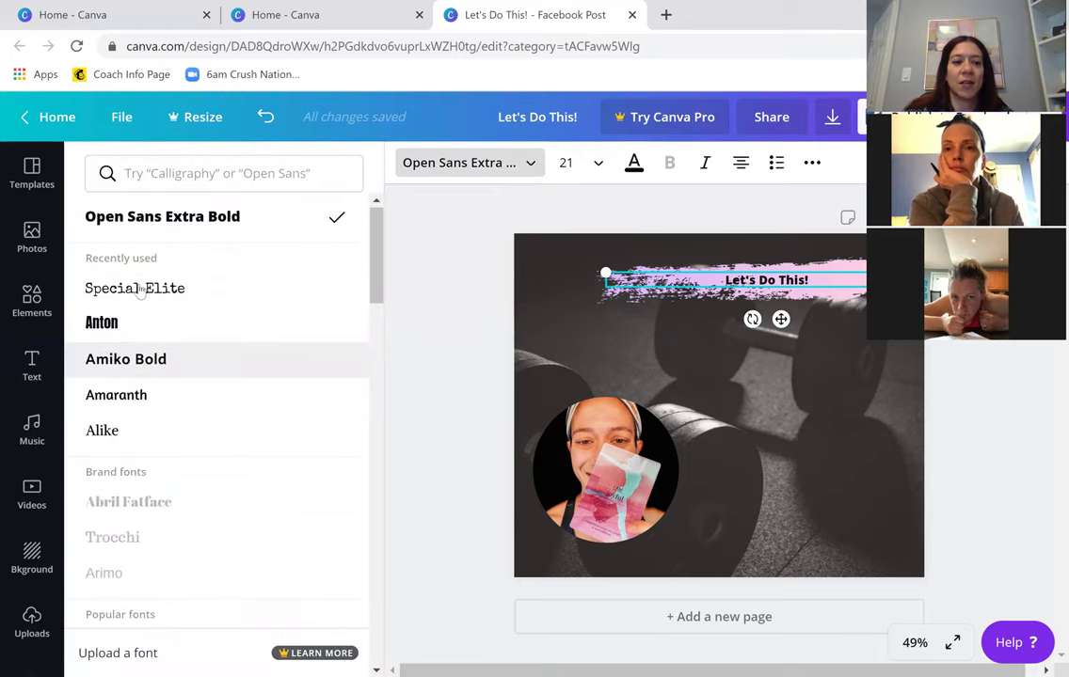
{"action": "left_click", "coordinate": [207, 297]}
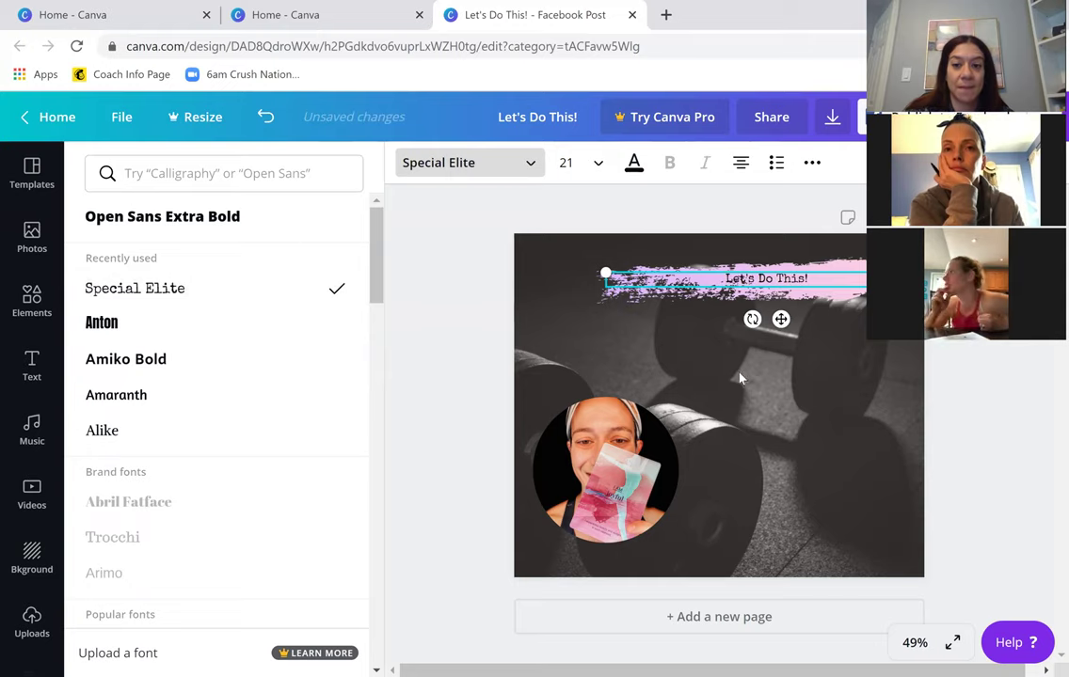
{"action": "key", "text": "Escape"}
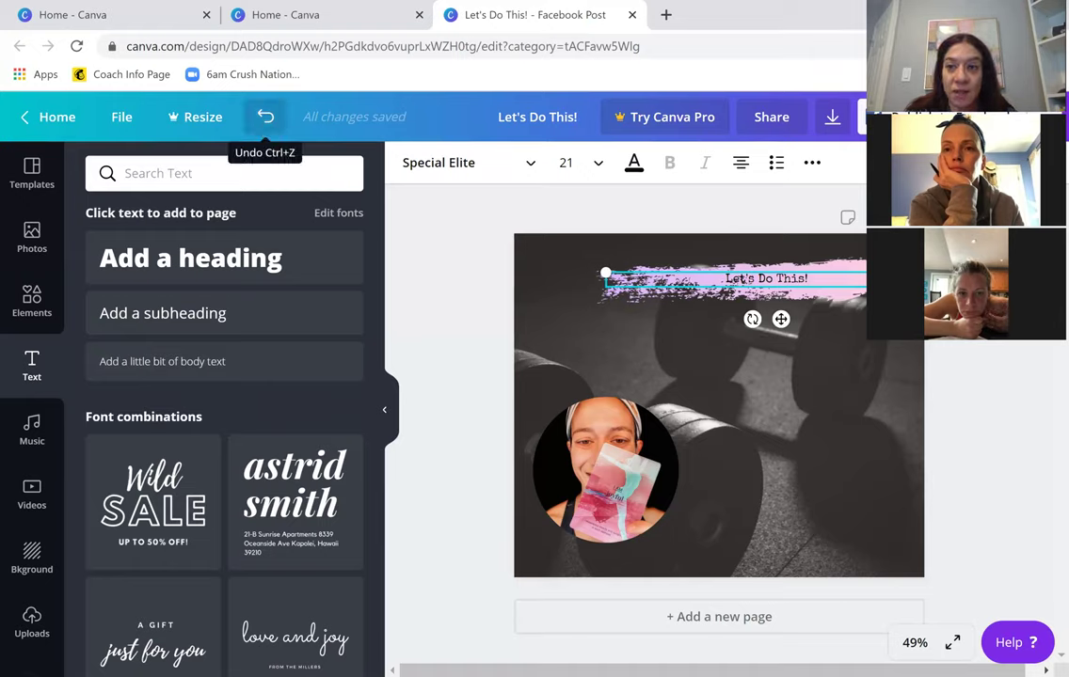
Undo the heading and brush stroke edits until only the circular photo and dumbbell background remain on the page.
{"action": "left_click", "coordinate": [266, 117]}
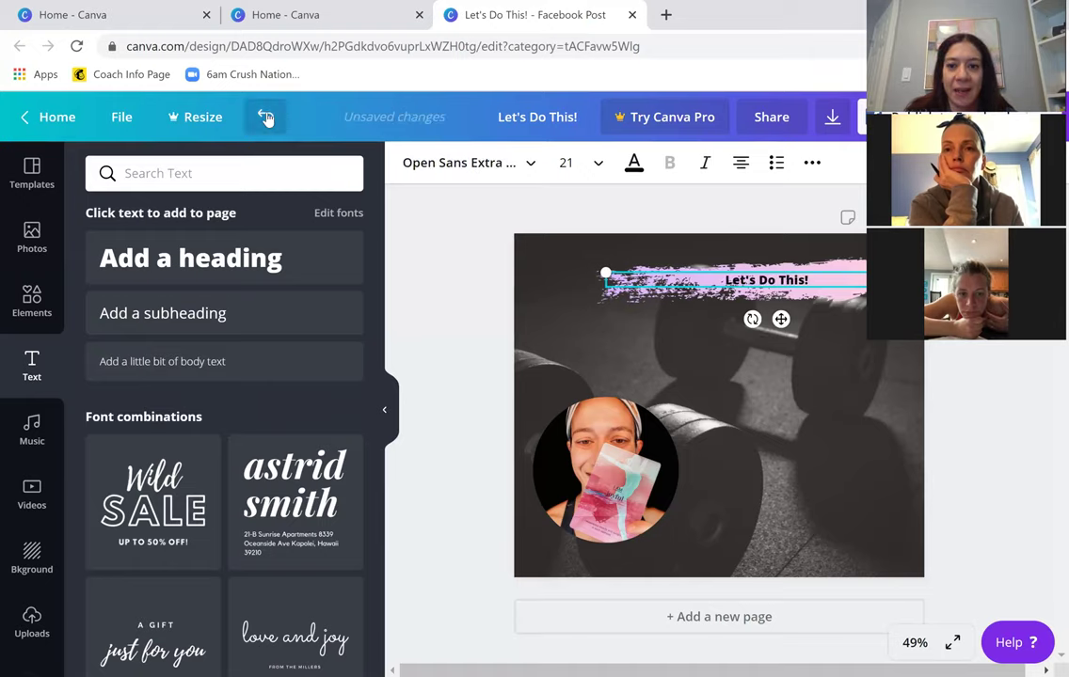
{"action": "left_click", "coordinate": [267, 116]}
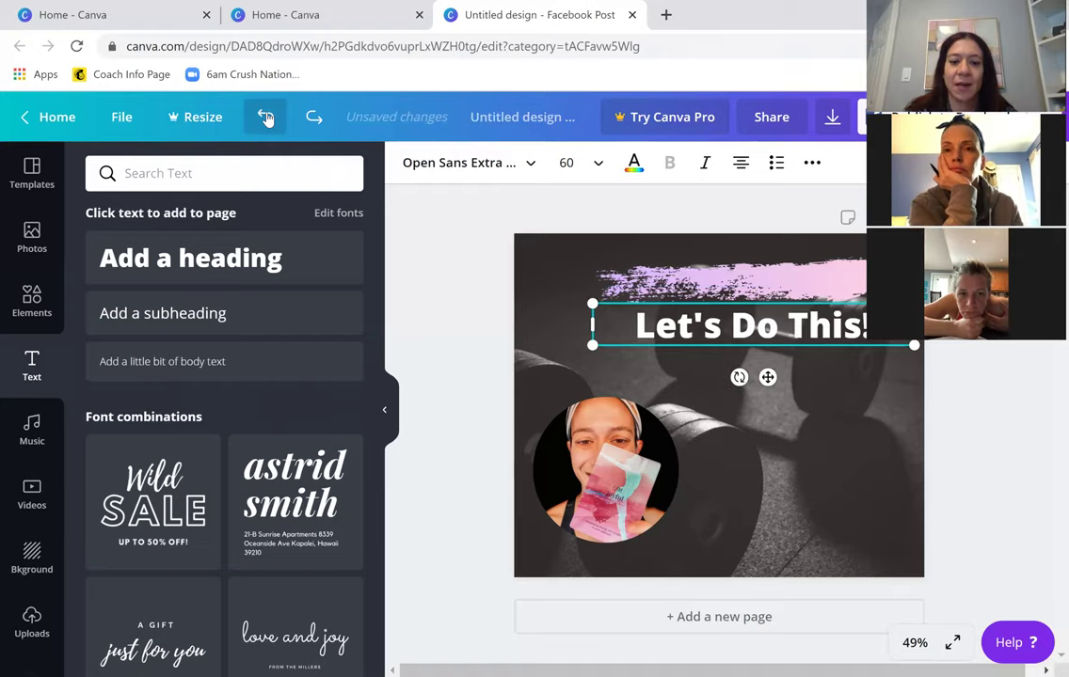
{"action": "left_click", "coordinate": [266, 117]}
{"action": "left_click", "coordinate": [266, 117]}
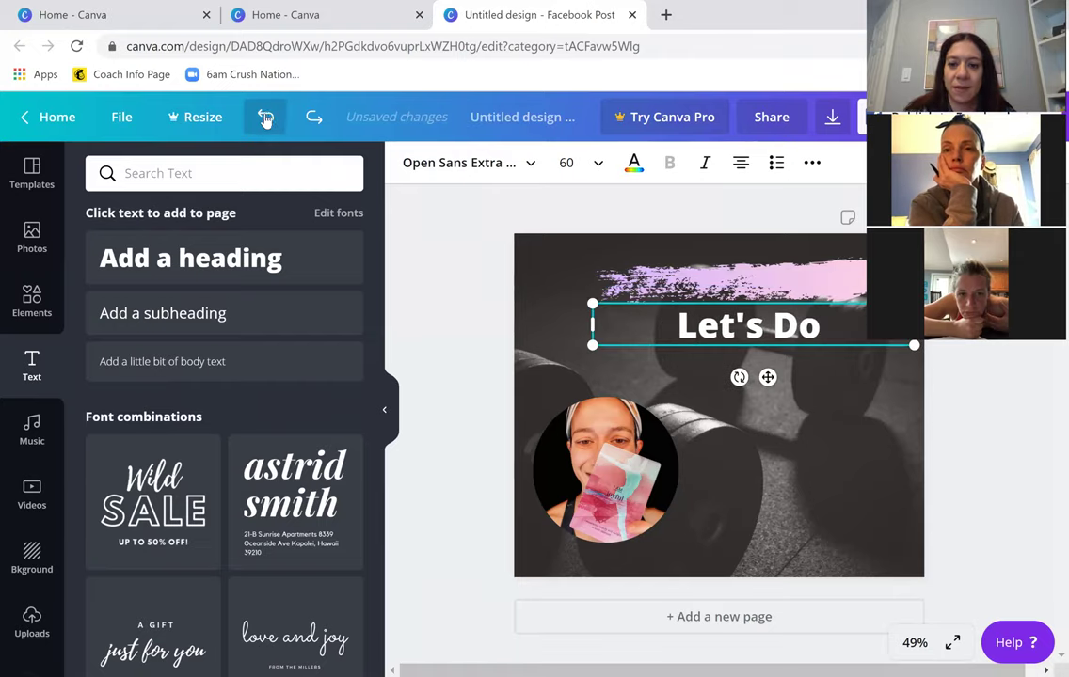
{"action": "left_click", "coordinate": [266, 116]}
{"action": "left_click", "coordinate": [266, 117]}
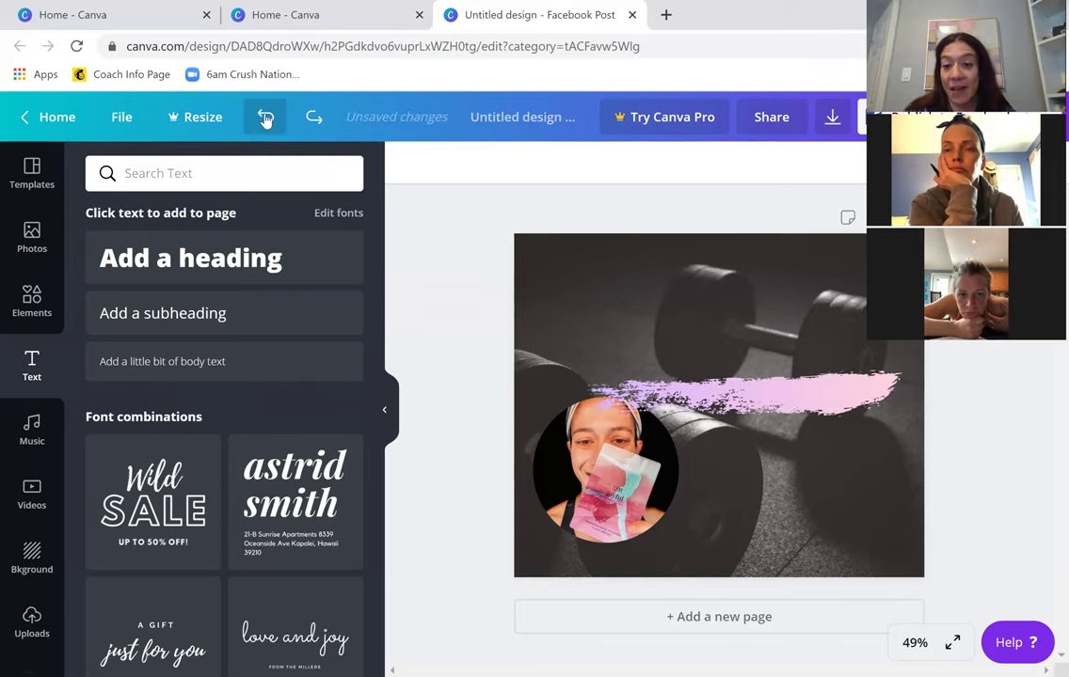
{"action": "left_click", "coordinate": [266, 116]}
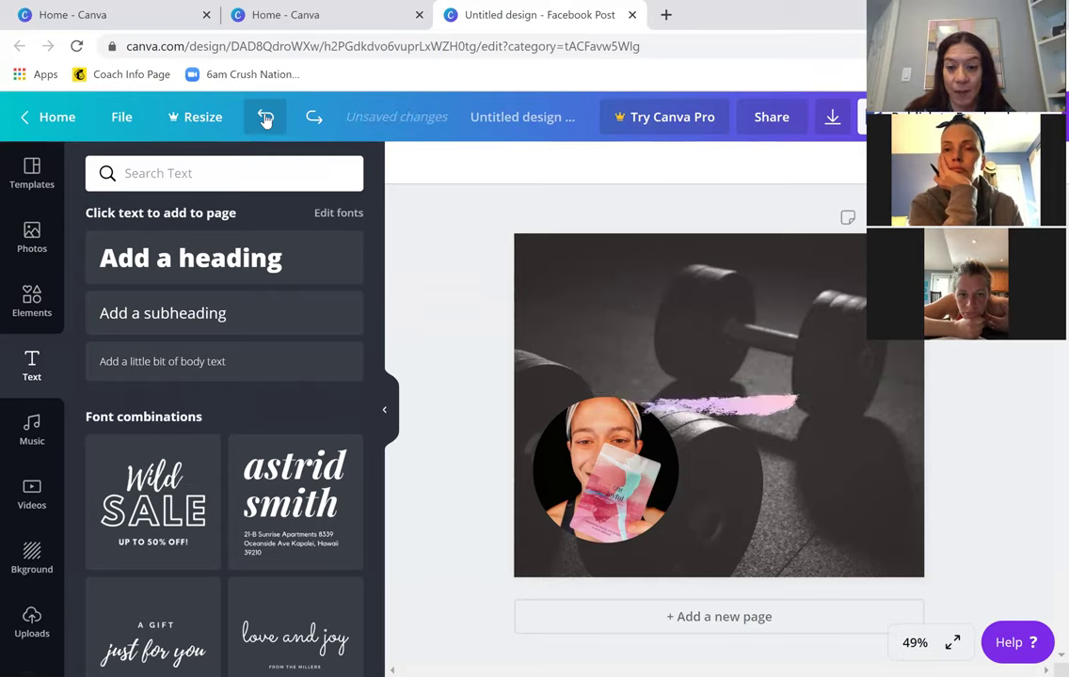
{"action": "left_click", "coordinate": [266, 117]}
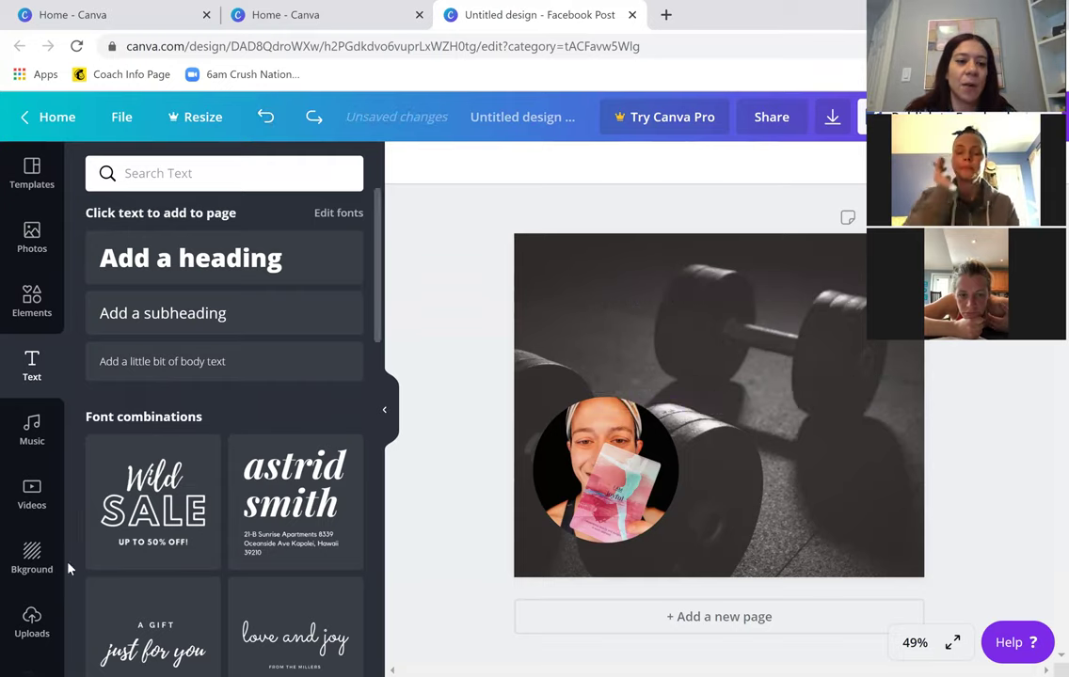
Find the travel tips flyer among the uploaded images and set it as the page background.
{"action": "left_click", "coordinate": [31, 623]}
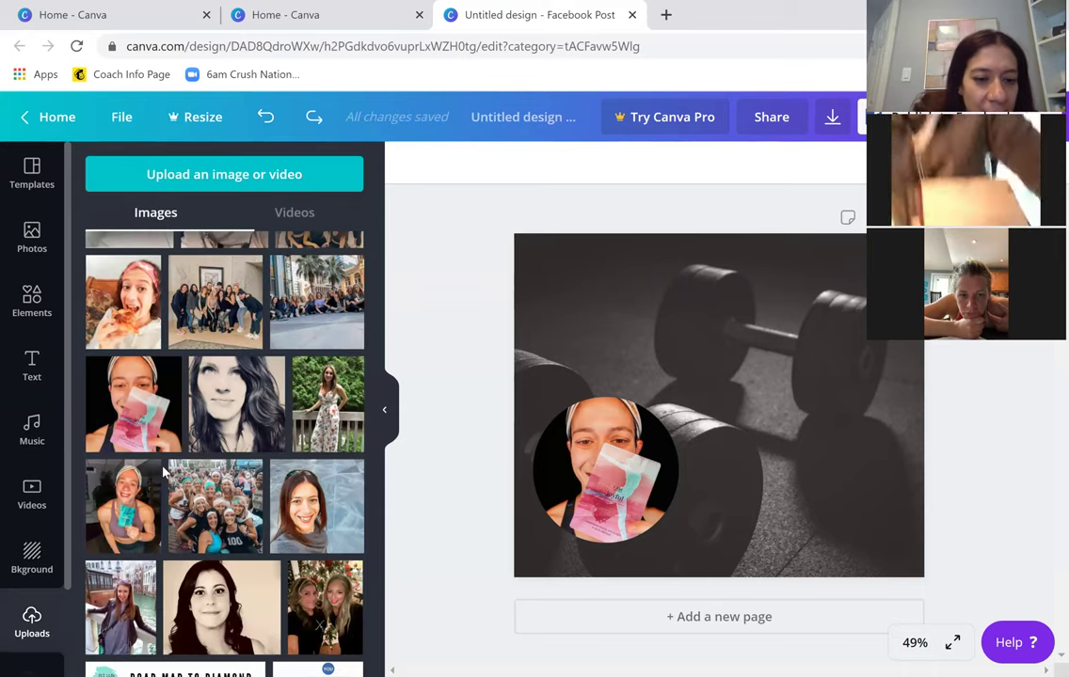
{"action": "scroll", "coordinate": [158, 475], "scroll_direction": "down", "scroll_amount": 10}
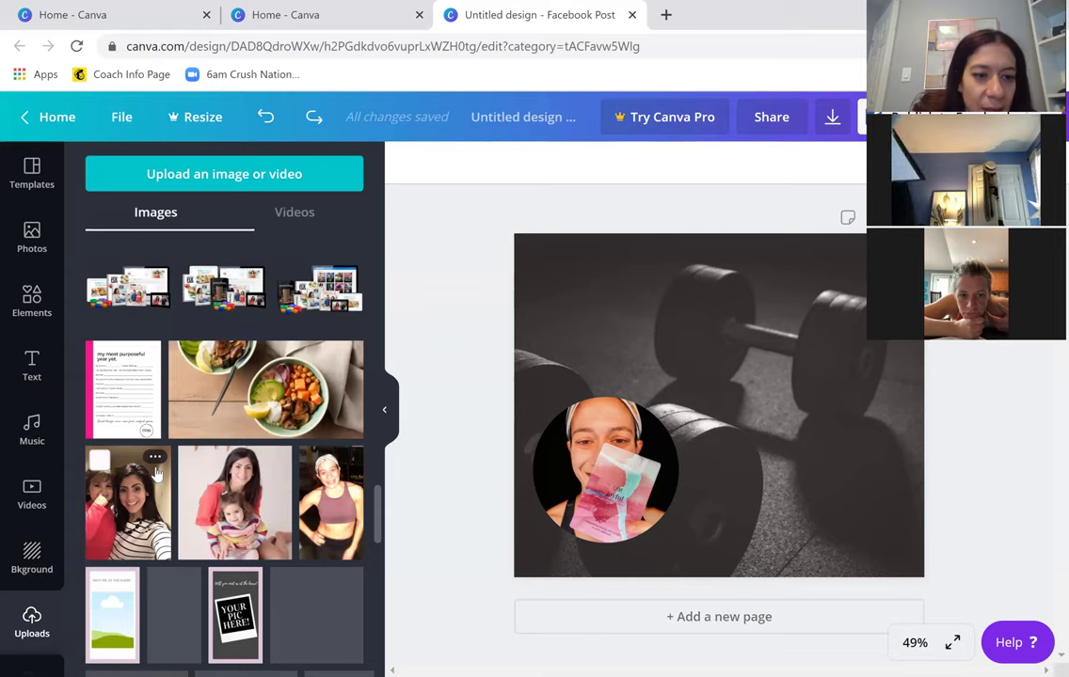
{"action": "scroll", "coordinate": [156, 470], "scroll_direction": "down", "scroll_amount": 2}
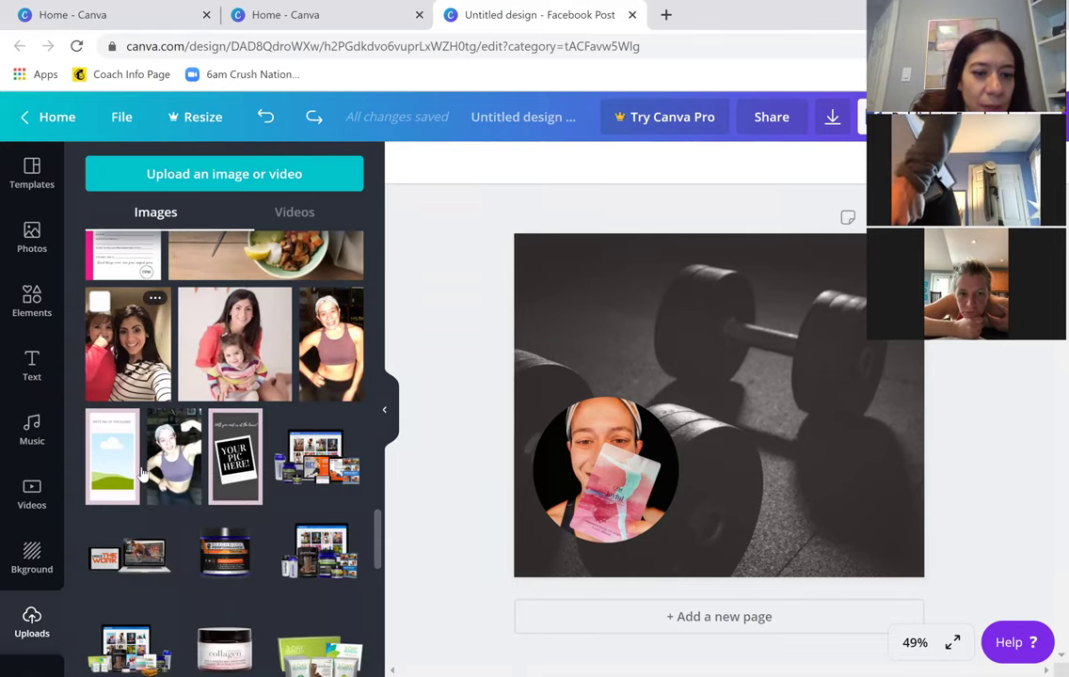
{"action": "scroll", "coordinate": [141, 471], "scroll_direction": "down", "scroll_amount": 3}
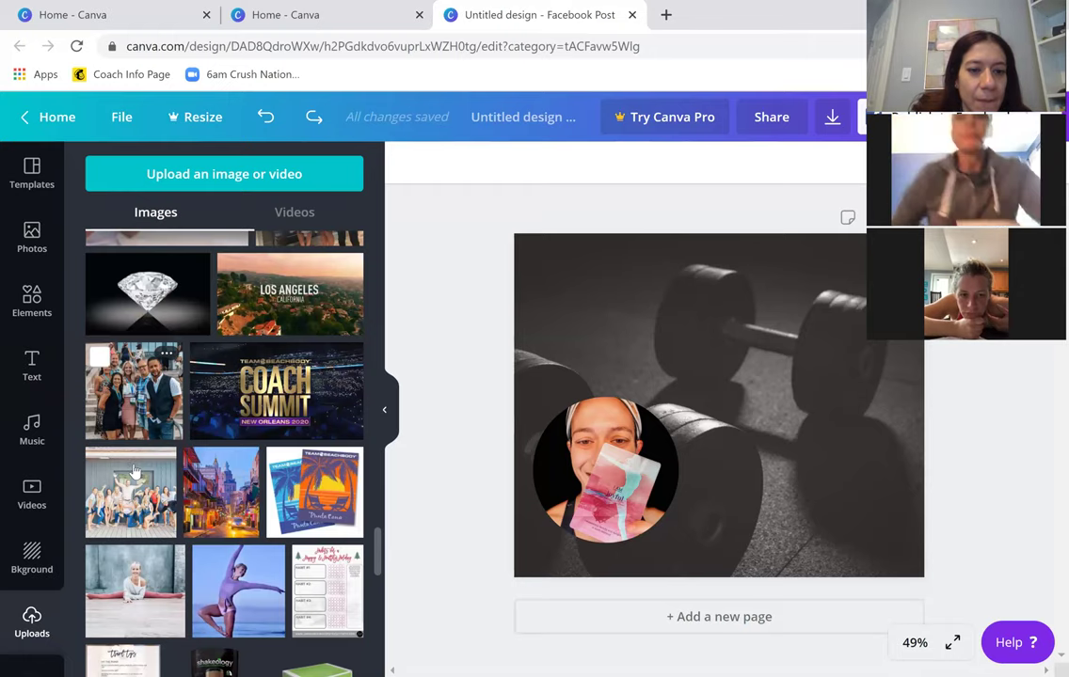
{"action": "scroll", "coordinate": [166, 475], "scroll_direction": "down", "scroll_amount": 3}
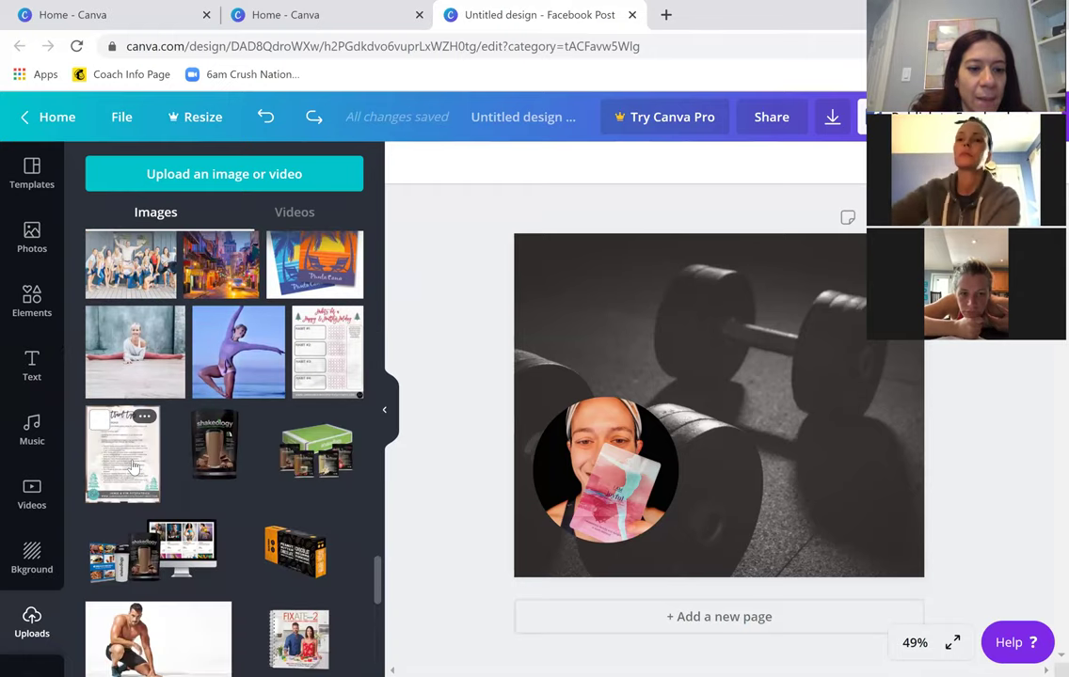
{"action": "left_click", "coordinate": [123, 454]}
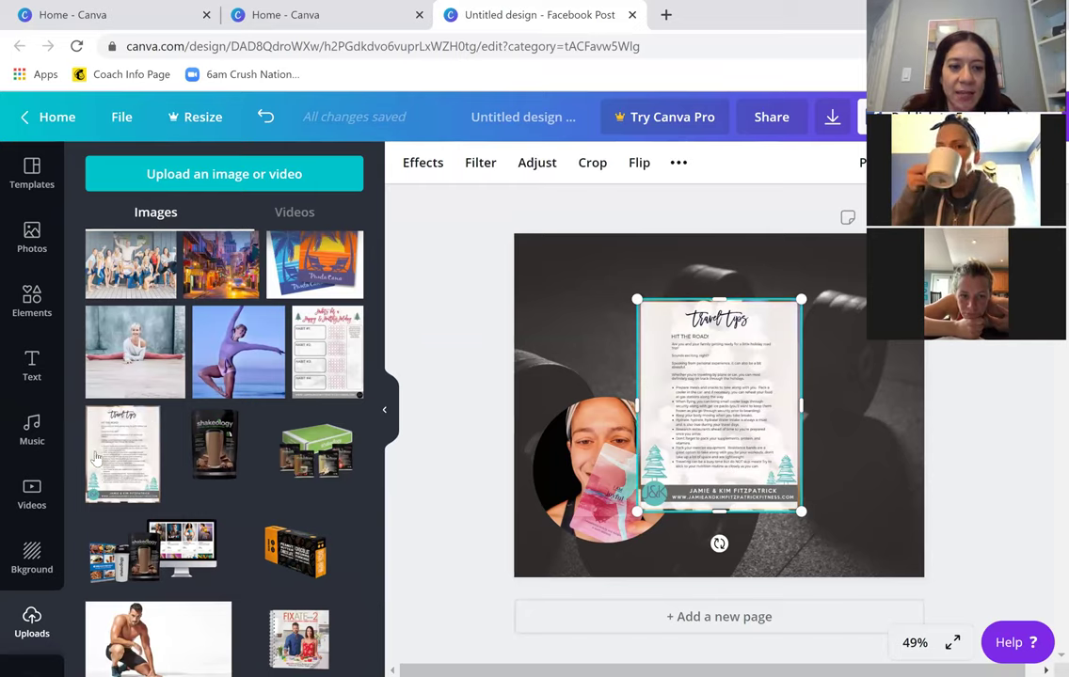
{"action": "key", "text": "Delete"}
{"action": "left_click_drag", "start_coordinate": [122, 454], "coordinate": [579, 463]}
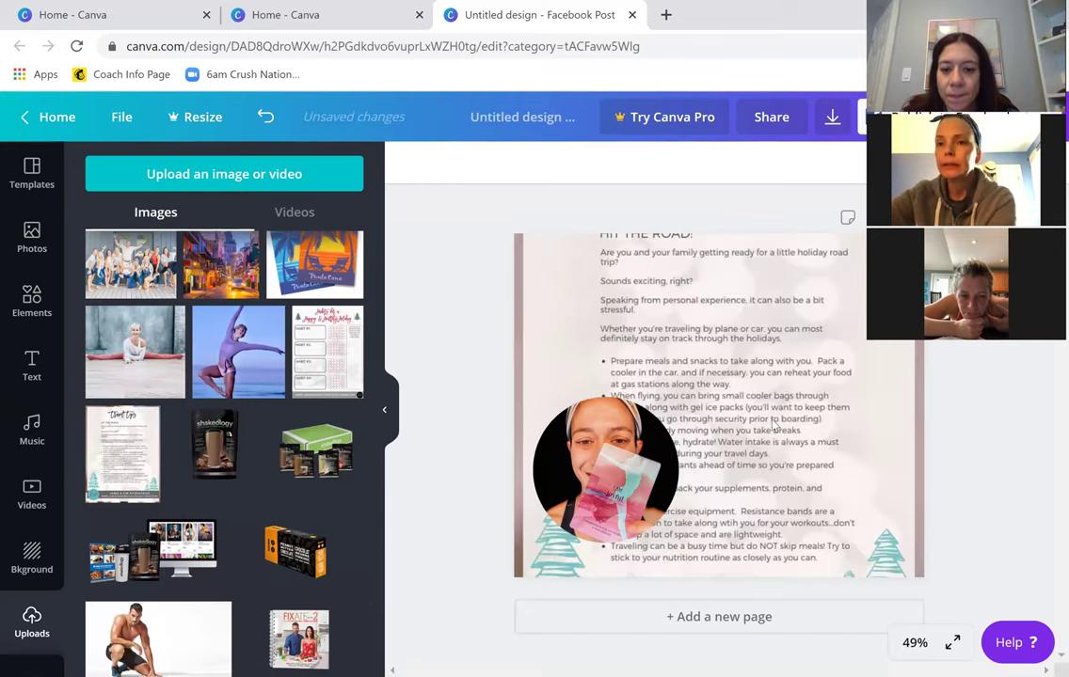
Delete the circular photo with its frame, and clear the background image from the page.
{"action": "left_click", "coordinate": [579, 463]}
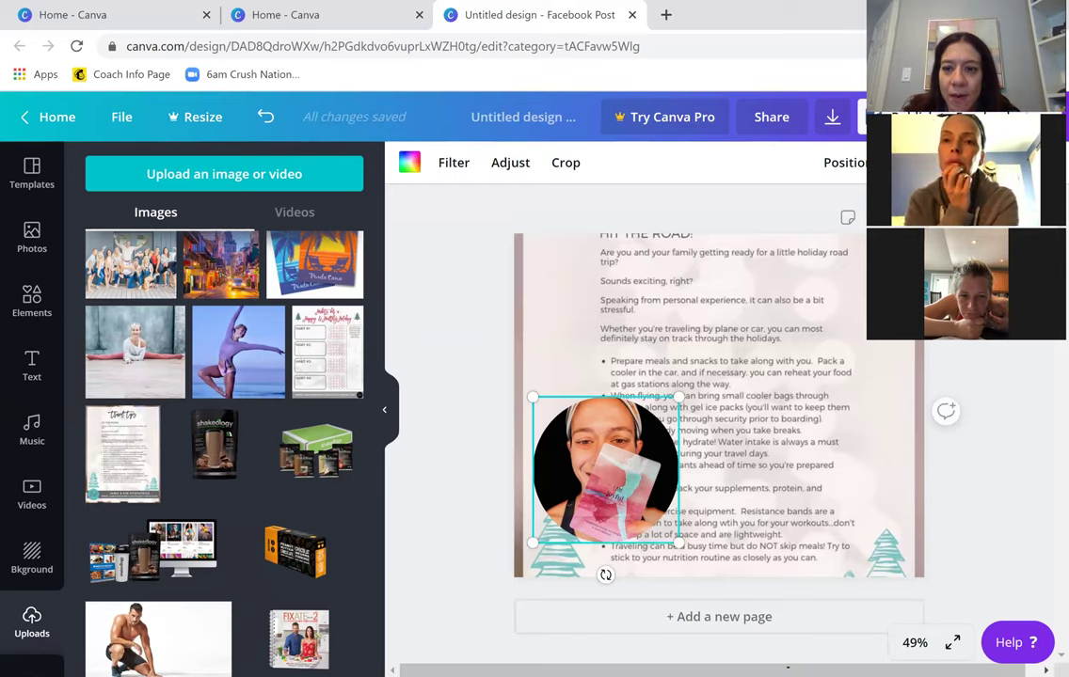
{"action": "key", "text": "Delete"}
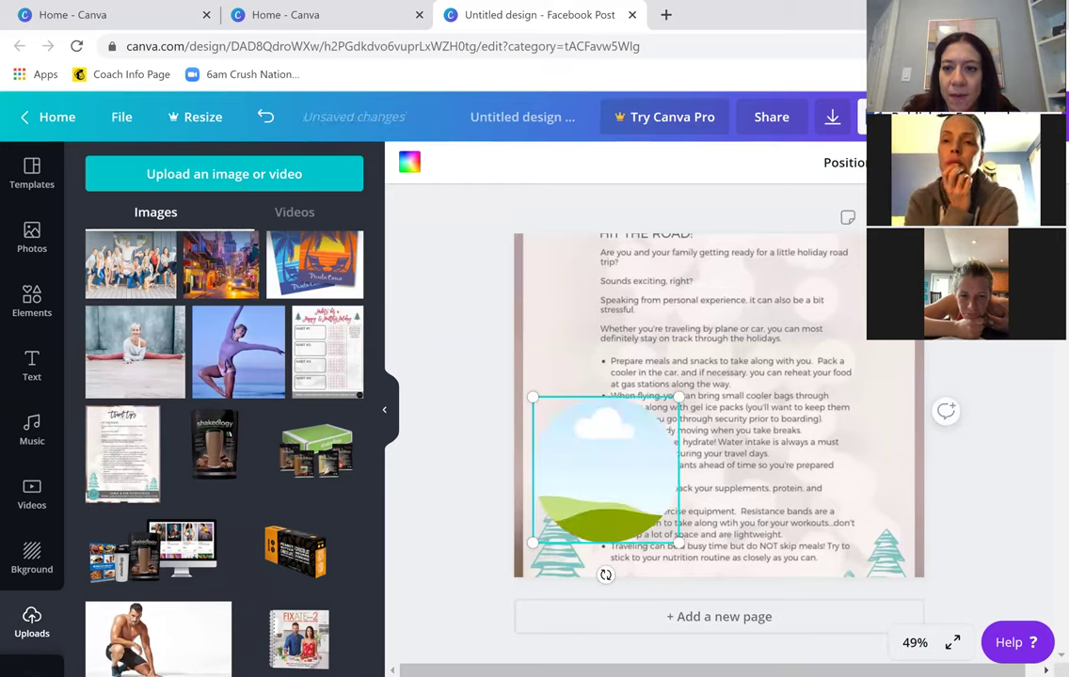
{"action": "key", "text": "Delete"}
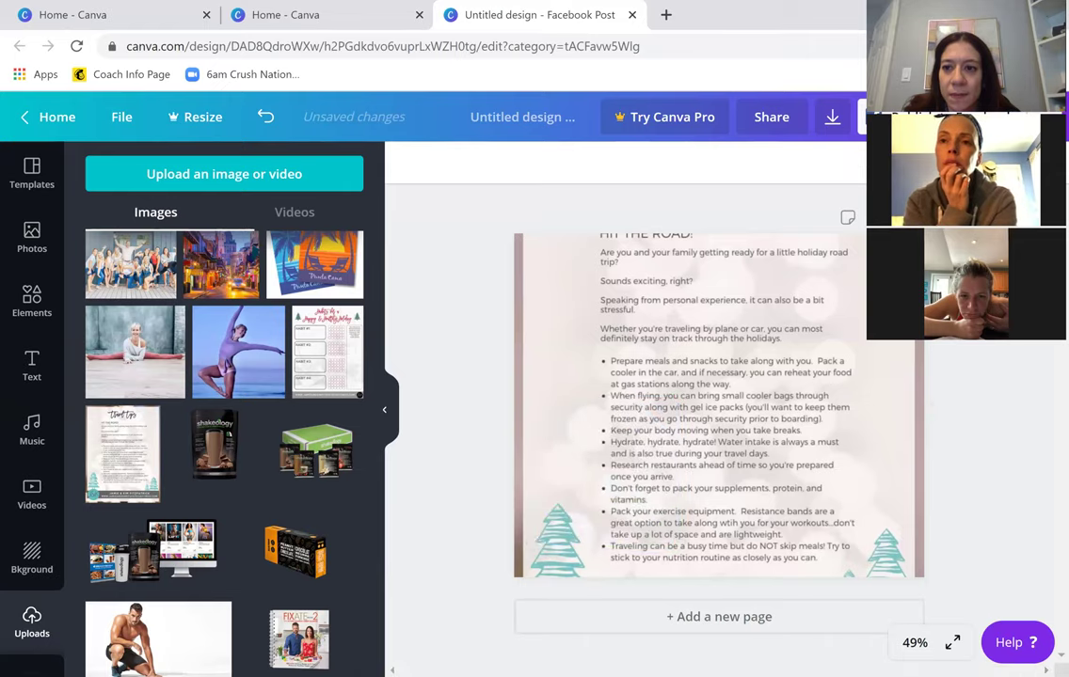
{"action": "key", "text": "Delete"}
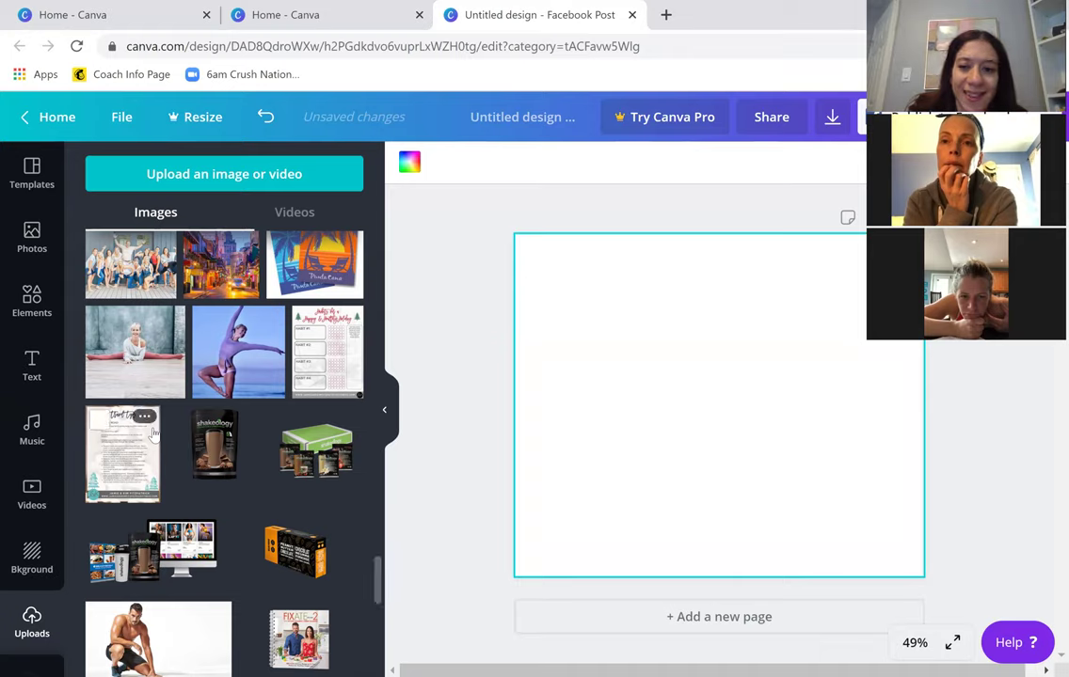
Fill the blank page with the travel tips flyer as background and shift its crop to show the footer banner.
{"action": "left_click_drag", "start_coordinate": [153, 433], "coordinate": [537, 310]}
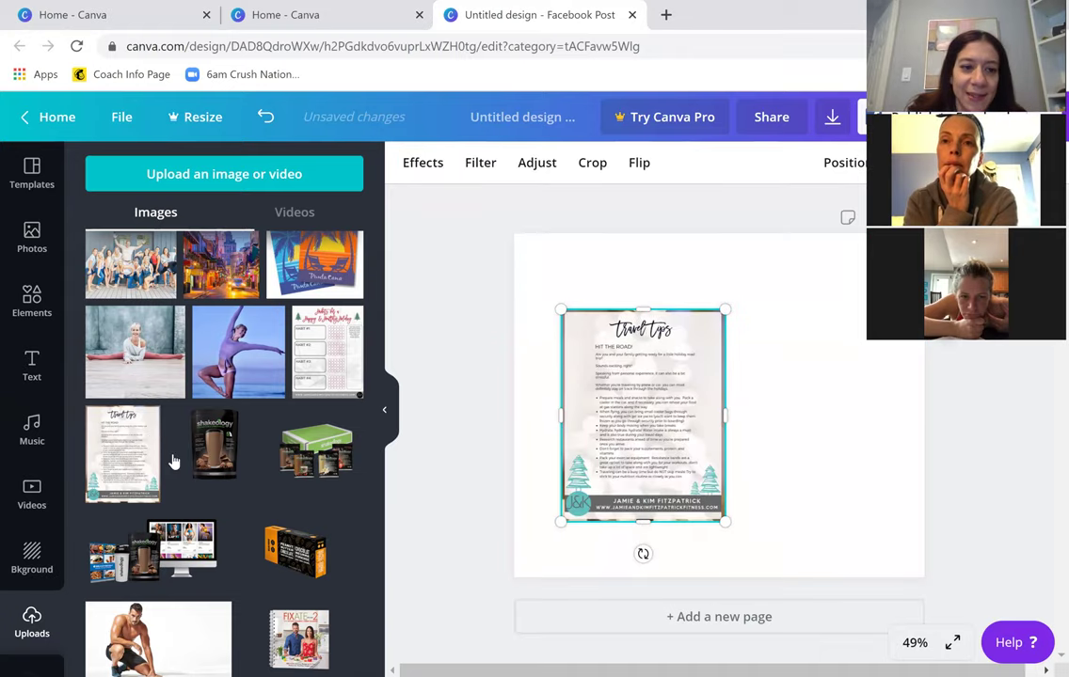
{"action": "key", "text": "Delete"}
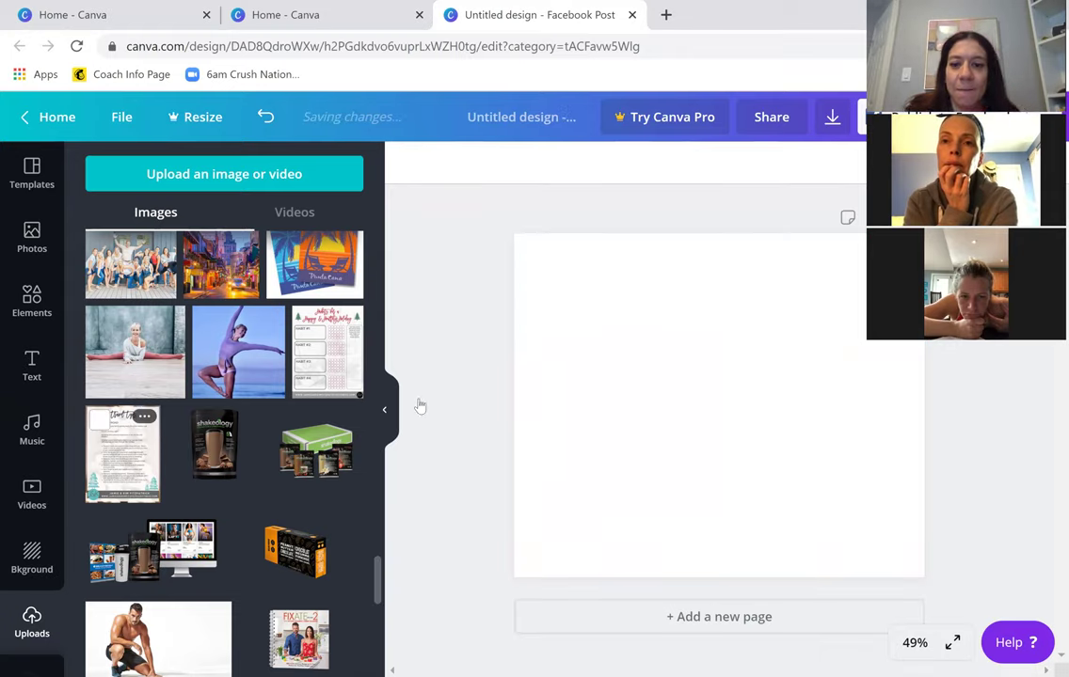
{"action": "left_click_drag", "start_coordinate": [662, 416], "coordinate": [680, 394]}
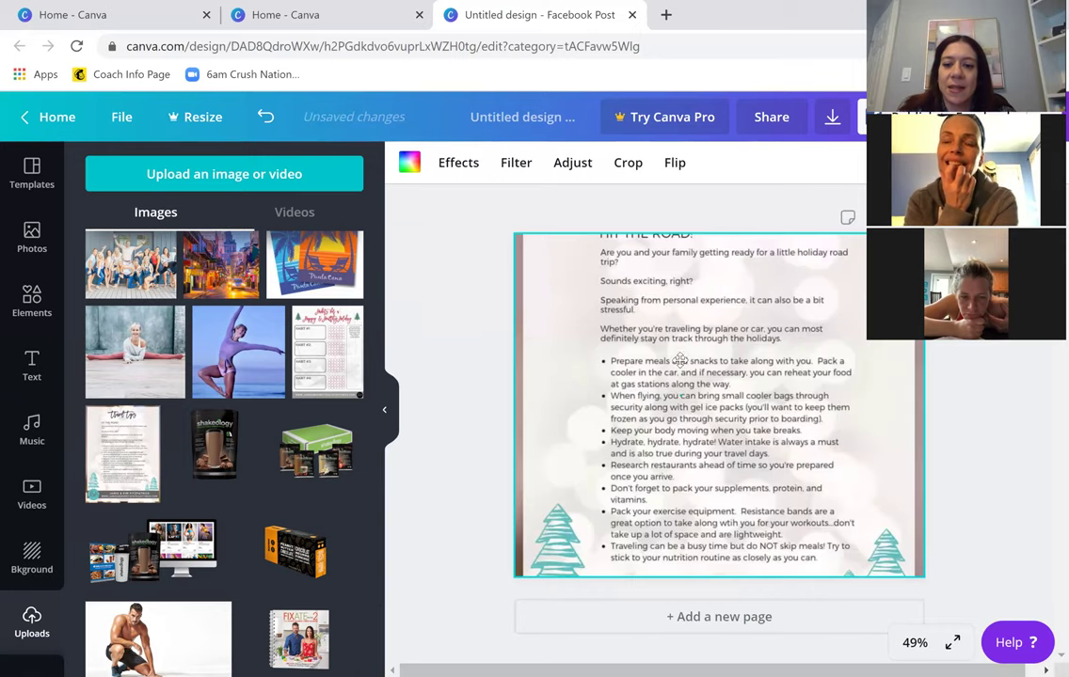
{"action": "double_click", "coordinate": [694, 268]}
{"action": "left_click_drag", "start_coordinate": [694, 268], "coordinate": [686, 220]}
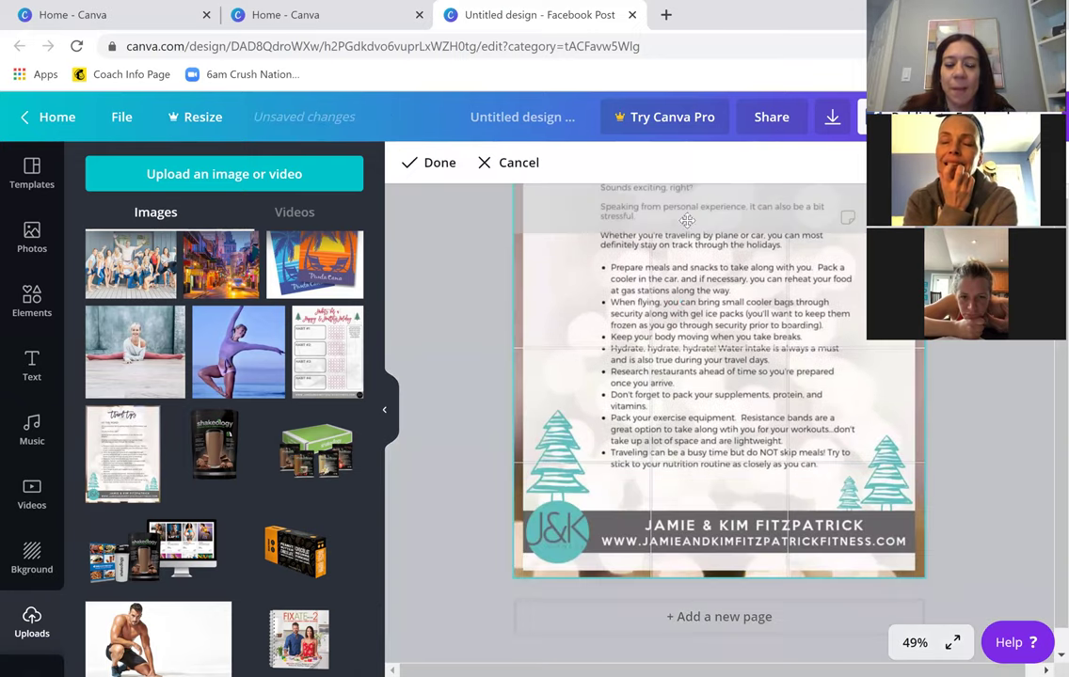
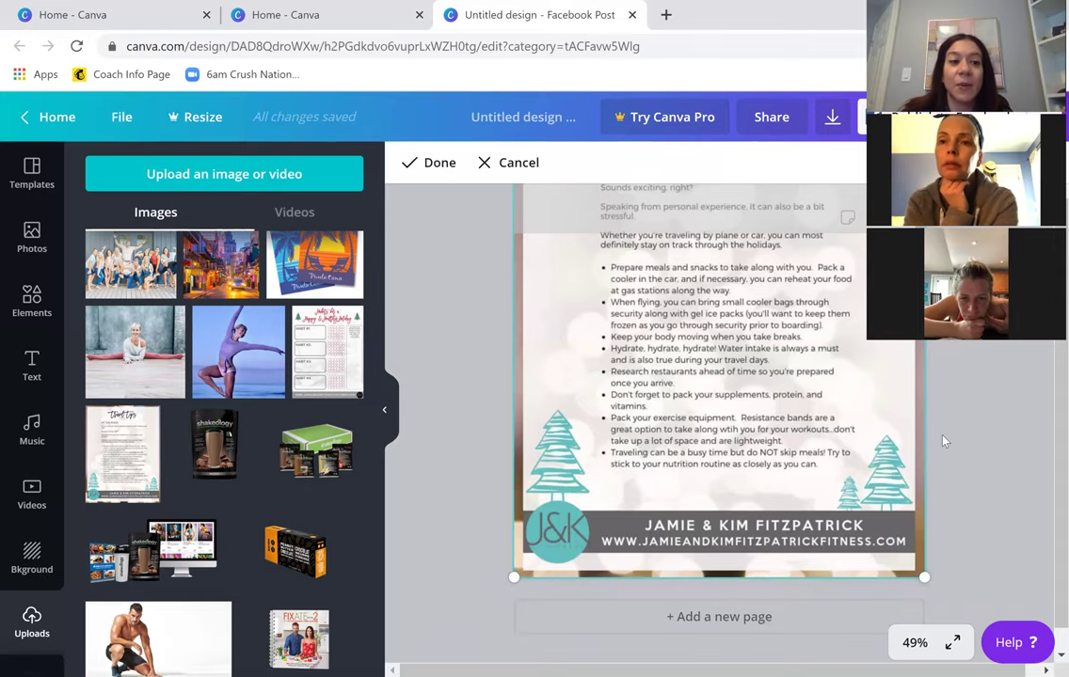
Add a straight line from the Lines collection over the travel tips flyer.
{"action": "left_click", "coordinate": [32, 301]}
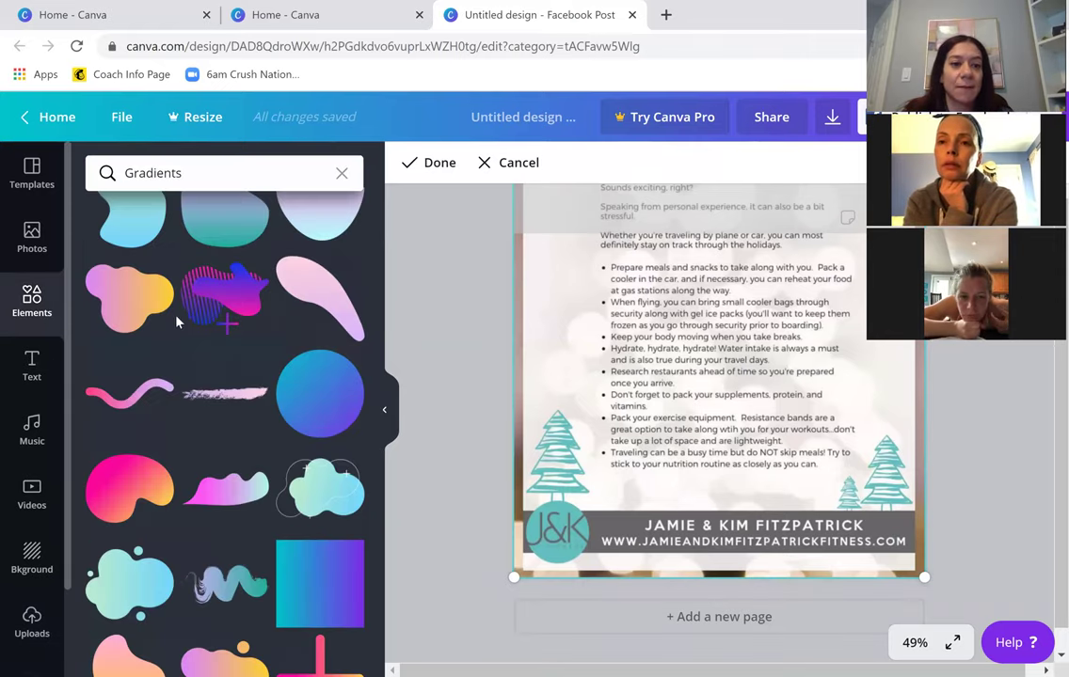
{"action": "left_click", "coordinate": [38, 299]}
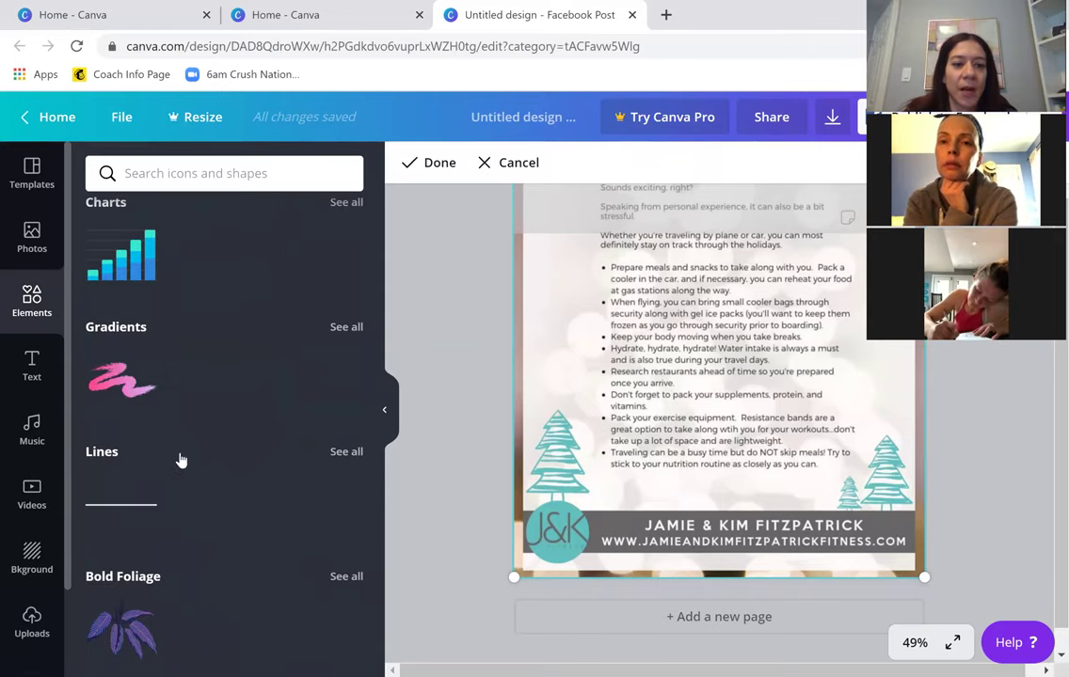
{"action": "scroll", "coordinate": [332, 376], "scroll_direction": "down", "scroll_amount": 1}
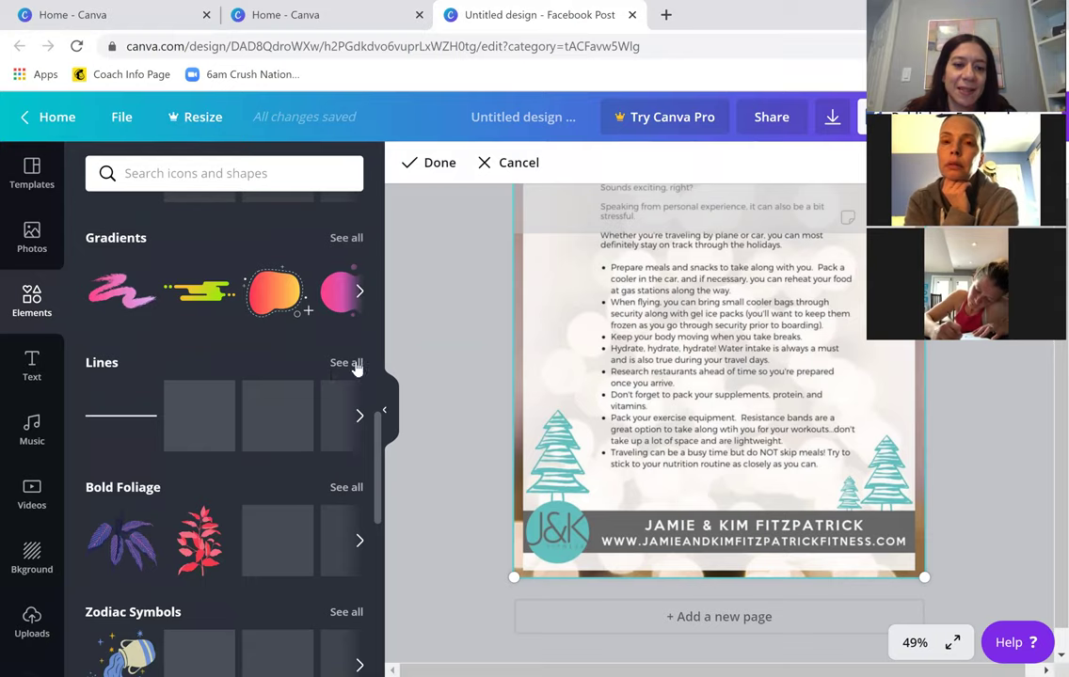
{"action": "left_click", "coordinate": [350, 364]}
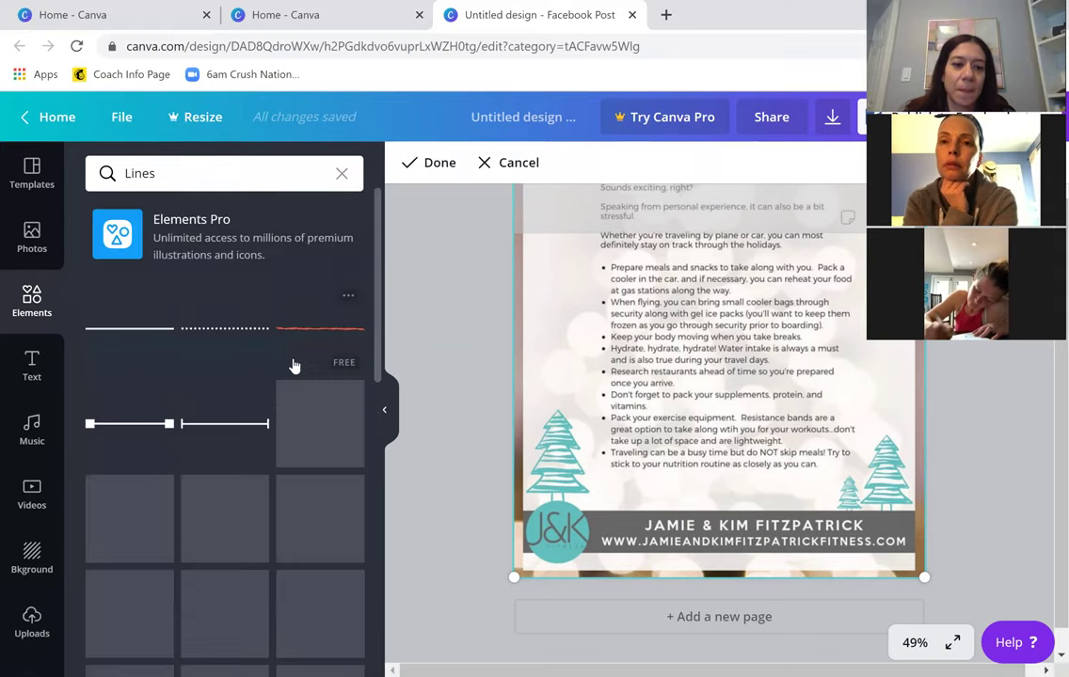
{"action": "scroll", "coordinate": [292, 357], "scroll_direction": "down", "scroll_amount": 8}
{"action": "scroll", "coordinate": [290, 351], "scroll_direction": "down", "scroll_amount": 2}
{"action": "scroll", "coordinate": [143, 325], "scroll_direction": "up", "scroll_amount": 10}
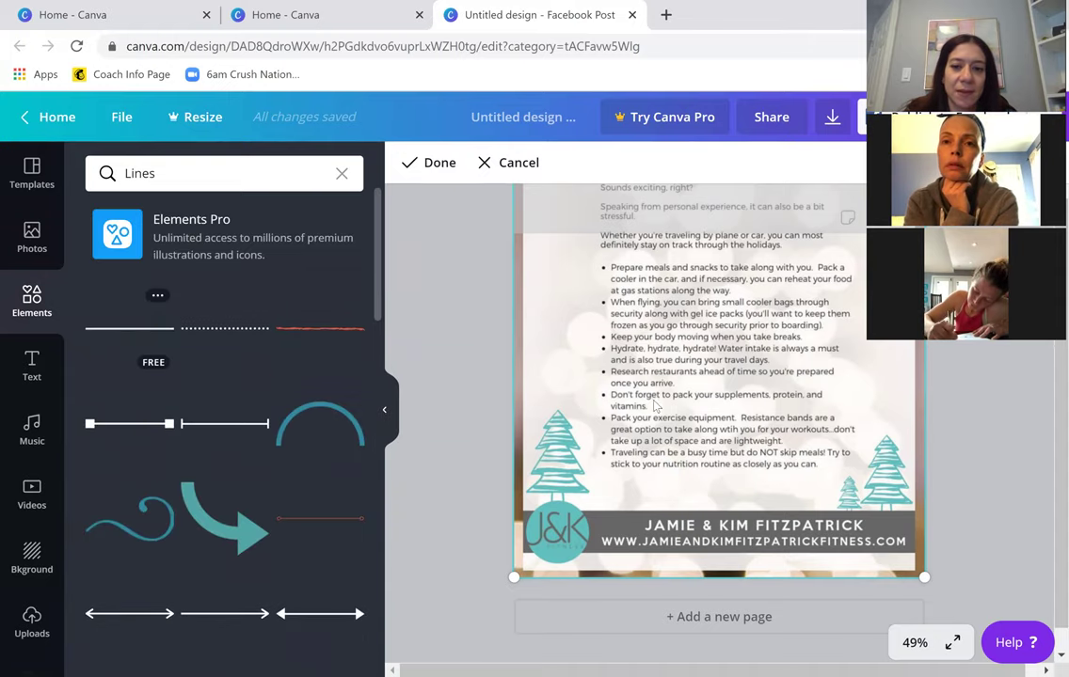
{"action": "left_click", "coordinate": [621, 395]}
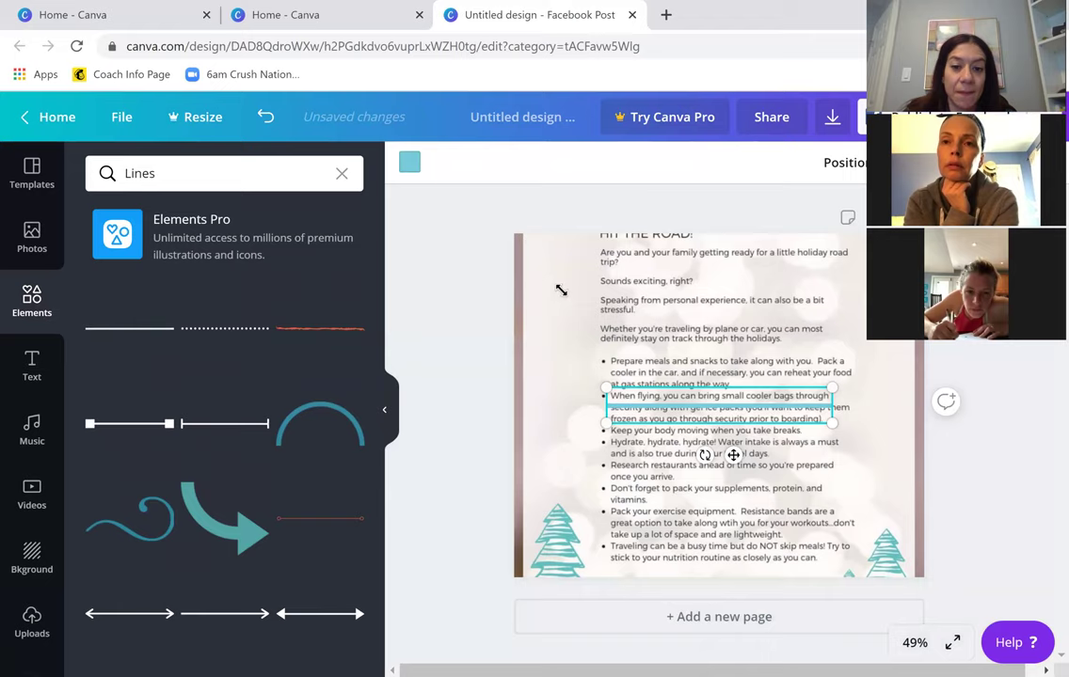
Try stretching the line across the full page width, and delete it.
{"action": "left_click_drag", "start_coordinate": [561, 290], "coordinate": [533, 278]}
{"action": "left_click_drag", "start_coordinate": [937, 476], "coordinate": [514, 400]}
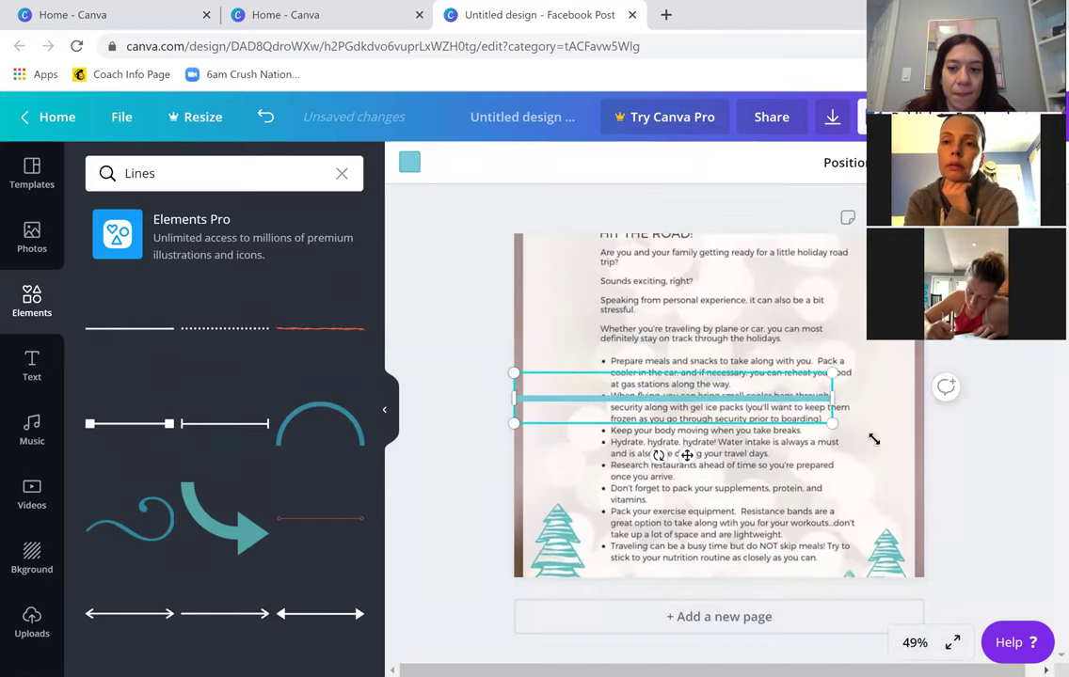
{"action": "left_click_drag", "start_coordinate": [873, 439], "coordinate": [919, 461]}
{"action": "left_click_drag", "start_coordinate": [868, 400], "coordinate": [921, 435]}
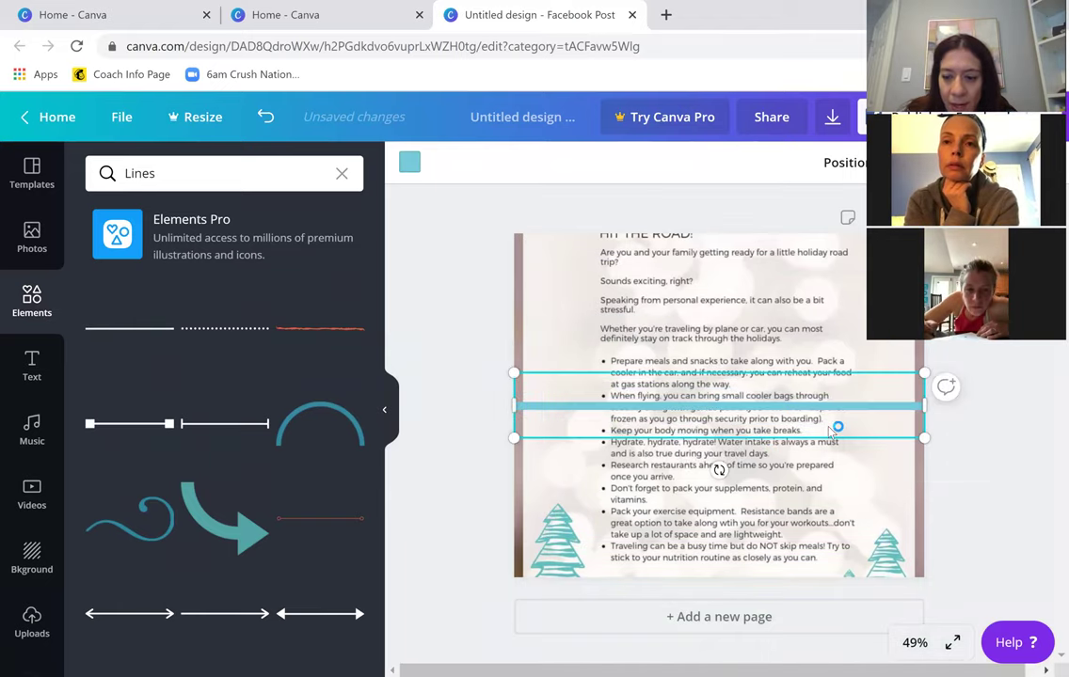
{"action": "key", "text": "Delete"}
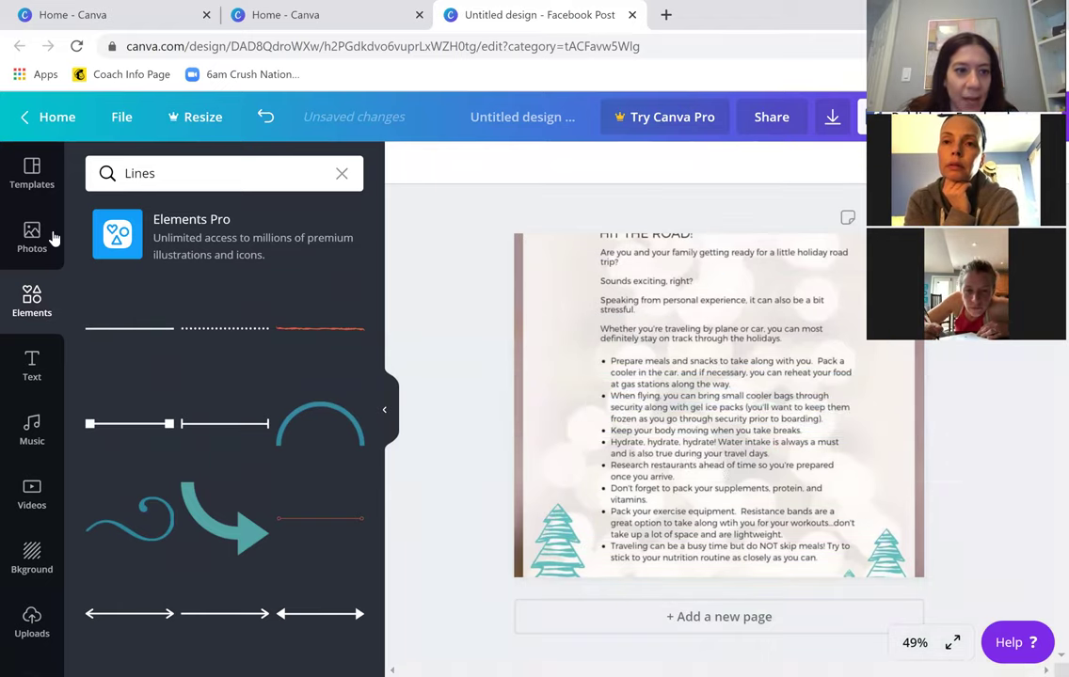
Add a square from the Shapes collection and reshape it into a low band spanning the flyer's white area.
{"action": "left_click", "coordinate": [31, 299]}
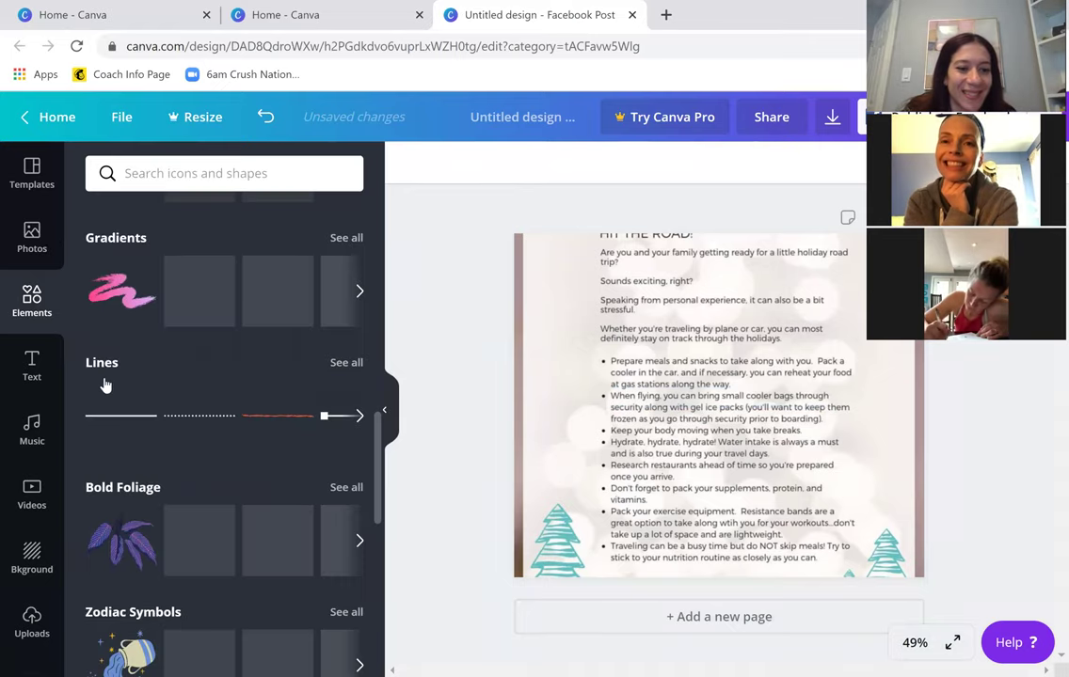
{"action": "scroll", "coordinate": [113, 386], "scroll_direction": "down", "scroll_amount": 5}
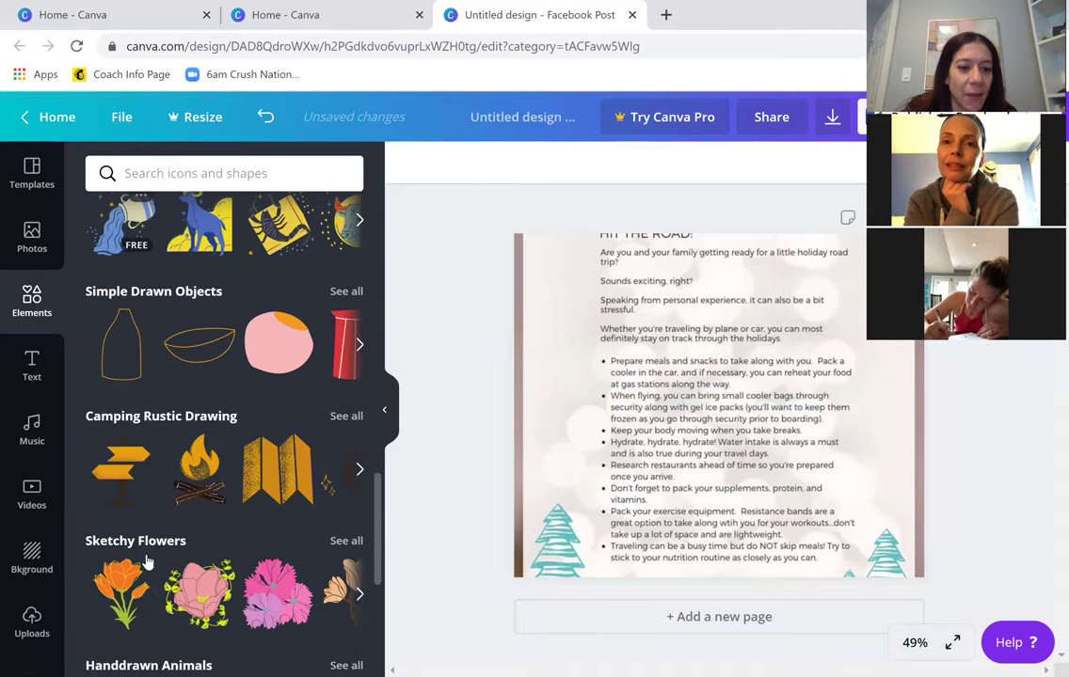
{"action": "scroll", "coordinate": [223, 504], "scroll_direction": "up", "scroll_amount": 5}
{"action": "left_click", "coordinate": [199, 506]}
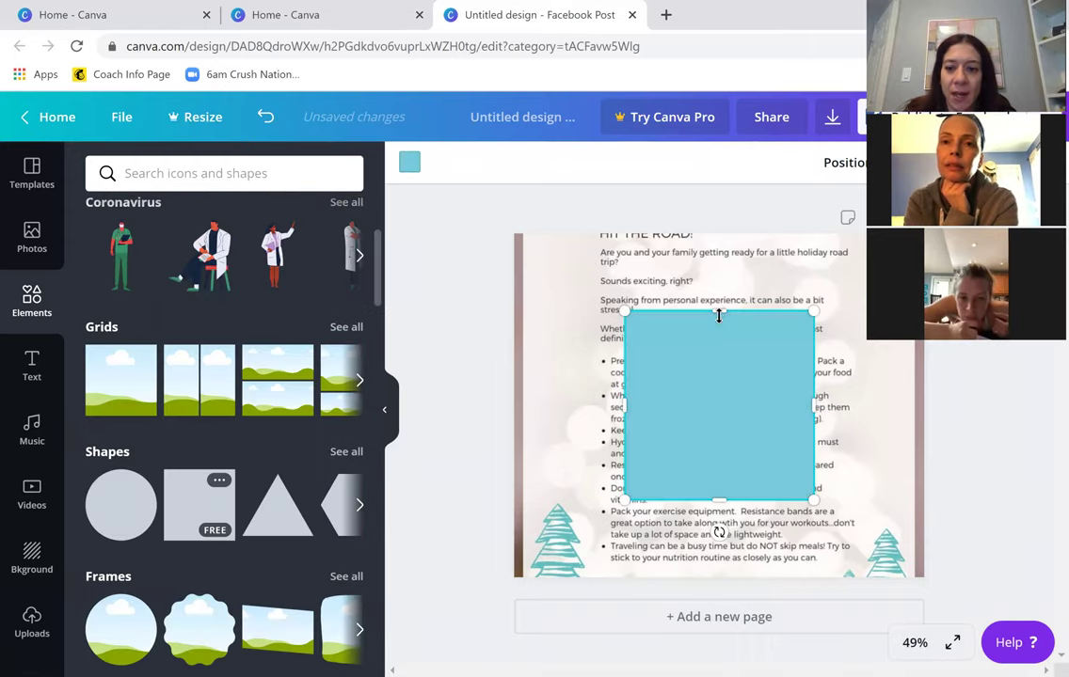
{"action": "left_click_drag", "start_coordinate": [715, 452], "coordinate": [577, 475]}
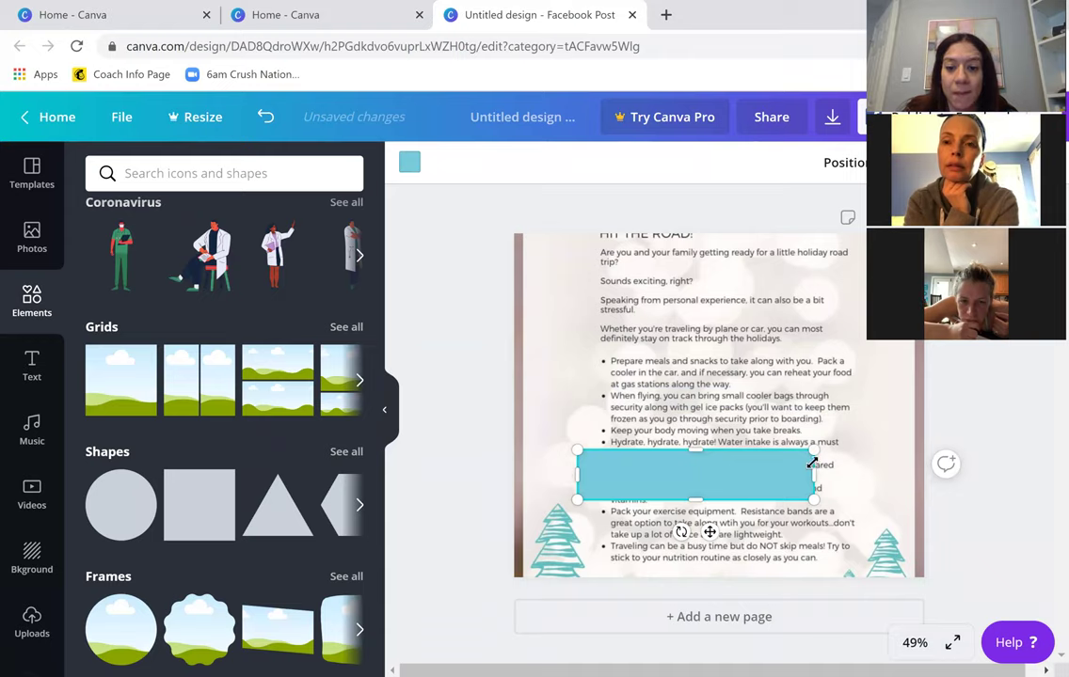
{"action": "left_click_drag", "start_coordinate": [812, 481], "coordinate": [894, 426]}
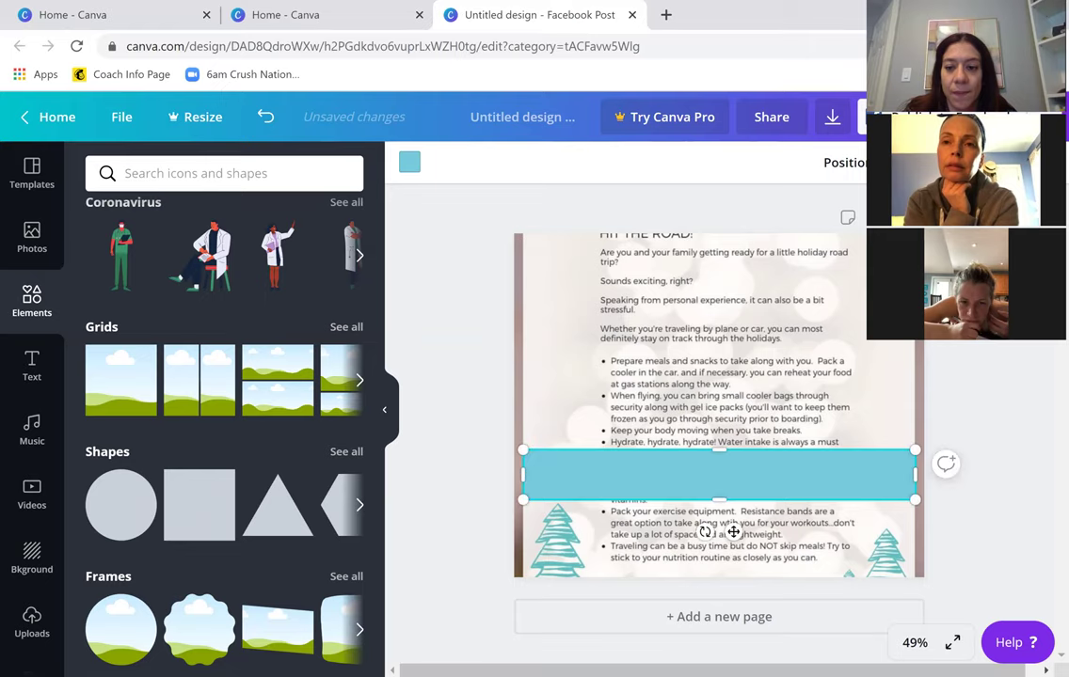
Reposition the background flyer inside the page so that its footer banner shows, and apply the crop.
{"action": "double_click", "coordinate": [742, 395]}
{"action": "left_click_drag", "start_coordinate": [656, 345], "coordinate": [670, 231]}
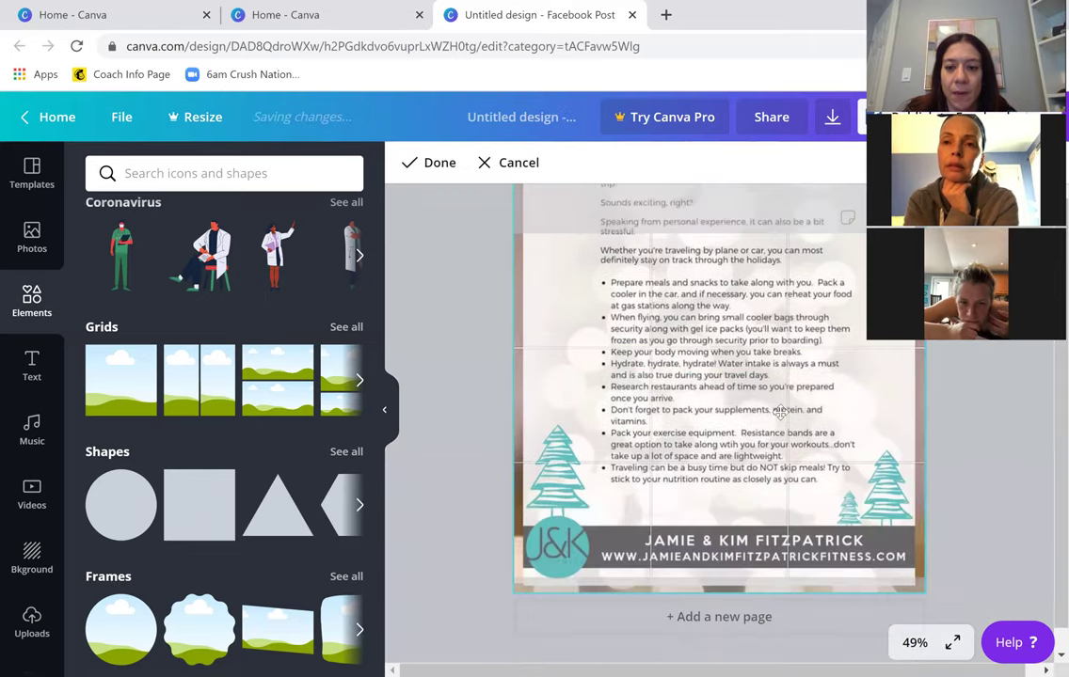
{"action": "left_click_drag", "start_coordinate": [780, 411], "coordinate": [780, 396]}
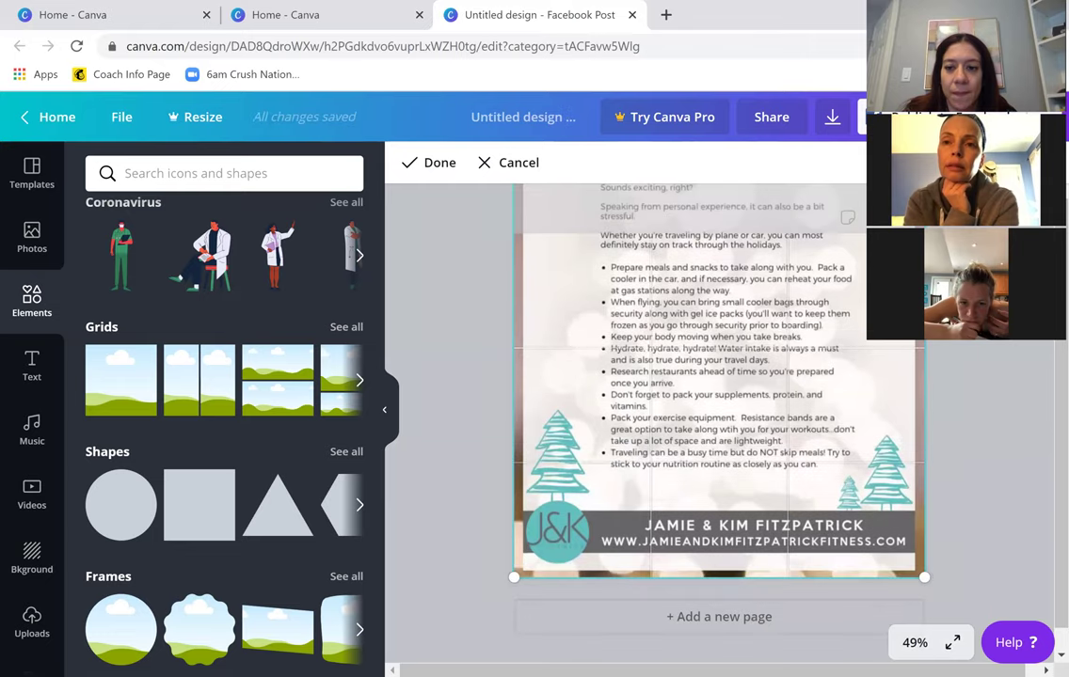
{"action": "key", "text": "Return"}
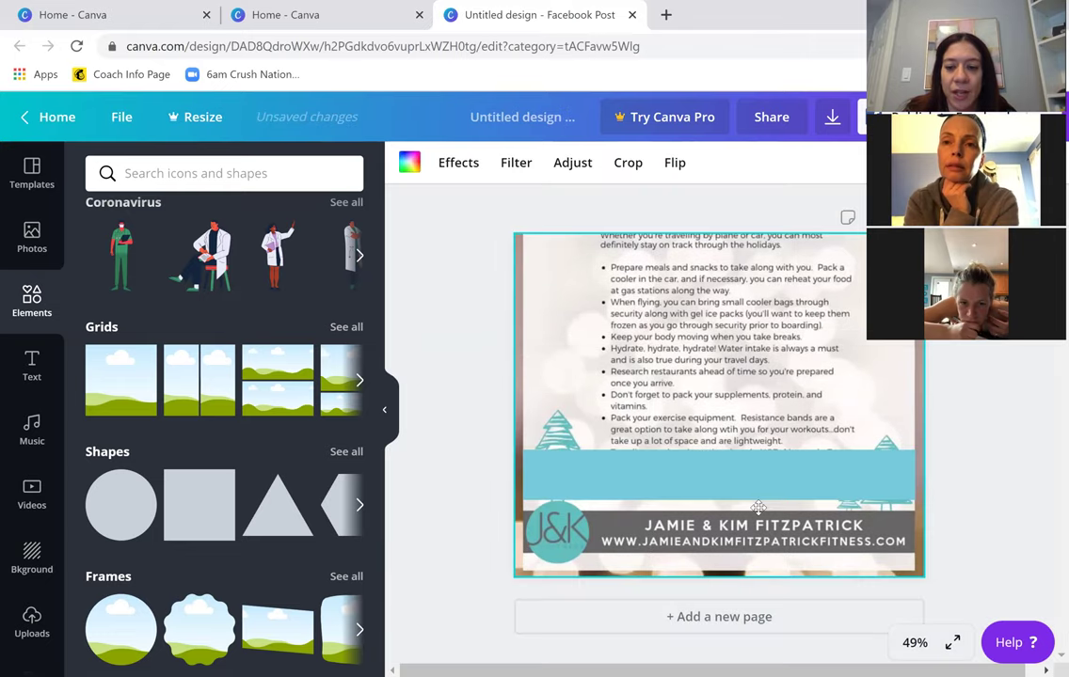
Move the blue band over the flyer's name and website banner and extend its height to about 158.
{"action": "left_click_drag", "start_coordinate": [757, 509], "coordinate": [722, 500]}
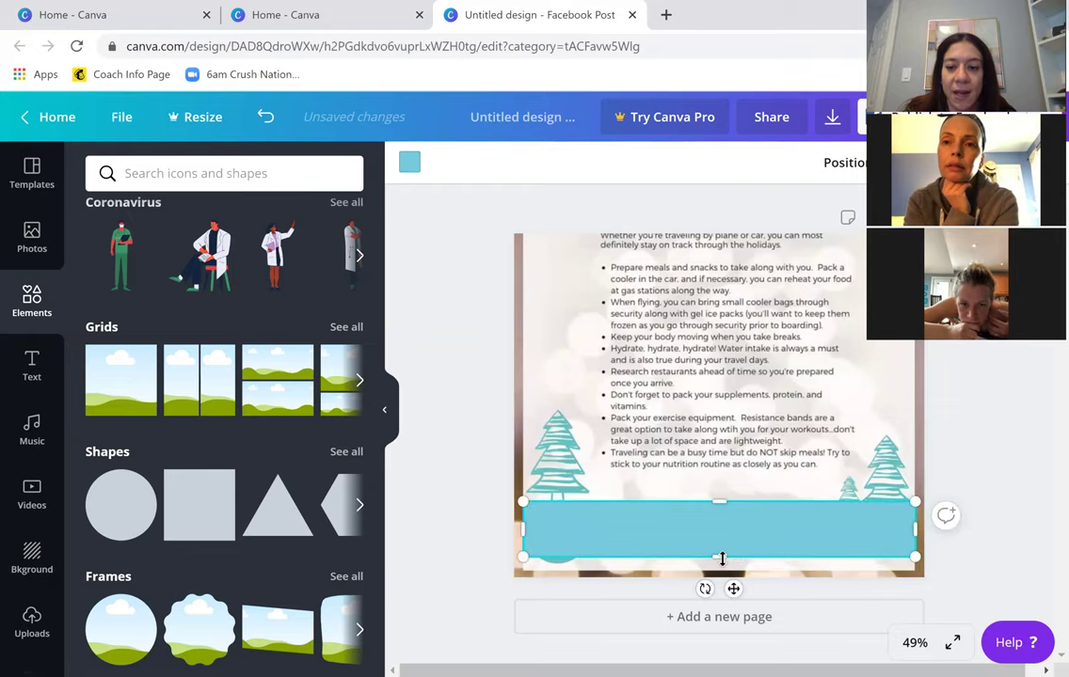
{"action": "left_click_drag", "start_coordinate": [722, 565], "coordinate": [721, 572]}
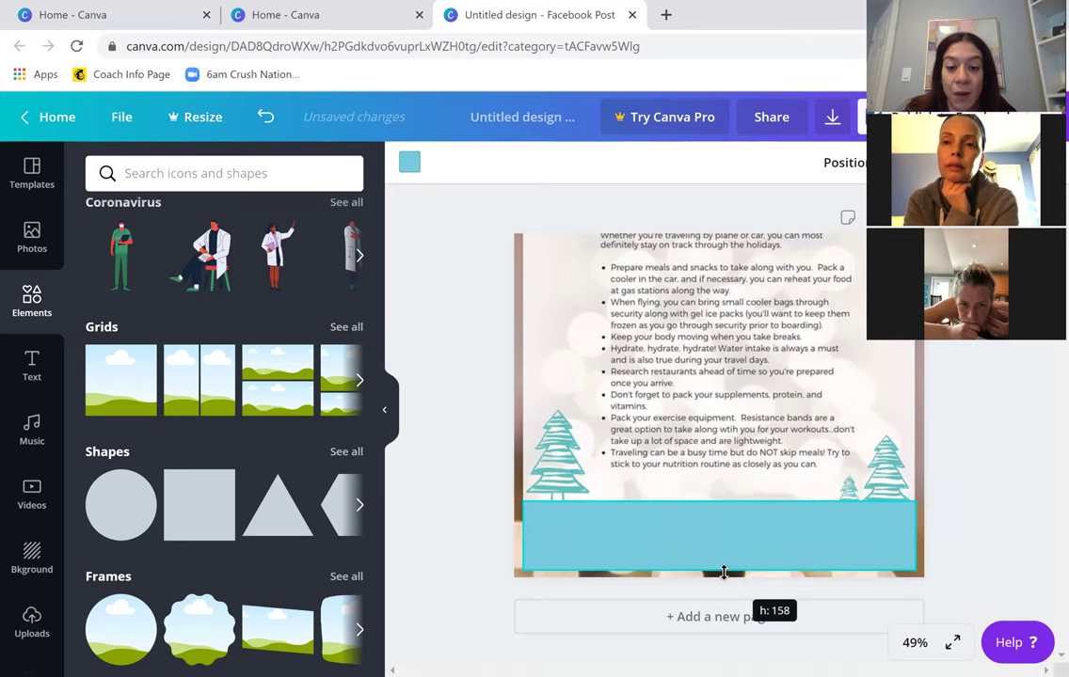
Recolor the footer band to the near-black shade from the photo colors.
{"action": "left_click", "coordinate": [407, 162]}
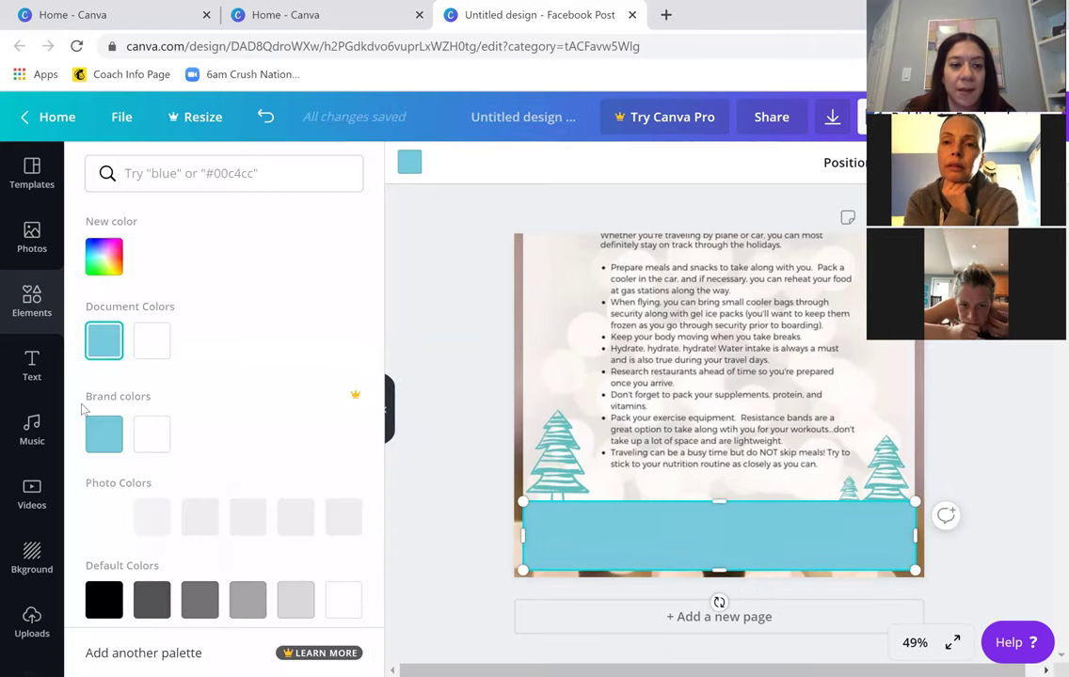
{"action": "left_click", "coordinate": [343, 516]}
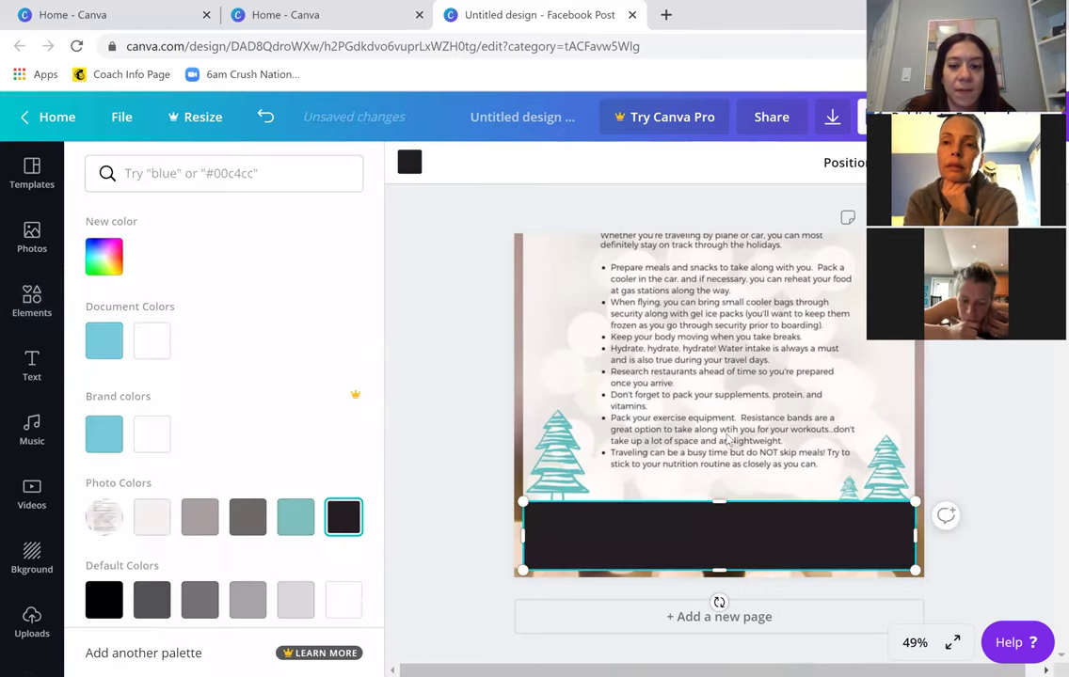
{"action": "key", "text": "Escape"}
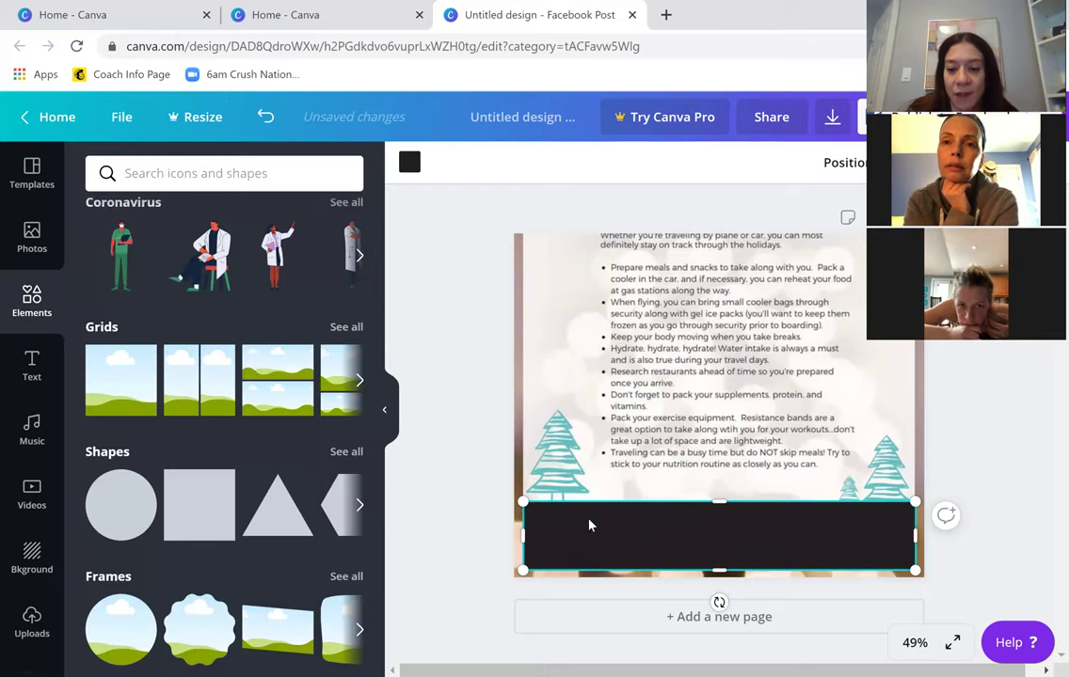
Add the uploaded pink "fiT life" logo, crop away its surrounding white space, and place it at the left end of the black band.
{"action": "left_click", "coordinate": [33, 625]}
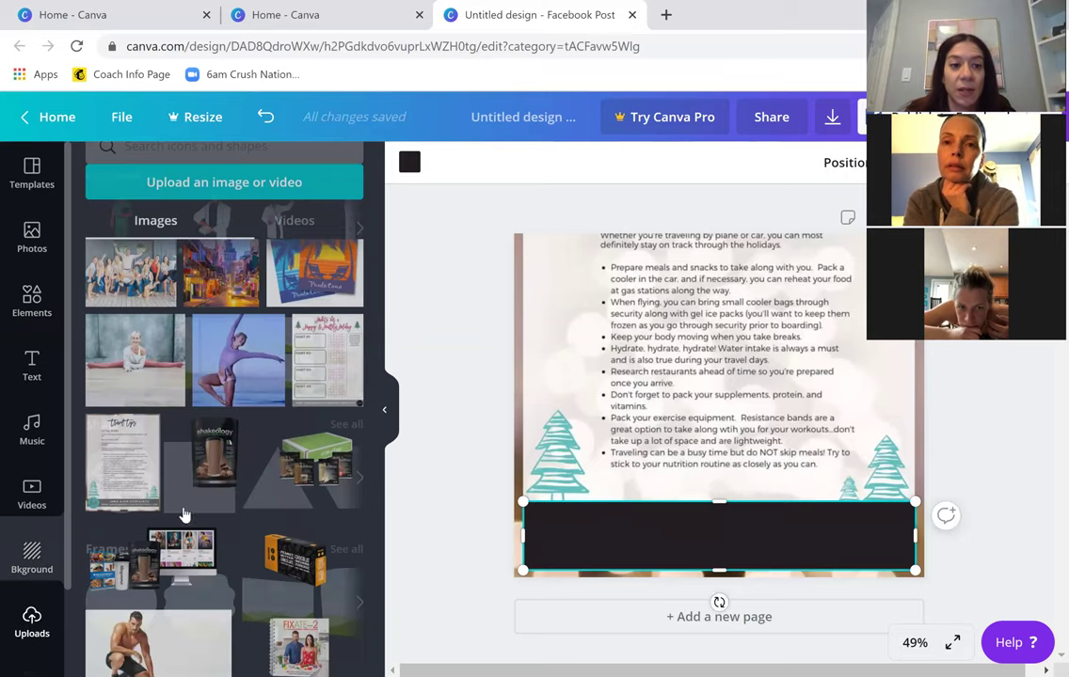
{"action": "scroll", "coordinate": [178, 475], "scroll_direction": "down", "scroll_amount": 5}
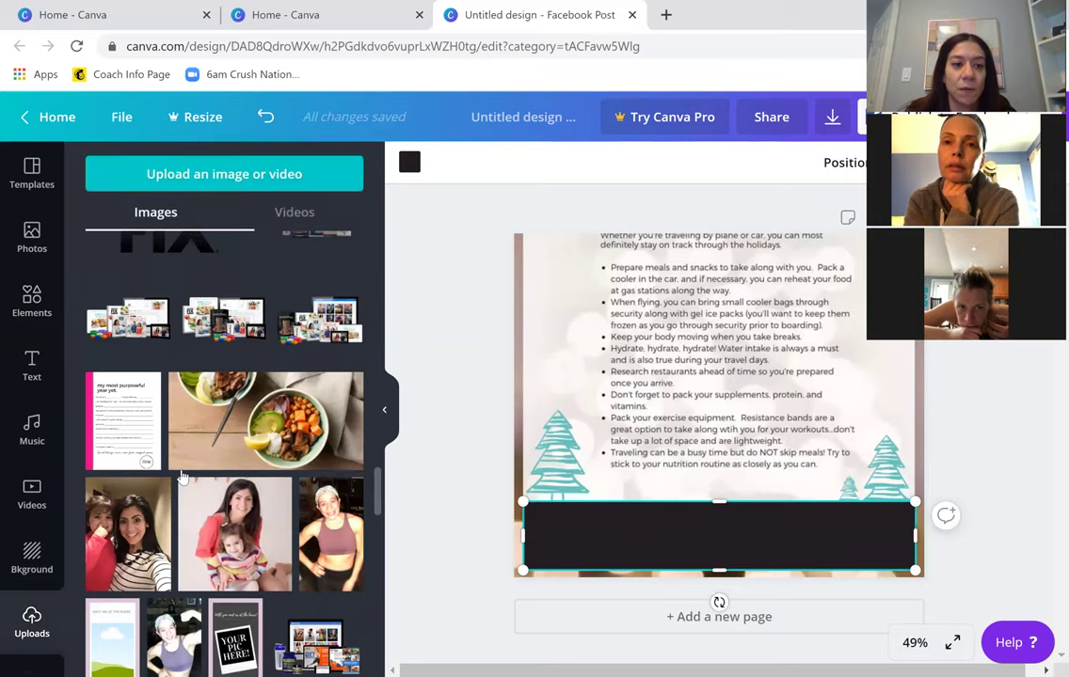
{"action": "scroll", "coordinate": [183, 478], "scroll_direction": "up", "scroll_amount": 5}
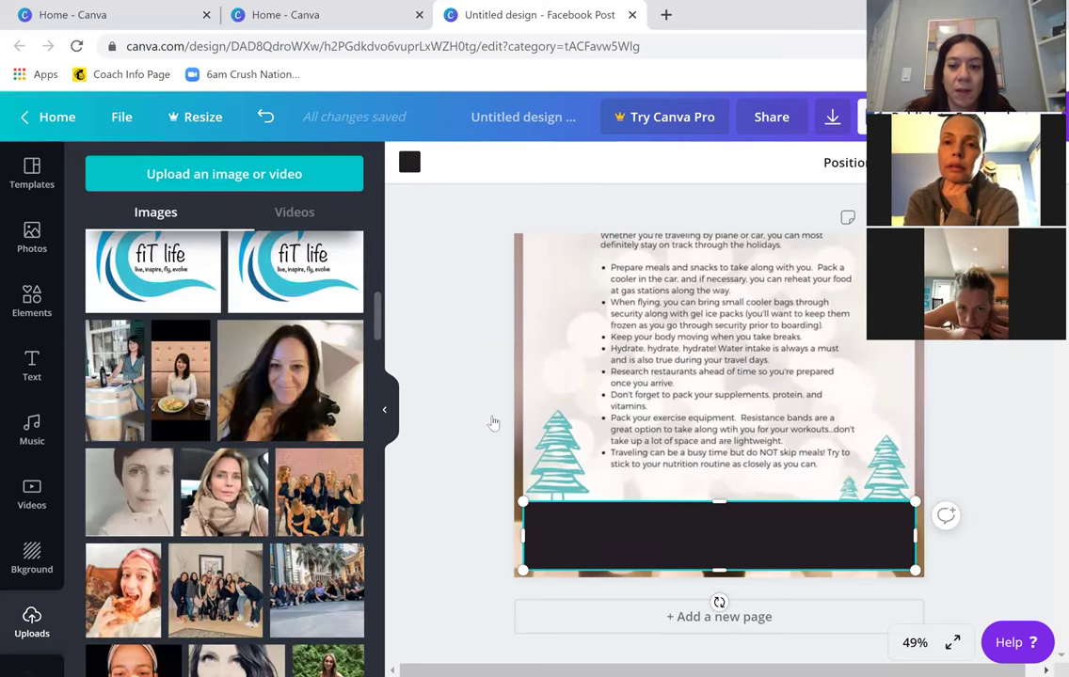
{"action": "left_click_drag", "start_coordinate": [713, 310], "coordinate": [728, 376]}
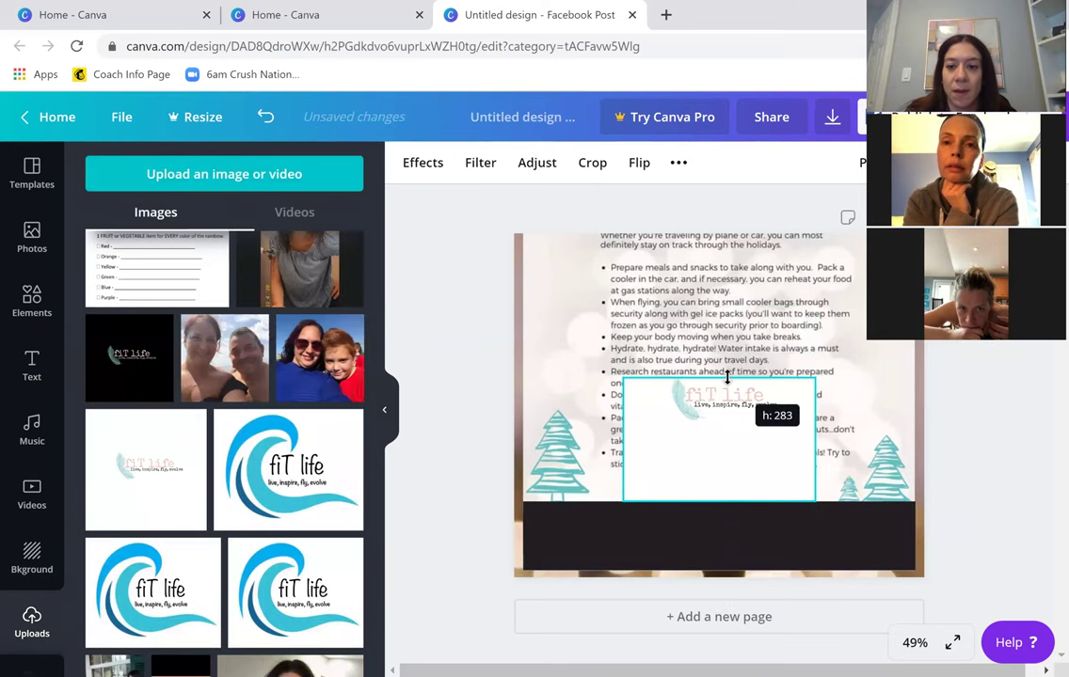
{"action": "left_click_drag", "start_coordinate": [716, 499], "coordinate": [718, 414]}
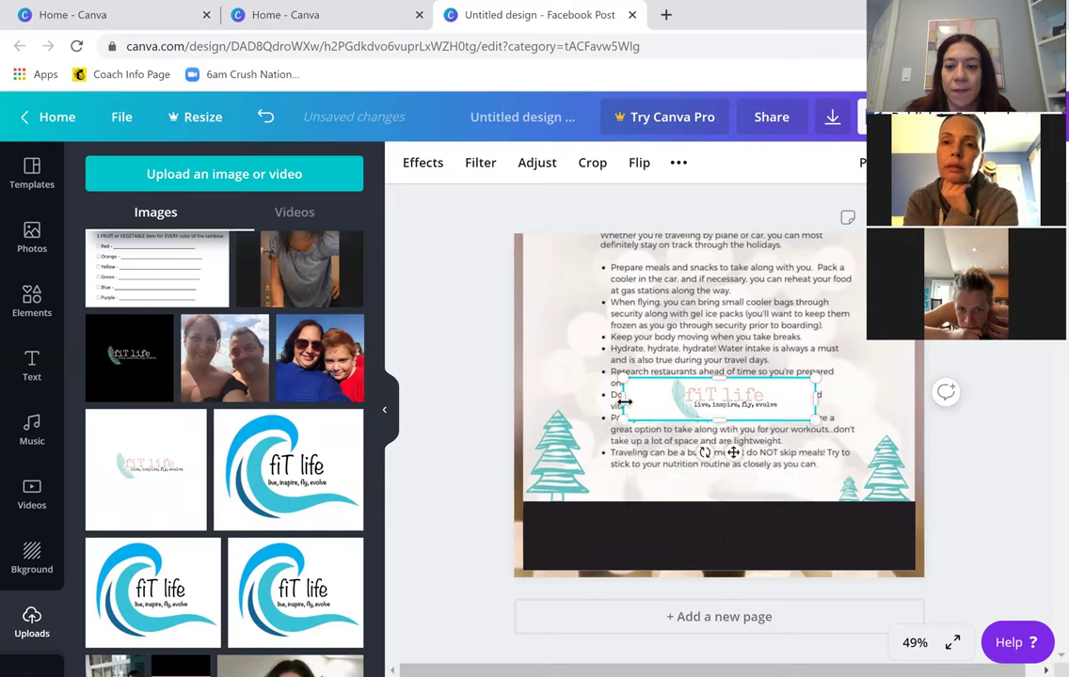
{"action": "left_click_drag", "start_coordinate": [653, 399], "coordinate": [658, 399]}
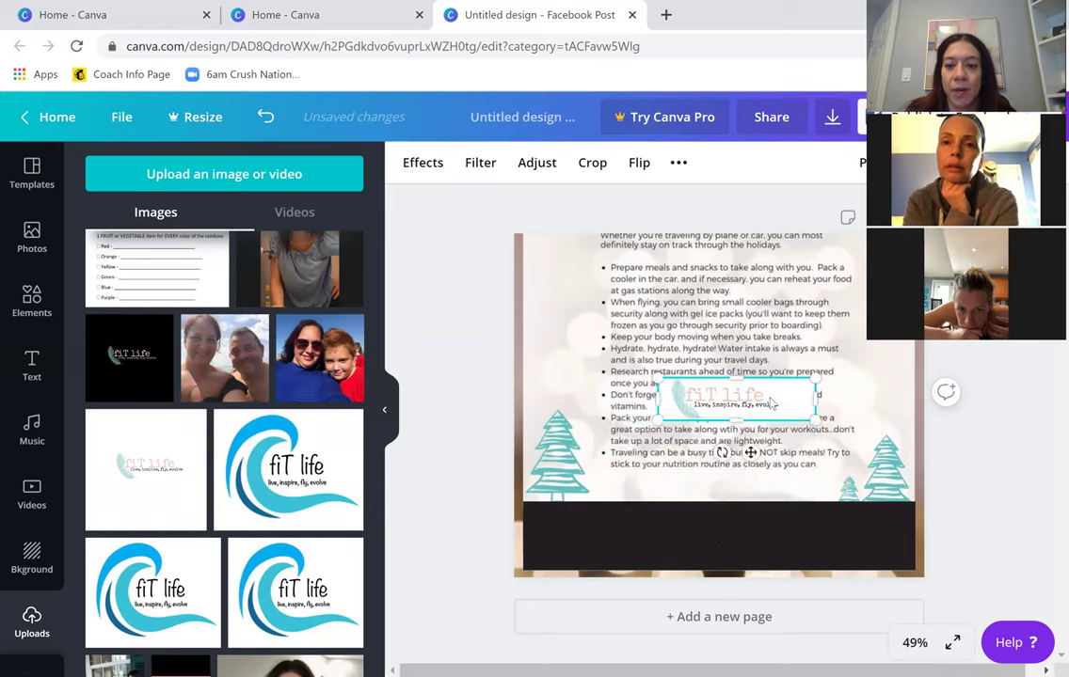
{"action": "left_click_drag", "start_coordinate": [806, 399], "coordinate": [598, 546]}
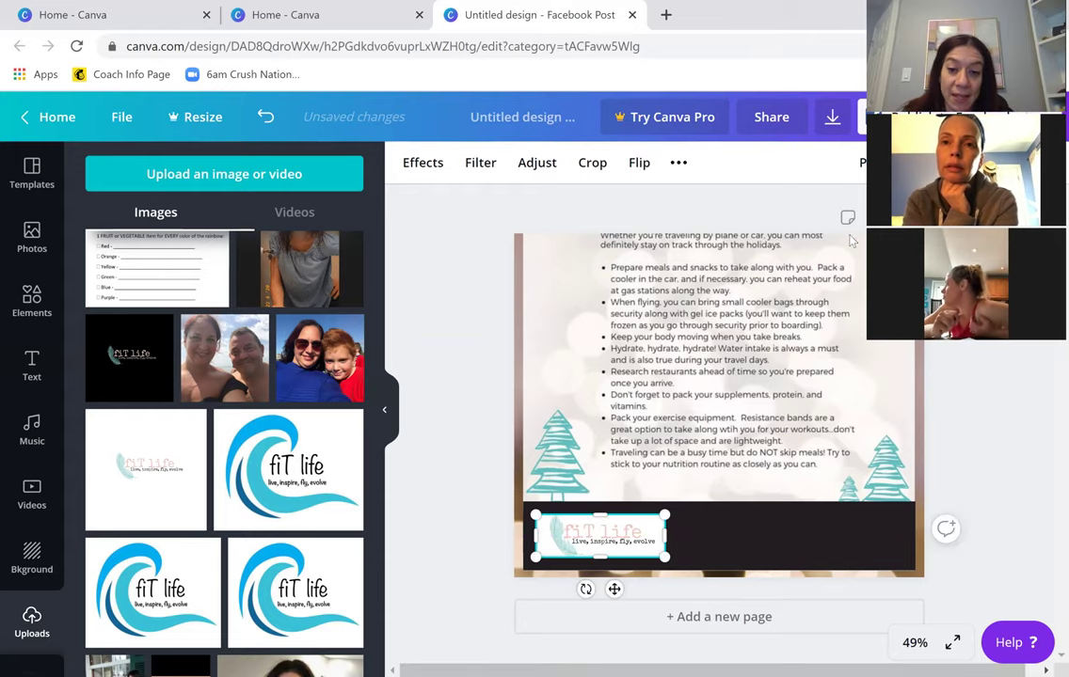
Try sending the logo behind the black band, and bring it forward again.
{"action": "left_click", "coordinate": [870, 161]}
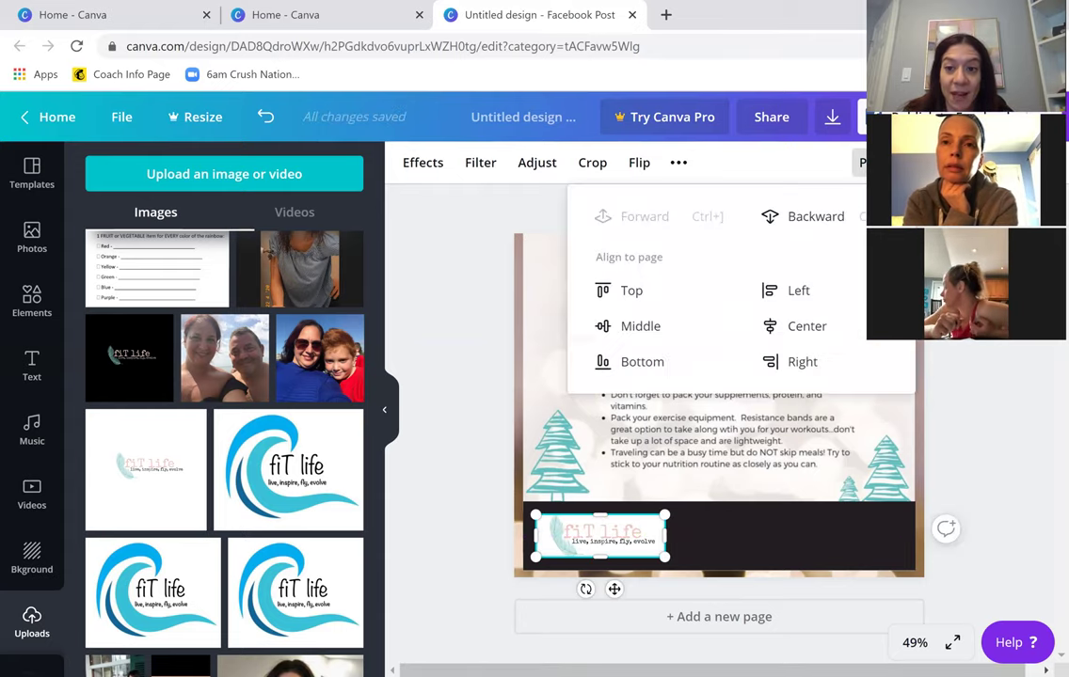
{"action": "left_click", "coordinate": [809, 220]}
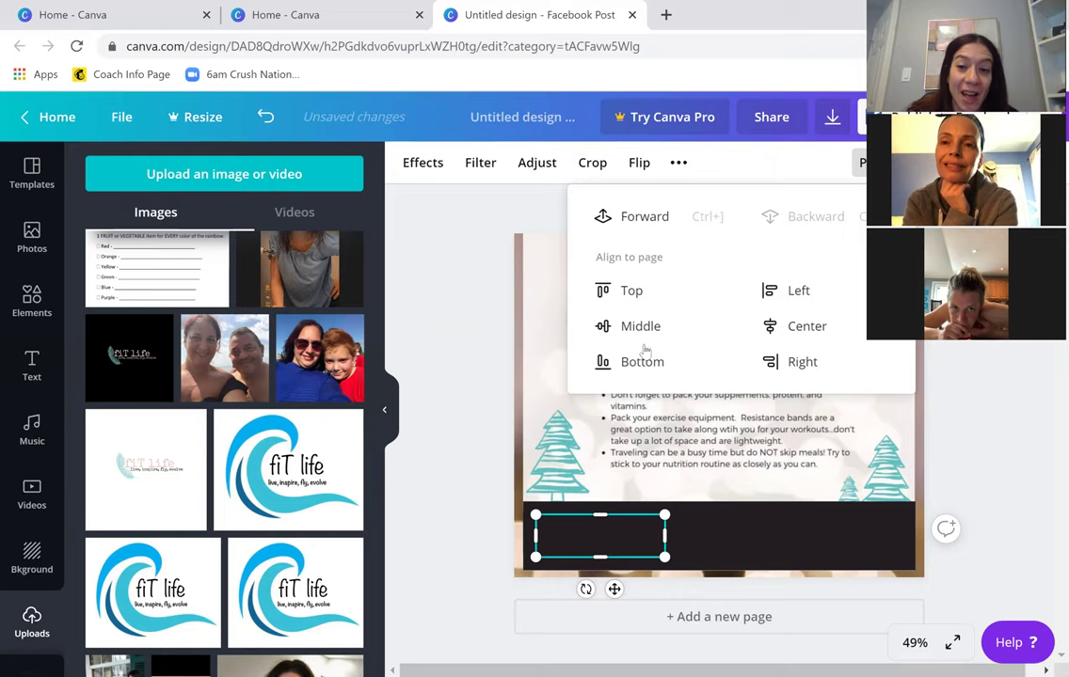
{"action": "left_click", "coordinate": [645, 218]}
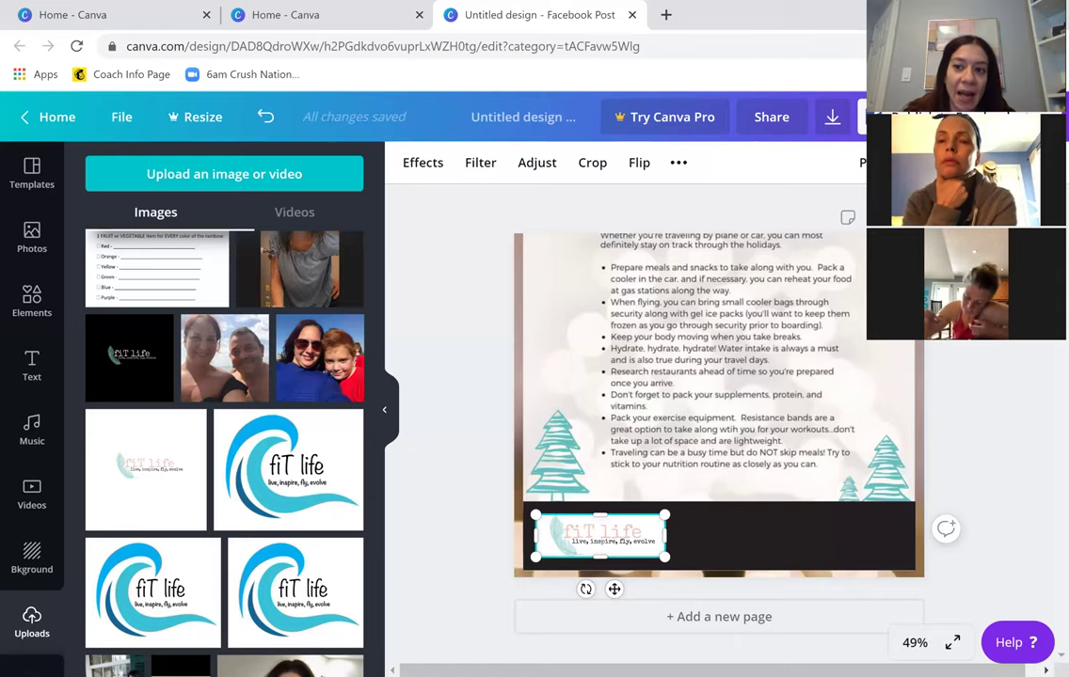
Make the logo on the black band partly transparent, and deselect it.
{"action": "left_click", "coordinate": [941, 162]}
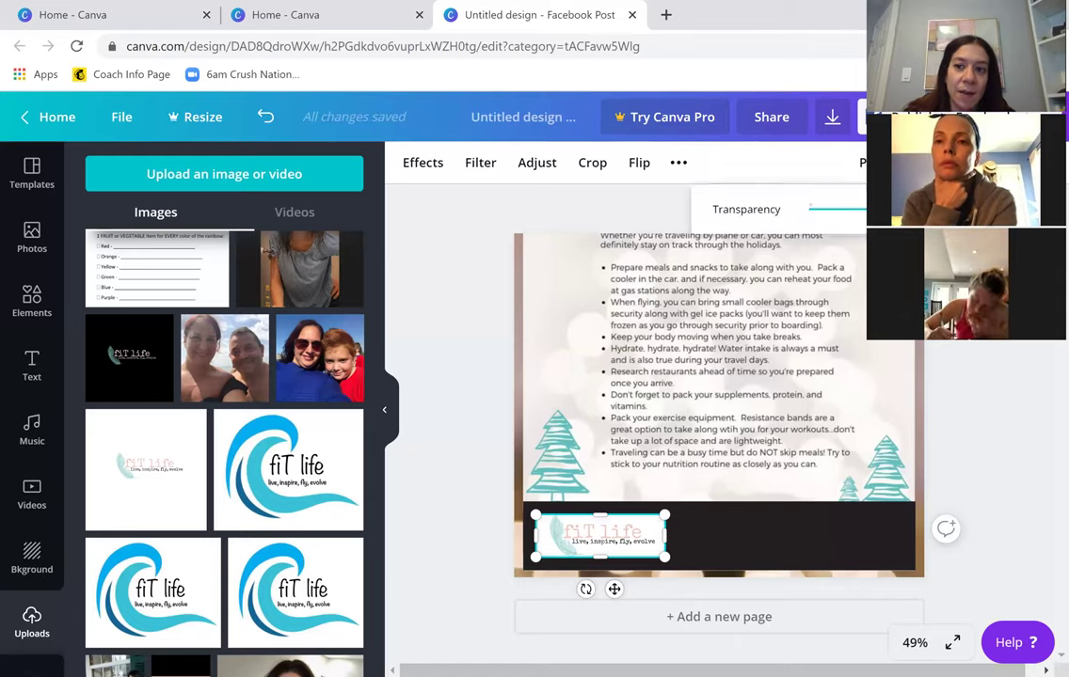
{"action": "left_click_drag", "start_coordinate": [903, 209], "coordinate": [875, 209]}
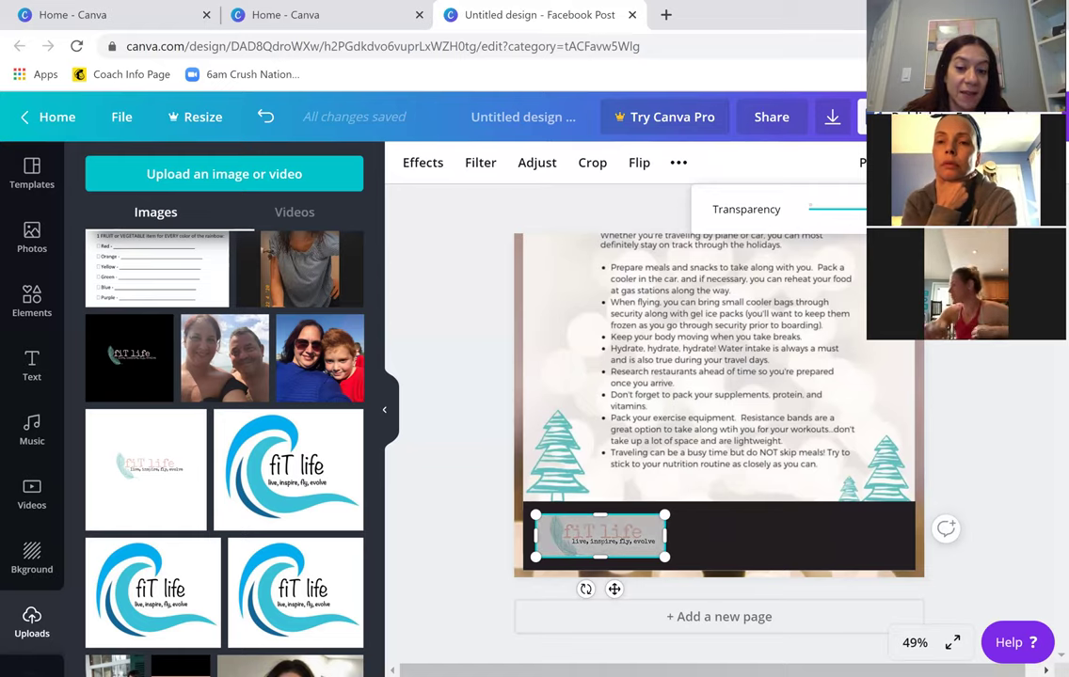
{"action": "left_click", "coordinate": [814, 376]}
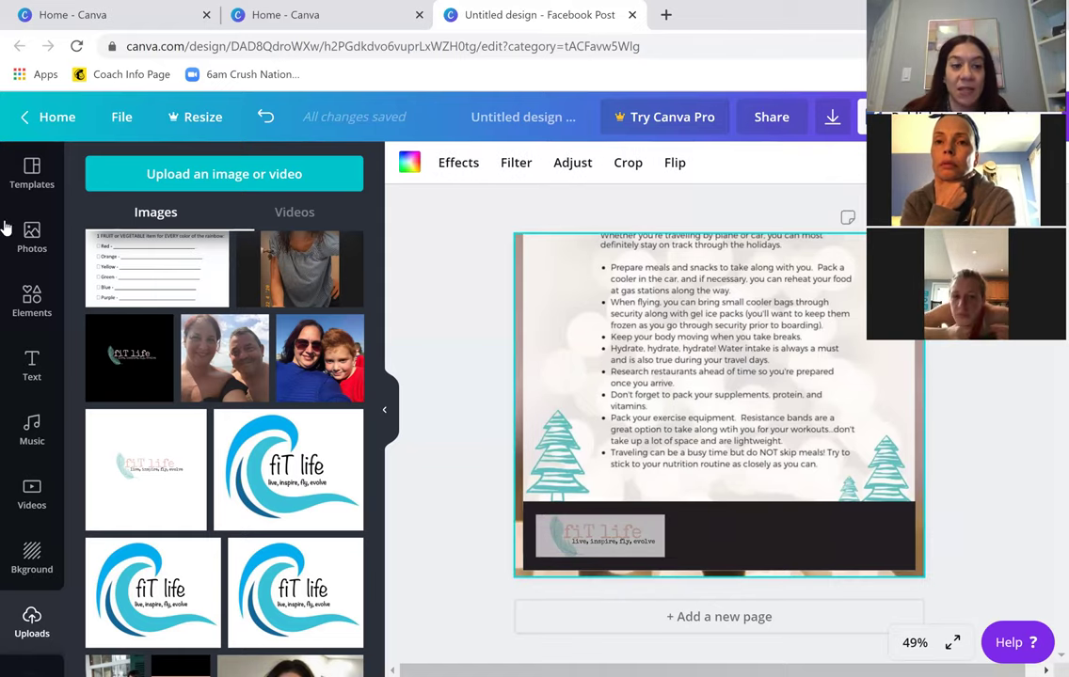
Add a heading to the page with the text "fiT life".
{"action": "left_click", "coordinate": [34, 369]}
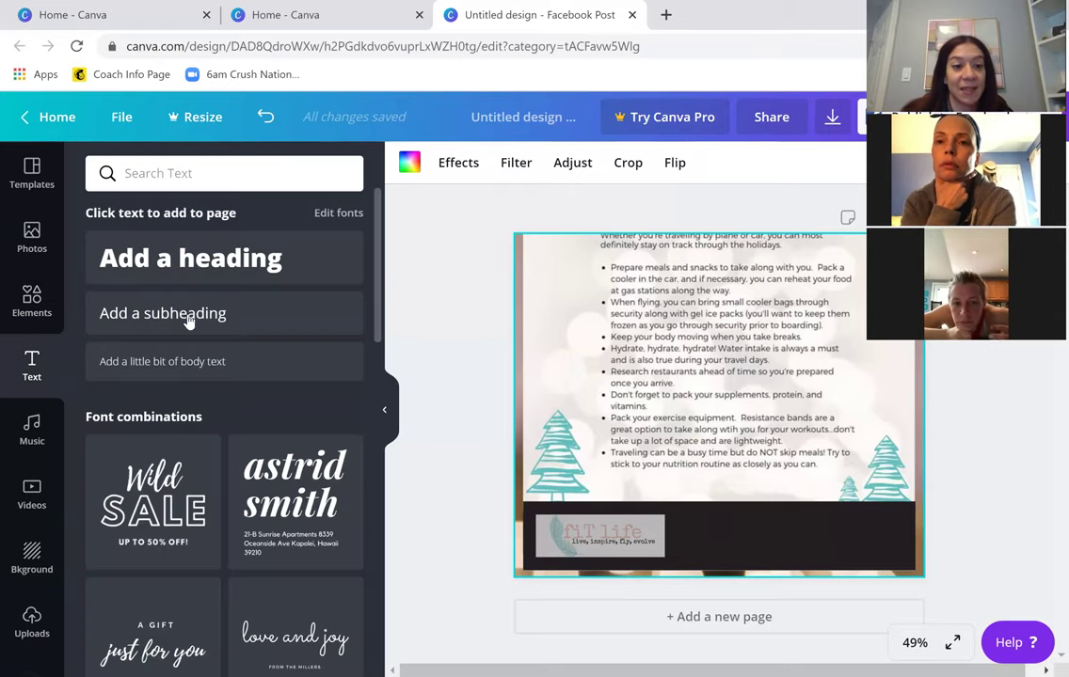
{"action": "left_click_drag", "start_coordinate": [193, 258], "coordinate": [645, 378]}
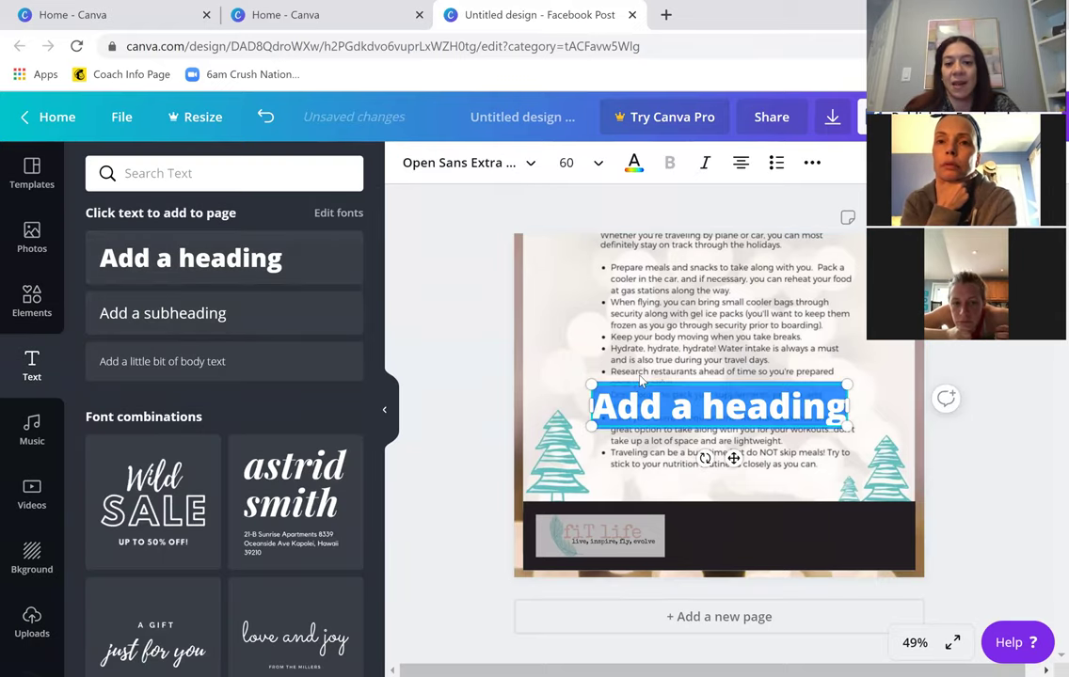
{"action": "type", "text": "FI"}
{"action": "key", "text": "BackSpace"}
{"action": "key", "text": "BackSpace"}
{"action": "type", "text": "fiT li"}
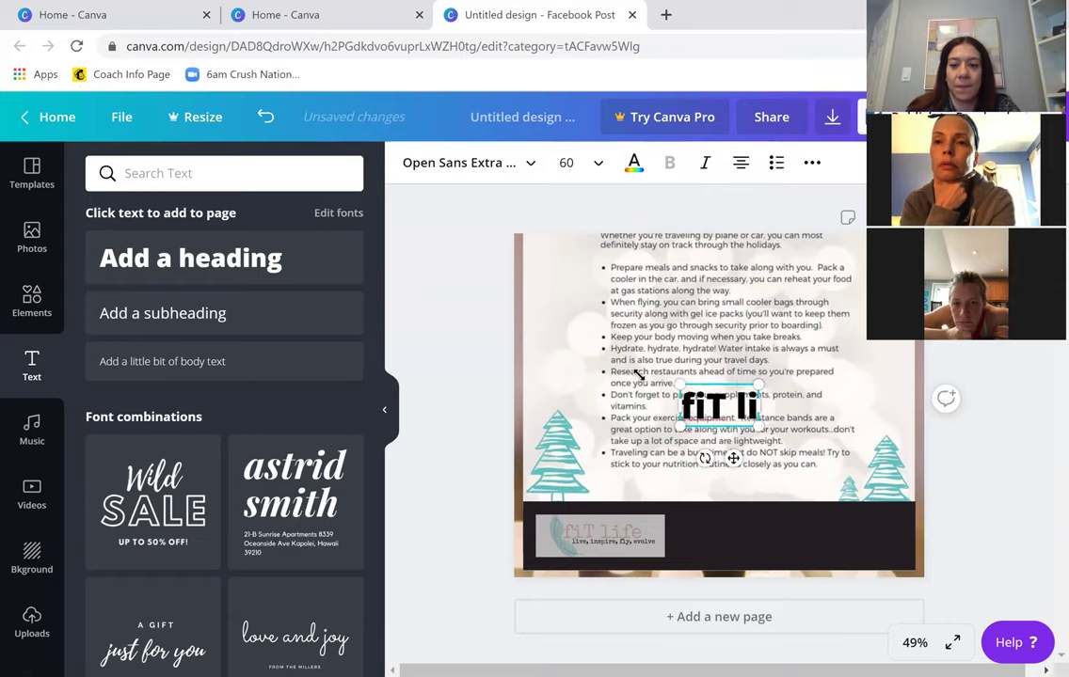
{"action": "type", "text": "fe"}
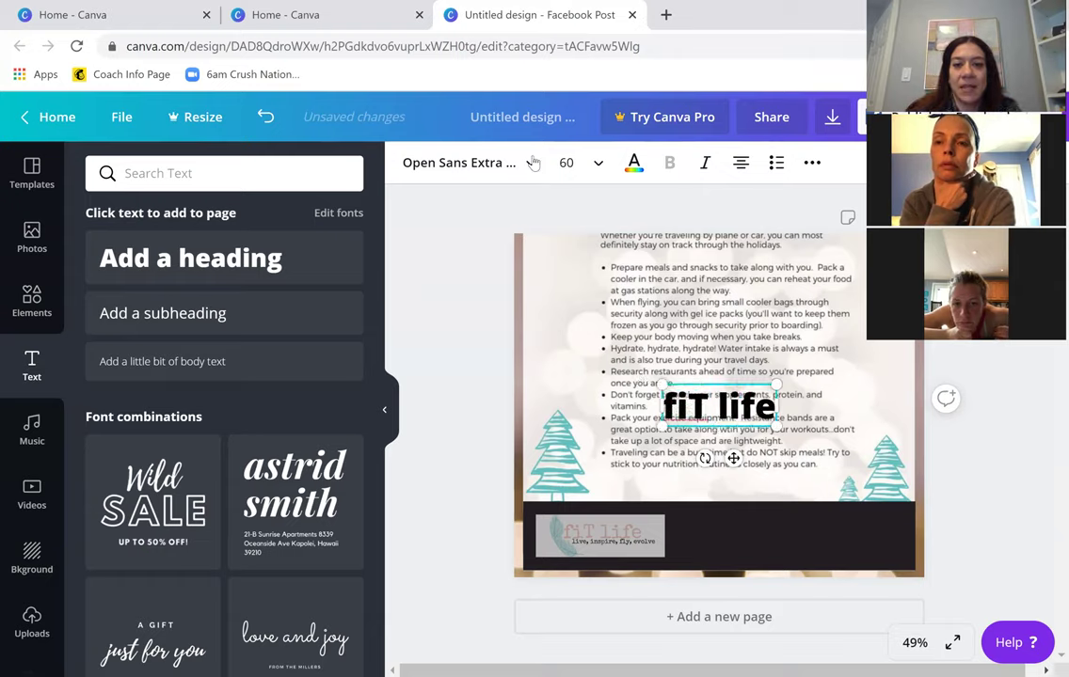
Color the "fiT life" heading white, move it onto the right half of the black band, and widen its text box.
{"action": "left_click", "coordinate": [634, 166]}
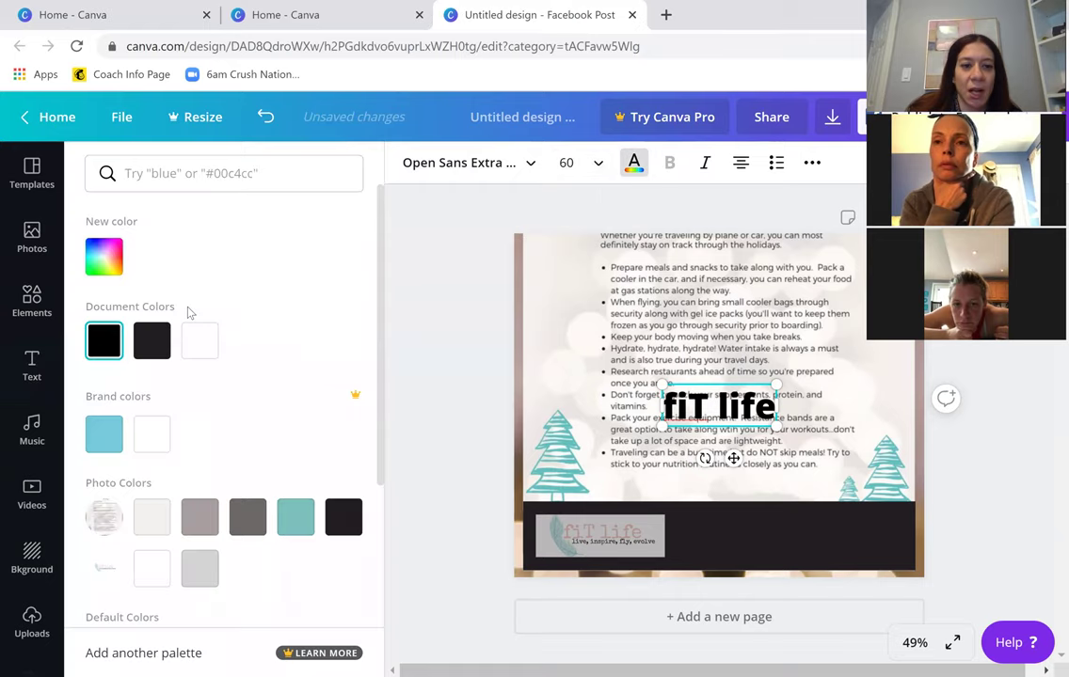
{"action": "left_click_drag", "start_coordinate": [733, 458], "coordinate": [788, 582]}
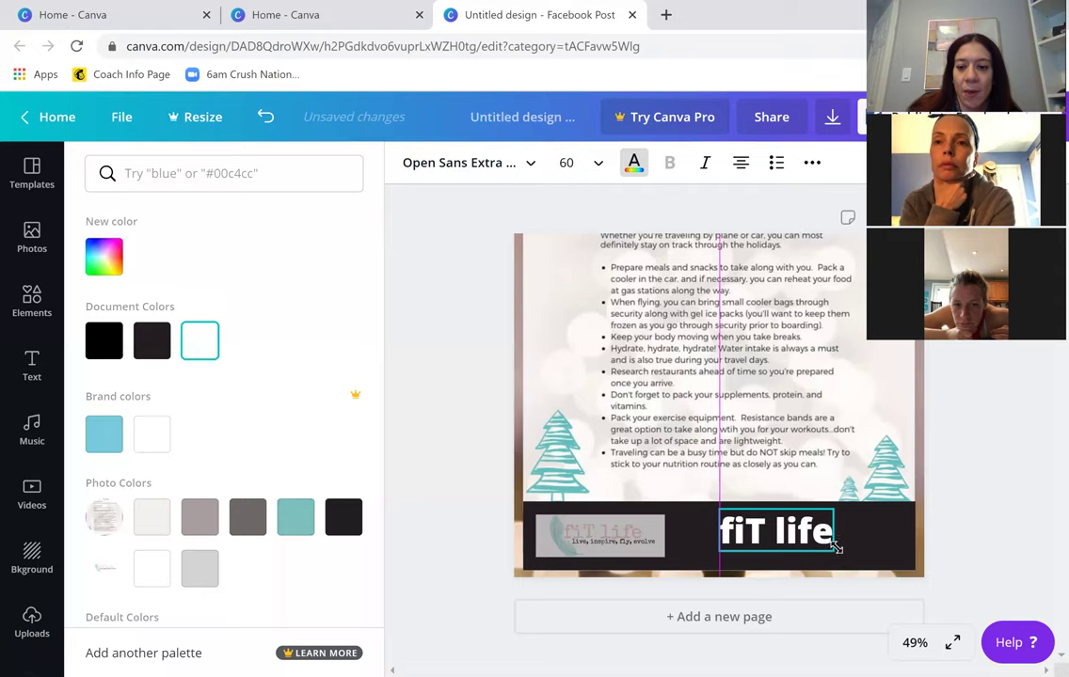
{"action": "left_click_drag", "start_coordinate": [834, 530], "coordinate": [865, 531]}
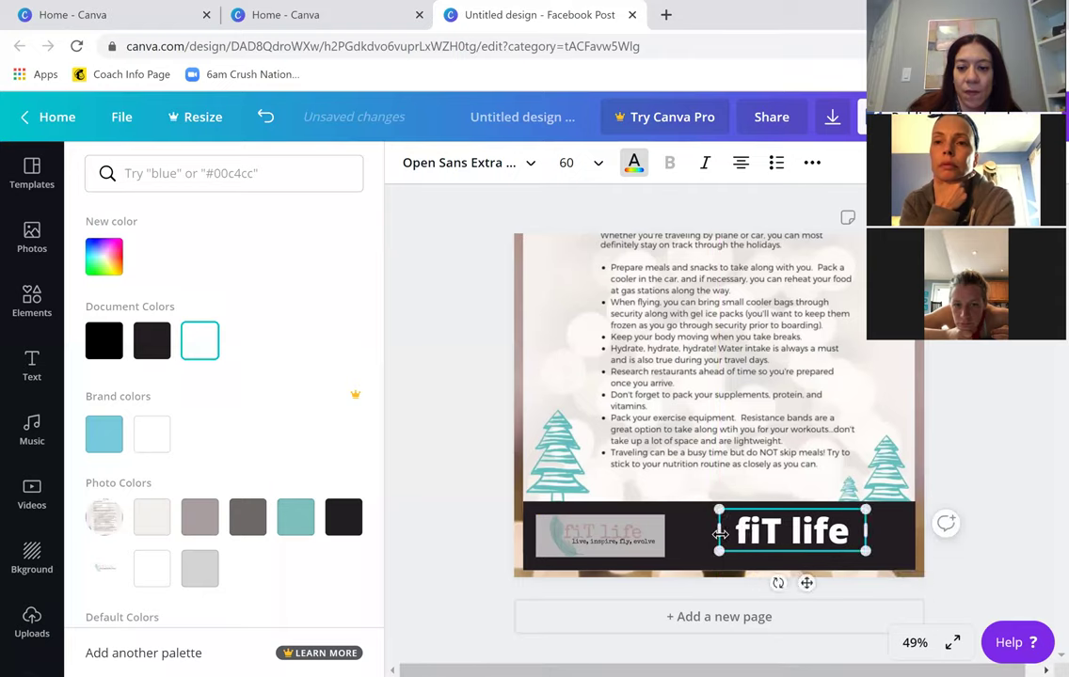
{"action": "left_click_drag", "start_coordinate": [720, 534], "coordinate": [708, 533]}
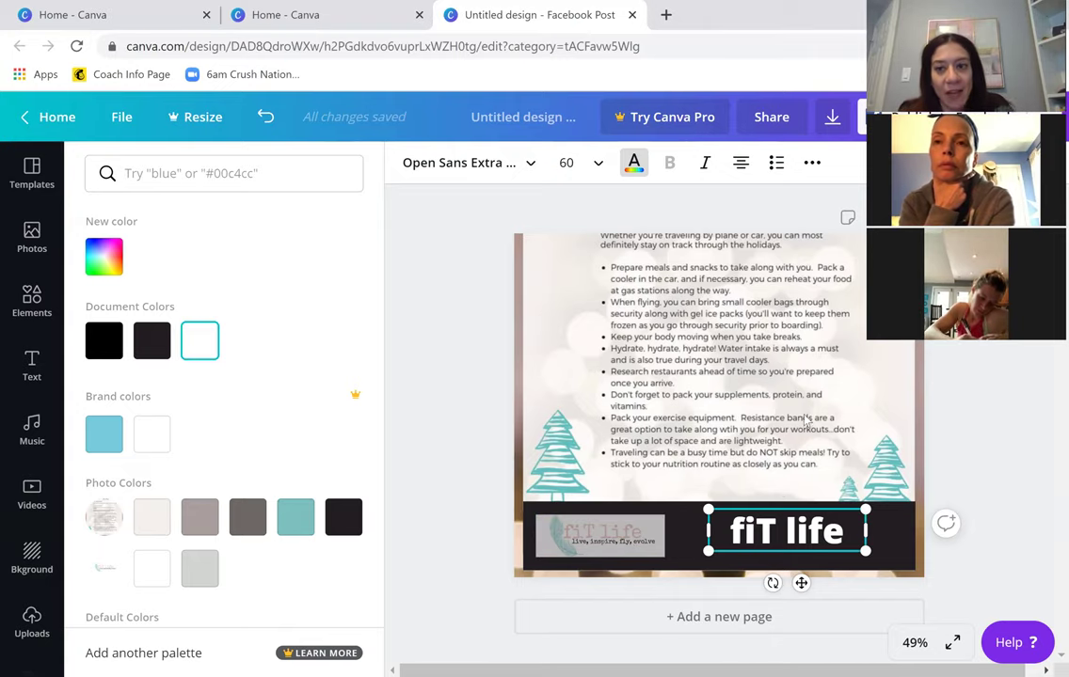
{"action": "left_click", "coordinate": [32, 365]}
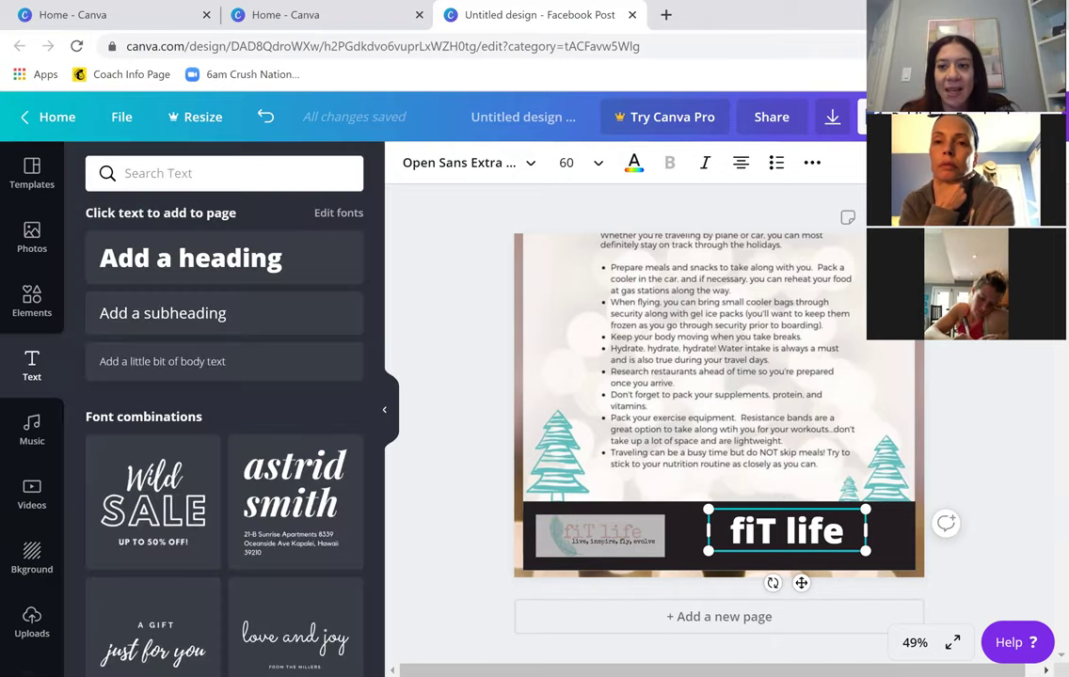
Review the design's download options, and close them.
{"action": "left_click", "coordinate": [832, 117]}
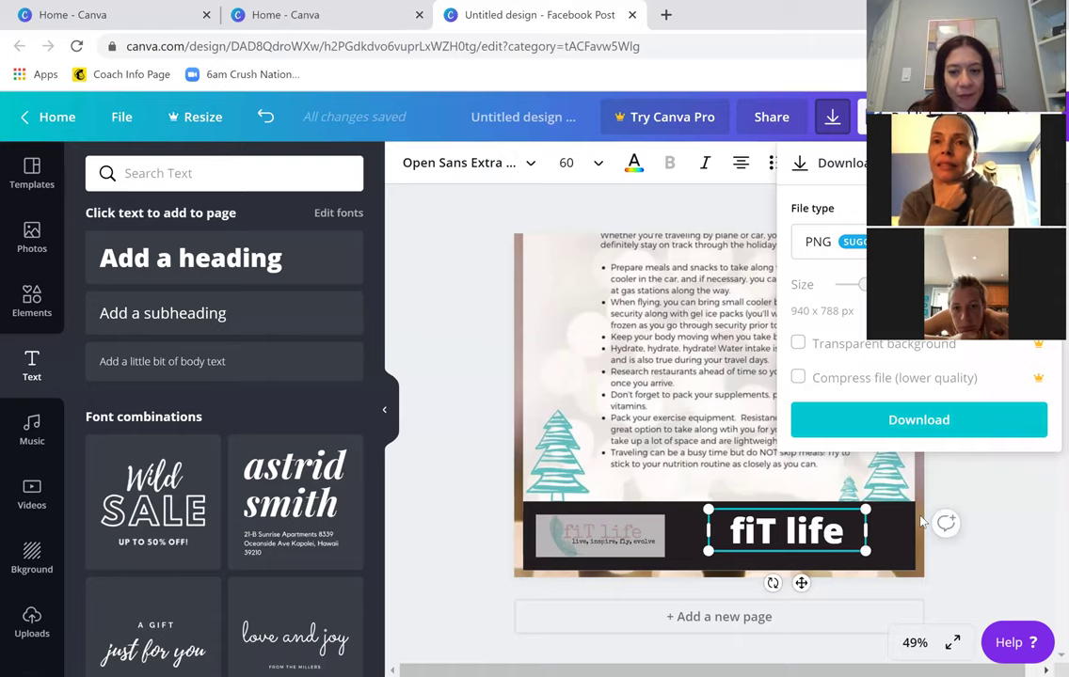
{"action": "left_click", "coordinate": [770, 568]}
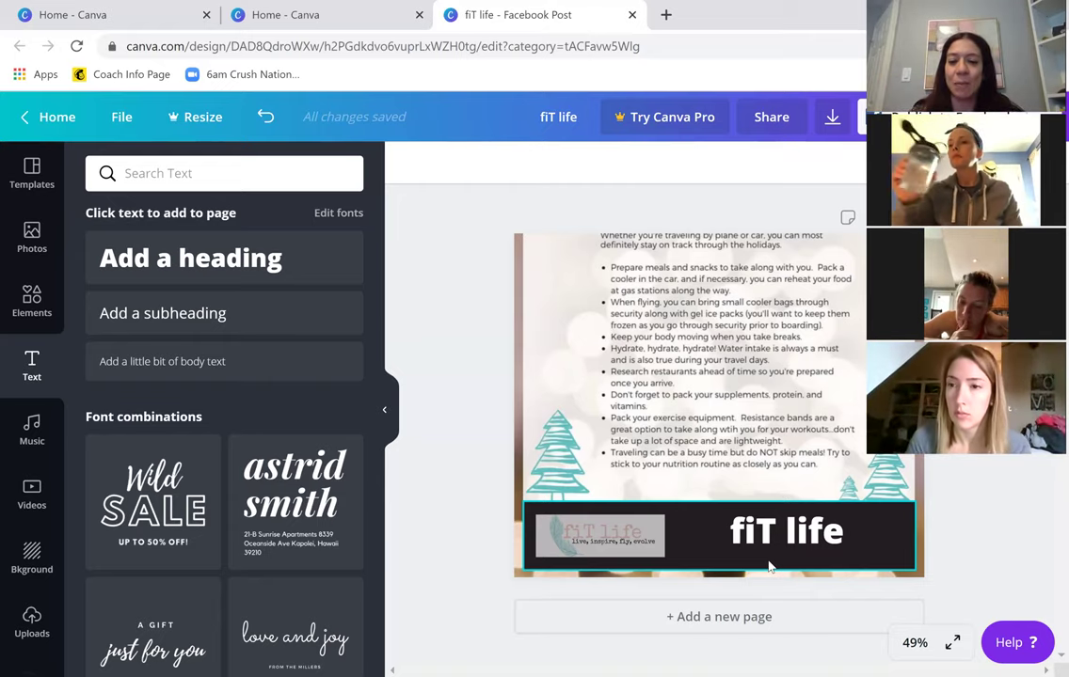
{"action": "left_click", "coordinate": [421, 326]}
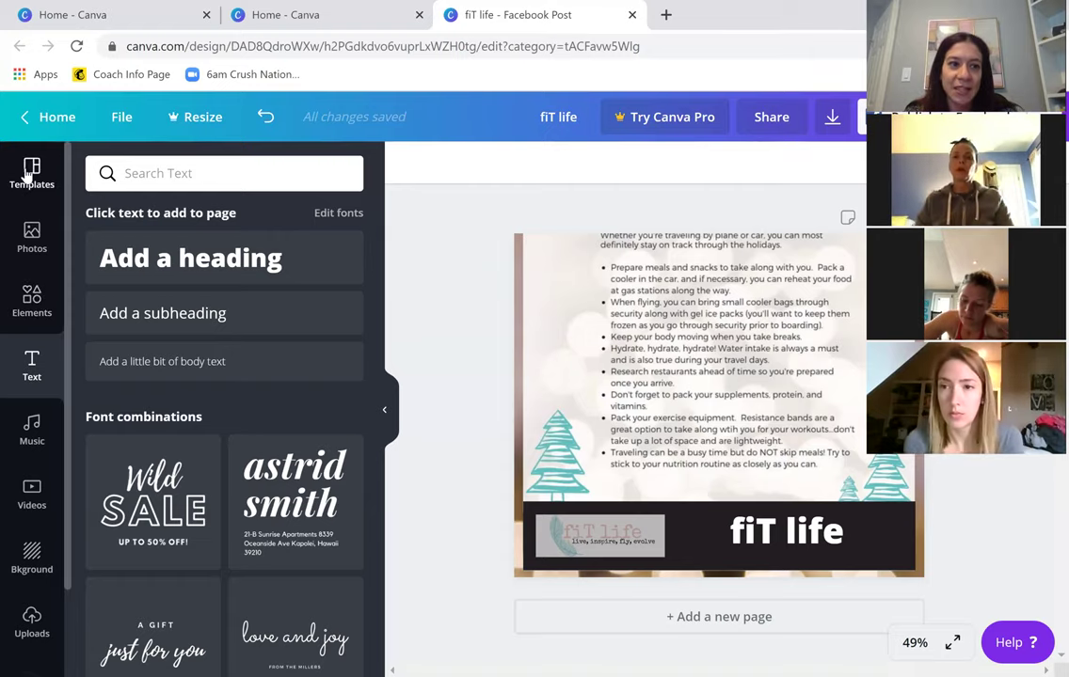
Return to the home page and create a blank Instagram Story design.
{"action": "left_click", "coordinate": [52, 116]}
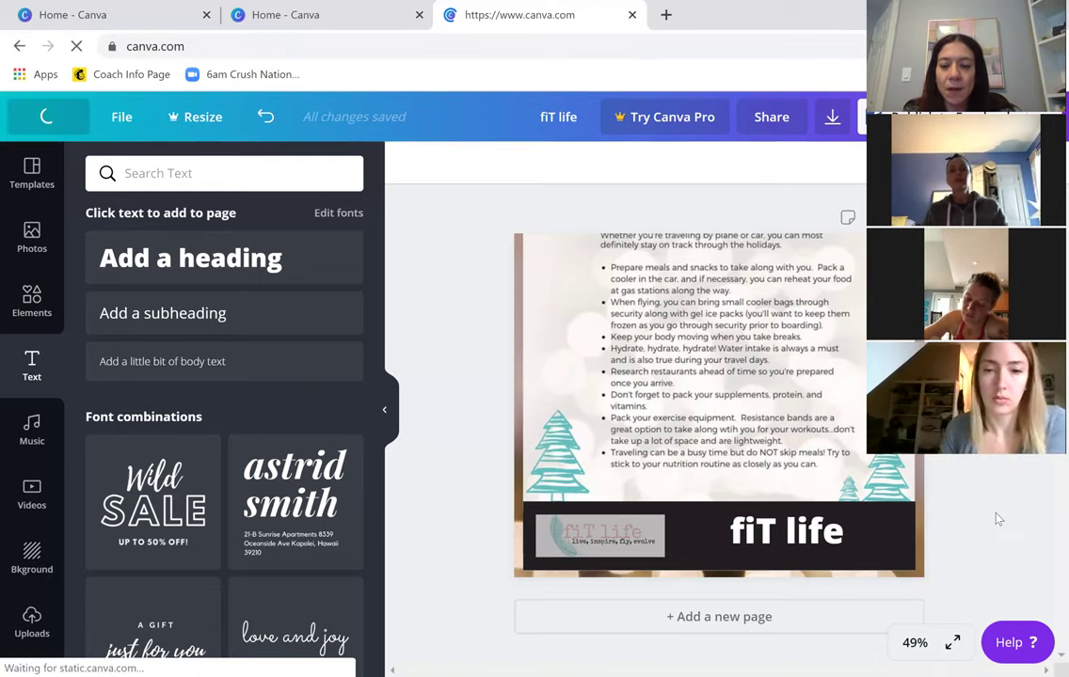
{"action": "scroll", "coordinate": [842, 480], "scroll_direction": "down", "scroll_amount": 3}
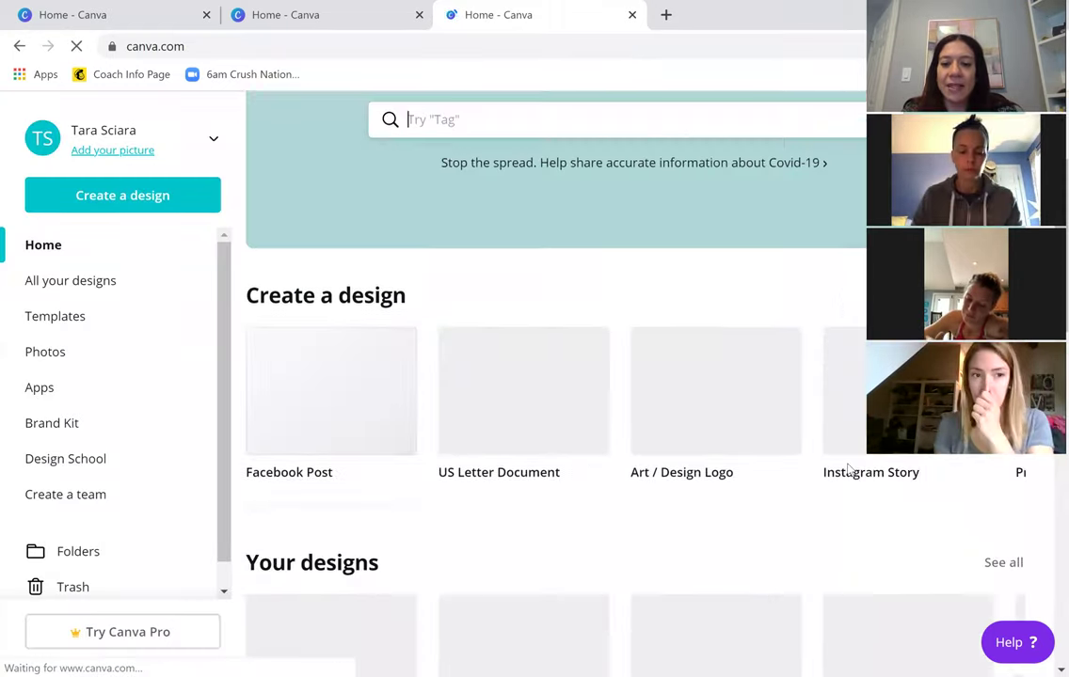
{"action": "scroll", "coordinate": [798, 442], "scroll_direction": "down", "scroll_amount": 1}
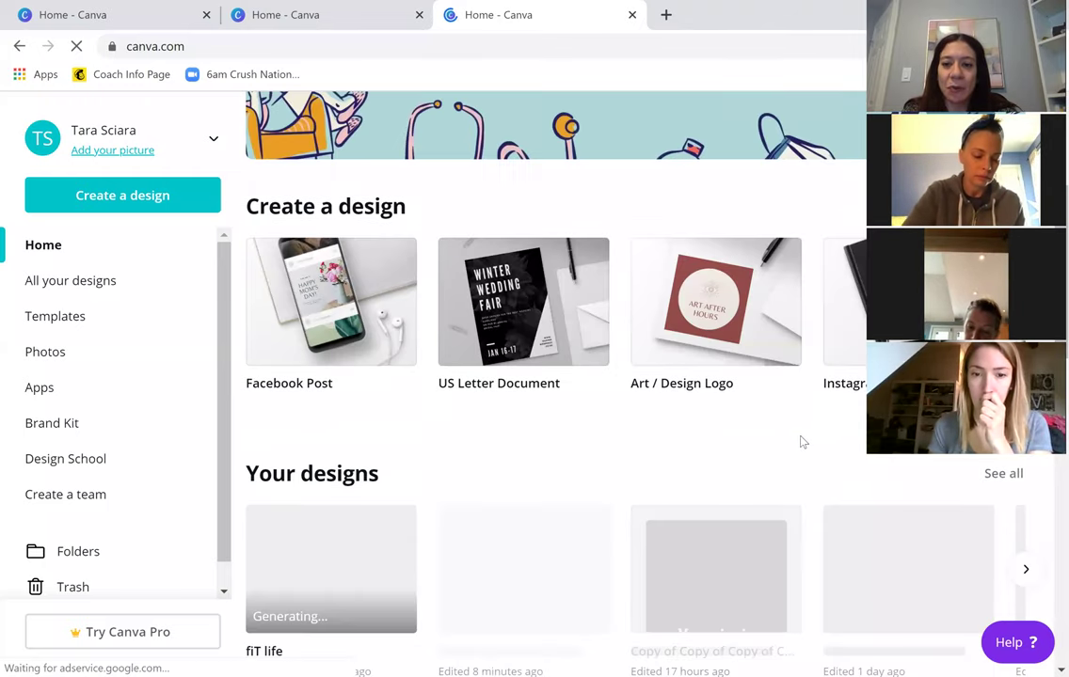
{"action": "scroll", "coordinate": [800, 441], "scroll_direction": "up", "scroll_amount": 1}
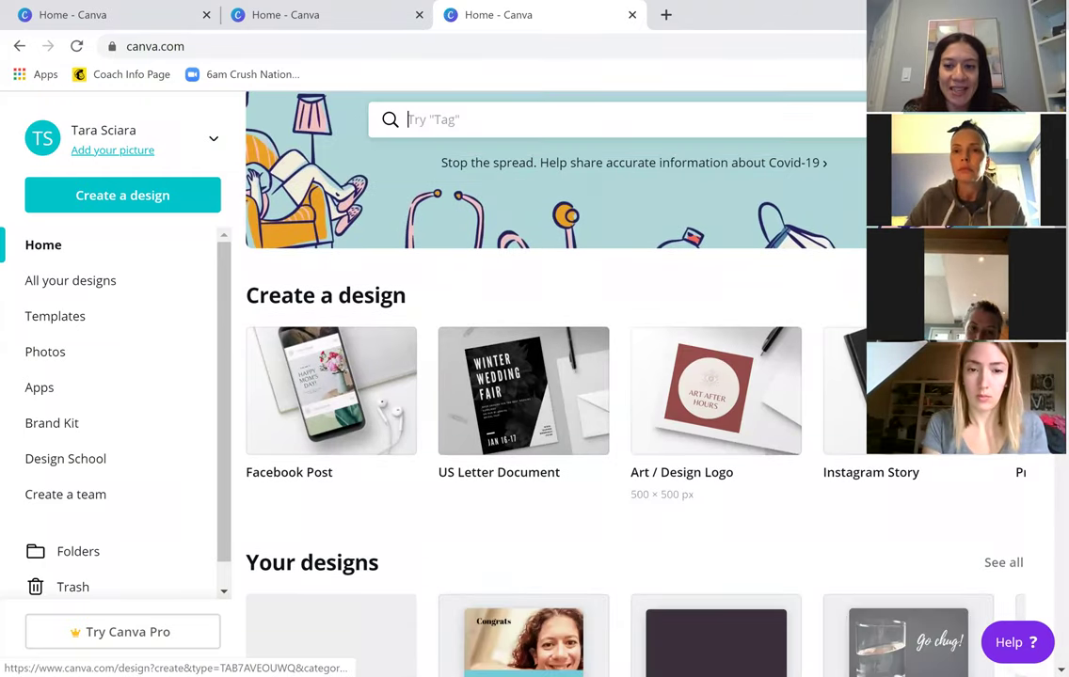
{"action": "left_click", "coordinate": [898, 459]}
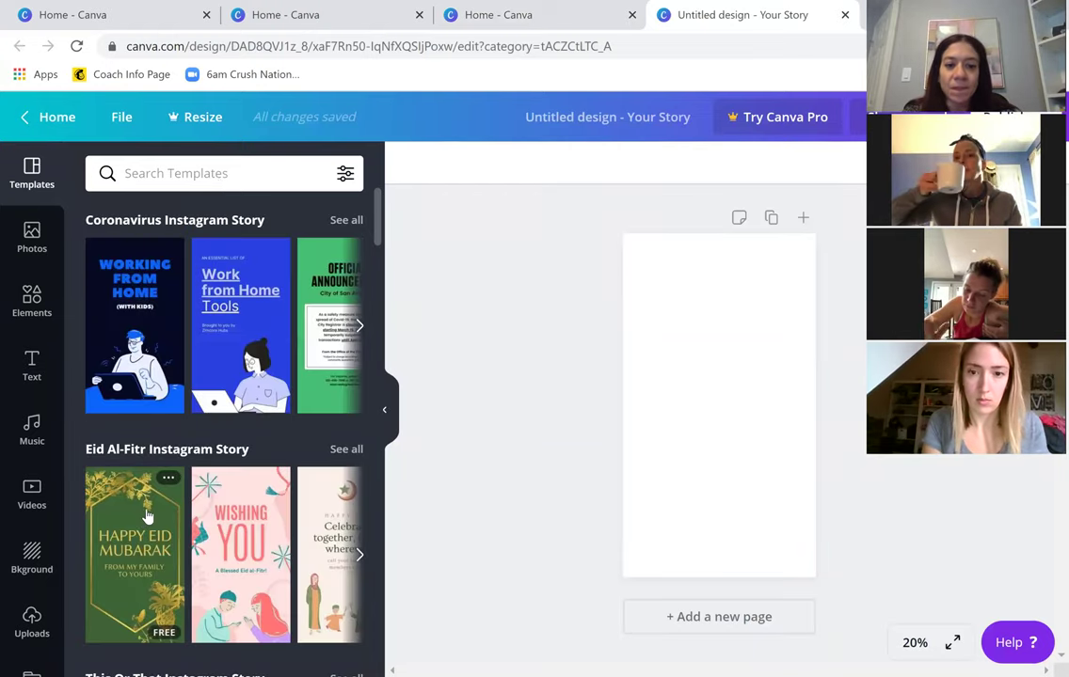
Apply the Natural Scrapbook Instagram Story template with three overlapping photos and a pink-framed center picture to the blank page.
{"action": "scroll", "coordinate": [146, 513], "scroll_direction": "down", "scroll_amount": 2}
{"action": "scroll", "coordinate": [153, 476], "scroll_direction": "down", "scroll_amount": 4}
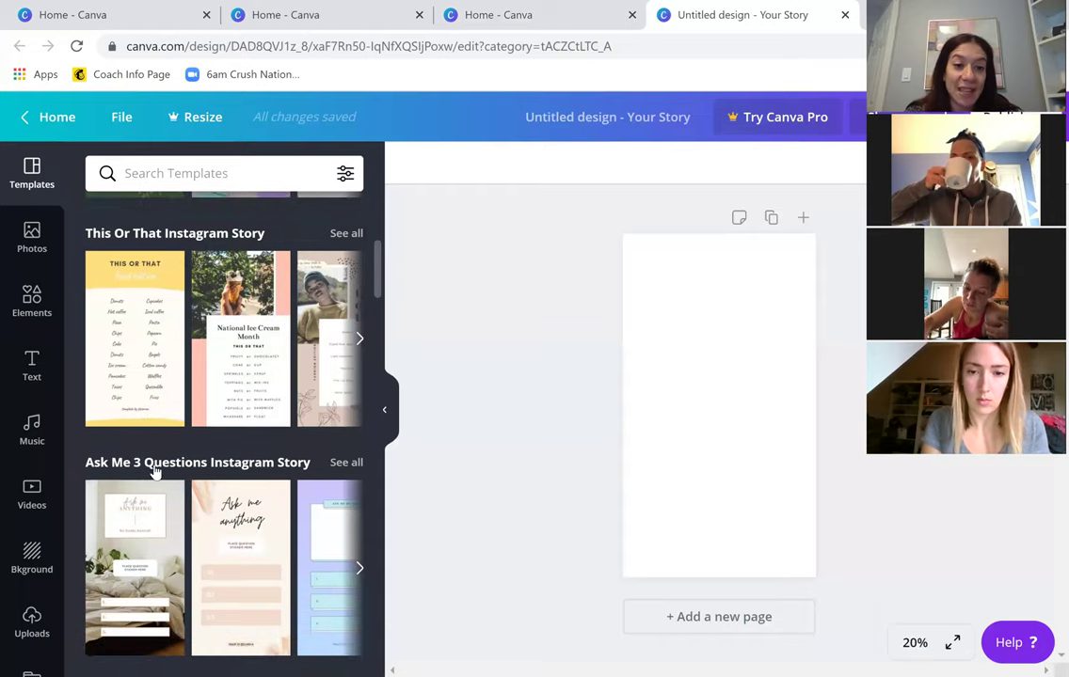
{"action": "scroll", "coordinate": [155, 470], "scroll_direction": "down", "scroll_amount": 5}
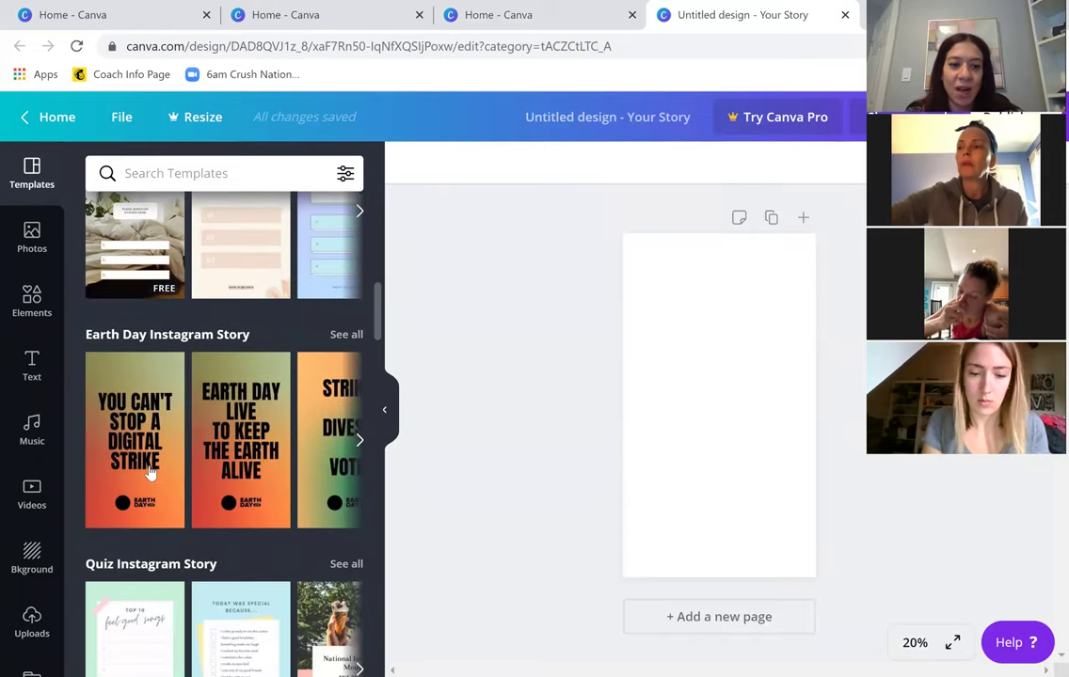
{"action": "scroll", "coordinate": [147, 470], "scroll_direction": "down", "scroll_amount": 4}
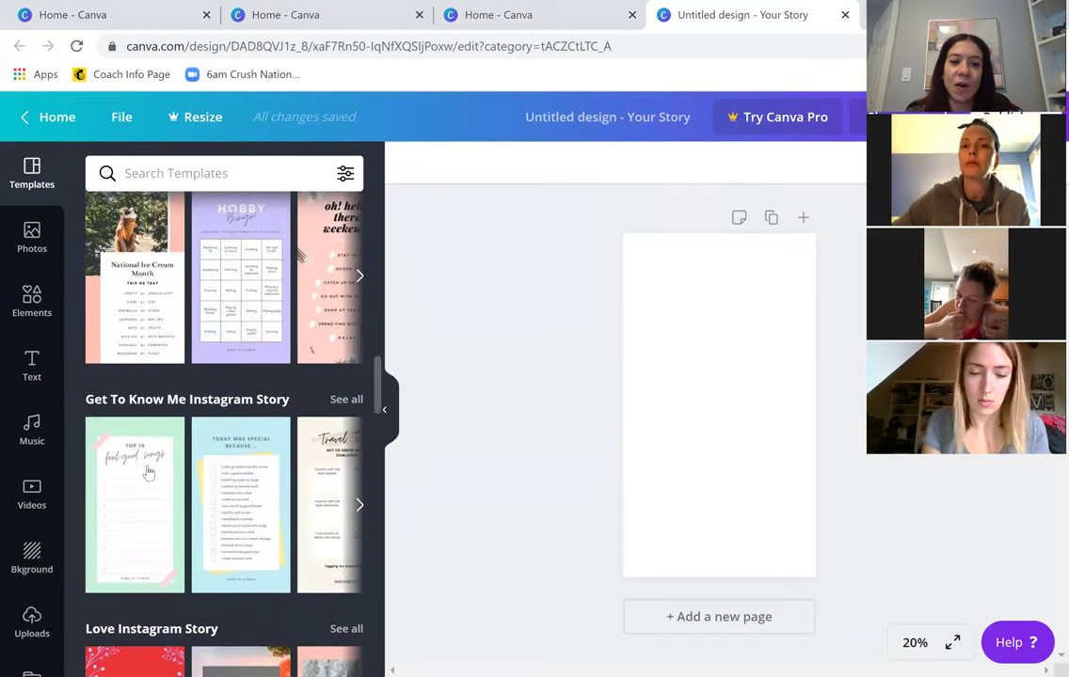
{"action": "scroll", "coordinate": [148, 472], "scroll_direction": "down", "scroll_amount": 4}
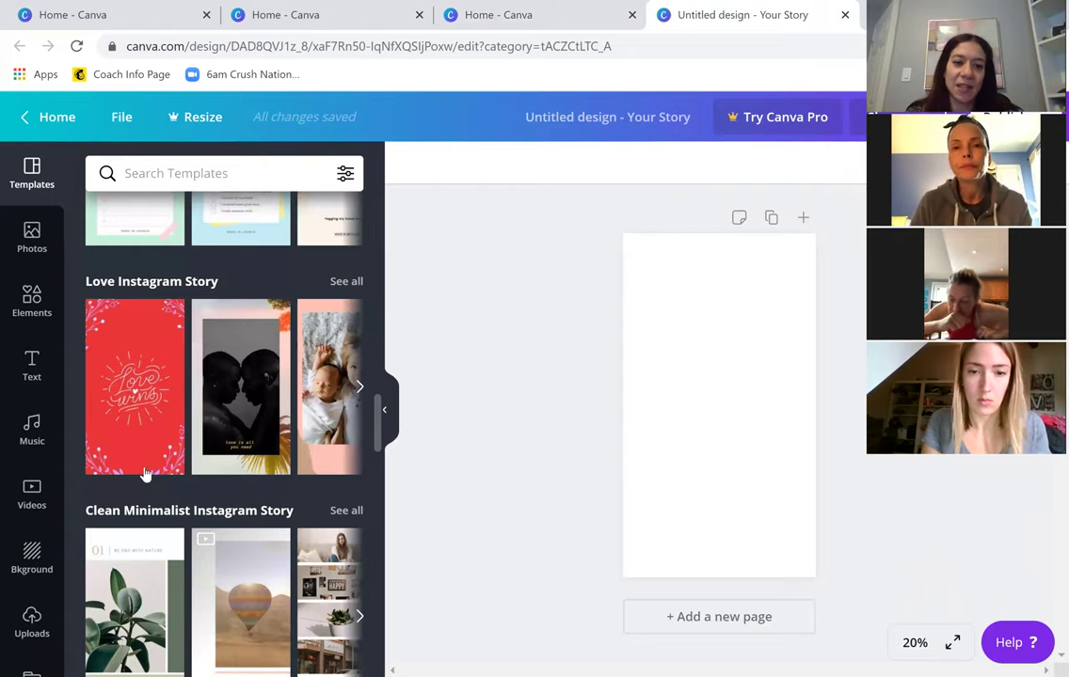
{"action": "scroll", "coordinate": [146, 473], "scroll_direction": "down", "scroll_amount": 2}
{"action": "scroll", "coordinate": [137, 441], "scroll_direction": "down", "scroll_amount": 1}
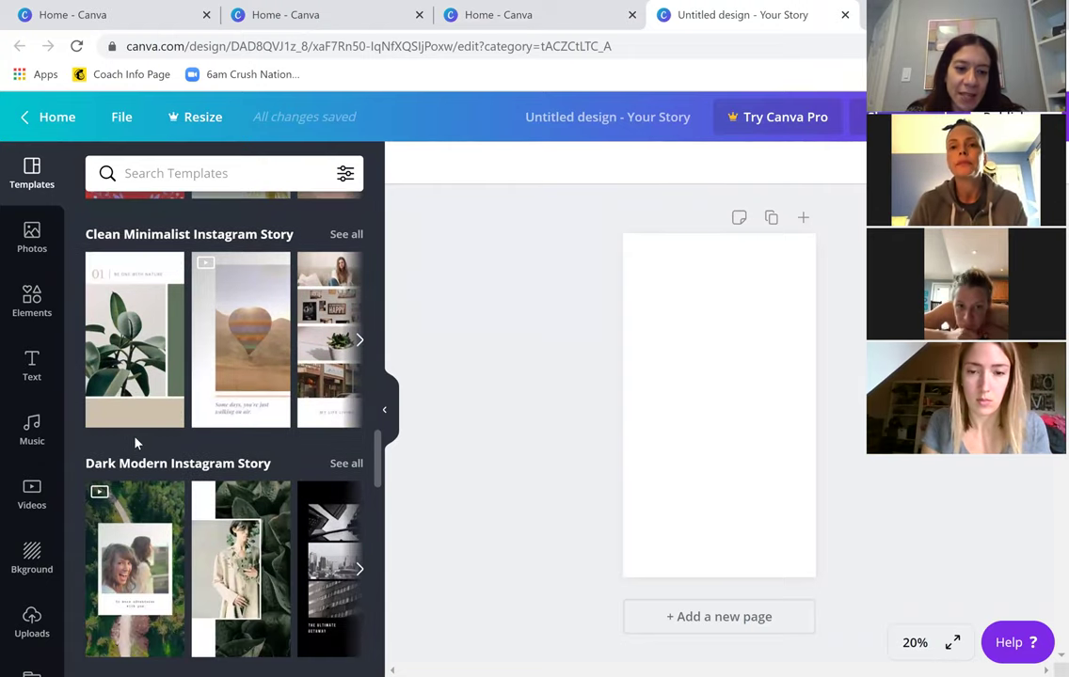
{"action": "scroll", "coordinate": [137, 443], "scroll_direction": "down", "scroll_amount": 2}
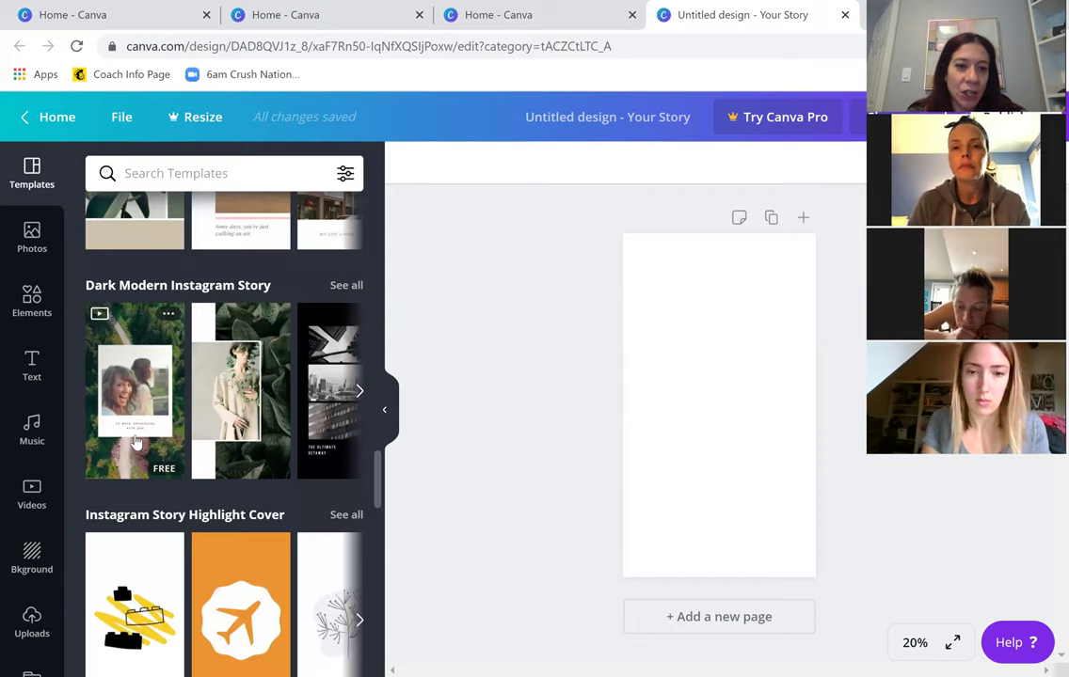
{"action": "scroll", "coordinate": [136, 441], "scroll_direction": "down", "scroll_amount": 1}
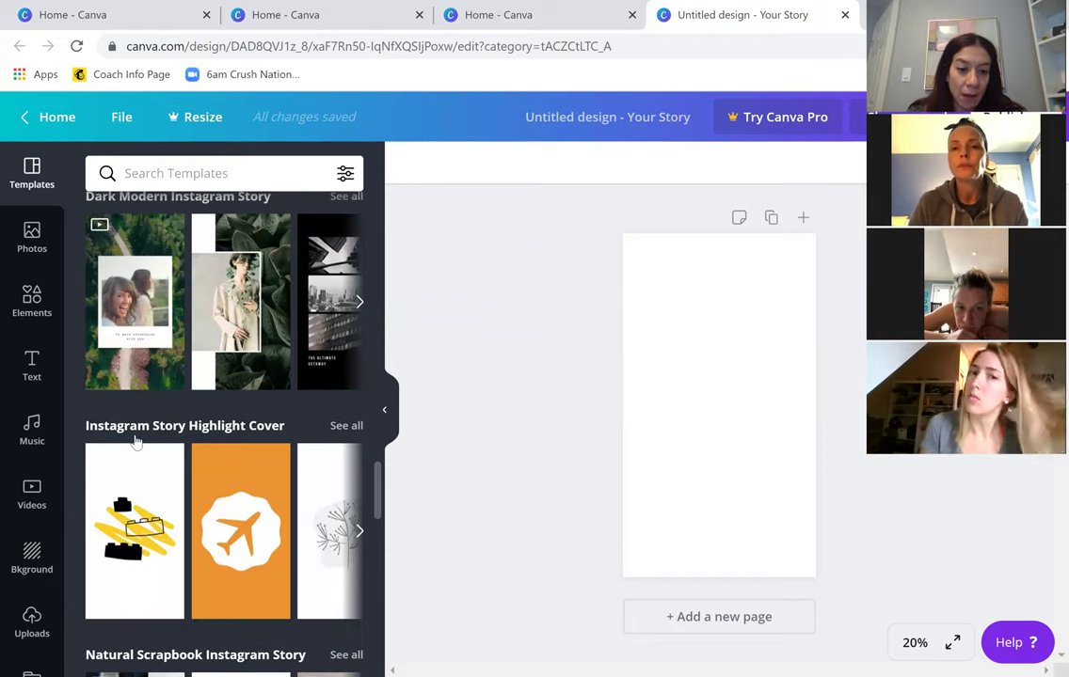
{"action": "scroll", "coordinate": [239, 405], "scroll_direction": "down", "scroll_amount": 4}
{"action": "left_click", "coordinate": [241, 402]}
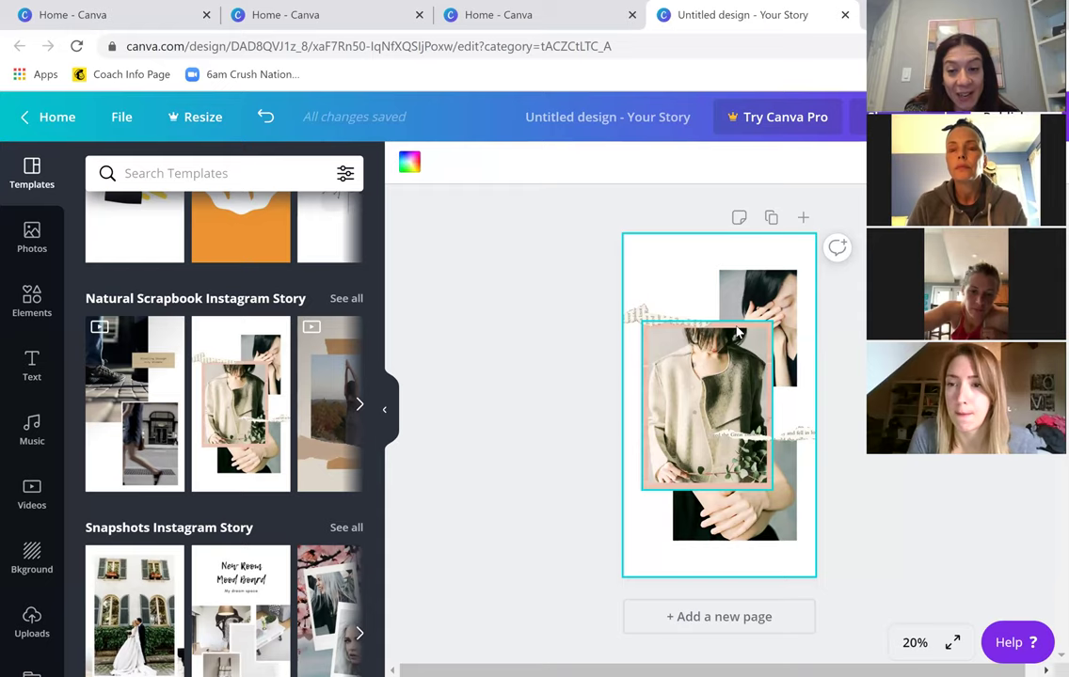
Replace the pink-framed center photo with the uploaded picture of the woman in a grey T-shirt.
{"action": "left_click", "coordinate": [739, 329]}
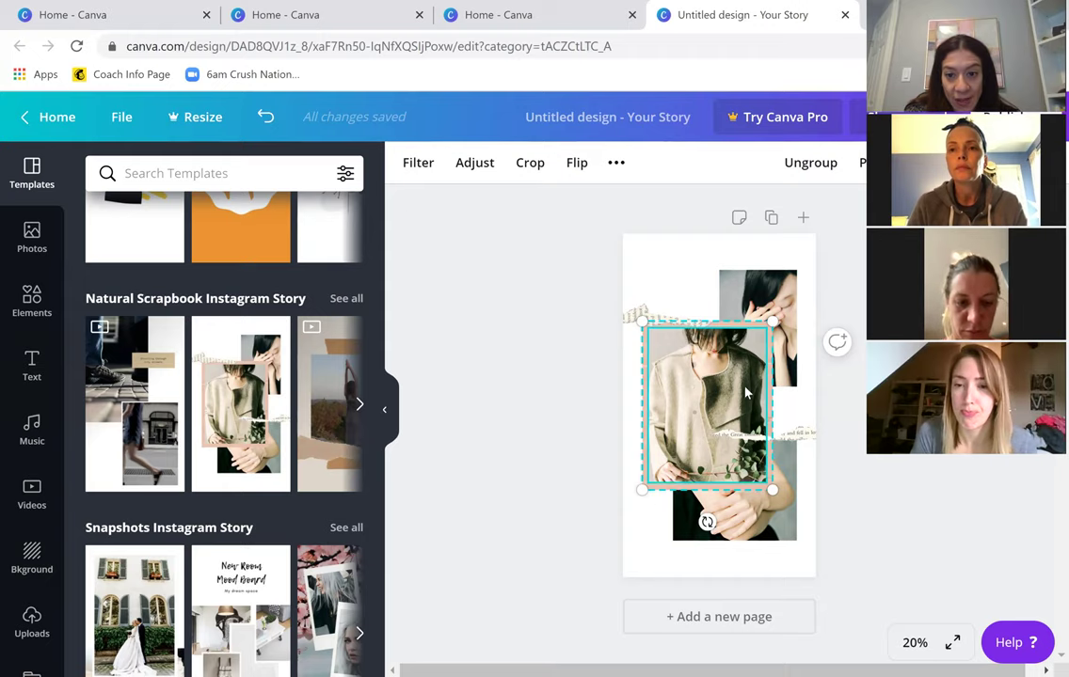
{"action": "left_click", "coordinate": [32, 618]}
{"action": "mouse_move", "coordinate": [279, 429]}
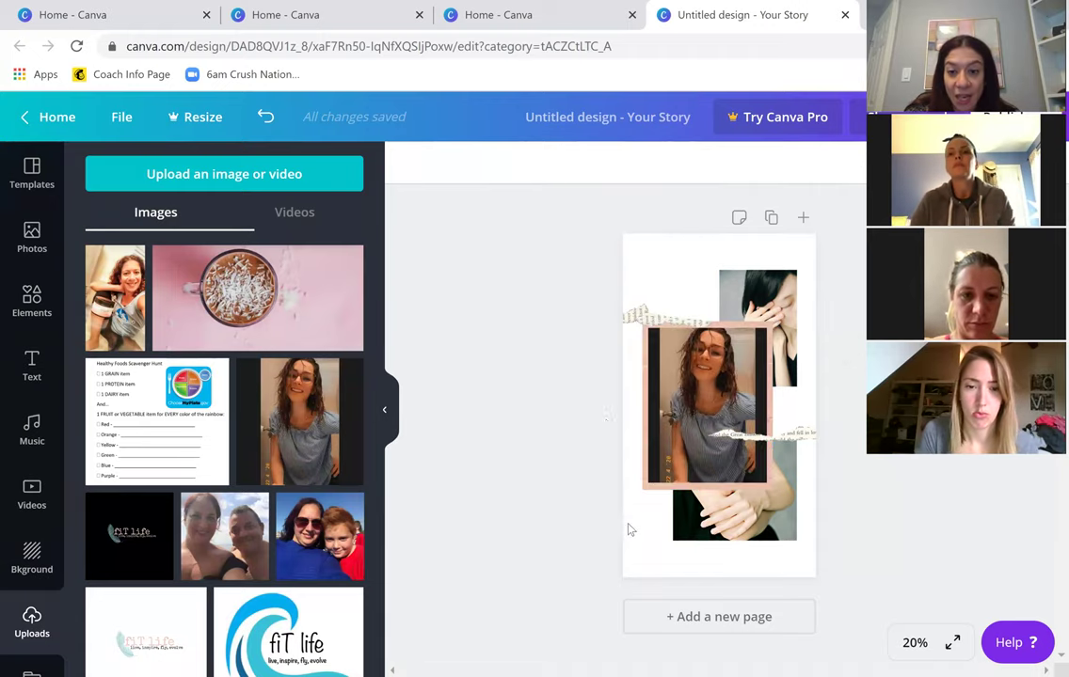
Replace the upper photo with the uploaded portrait of the woman in a scarf and the lower photo with the pizza-eating picture.
{"action": "scroll", "coordinate": [241, 527], "scroll_direction": "down", "scroll_amount": 3}
{"action": "scroll", "coordinate": [240, 471], "scroll_direction": "down", "scroll_amount": 2}
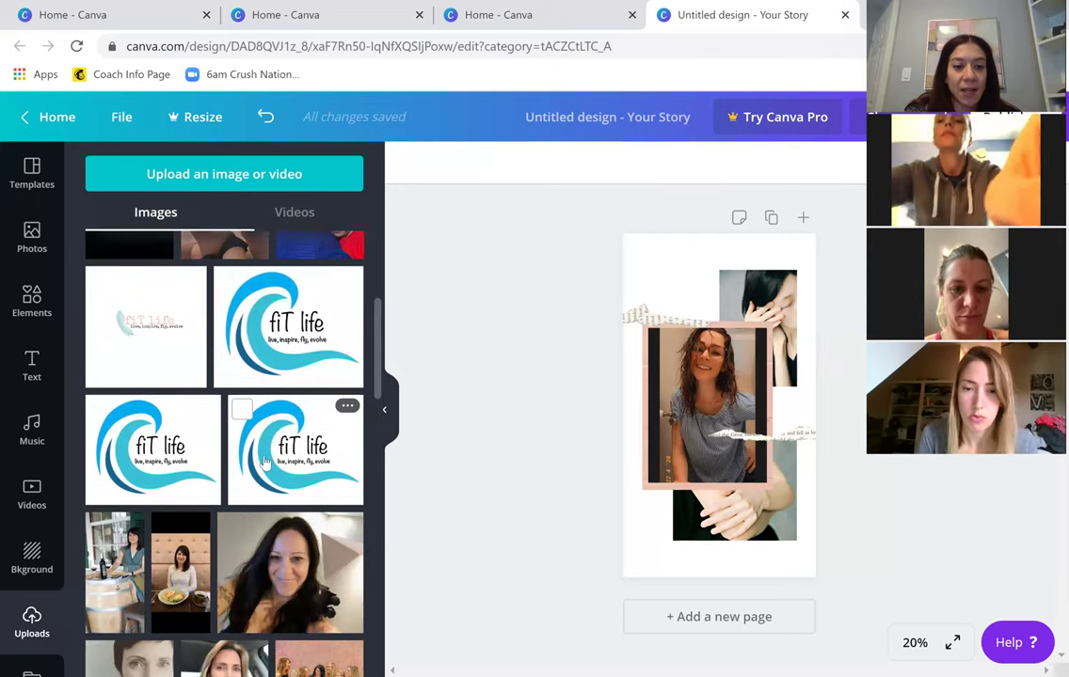
{"action": "scroll", "coordinate": [235, 372], "scroll_direction": "down", "scroll_amount": 3}
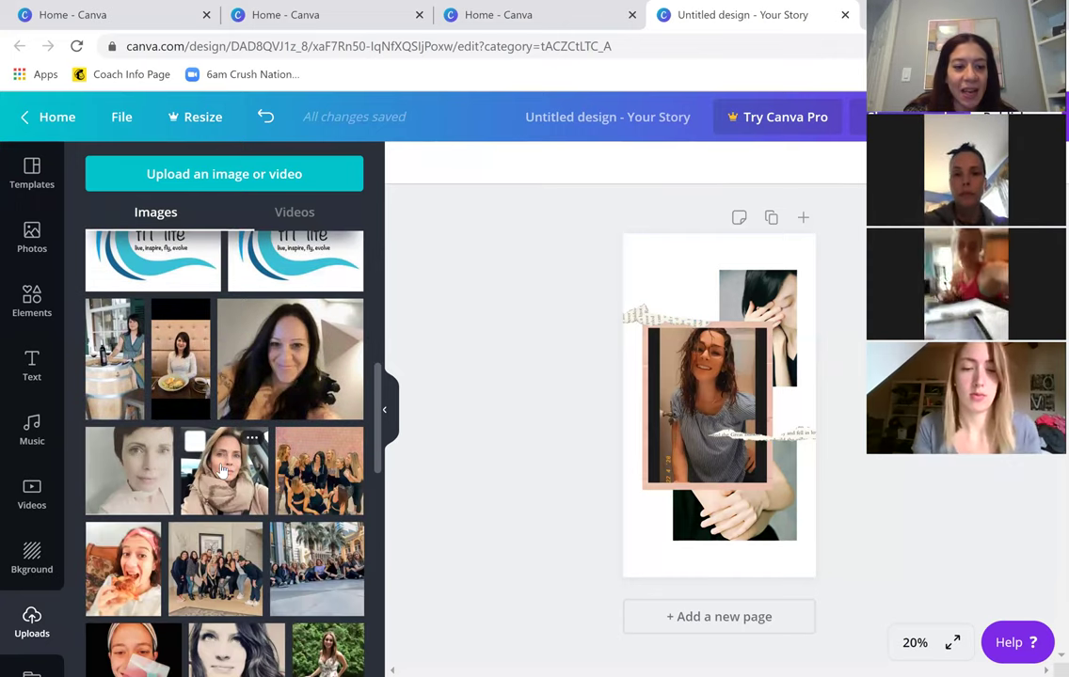
{"action": "left_click", "coordinate": [222, 471]}
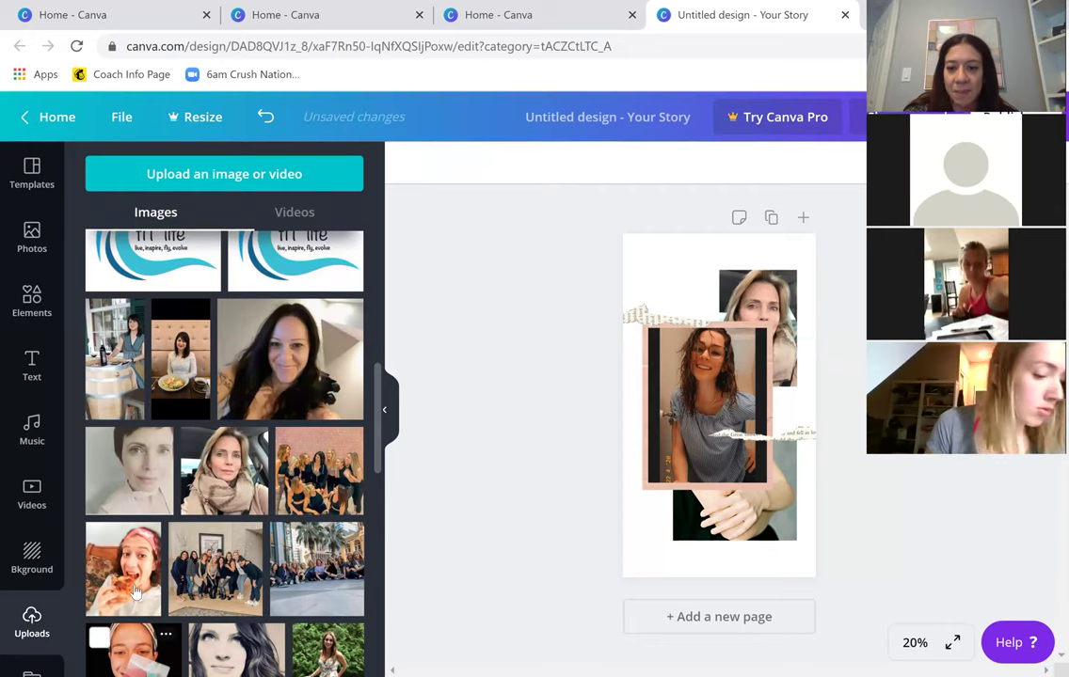
{"action": "left_click_drag", "start_coordinate": [135, 590], "coordinate": [670, 528]}
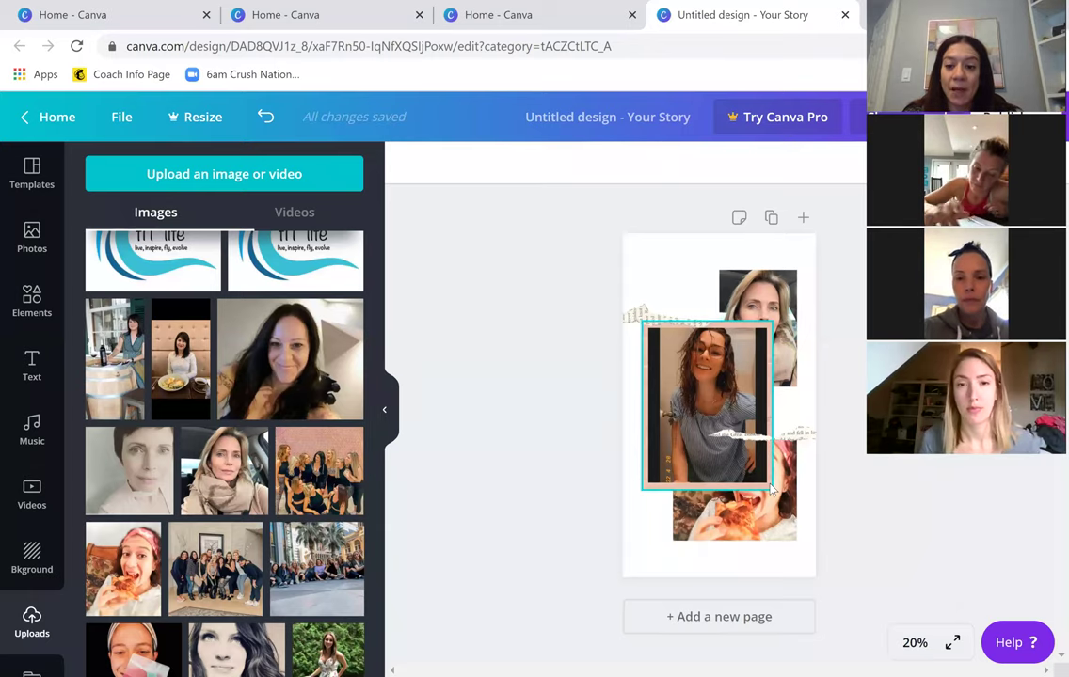
Spread the three photos apart, moving the pizza picture down, the scarf portrait up and the framed photo toward the left page edge.
{"action": "left_click_drag", "start_coordinate": [770, 487], "coordinate": [778, 505]}
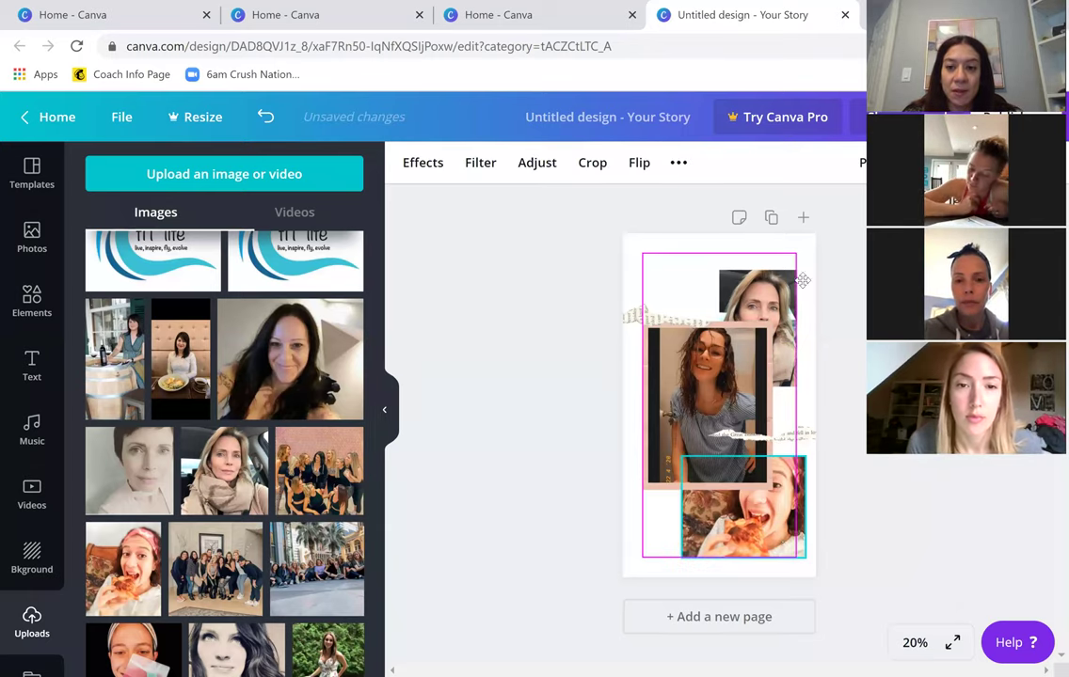
{"action": "left_click_drag", "start_coordinate": [802, 279], "coordinate": [811, 252]}
{"action": "left_click_drag", "start_coordinate": [725, 390], "coordinate": [719, 389]}
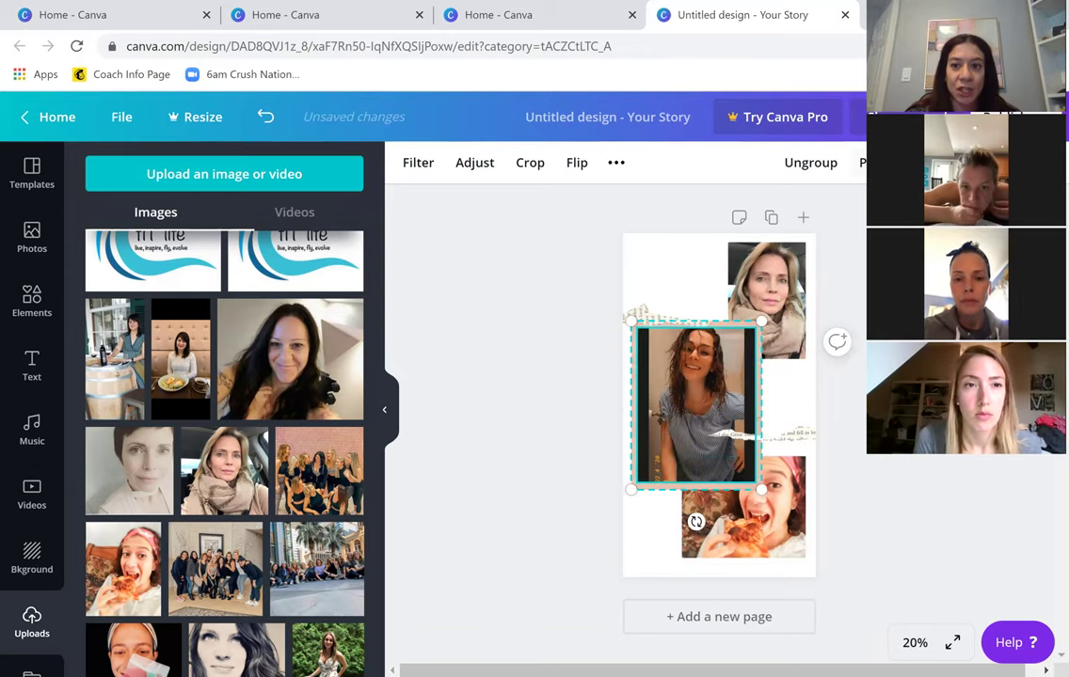
Send the pink-framed photo backward so that the other two photos overlap it.
{"action": "left_click", "coordinate": [862, 162]}
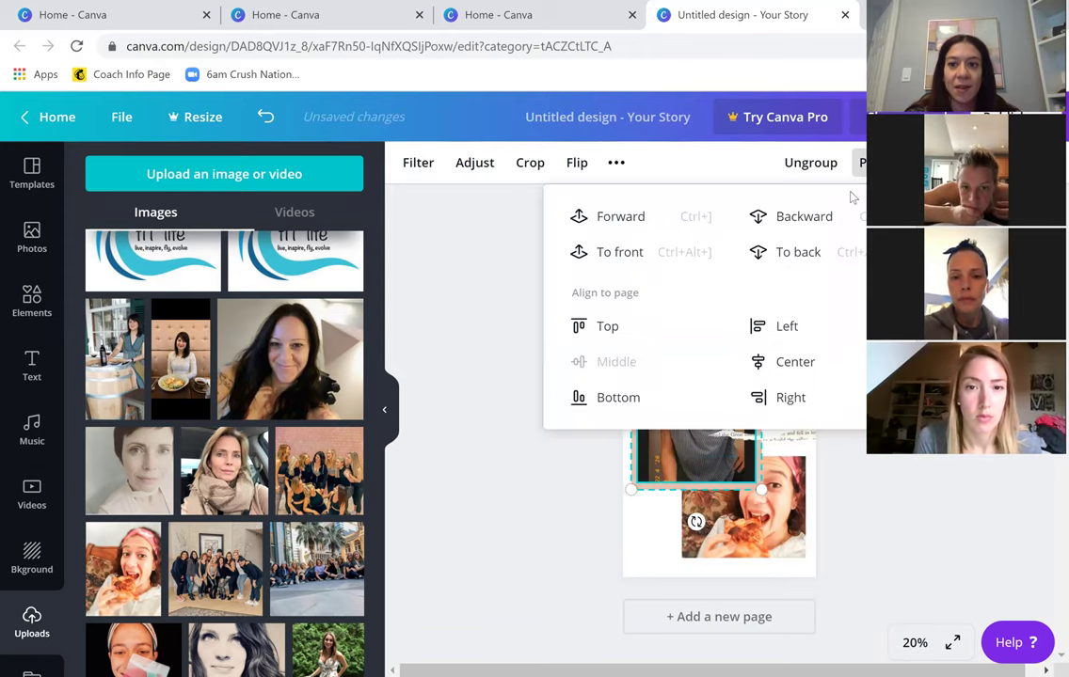
{"action": "left_click", "coordinate": [807, 218]}
{"action": "key", "text": "Escape"}
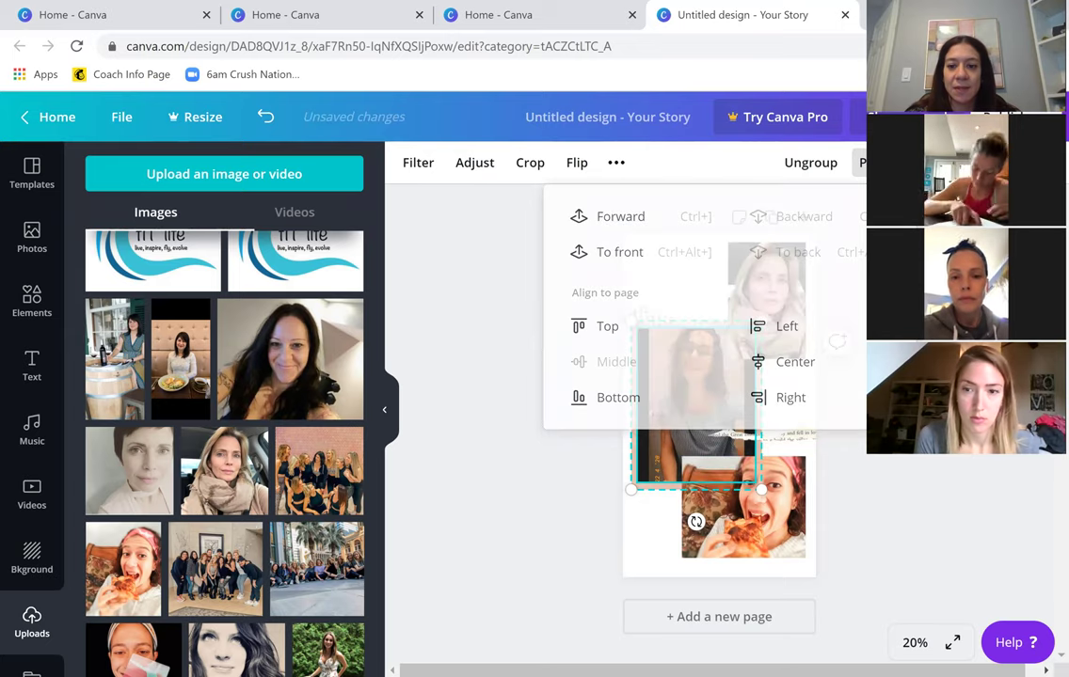
{"action": "key", "text": "Escape"}
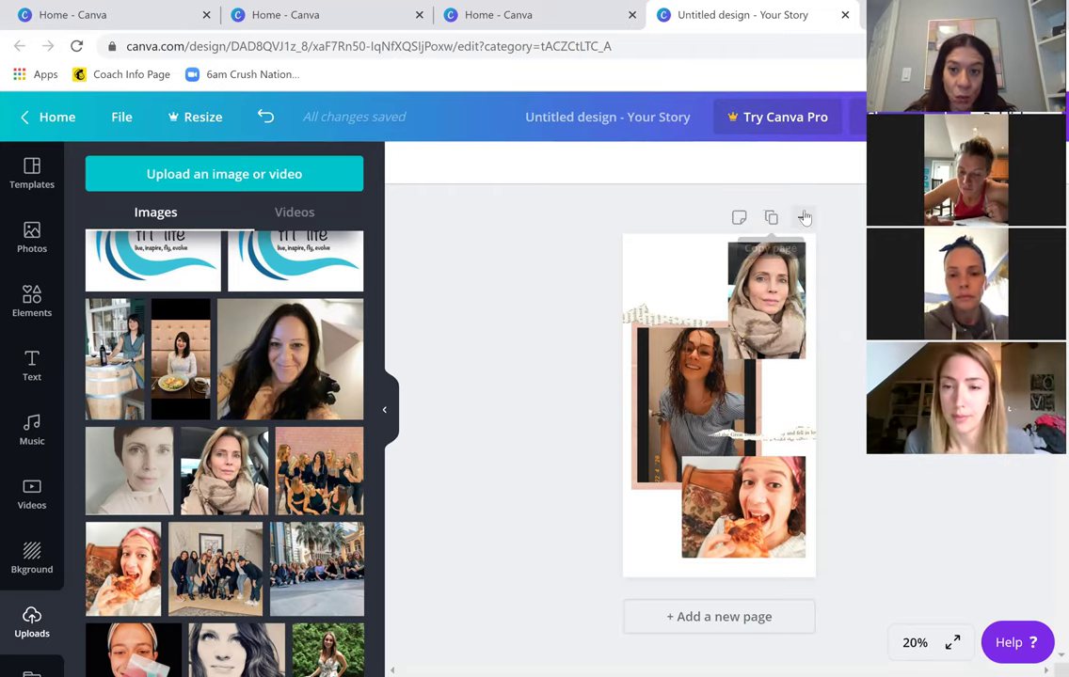
Add a second page and apply the Natural Scrapbook template with brown torn paper around a single photo.
{"action": "left_click", "coordinate": [804, 217]}
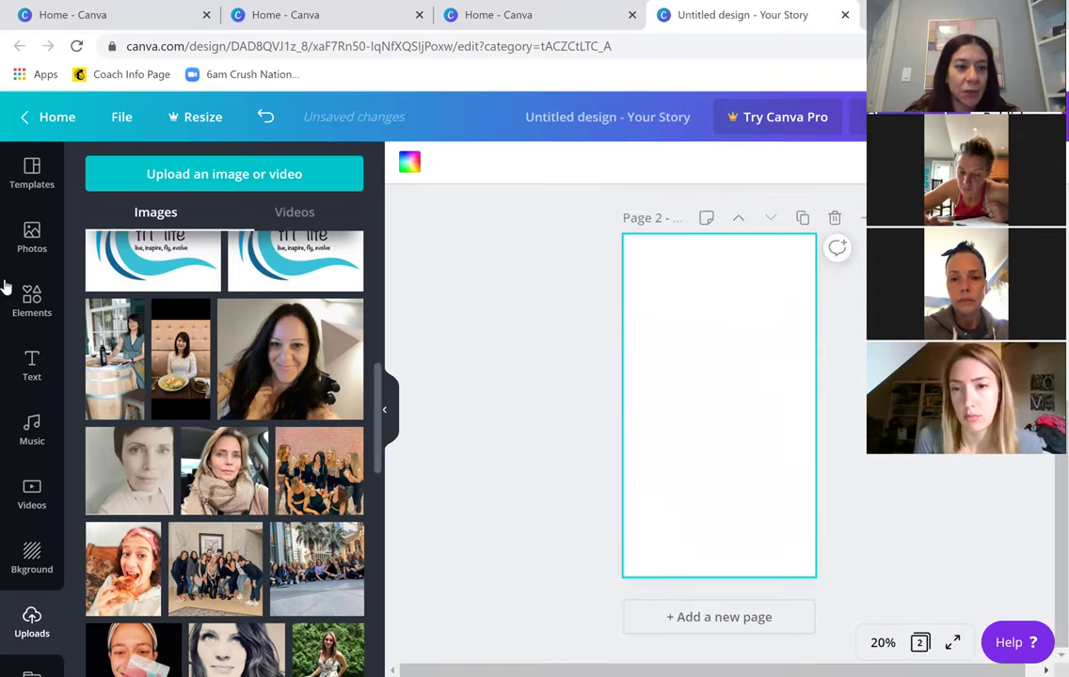
{"action": "left_click", "coordinate": [34, 178]}
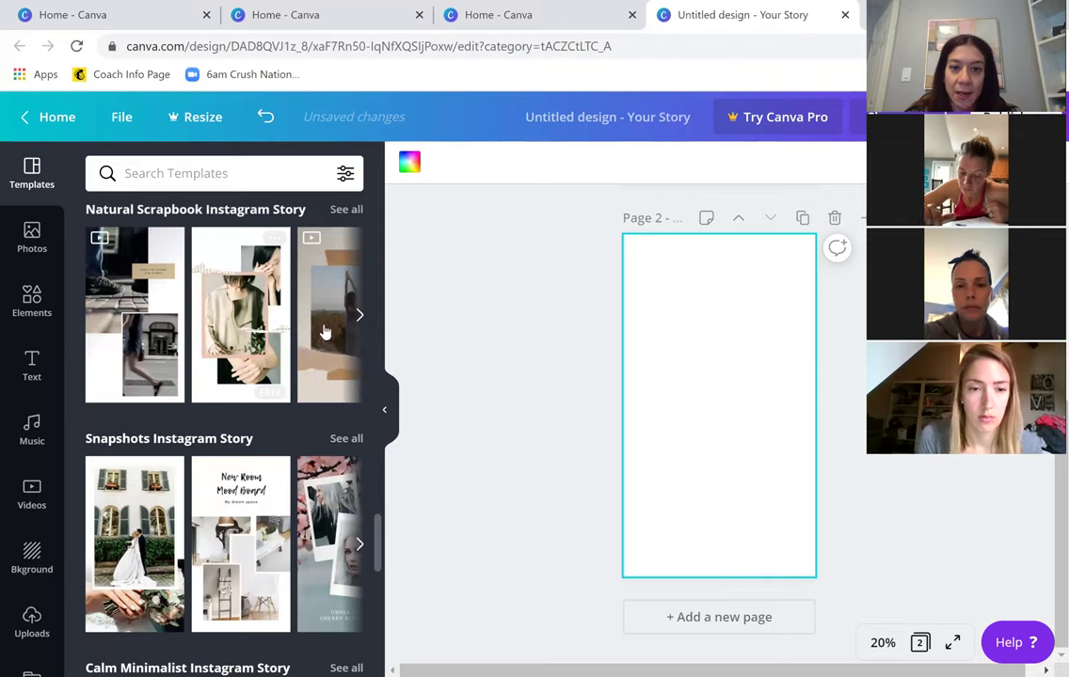
{"action": "left_click", "coordinate": [310, 301]}
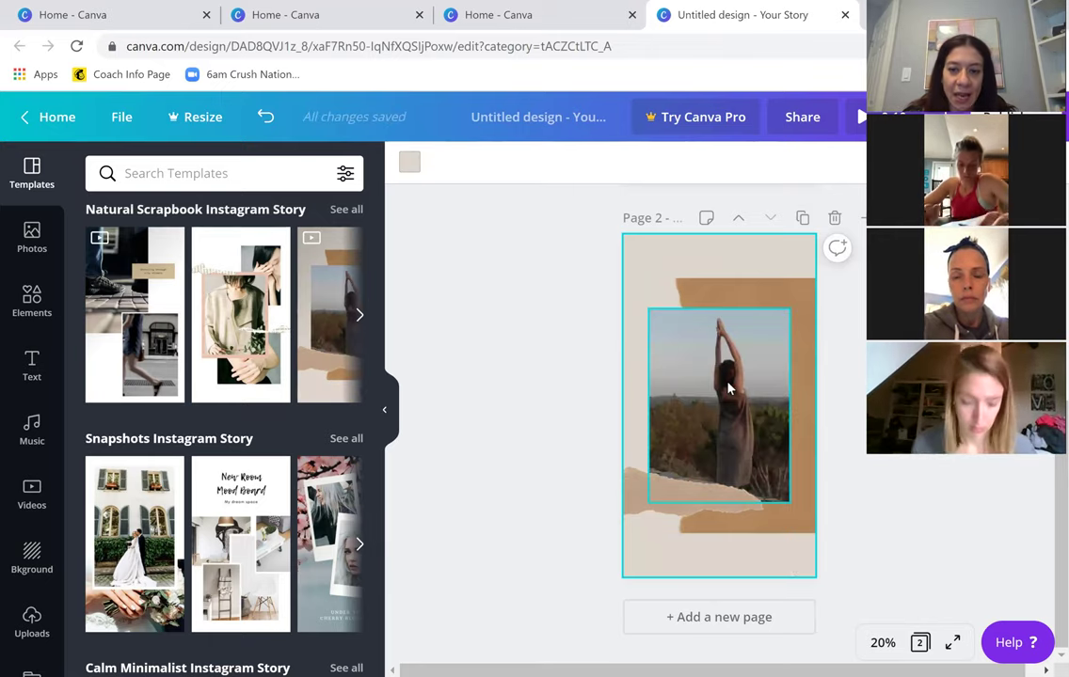
Replace the photo on page 2 with the uploaded picture of the woman beside a canal.
{"action": "left_click", "coordinate": [32, 618]}
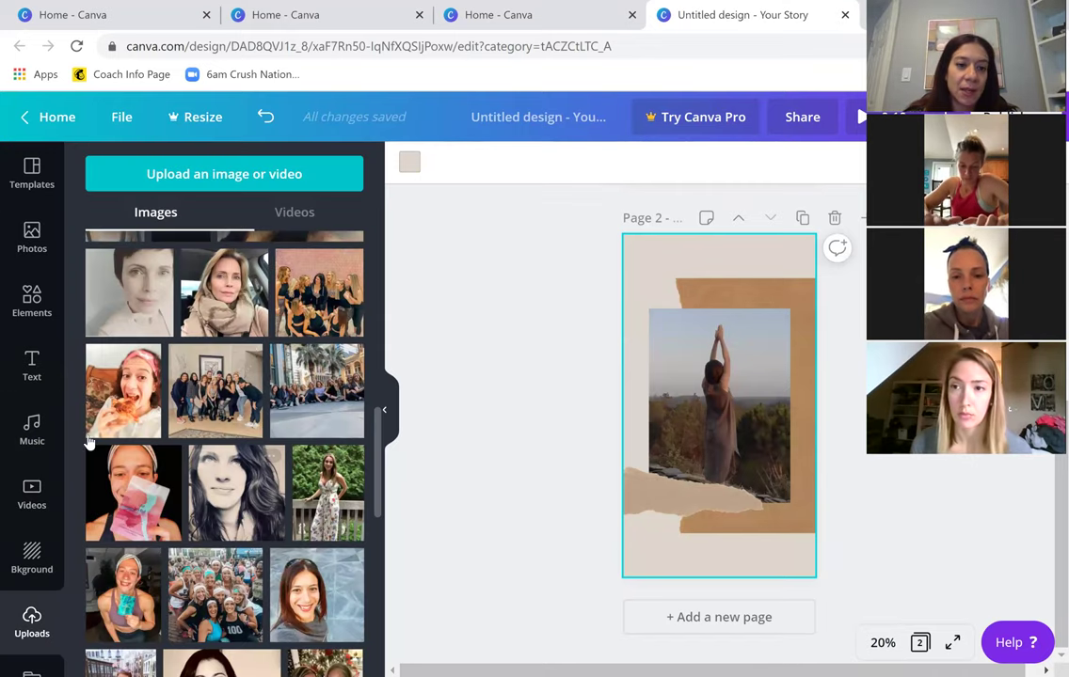
{"action": "scroll", "coordinate": [113, 432], "scroll_direction": "down", "scroll_amount": 3}
{"action": "left_click_drag", "start_coordinate": [139, 436], "coordinate": [788, 428]}
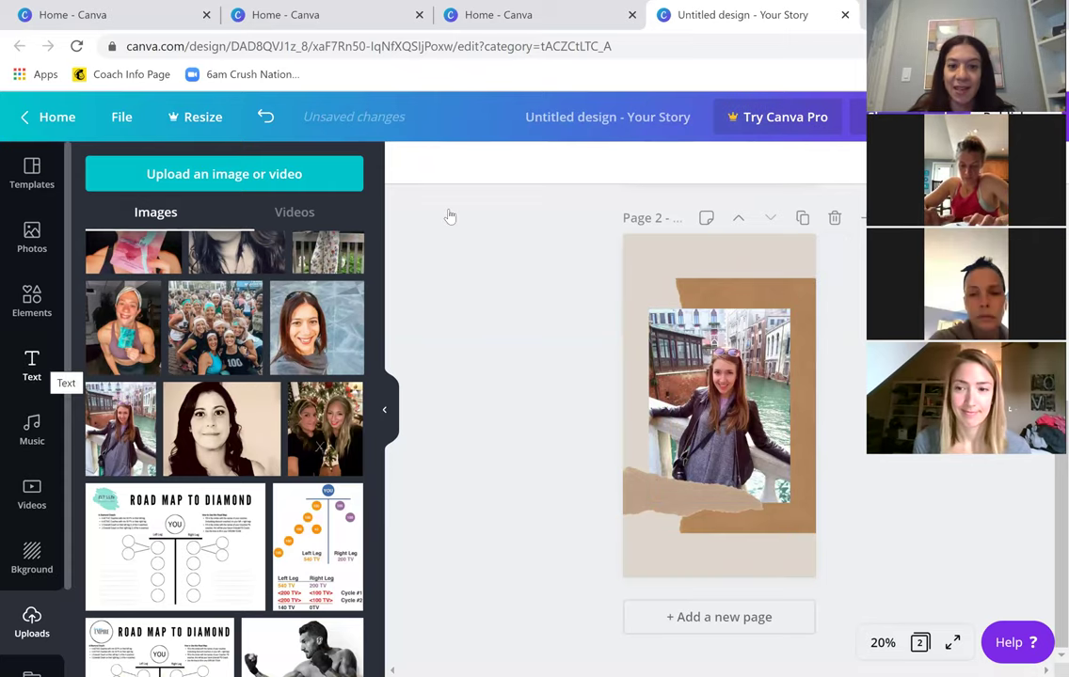
Add the "love and joy" script text from the font combinations to page 2 and place it above the photo.
{"action": "left_click", "coordinate": [40, 365]}
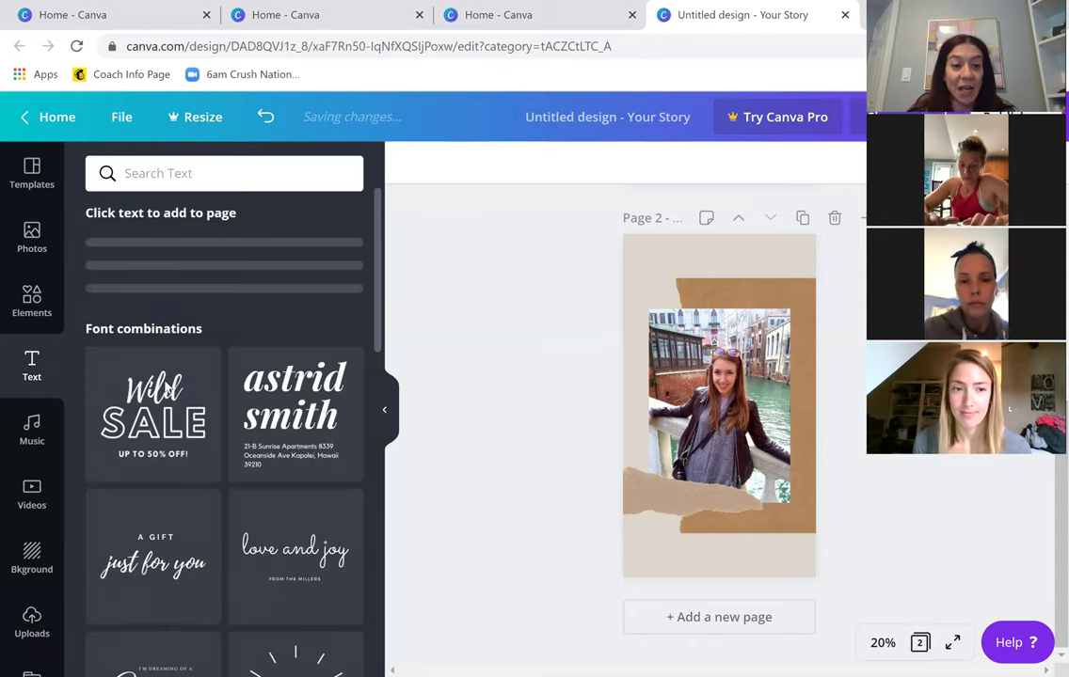
{"action": "scroll", "coordinate": [169, 401], "scroll_direction": "down", "scroll_amount": 1}
{"action": "scroll", "coordinate": [272, 461], "scroll_direction": "up", "scroll_amount": 2}
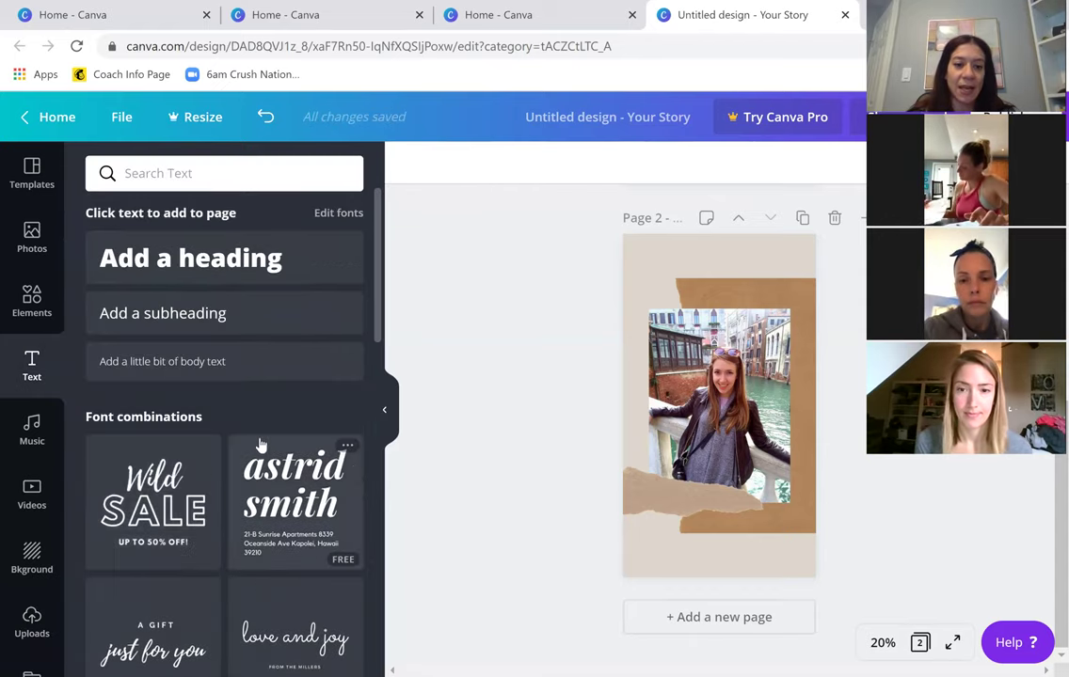
{"action": "scroll", "coordinate": [315, 421], "scroll_direction": "down", "scroll_amount": 2}
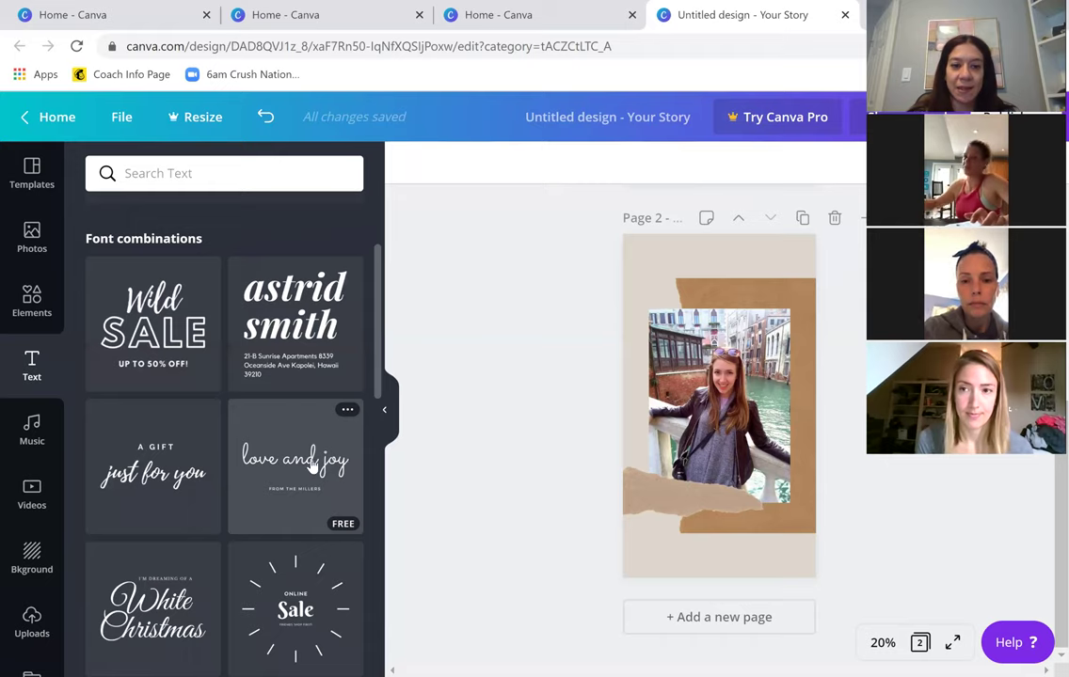
{"action": "left_click", "coordinate": [287, 423]}
{"action": "left_click_drag", "start_coordinate": [688, 405], "coordinate": [739, 326]}
{"action": "left_click", "coordinate": [764, 262]}
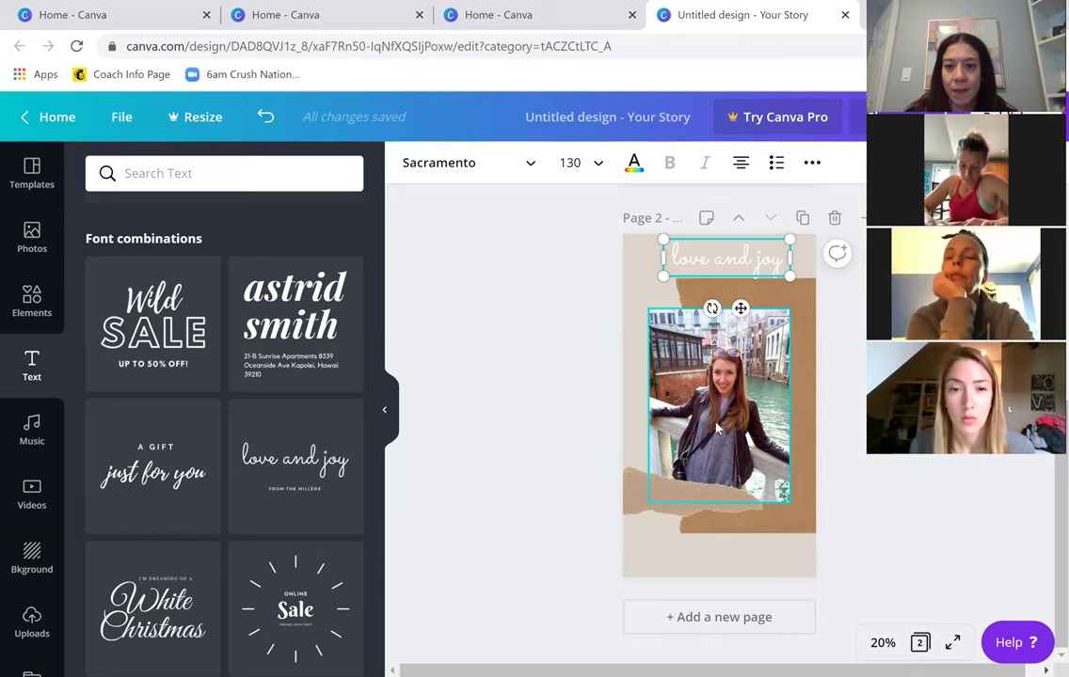
Review both story pages and the design's download options, and close the options.
{"action": "scroll", "coordinate": [743, 404], "scroll_direction": "up", "scroll_amount": 5}
{"action": "scroll", "coordinate": [726, 414], "scroll_direction": "down", "scroll_amount": 5}
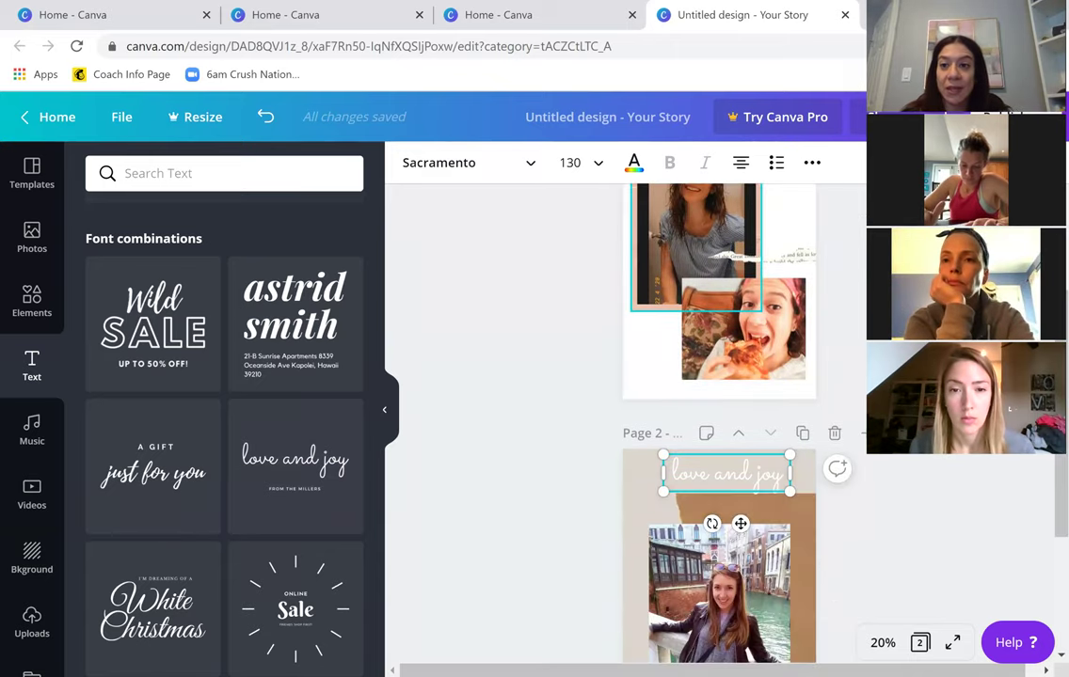
{"action": "left_click", "coordinate": [979, 117]}
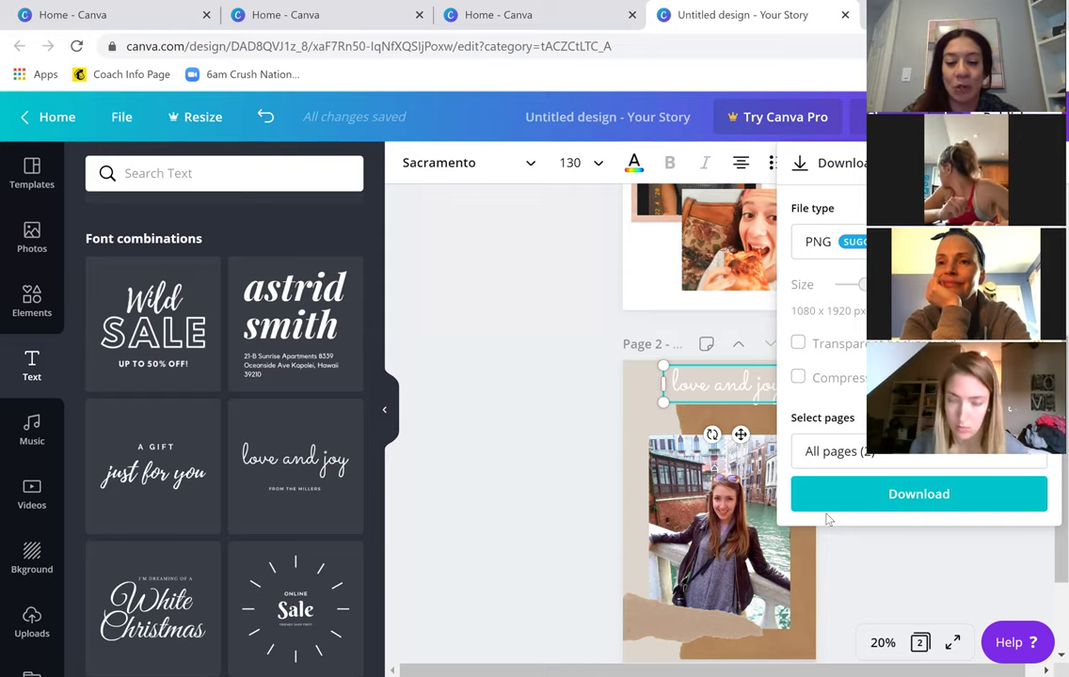
{"action": "left_click", "coordinate": [519, 405]}
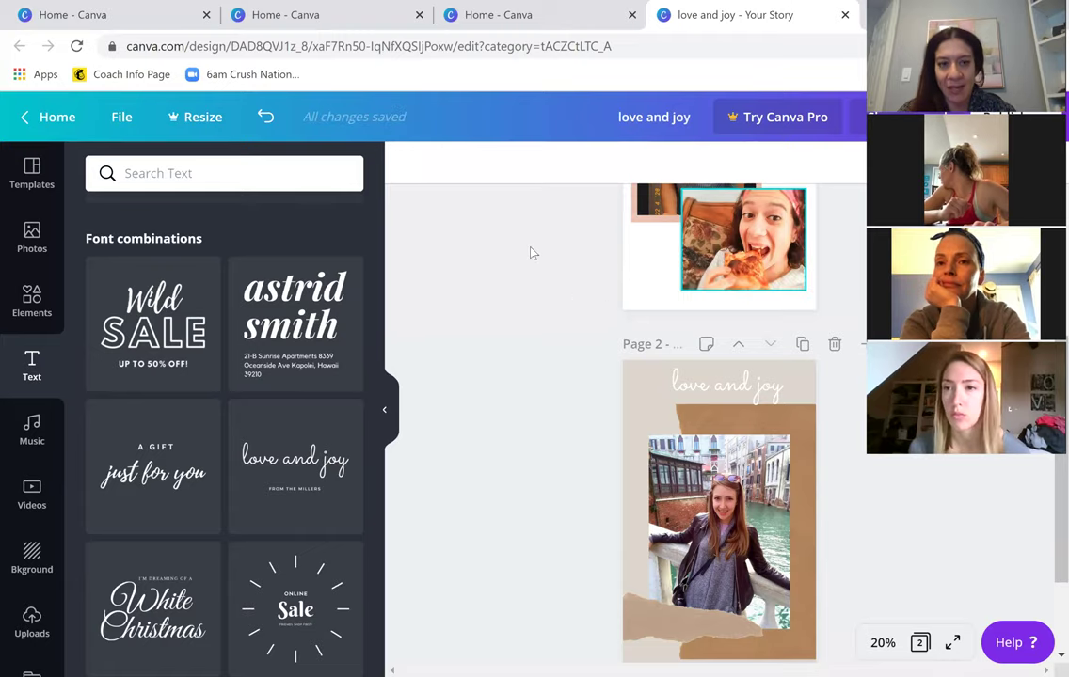
Return to the home page and make a copy of the new coach welcome post from the saved designs.
{"action": "left_click", "coordinate": [59, 118]}
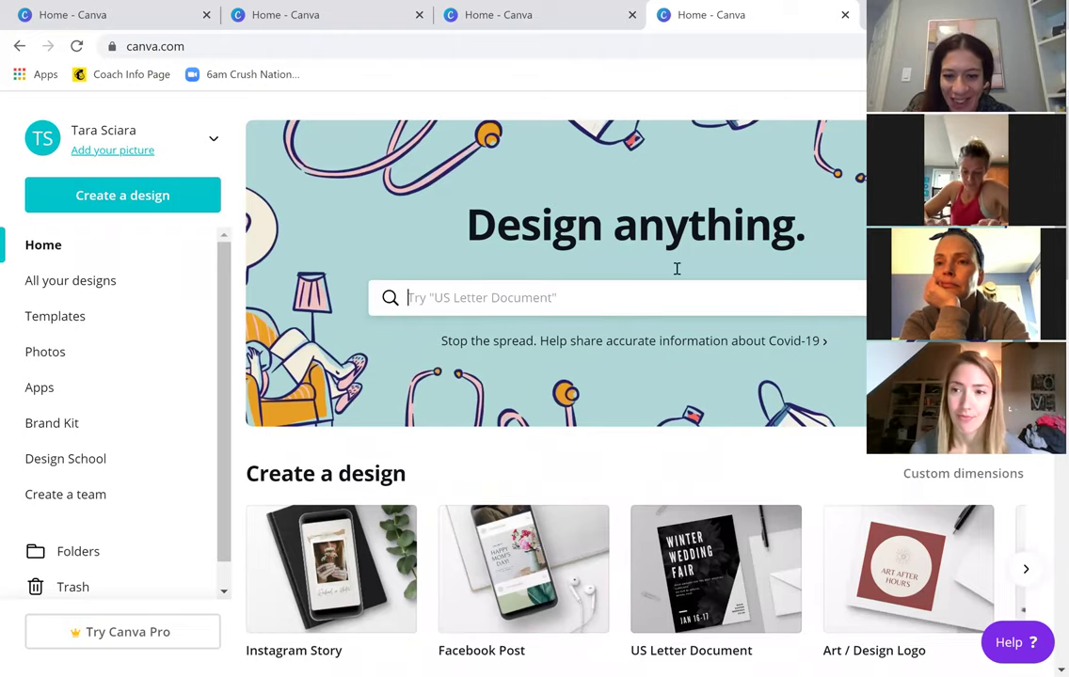
{"action": "scroll", "coordinate": [607, 216], "scroll_direction": "down", "scroll_amount": 1}
{"action": "scroll", "coordinate": [584, 374], "scroll_direction": "down", "scroll_amount": 10}
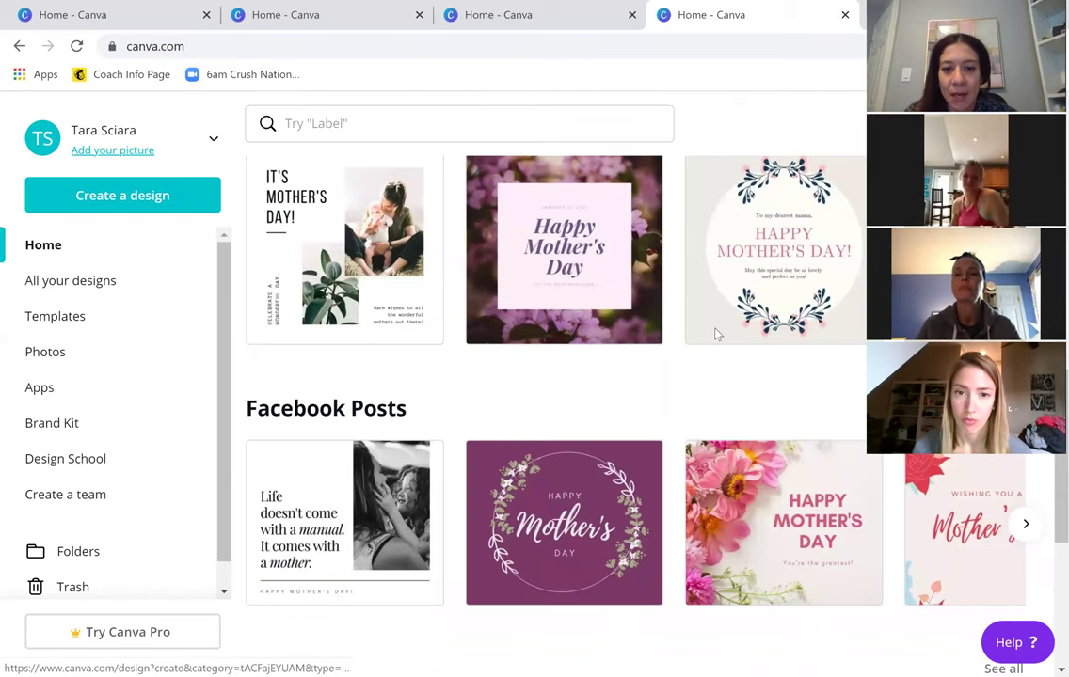
{"action": "scroll", "coordinate": [715, 337], "scroll_direction": "up", "scroll_amount": 5}
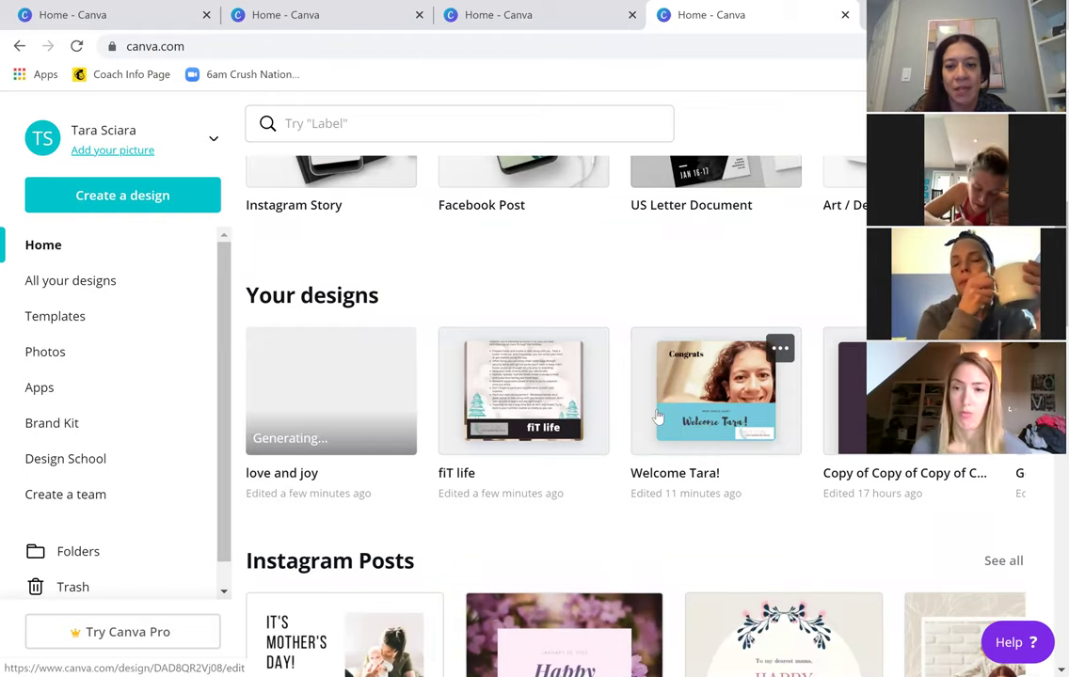
{"action": "left_click", "coordinate": [780, 350]}
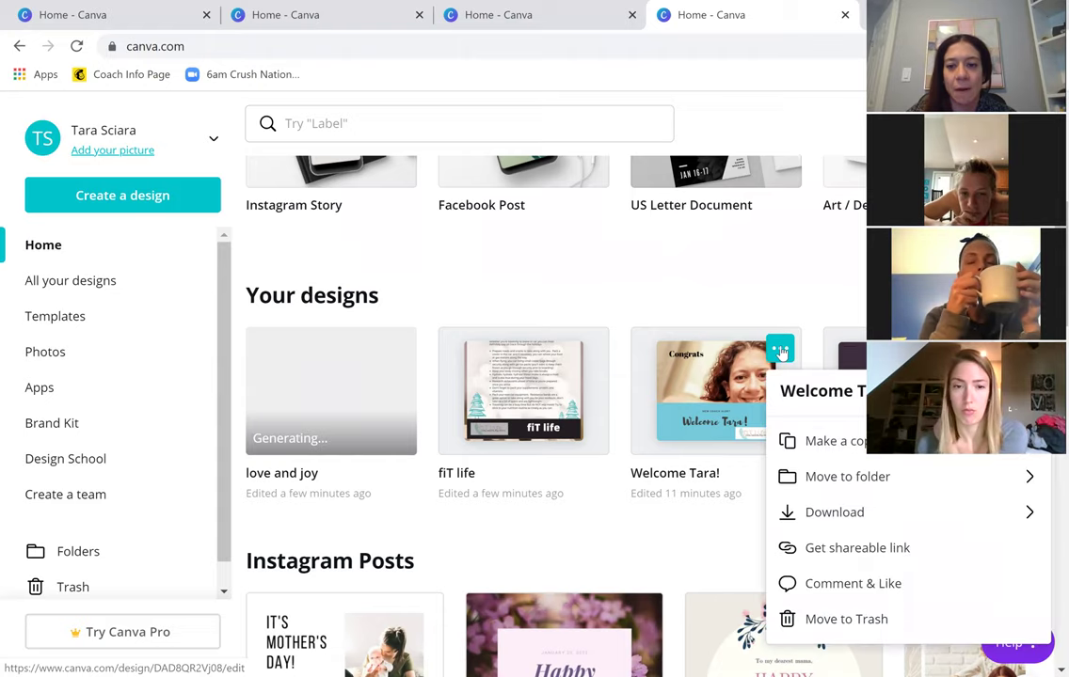
{"action": "left_click", "coordinate": [817, 440]}
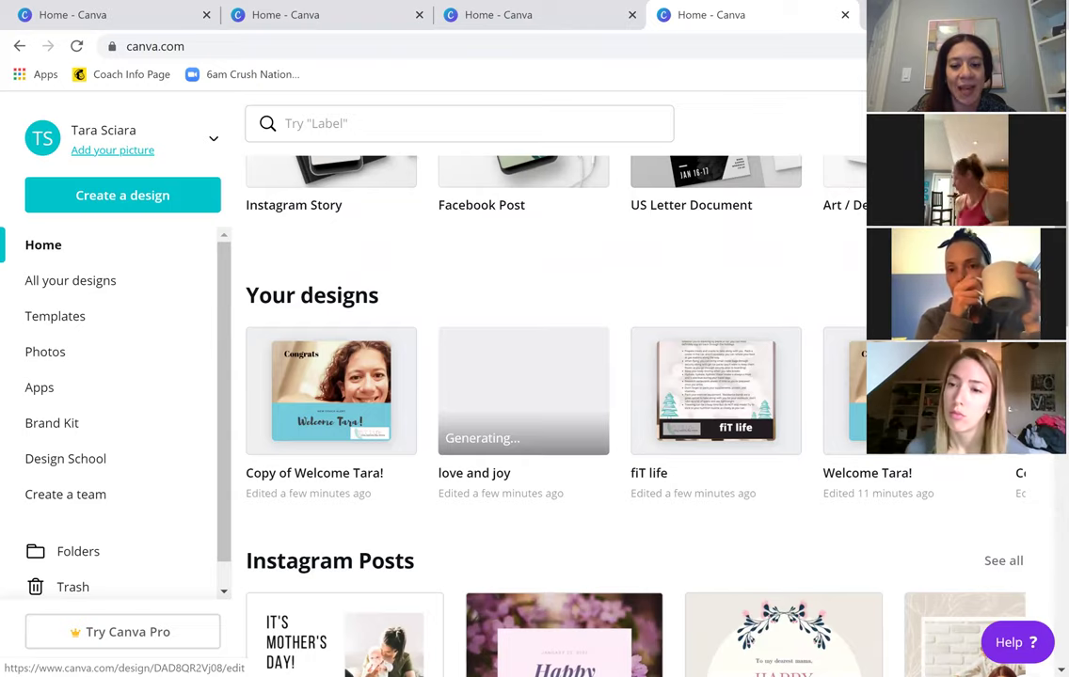
Open the copied welcome post and replace its photo with the uploaded picture of the couple at the beach.
{"action": "left_click", "coordinate": [331, 393]}
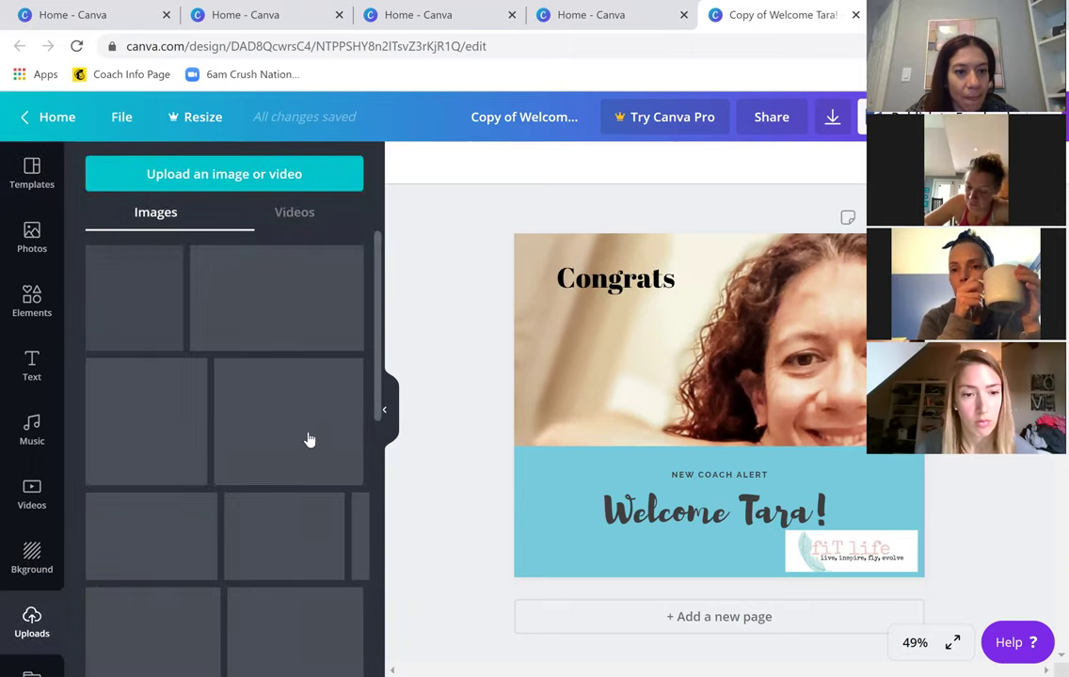
{"action": "scroll", "coordinate": [308, 438], "scroll_direction": "down", "scroll_amount": 2}
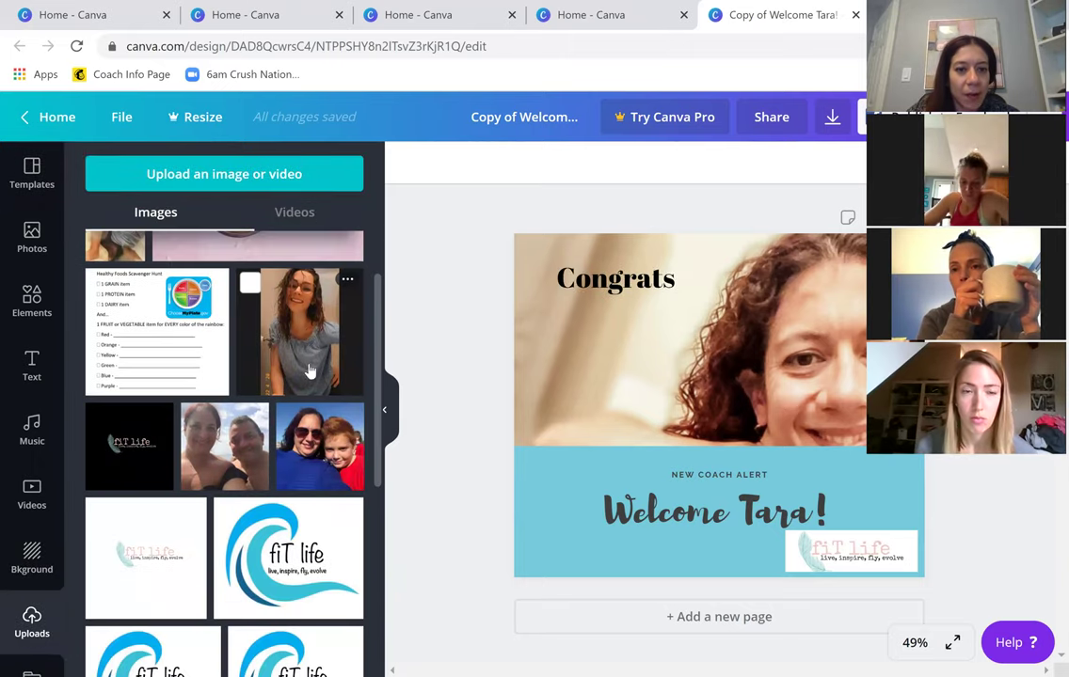
{"action": "scroll", "coordinate": [226, 372], "scroll_direction": "down", "scroll_amount": 2}
{"action": "left_click_drag", "start_coordinate": [224, 358], "coordinate": [720, 516]}
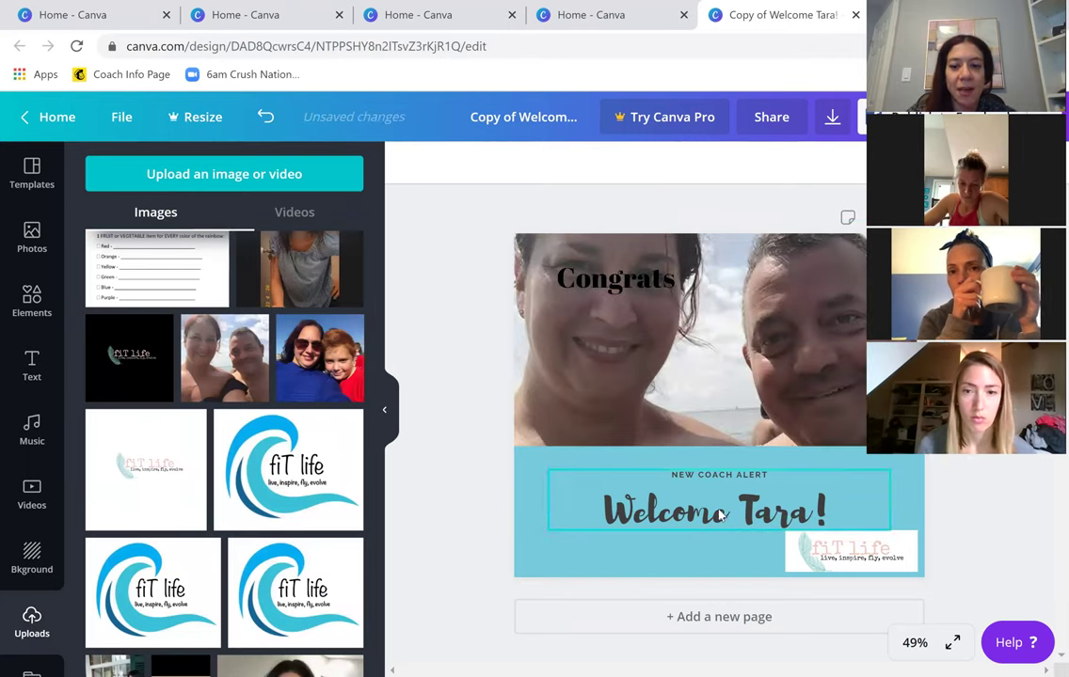
Replace the name in the copied post's Welcome headline with the new coach's first name.
{"action": "left_click", "coordinate": [719, 515]}
{"action": "left_click", "coordinate": [747, 530]}
{"action": "key", "text": "BackSpace"}
{"action": "key", "text": "BackSpace"}
{"action": "key", "text": "BackSpace"}
{"action": "key", "text": "BackSpace"}
{"action": "type", "text": "Linda"}
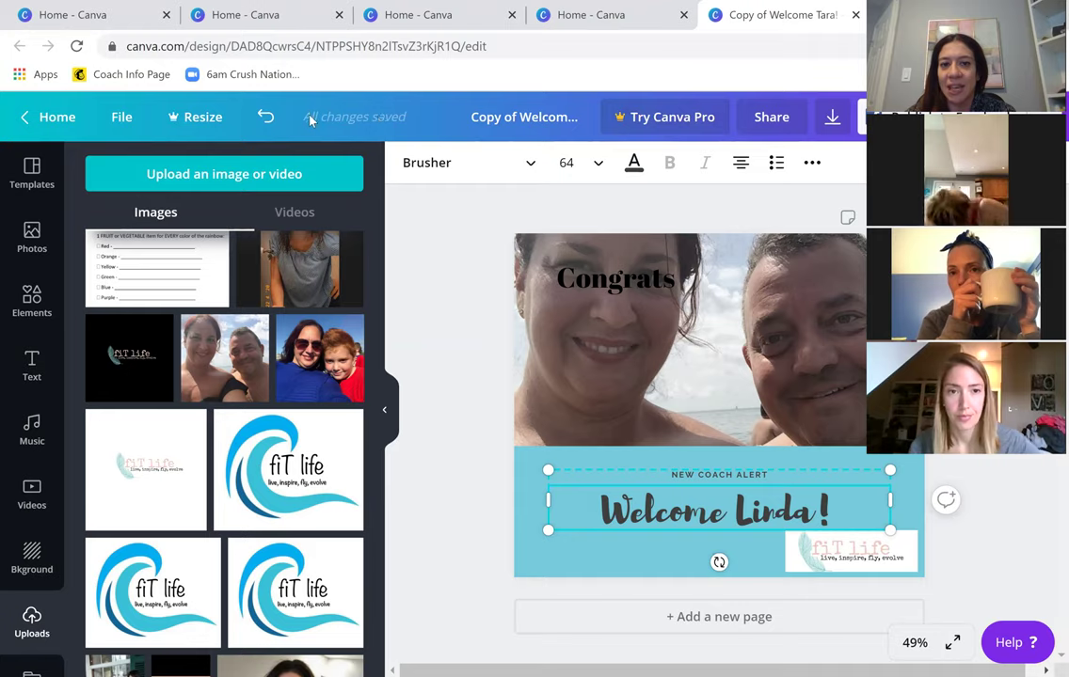
Return to the home page and look through the full collection of saved designs.
{"action": "left_click", "coordinate": [72, 120]}
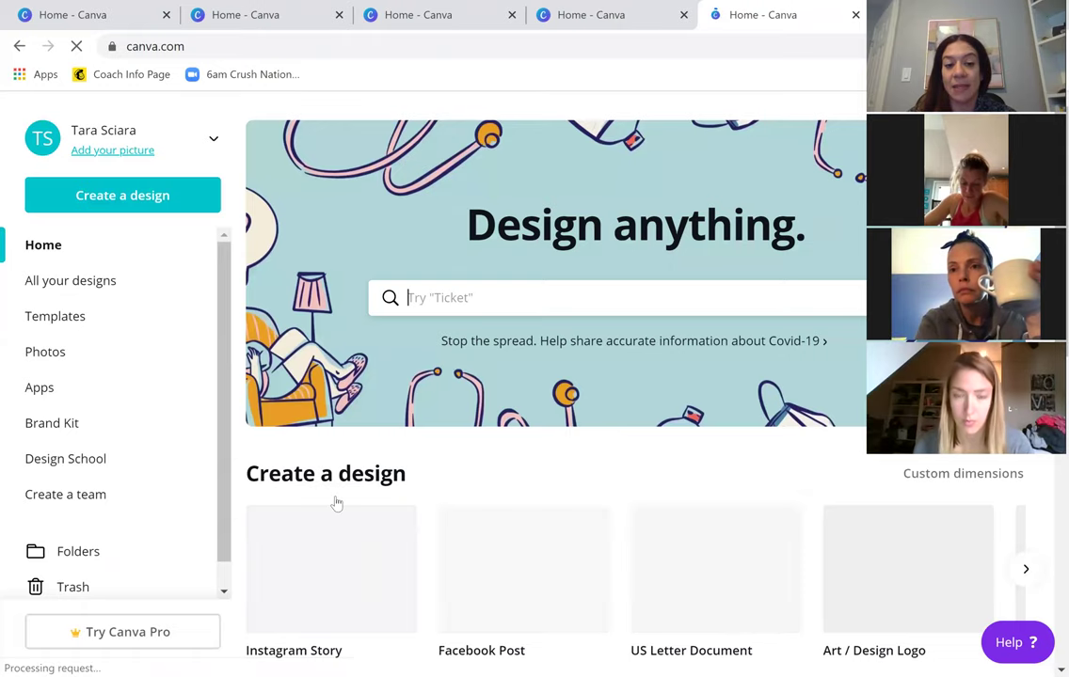
{"action": "scroll", "coordinate": [336, 489], "scroll_direction": "down", "scroll_amount": 3}
{"action": "scroll", "coordinate": [334, 362], "scroll_direction": "down", "scroll_amount": 5}
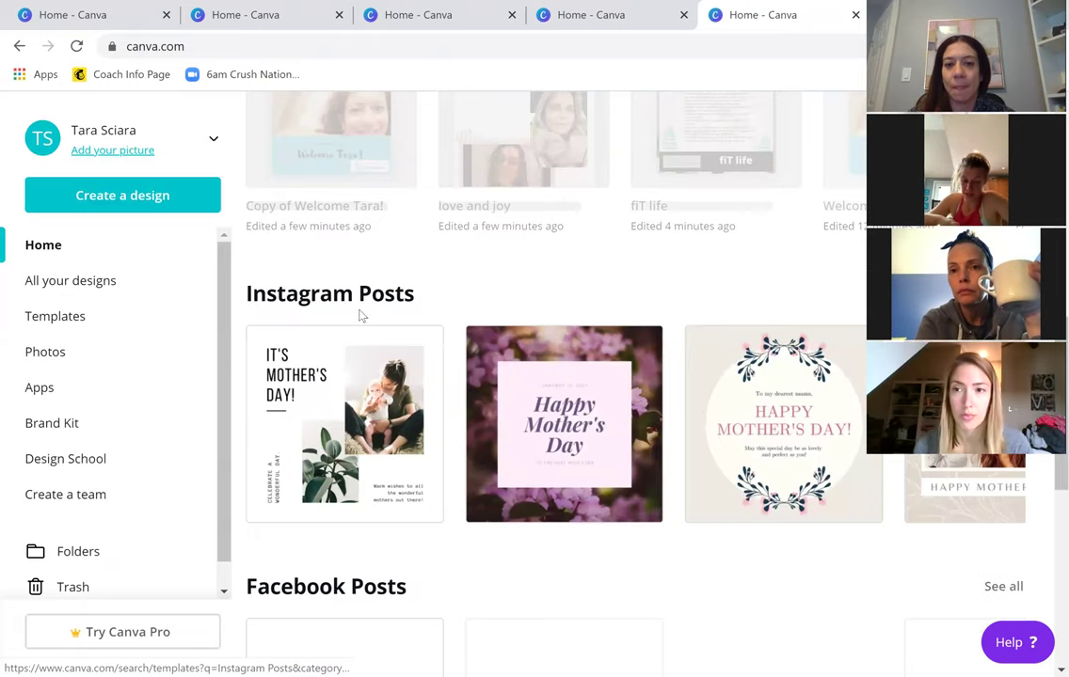
{"action": "scroll", "coordinate": [291, 367], "scroll_direction": "up", "scroll_amount": 2}
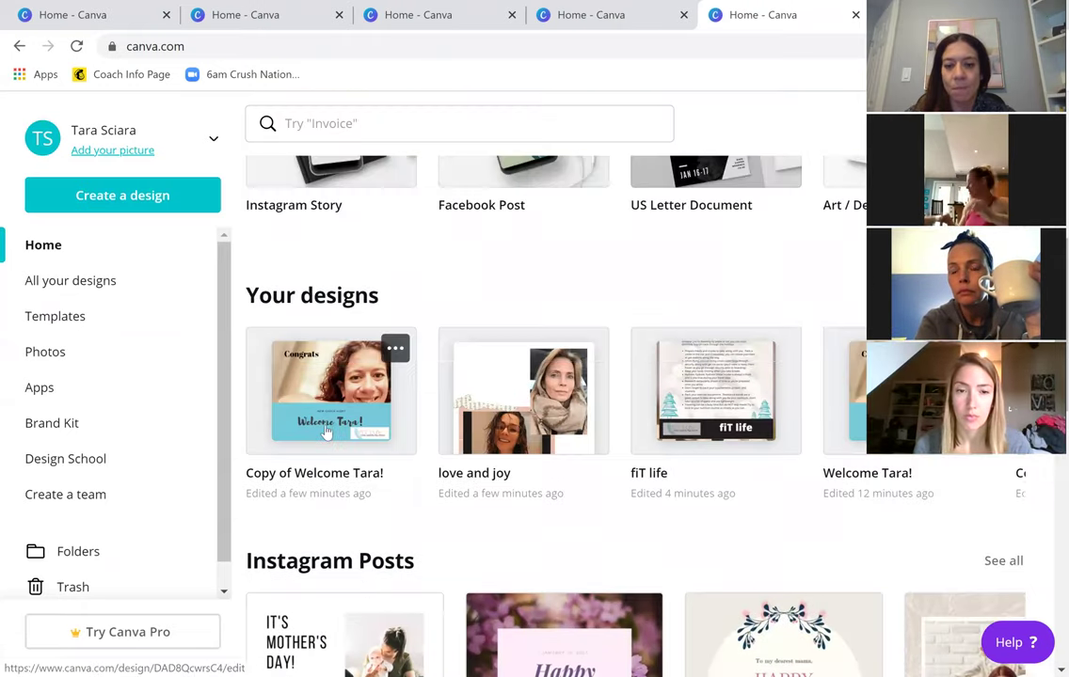
{"action": "left_click", "coordinate": [74, 290]}
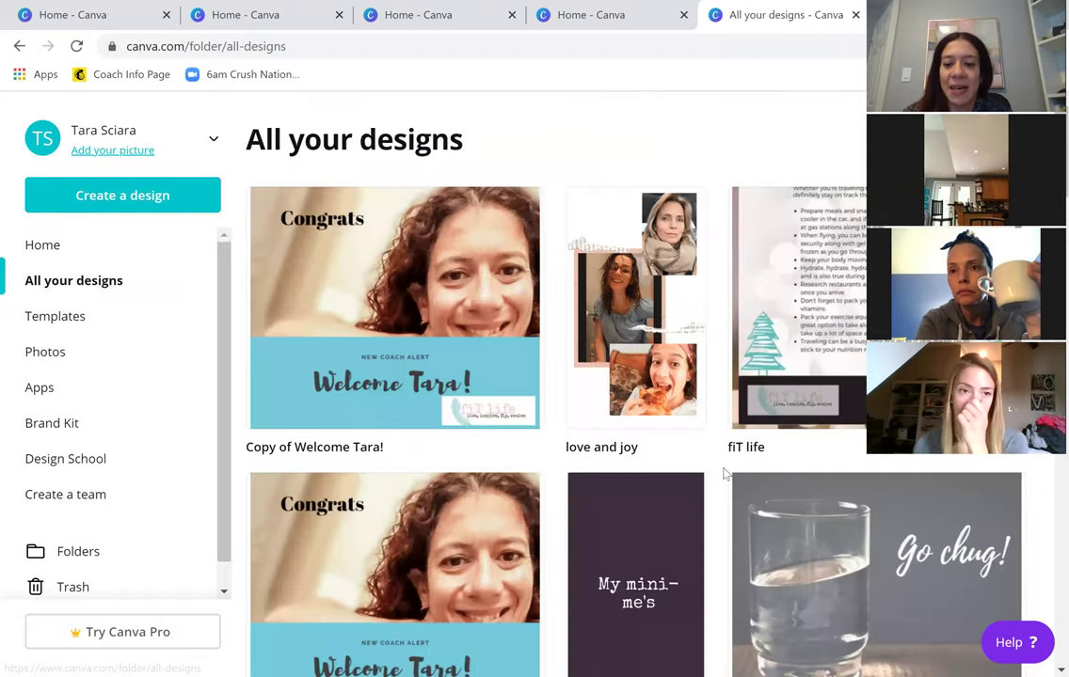
{"action": "scroll", "coordinate": [722, 475], "scroll_direction": "down", "scroll_amount": 2}
{"action": "scroll", "coordinate": [723, 475], "scroll_direction": "down", "scroll_amount": 3}
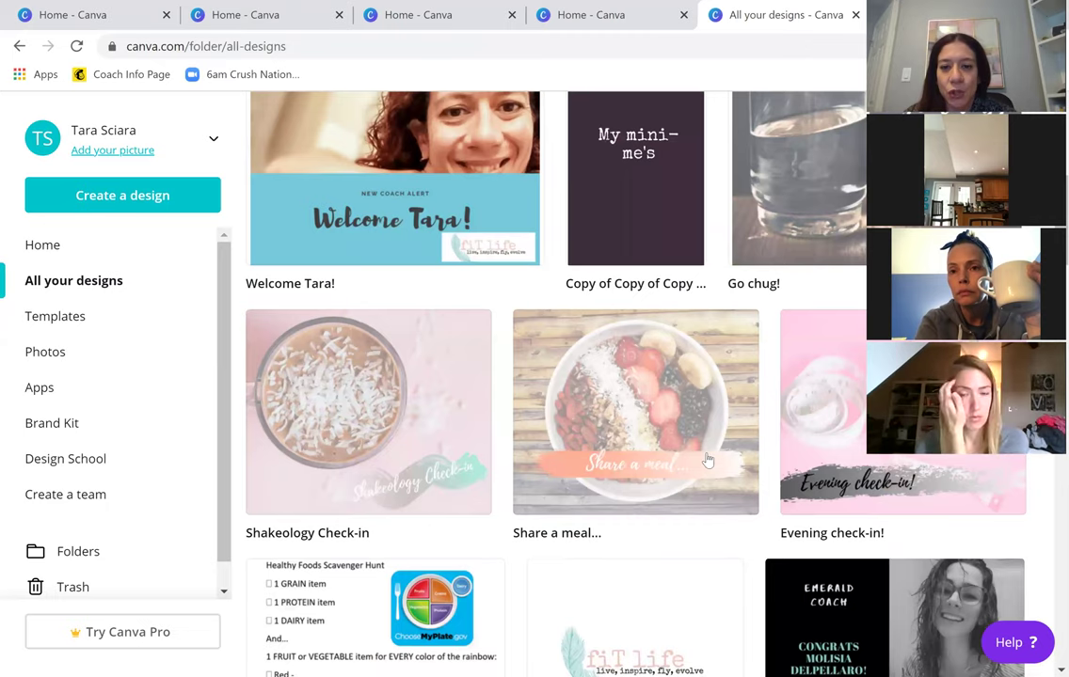
{"action": "scroll", "coordinate": [708, 460], "scroll_direction": "down", "scroll_amount": 5}
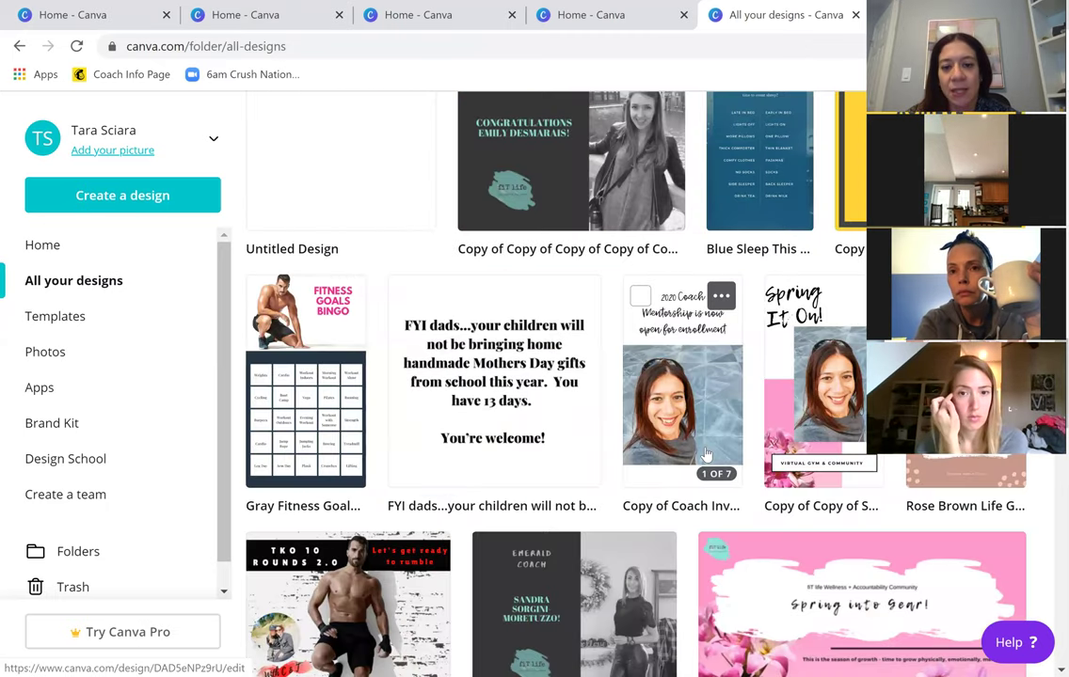
{"action": "scroll", "coordinate": [706, 455], "scroll_direction": "down", "scroll_amount": 10}
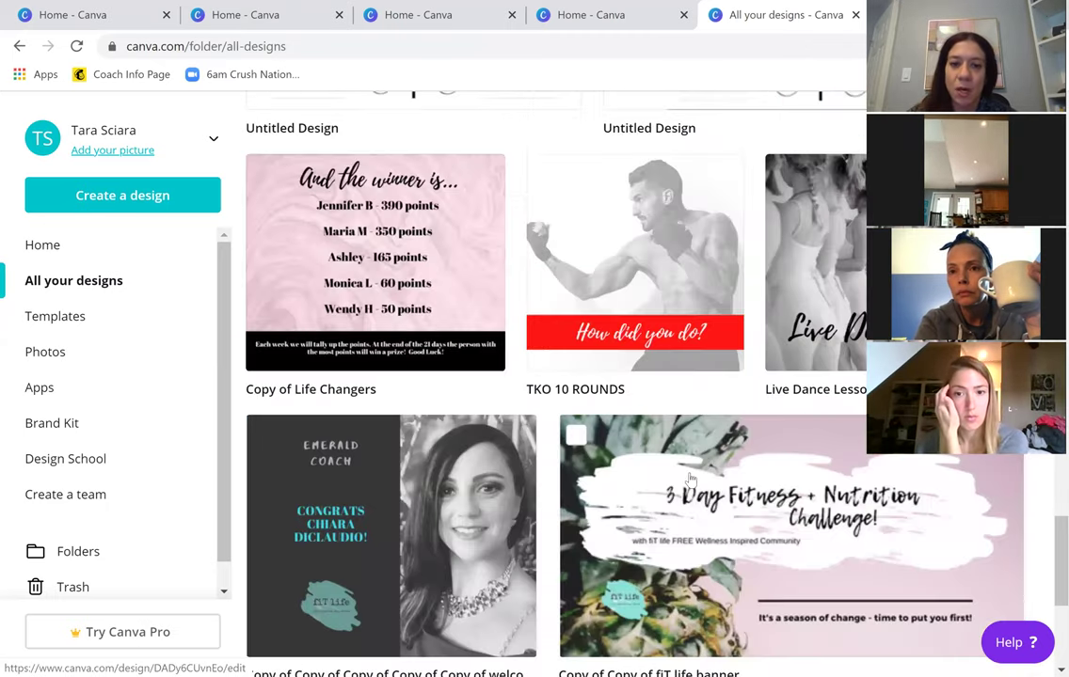
{"action": "scroll", "coordinate": [691, 480], "scroll_direction": "down", "scroll_amount": 5}
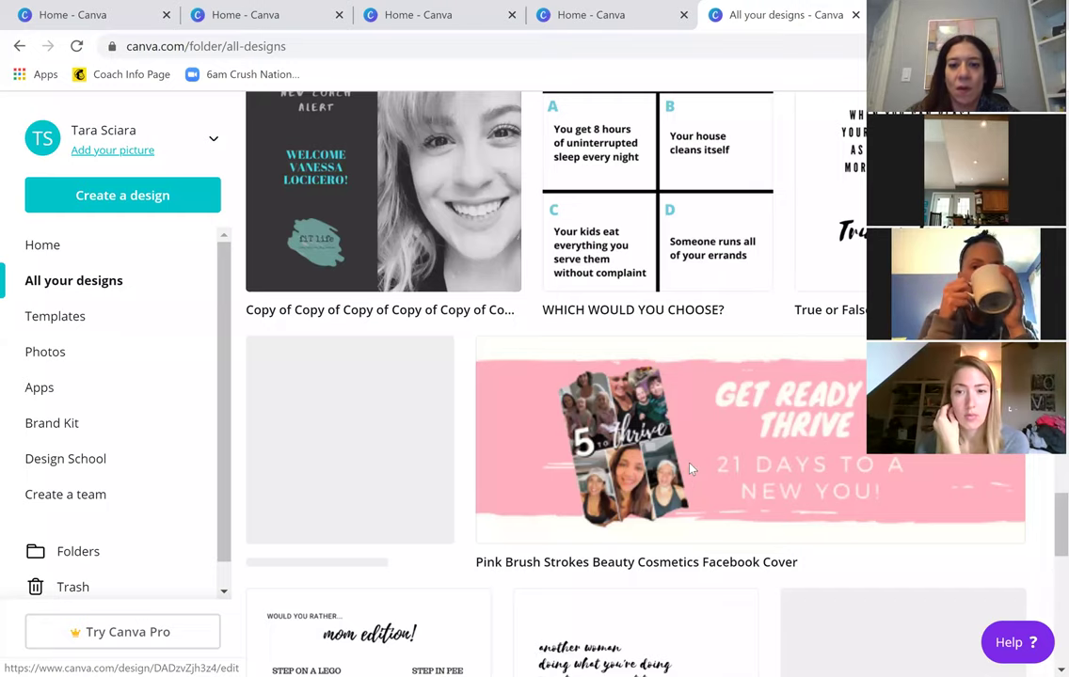
{"action": "scroll", "coordinate": [689, 467], "scroll_direction": "down", "scroll_amount": 10}
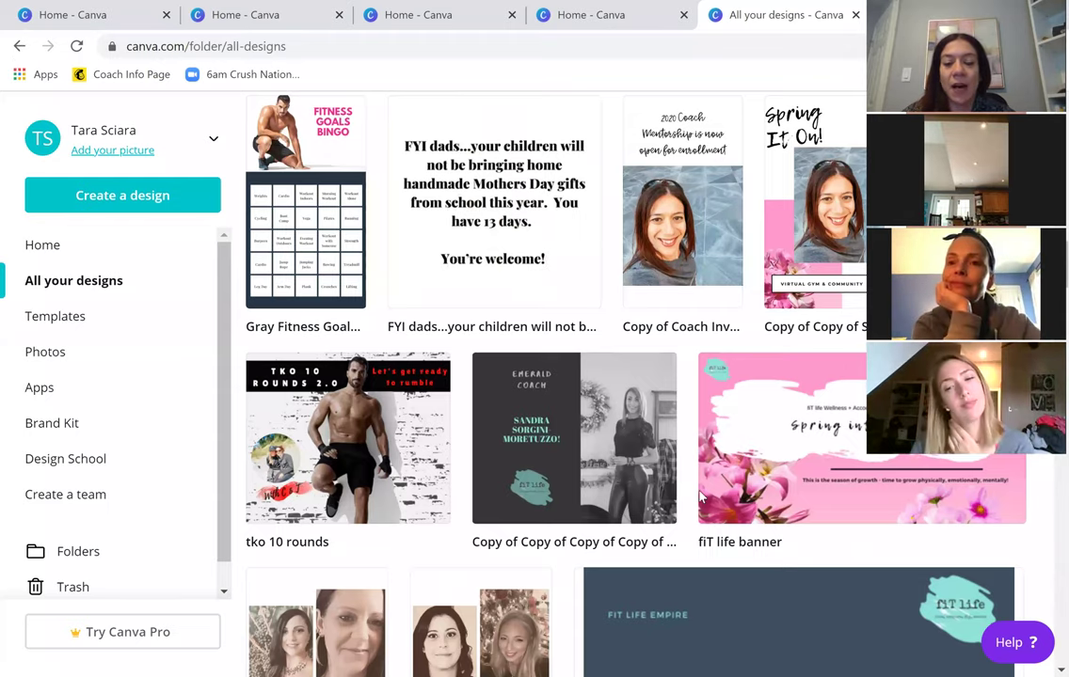
Open the "love and joy" story and make a copy of it from within the editor.
{"action": "left_click", "coordinate": [592, 406]}
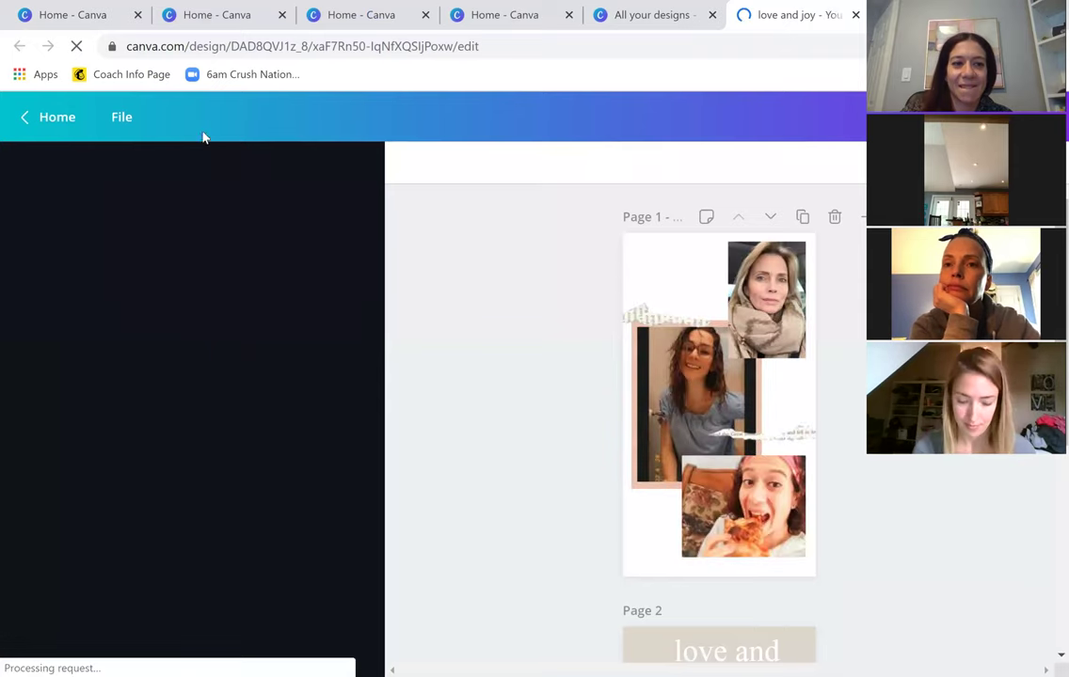
{"action": "left_click", "coordinate": [122, 119]}
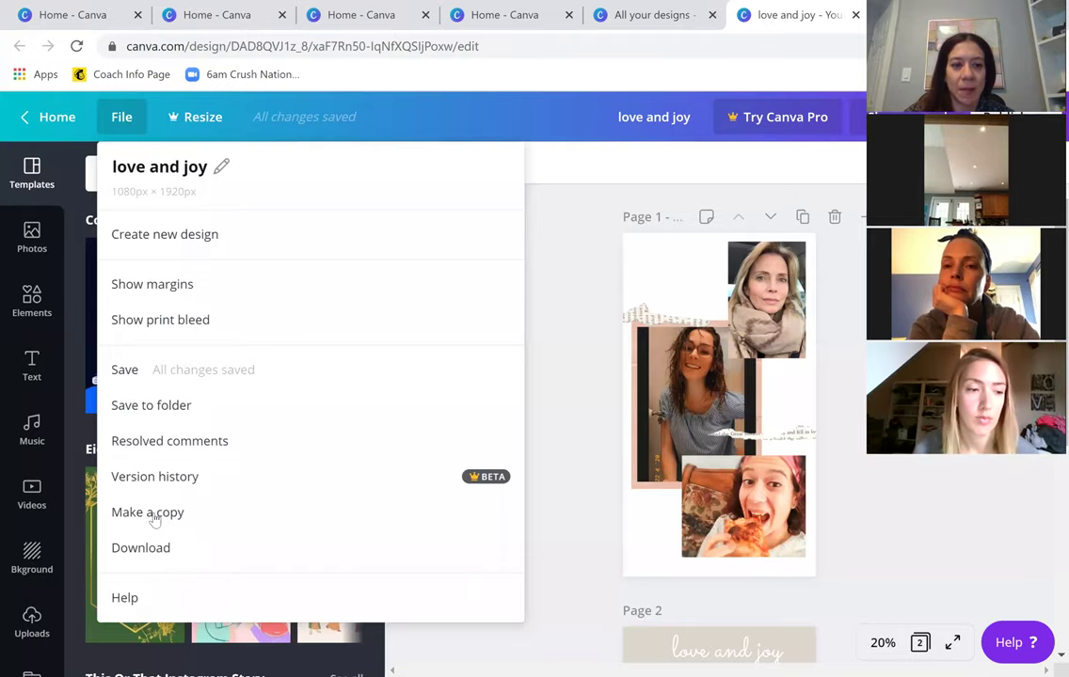
{"action": "left_click", "coordinate": [150, 513]}
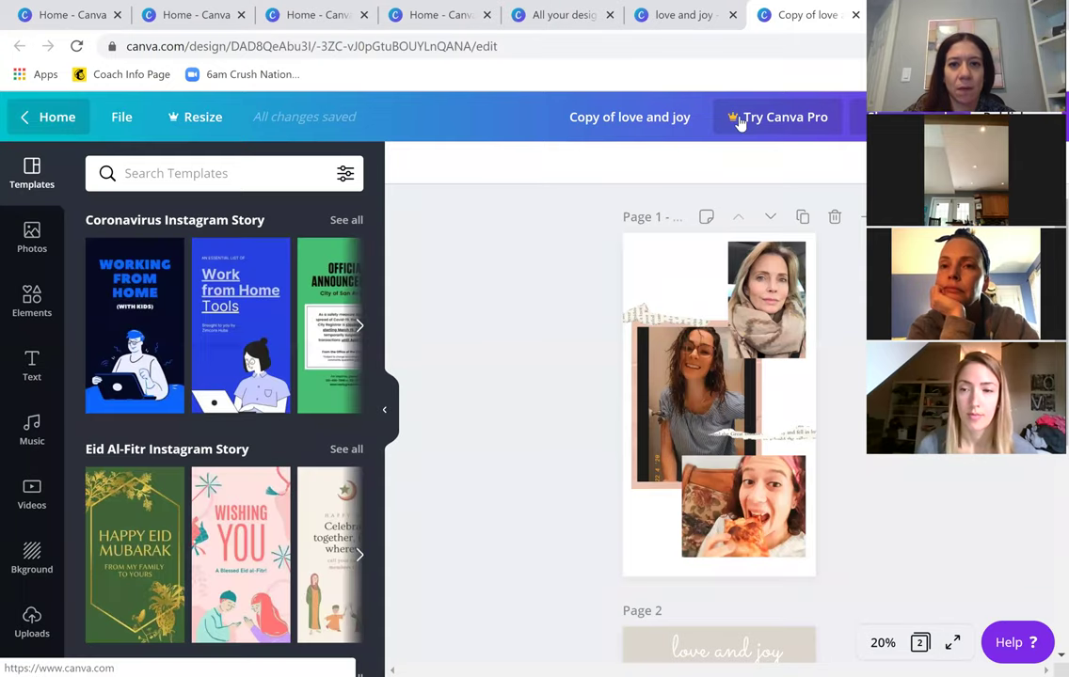
Return to the home page, open "Copy of love and joy" from the recent designs, and duplicate that design.
{"action": "left_click", "coordinate": [56, 117]}
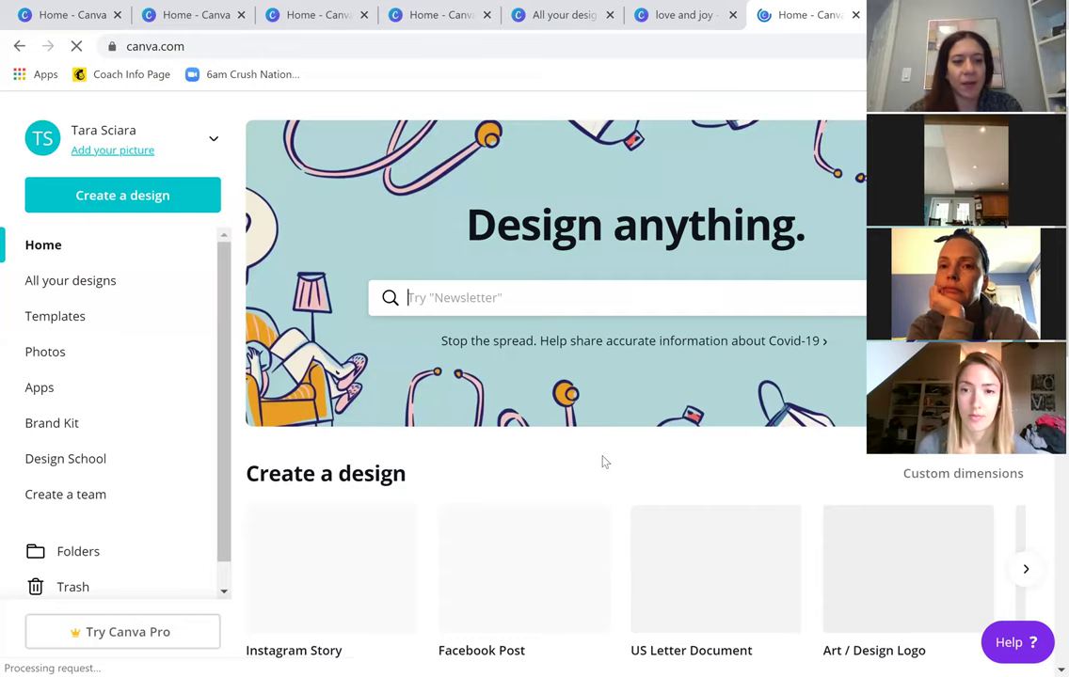
{"action": "scroll", "coordinate": [591, 429], "scroll_direction": "down", "scroll_amount": 4}
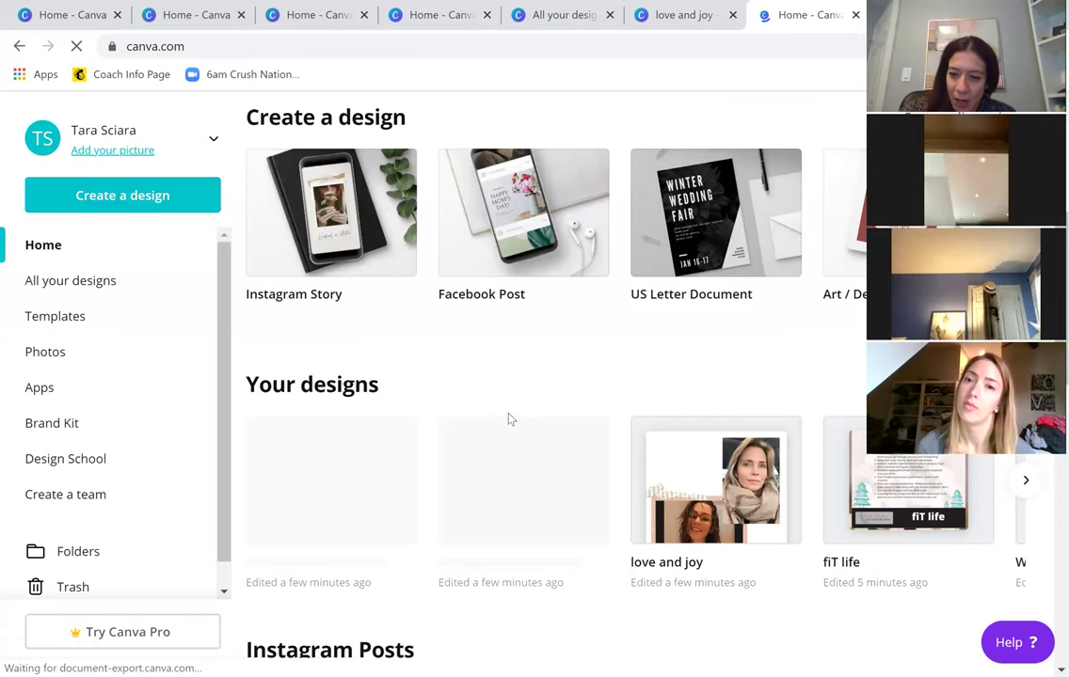
{"action": "scroll", "coordinate": [461, 409], "scroll_direction": "down", "scroll_amount": 1}
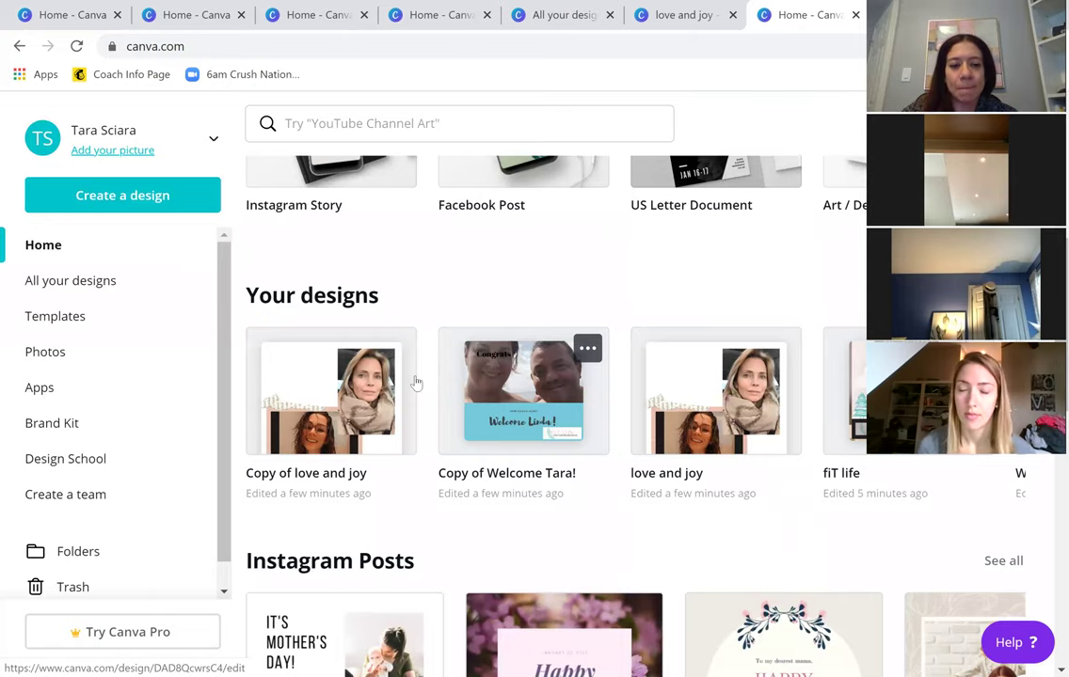
{"action": "scroll", "coordinate": [417, 383], "scroll_direction": "up", "scroll_amount": 1}
{"action": "scroll", "coordinate": [439, 337], "scroll_direction": "up", "scroll_amount": 1}
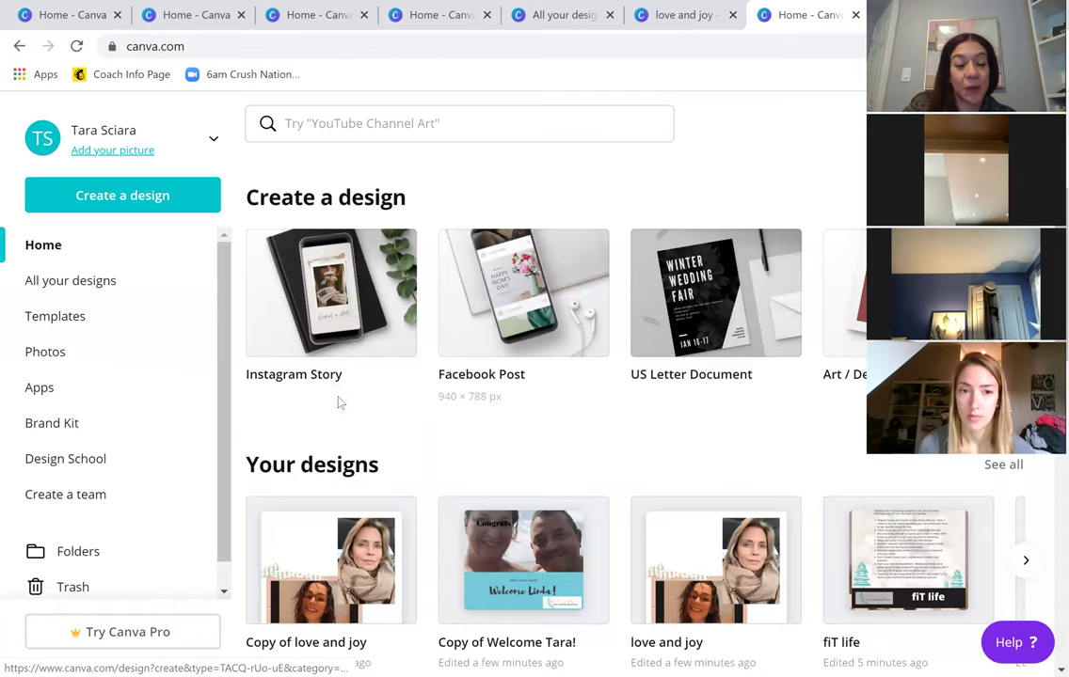
{"action": "scroll", "coordinate": [338, 401], "scroll_direction": "down", "scroll_amount": 3}
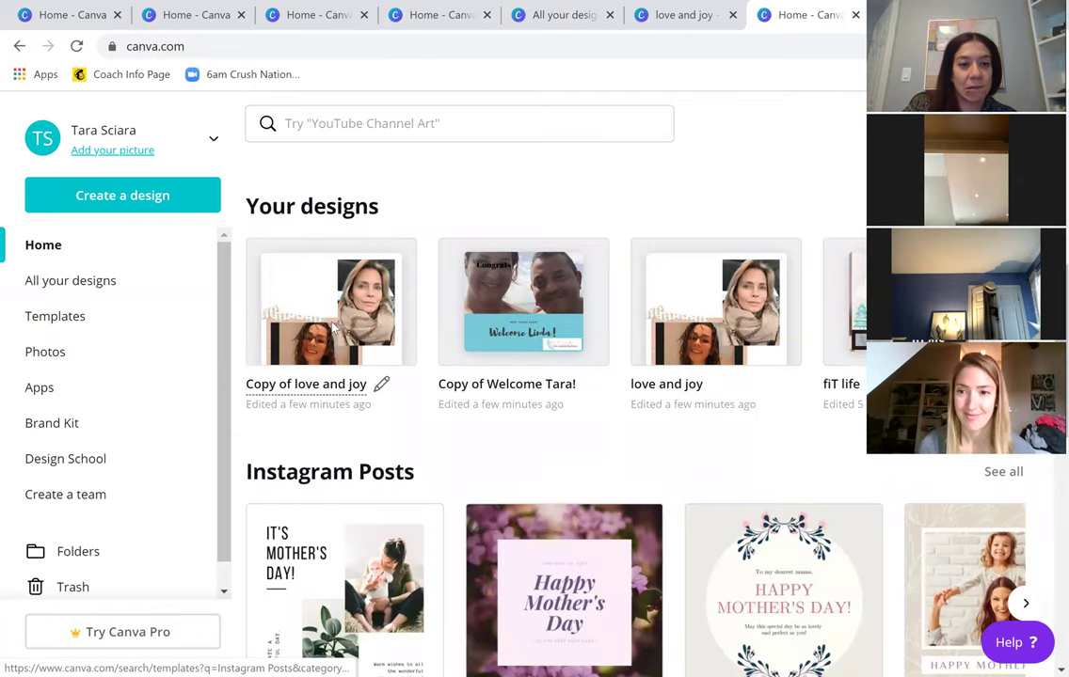
{"action": "left_click", "coordinate": [292, 289]}
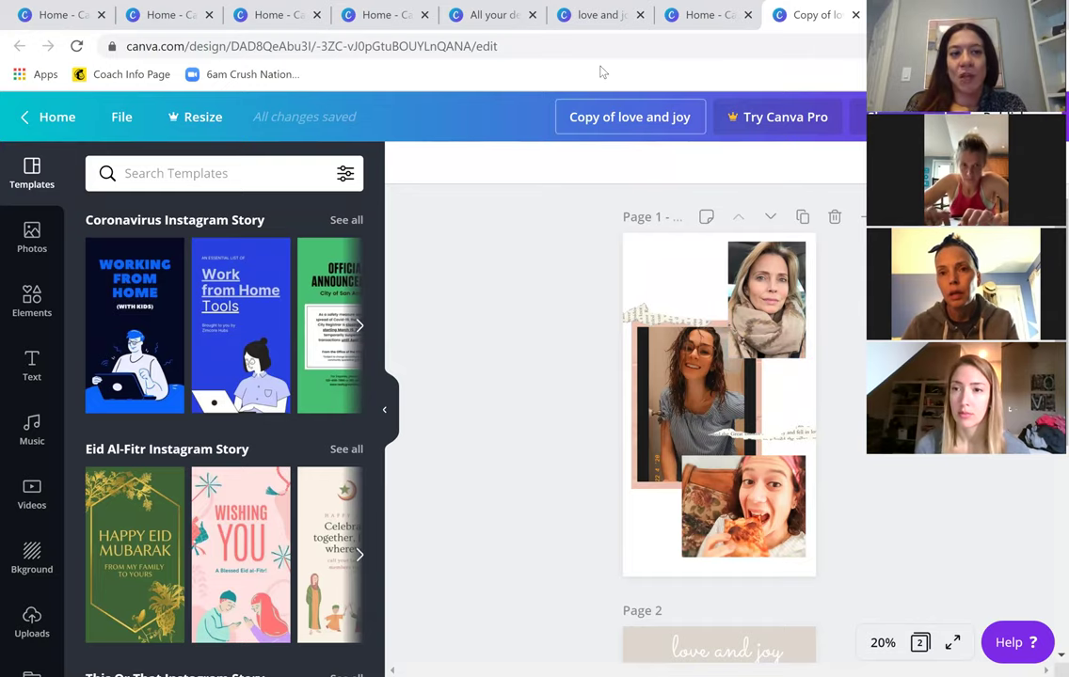
{"action": "left_click", "coordinate": [122, 117]}
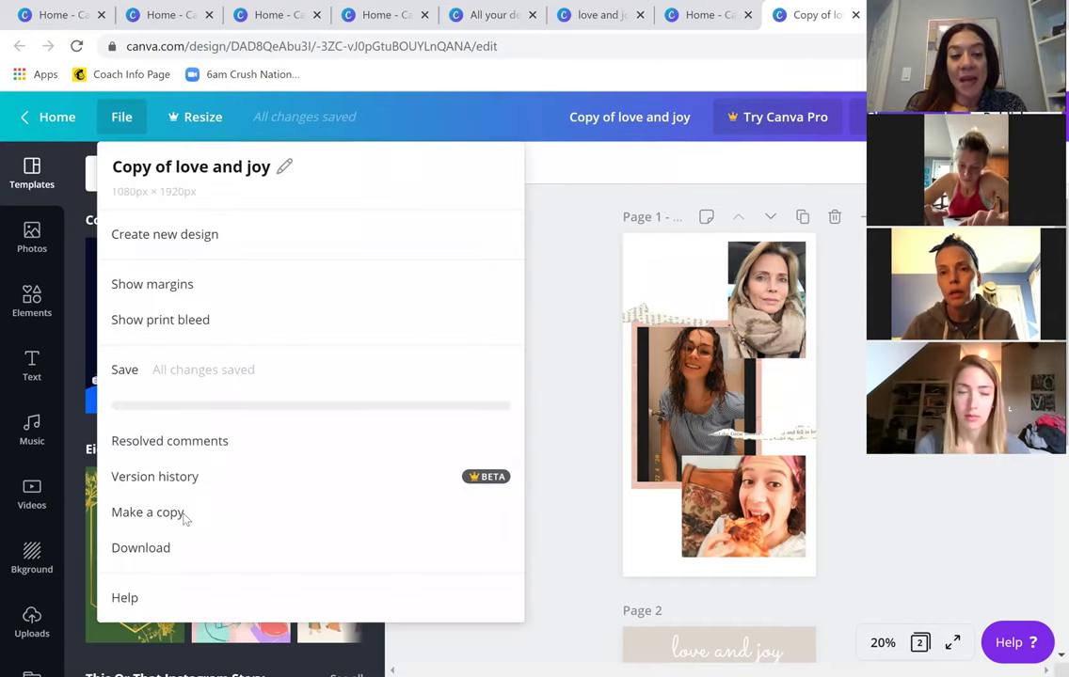
{"action": "left_click", "coordinate": [185, 514]}
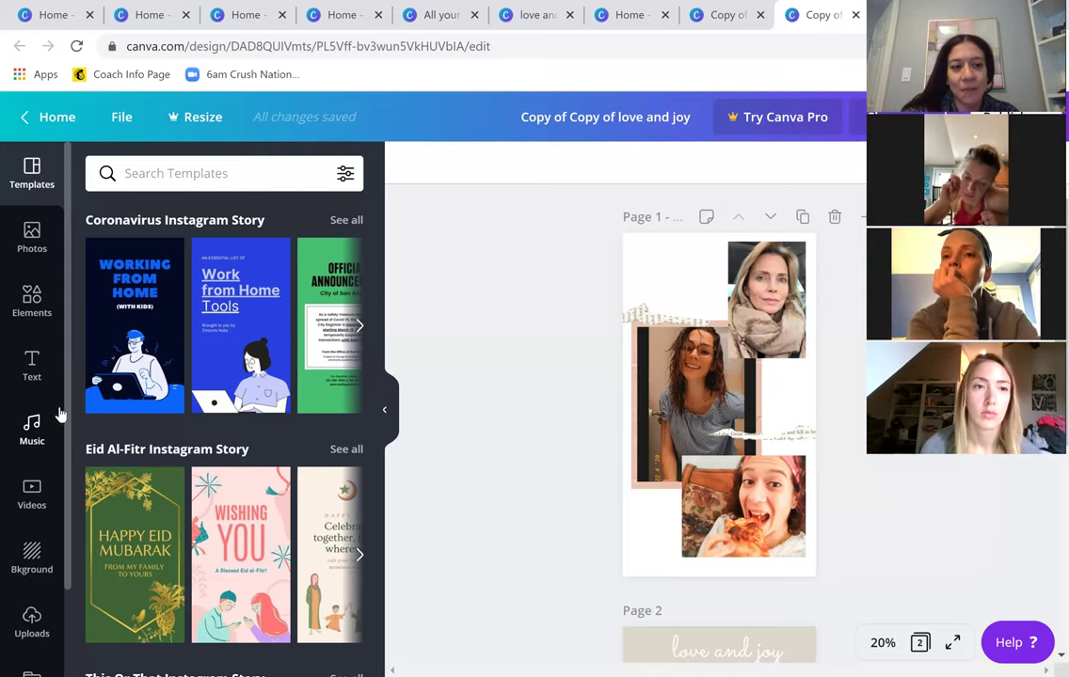
Browse the available elements, including grids, shapes and frames, and look through the full Bold Foliage collection.
{"action": "left_click", "coordinate": [32, 310]}
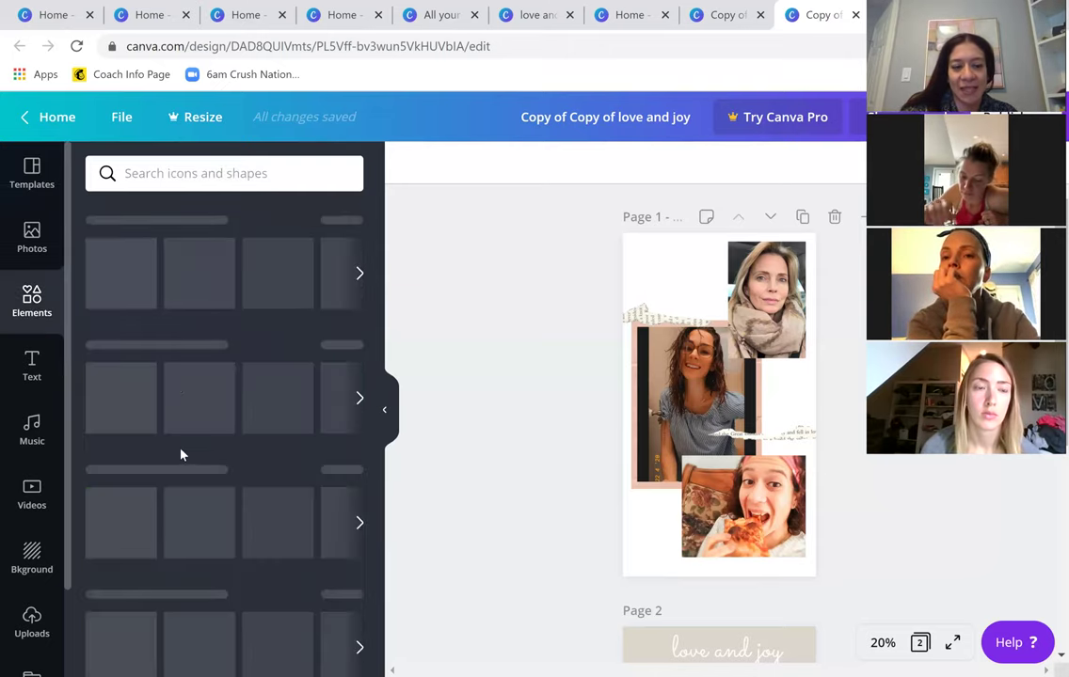
{"action": "scroll", "coordinate": [182, 454], "scroll_direction": "down", "scroll_amount": 1}
{"action": "scroll", "coordinate": [182, 455], "scroll_direction": "down", "scroll_amount": 10}
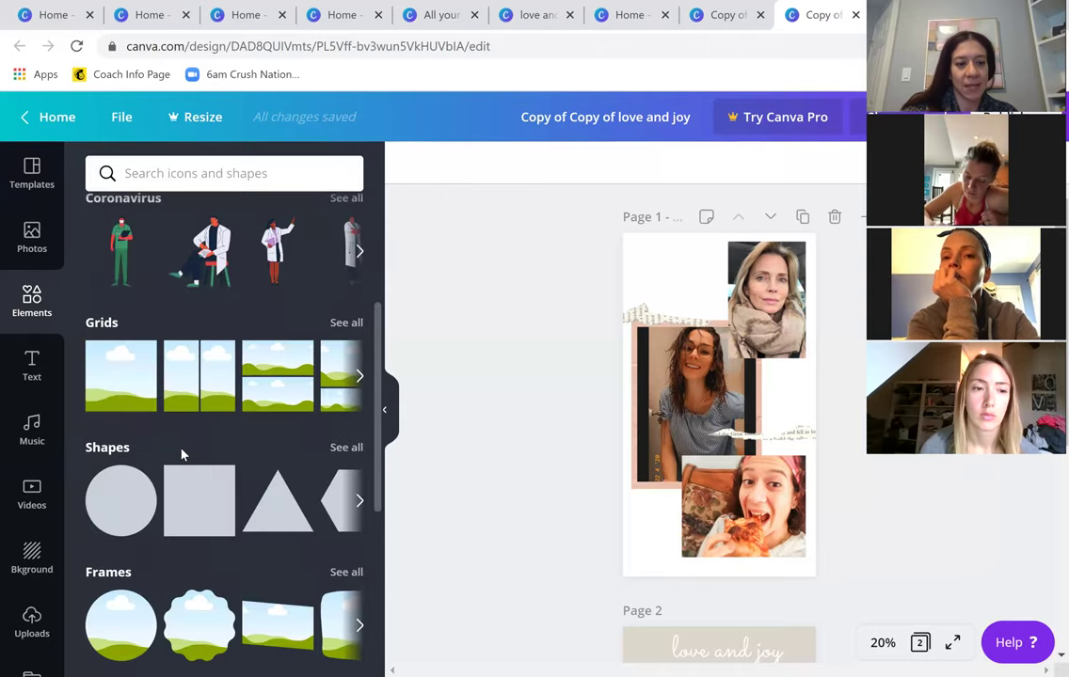
{"action": "scroll", "coordinate": [181, 455], "scroll_direction": "down", "scroll_amount": 2}
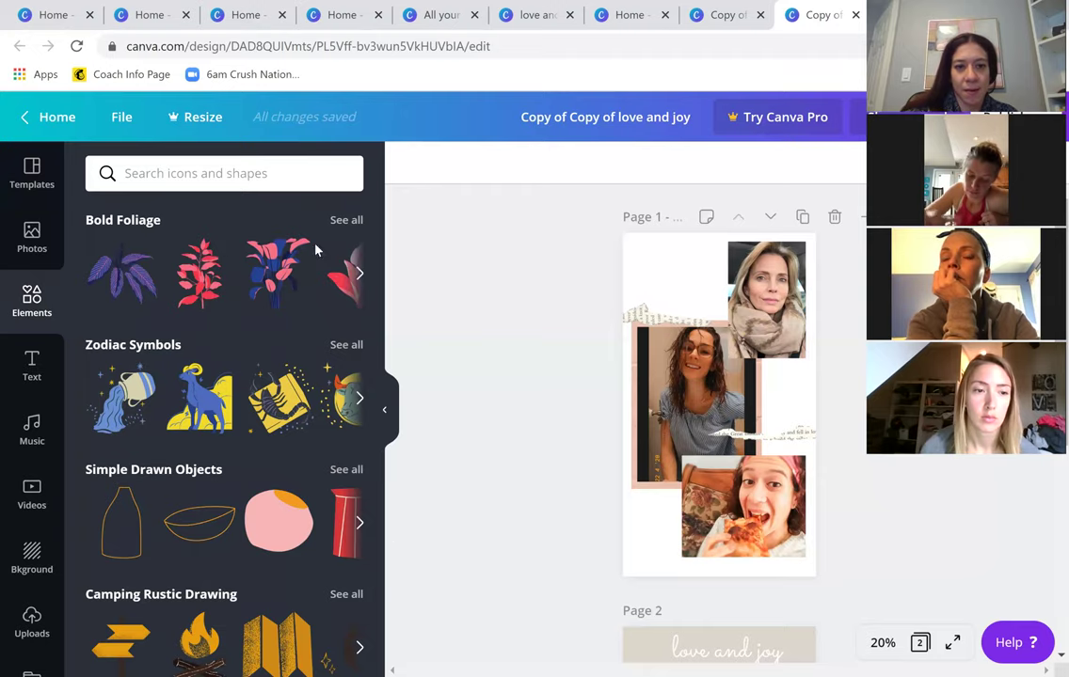
{"action": "left_click", "coordinate": [343, 224]}
{"action": "scroll", "coordinate": [246, 414], "scroll_direction": "down", "scroll_amount": 2}
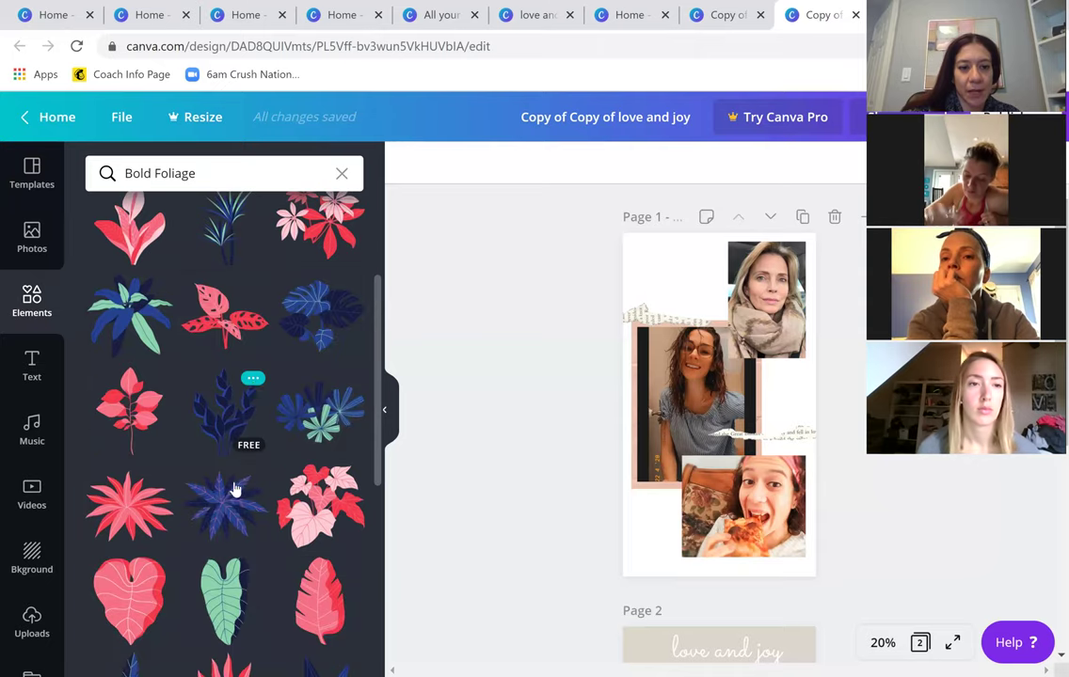
{"action": "scroll", "coordinate": [228, 485], "scroll_direction": "down", "scroll_amount": 4}
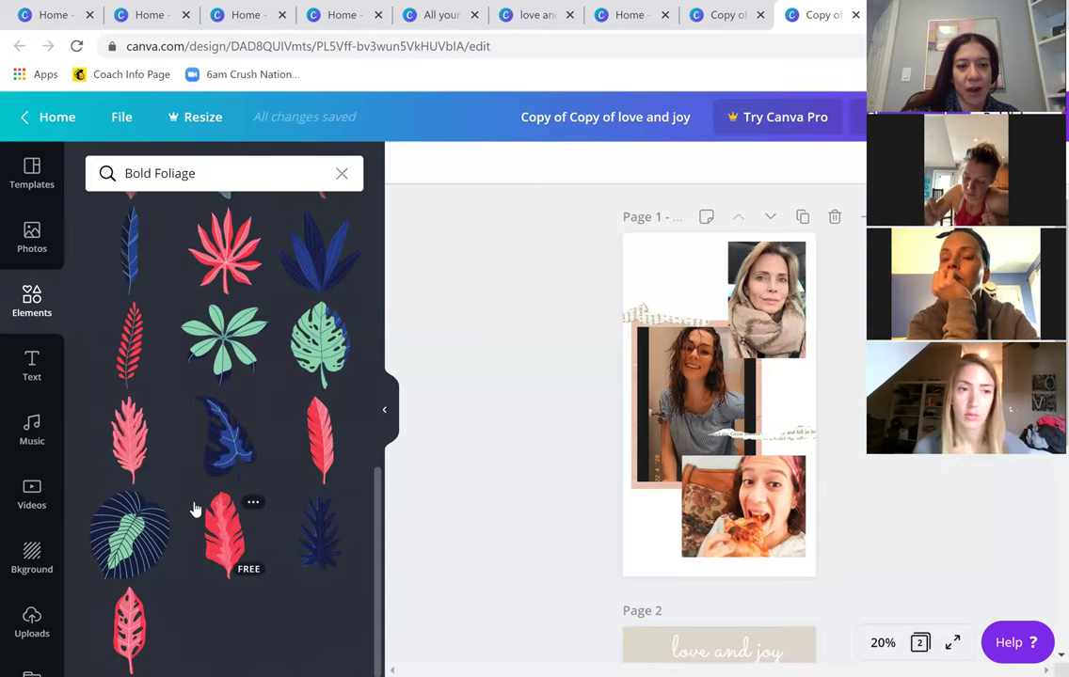
{"action": "scroll", "coordinate": [160, 275], "scroll_direction": "up", "scroll_amount": 6}
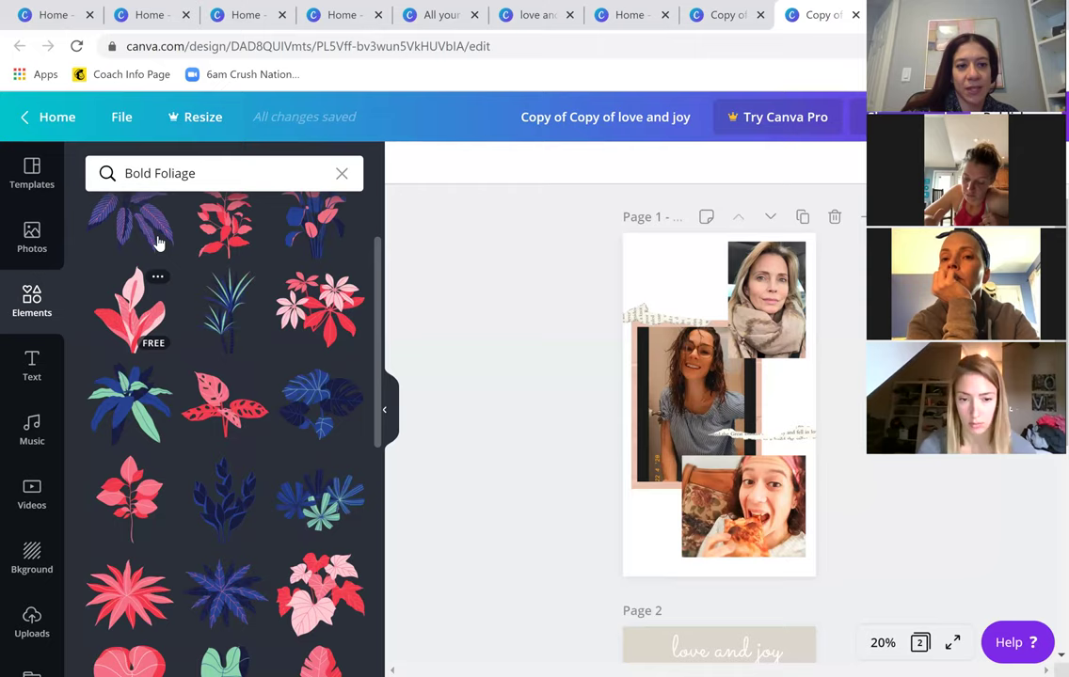
Return to the element categories and look through the full Handdrawn Animals collection.
{"action": "left_click", "coordinate": [31, 310]}
{"action": "scroll", "coordinate": [241, 417], "scroll_direction": "down", "scroll_amount": 2}
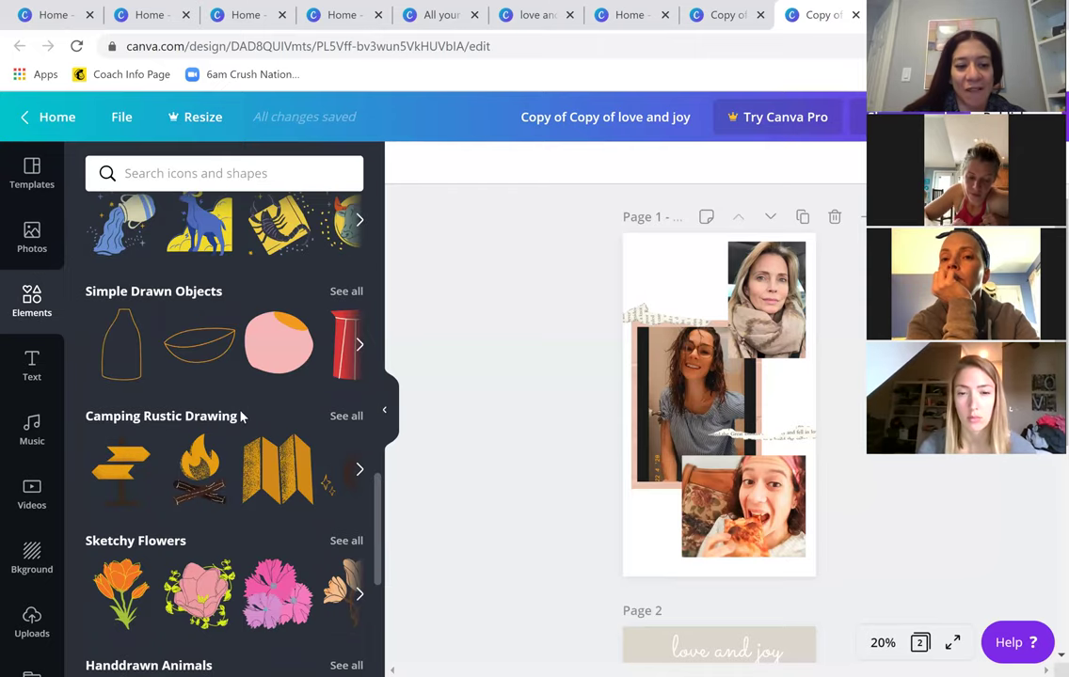
{"action": "scroll", "coordinate": [341, 365], "scroll_direction": "down", "scroll_amount": 2}
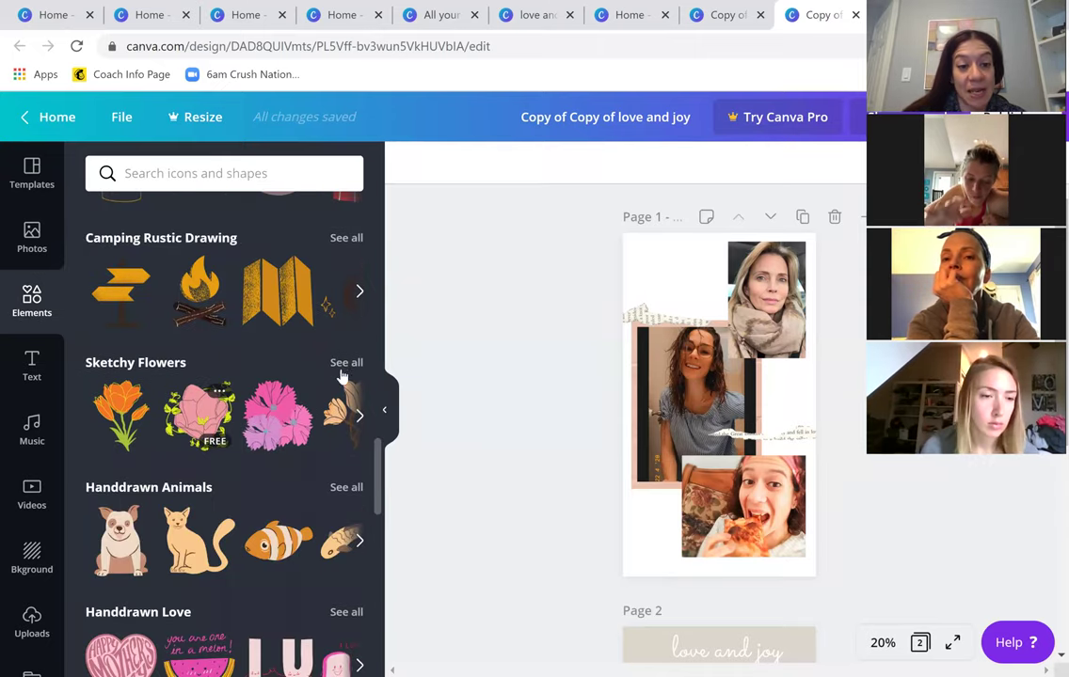
{"action": "left_click", "coordinate": [354, 491]}
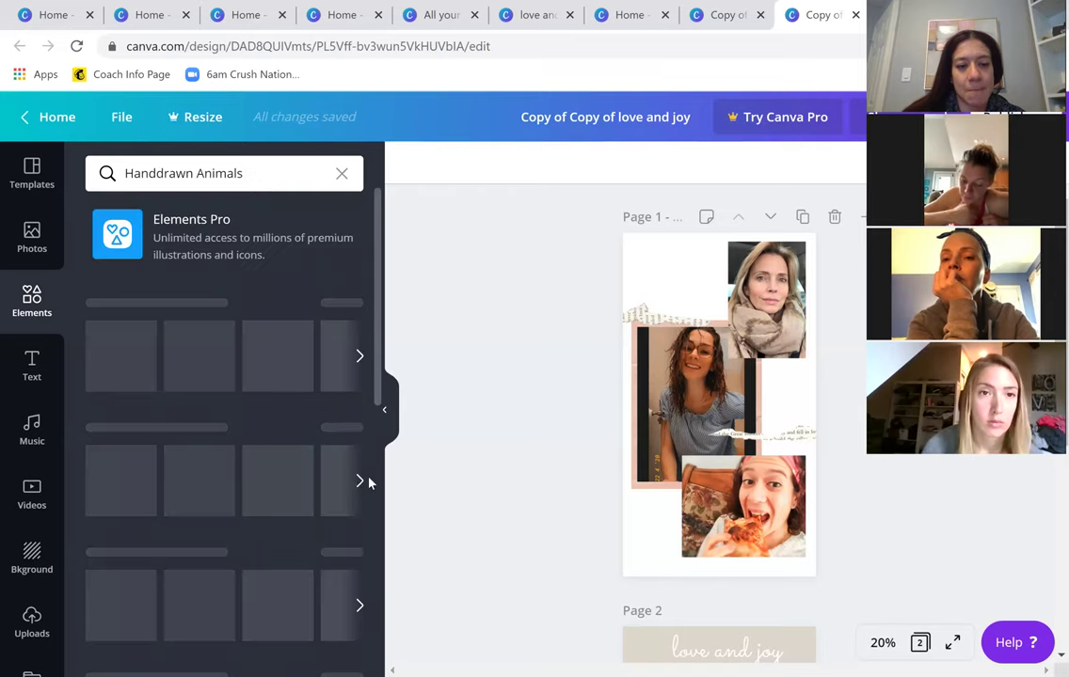
{"action": "scroll", "coordinate": [137, 428], "scroll_direction": "down", "scroll_amount": 3}
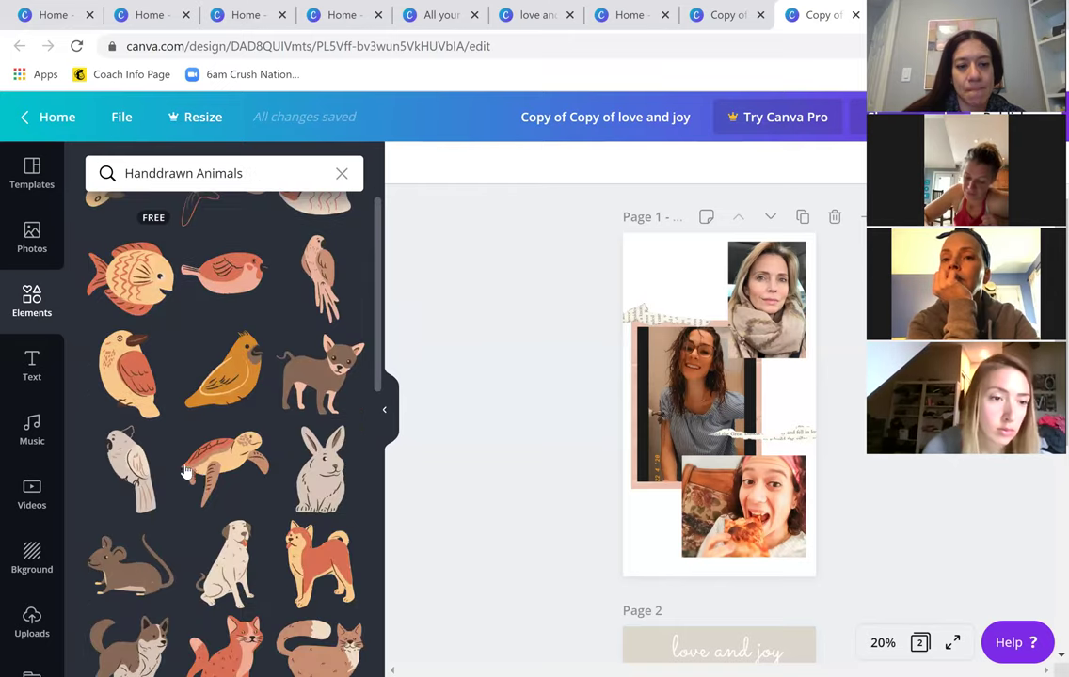
{"action": "scroll", "coordinate": [209, 419], "scroll_direction": "down", "scroll_amount": 1}
{"action": "scroll", "coordinate": [249, 567], "scroll_direction": "down", "scroll_amount": 4}
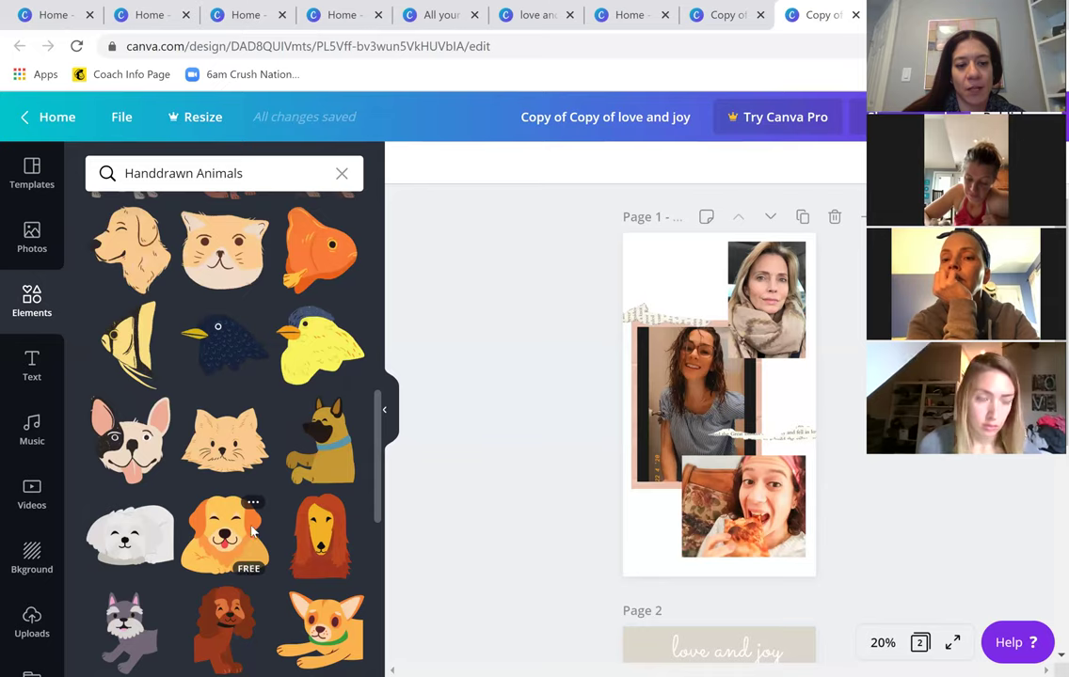
{"action": "scroll", "coordinate": [292, 508], "scroll_direction": "down", "scroll_amount": 5}
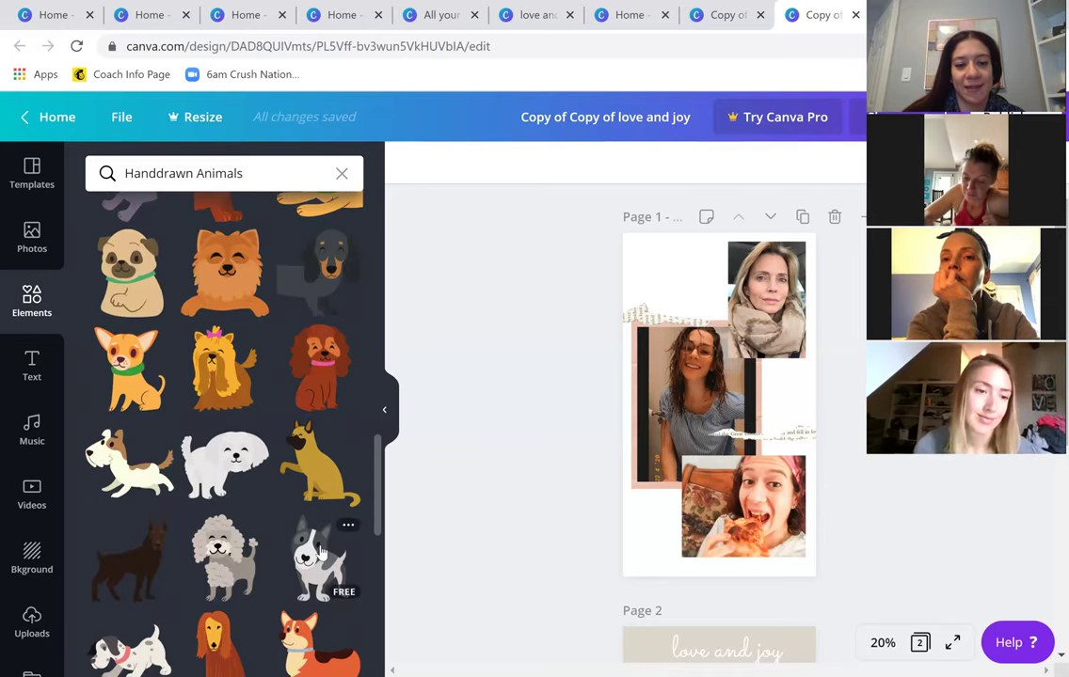
{"action": "scroll", "coordinate": [272, 475], "scroll_direction": "down", "scroll_amount": 2}
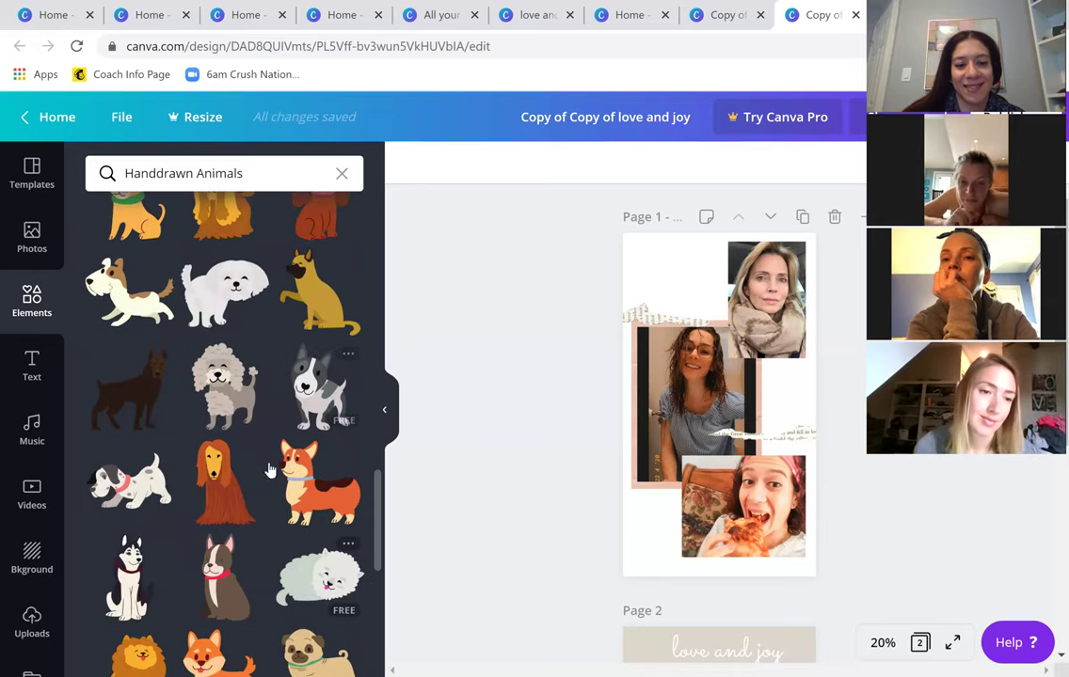
Go back to the element categories, browse further down, and look through the full Bright Leaves collection.
{"action": "left_click", "coordinate": [34, 308]}
{"action": "scroll", "coordinate": [300, 472], "scroll_direction": "down", "scroll_amount": 2}
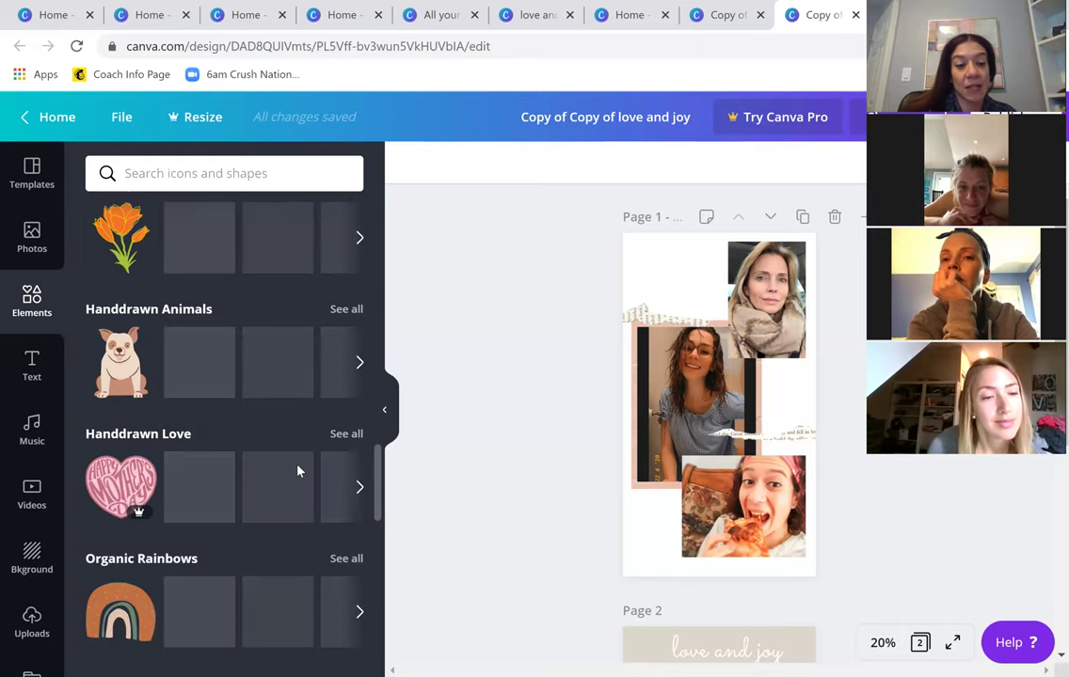
{"action": "scroll", "coordinate": [297, 471], "scroll_direction": "down", "scroll_amount": 1}
{"action": "scroll", "coordinate": [297, 470], "scroll_direction": "down", "scroll_amount": 2}
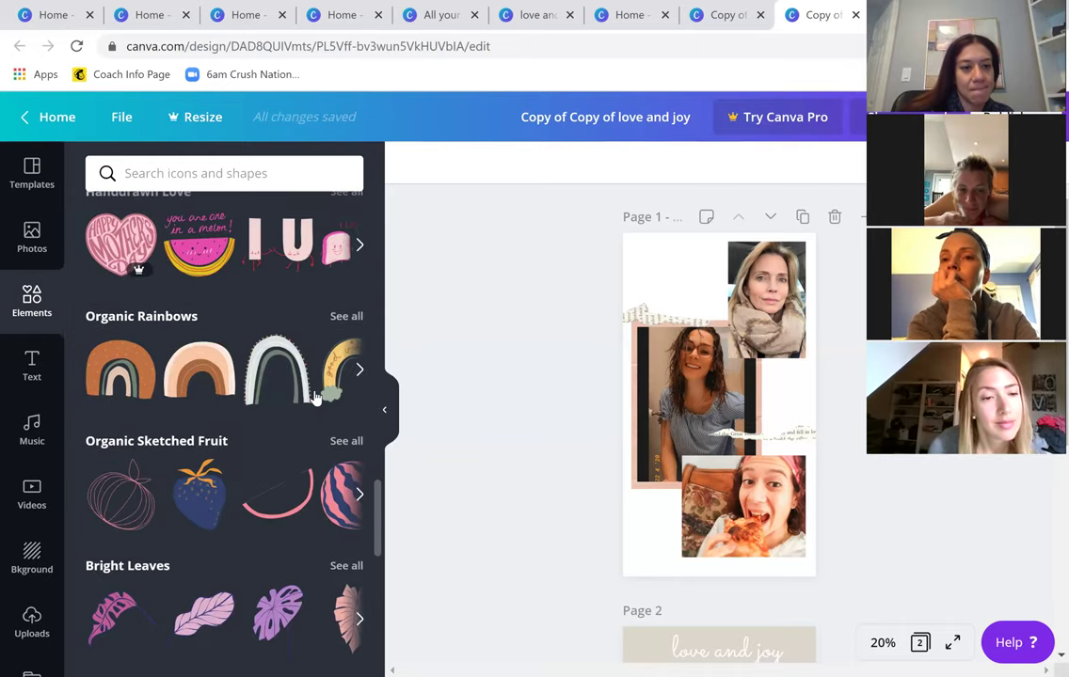
{"action": "scroll", "coordinate": [298, 442], "scroll_direction": "down", "scroll_amount": 2}
{"action": "scroll", "coordinate": [301, 414], "scroll_direction": "down", "scroll_amount": 1}
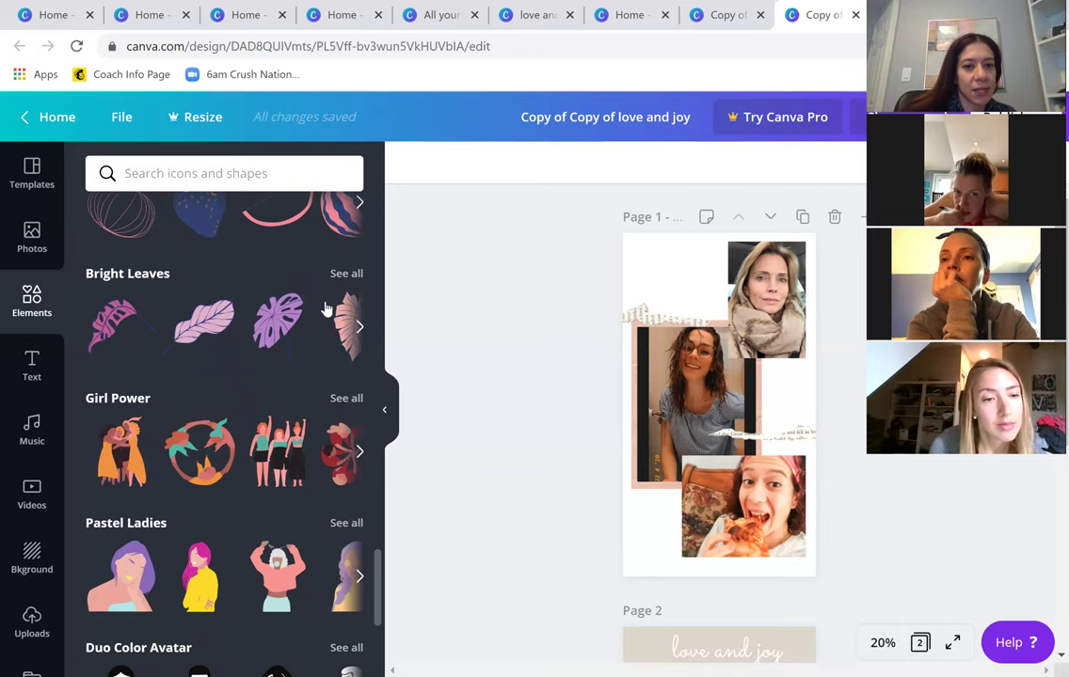
{"action": "left_click", "coordinate": [341, 274]}
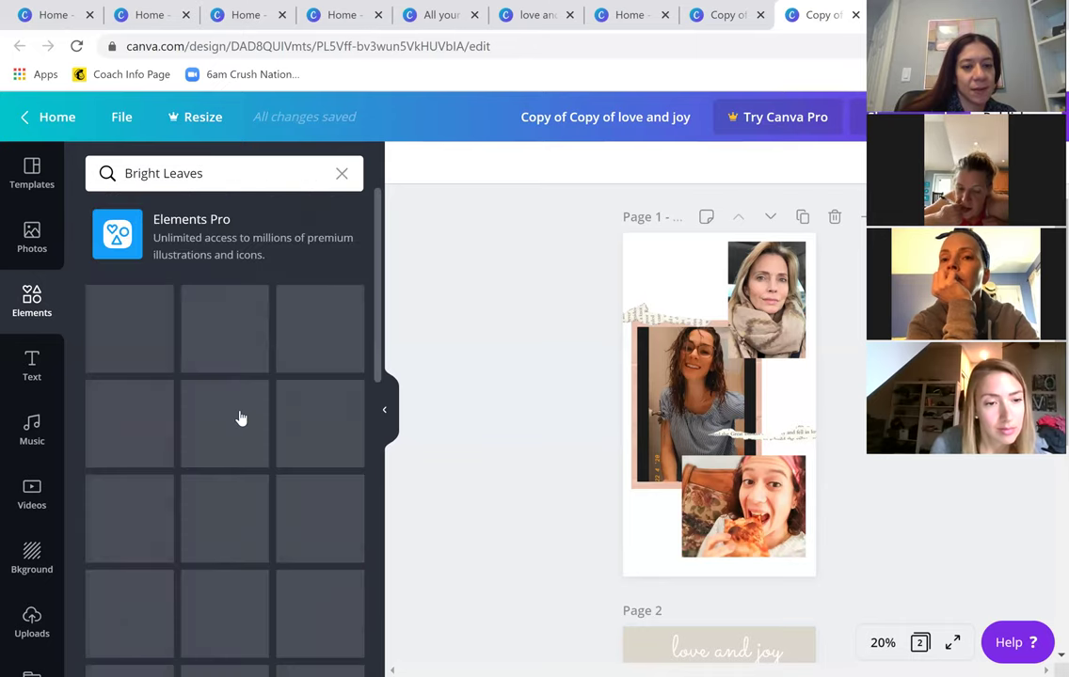
{"action": "scroll", "coordinate": [238, 418], "scroll_direction": "down", "scroll_amount": 2}
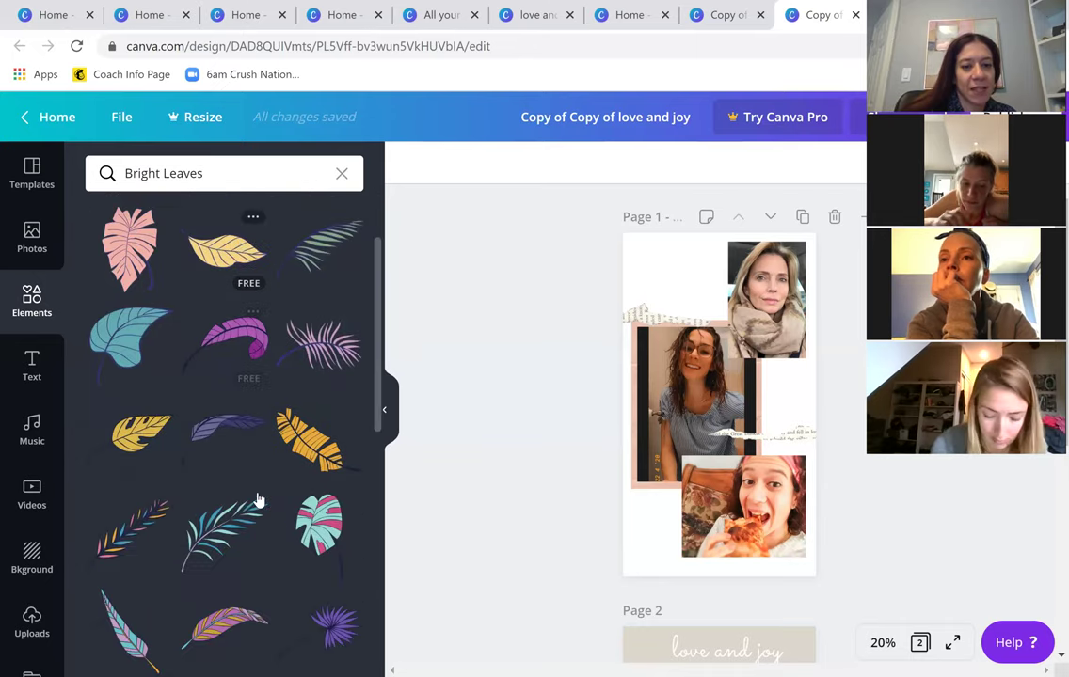
{"action": "scroll", "coordinate": [249, 480], "scroll_direction": "down", "scroll_amount": 5}
{"action": "scroll", "coordinate": [315, 502], "scroll_direction": "down", "scroll_amount": 4}
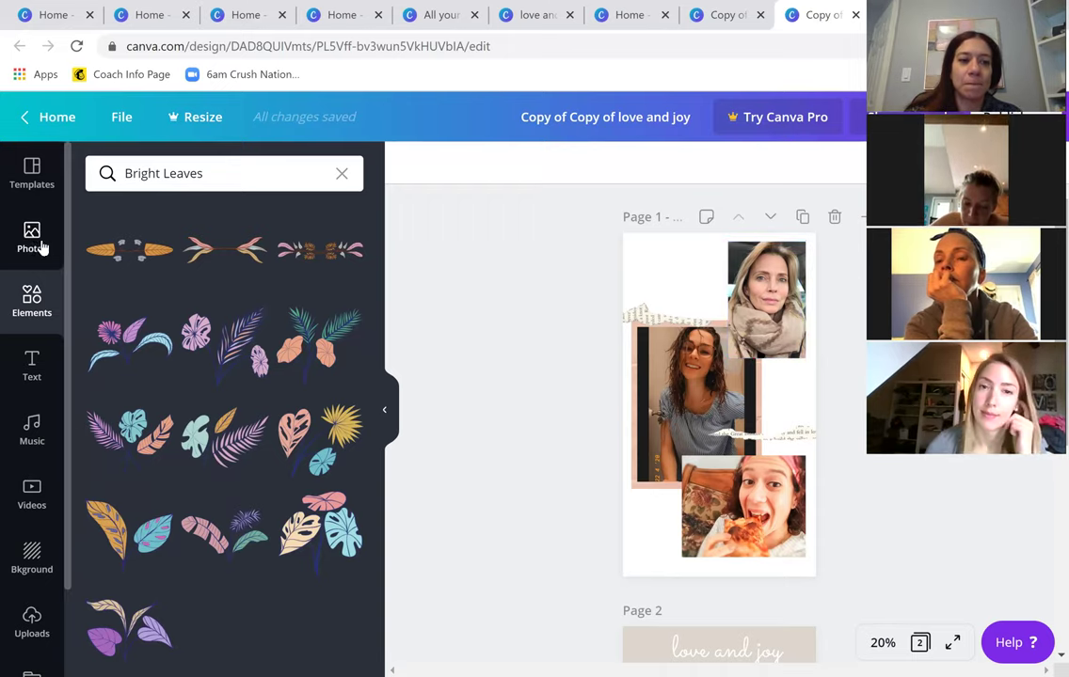
Open the background library and look through the available background images and textures.
{"action": "left_click", "coordinate": [32, 557]}
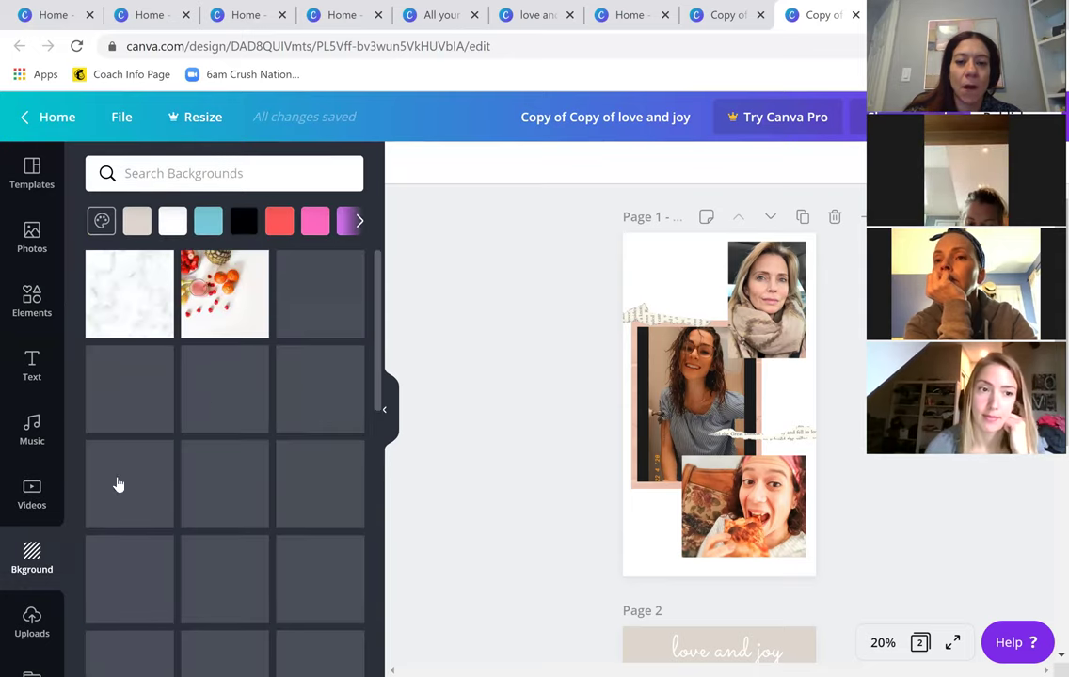
{"action": "scroll", "coordinate": [235, 406], "scroll_direction": "down", "scroll_amount": 5}
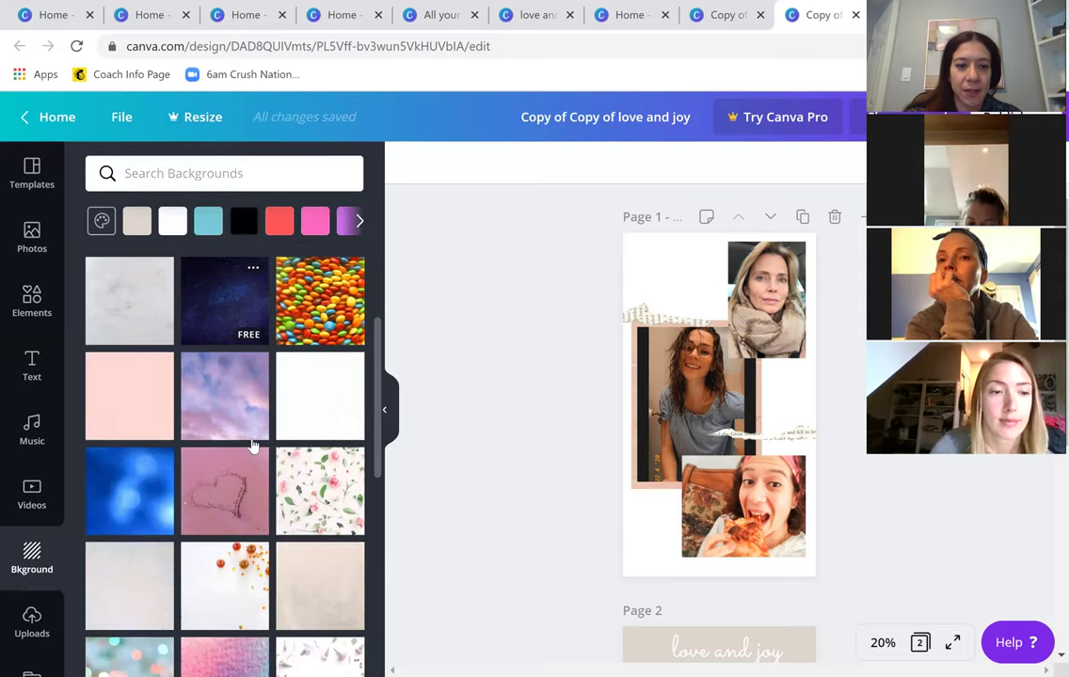
{"action": "scroll", "coordinate": [287, 491], "scroll_direction": "down", "scroll_amount": 5}
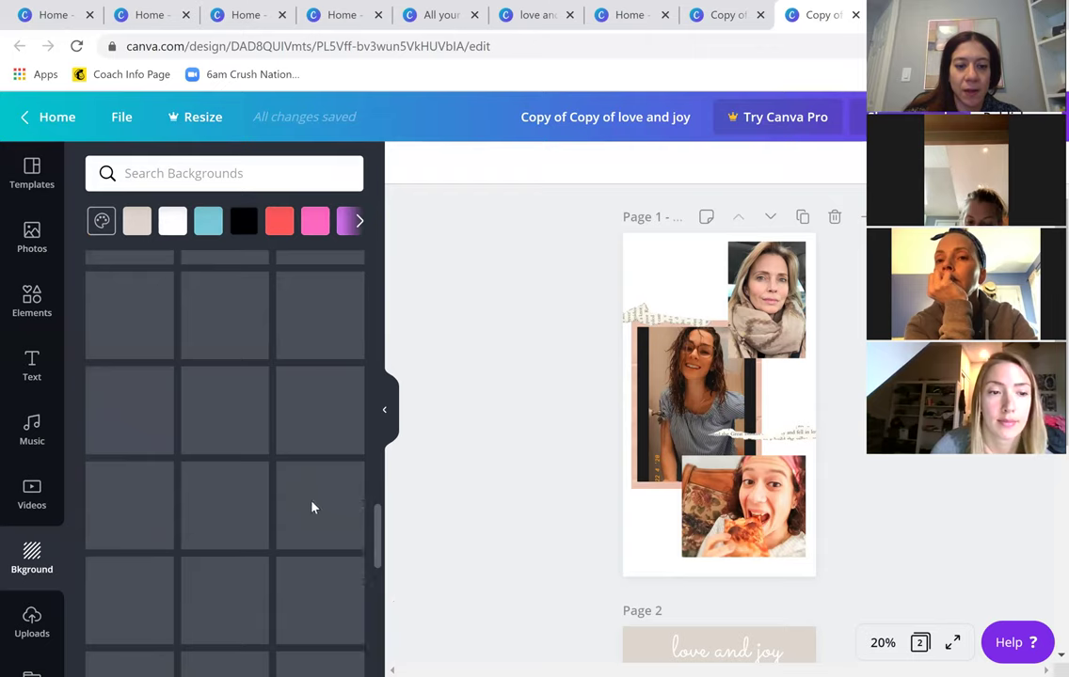
{"action": "scroll", "coordinate": [225, 528], "scroll_direction": "down", "scroll_amount": 5}
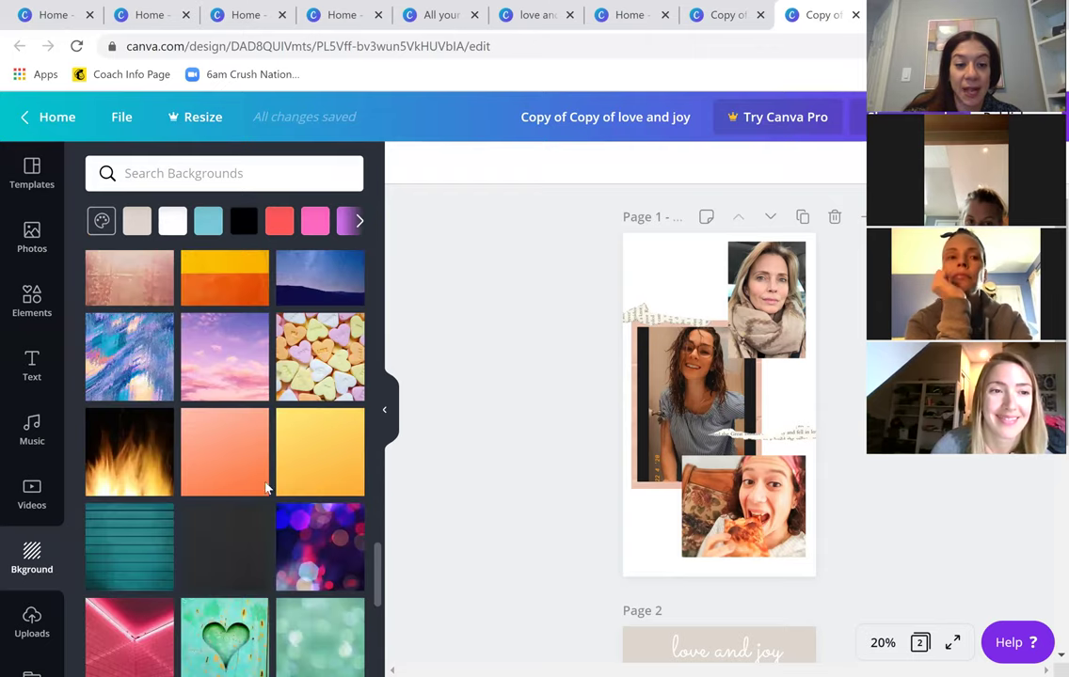
{"action": "scroll", "coordinate": [258, 499], "scroll_direction": "down", "scroll_amount": 6}
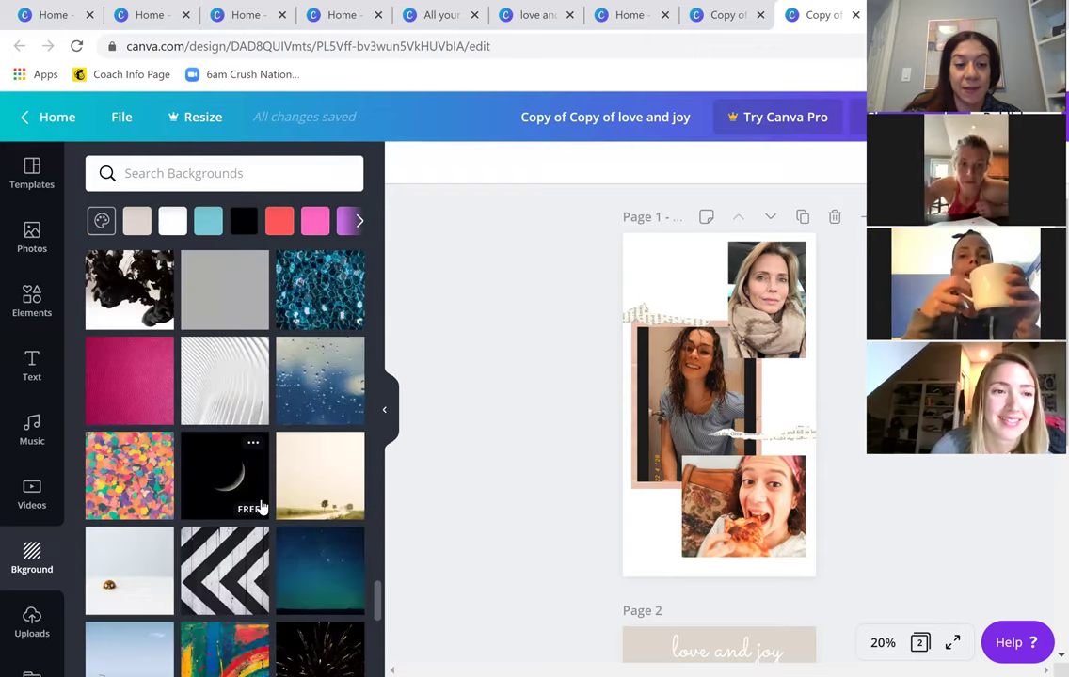
{"action": "scroll", "coordinate": [289, 513], "scroll_direction": "down", "scroll_amount": 8}
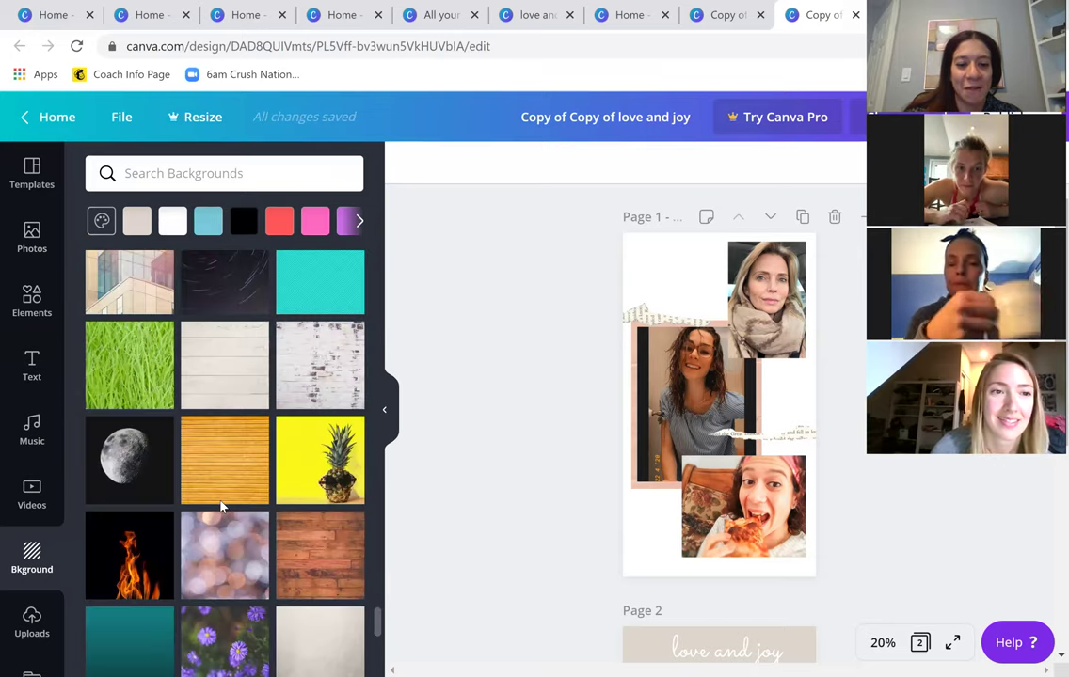
{"action": "scroll", "coordinate": [226, 515], "scroll_direction": "down", "scroll_amount": 8}
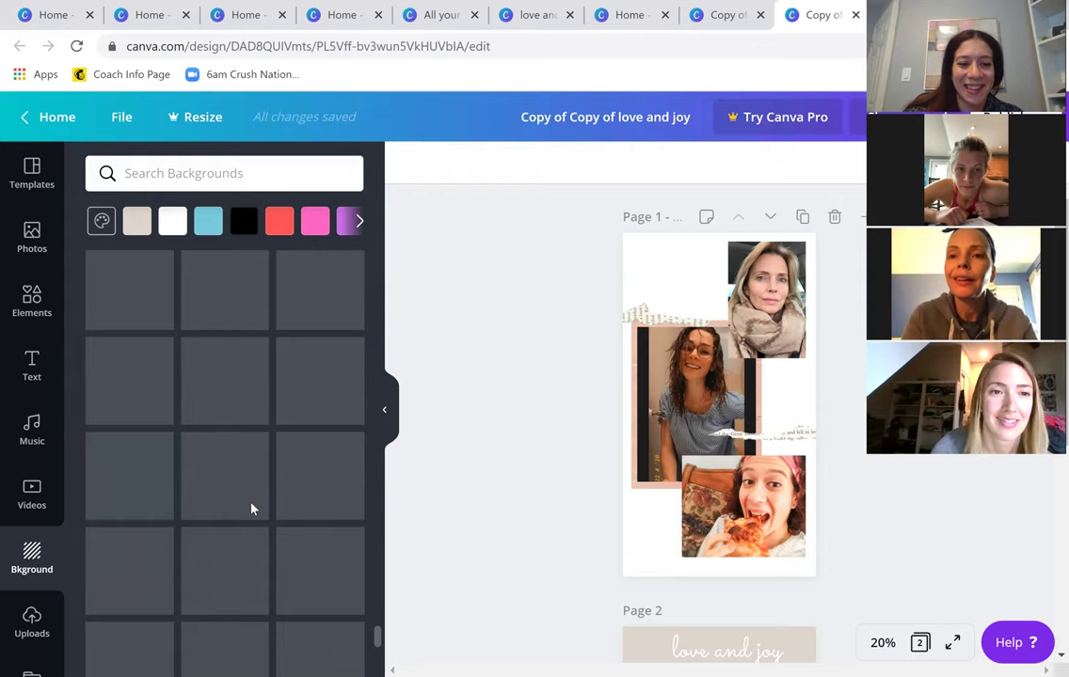
{"action": "scroll", "coordinate": [229, 554], "scroll_direction": "down", "scroll_amount": 5}
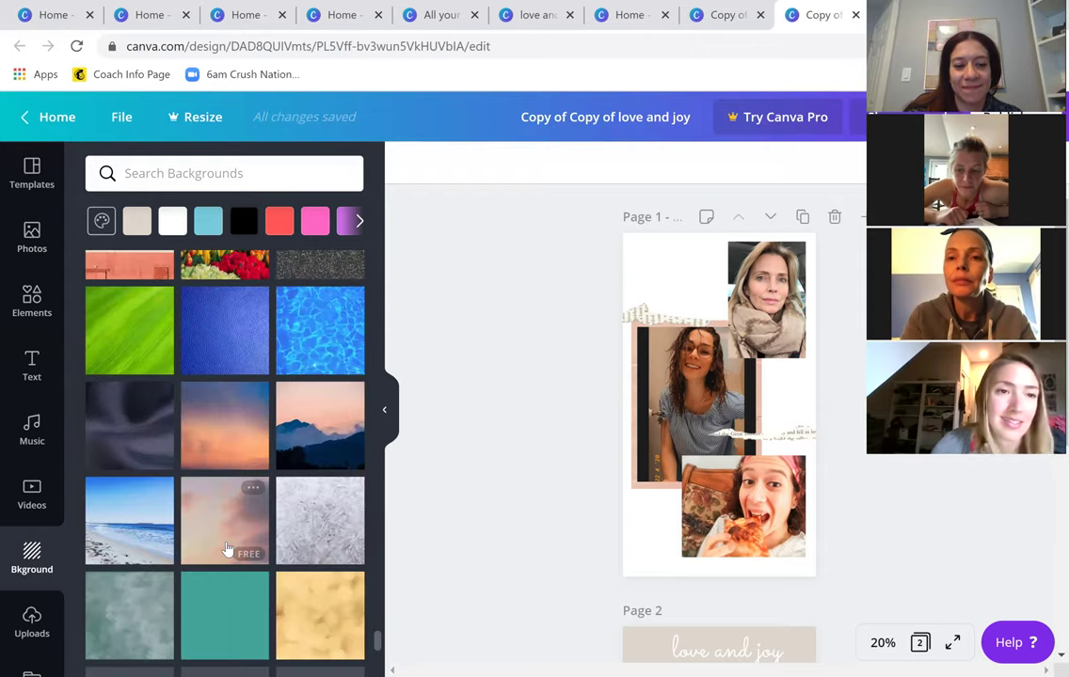
{"action": "scroll", "coordinate": [226, 549], "scroll_direction": "down", "scroll_amount": 5}
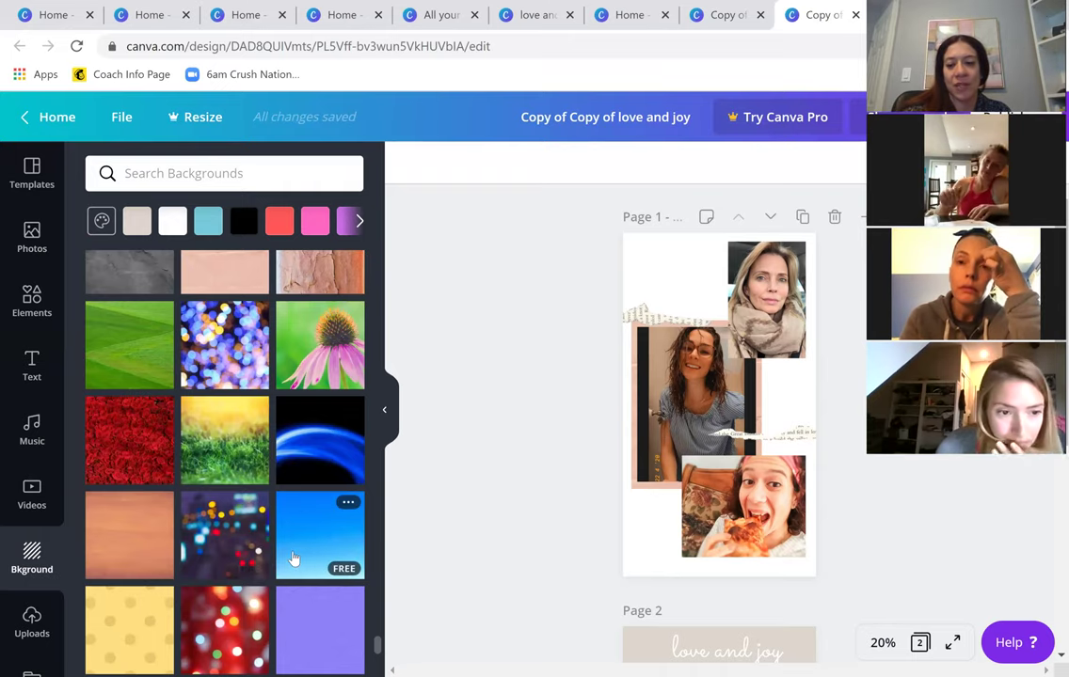
{"action": "scroll", "coordinate": [287, 548], "scroll_direction": "down", "scroll_amount": 4}
{"action": "scroll", "coordinate": [280, 548], "scroll_direction": "down", "scroll_amount": 5}
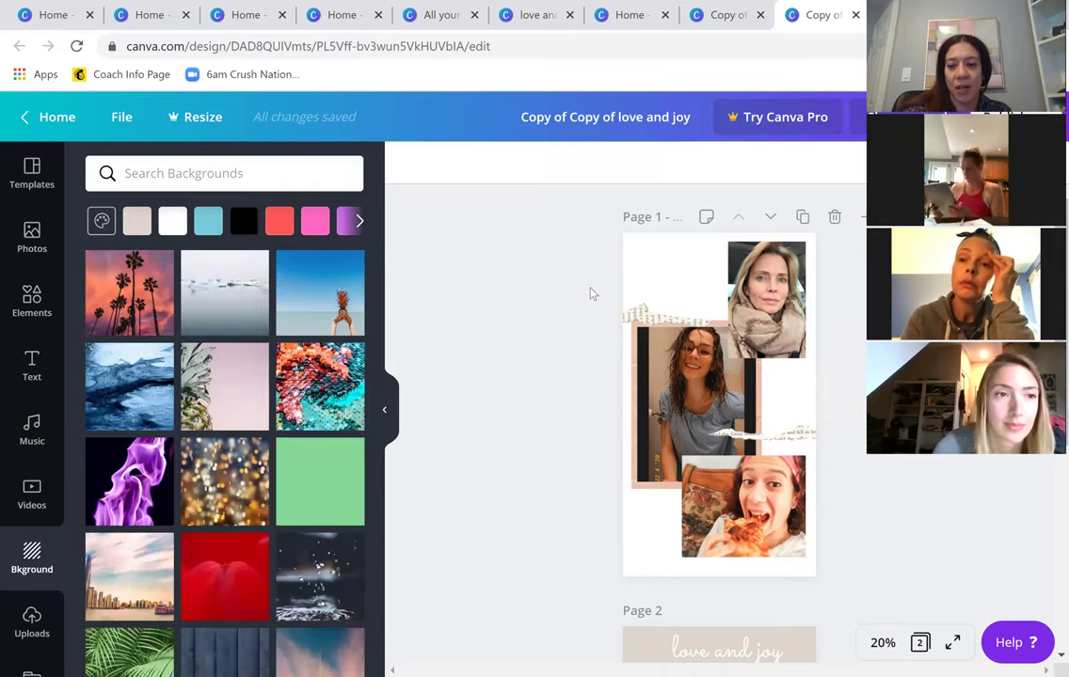
{"action": "scroll", "coordinate": [162, 478], "scroll_direction": "down", "scroll_amount": 6}
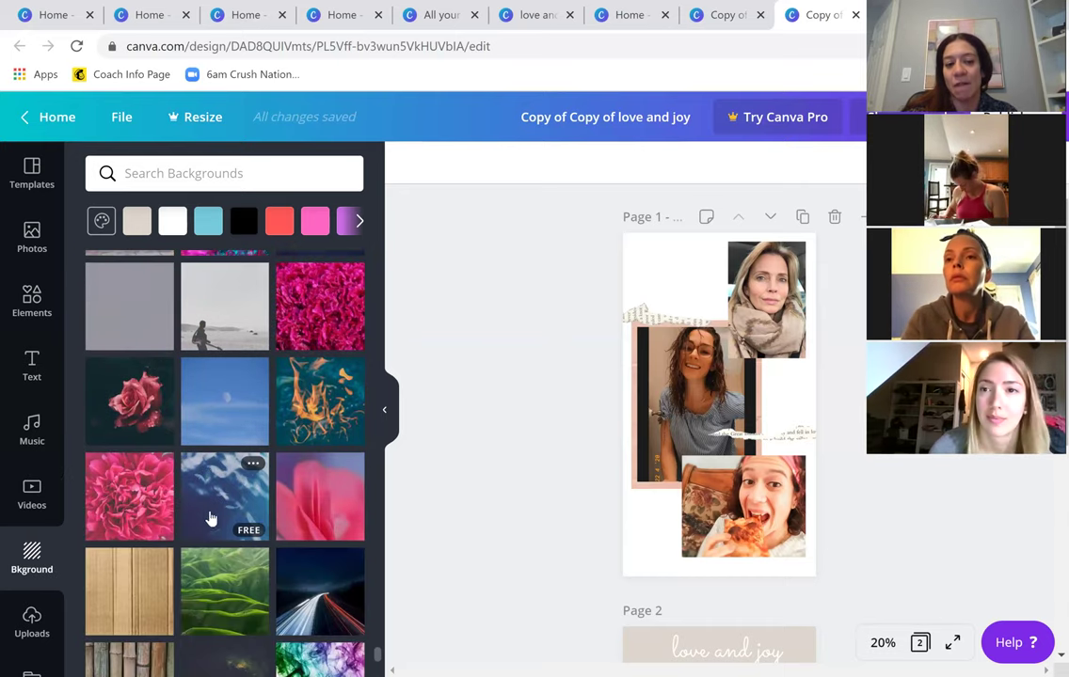
{"action": "scroll", "coordinate": [212, 517], "scroll_direction": "down", "scroll_amount": 5}
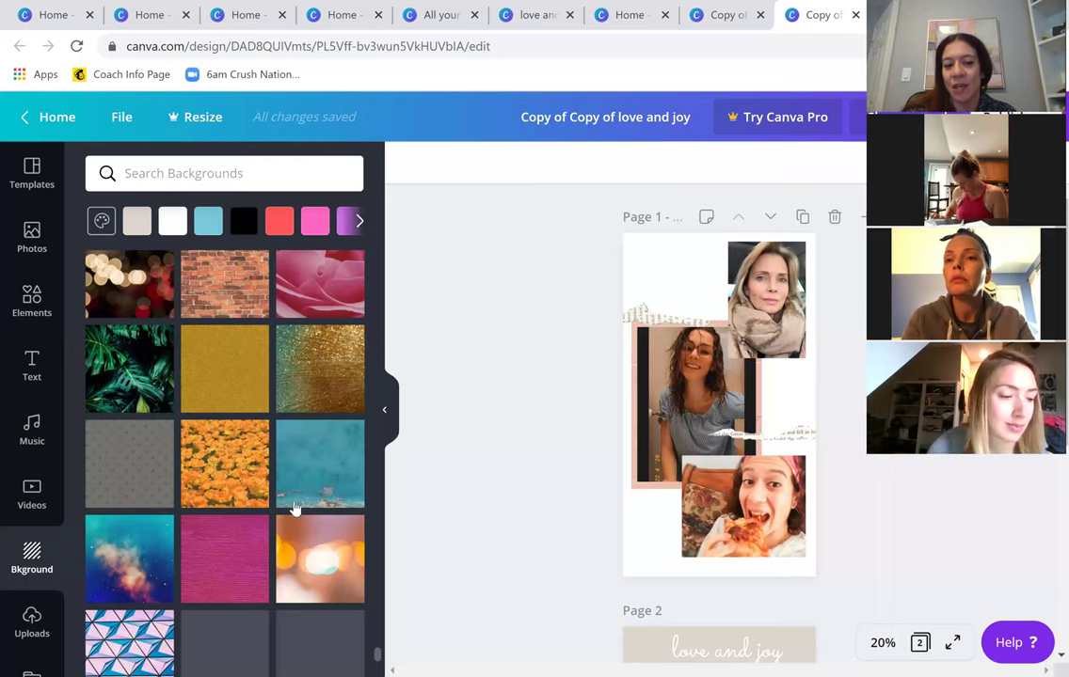
{"action": "scroll", "coordinate": [282, 514], "scroll_direction": "down", "scroll_amount": 5}
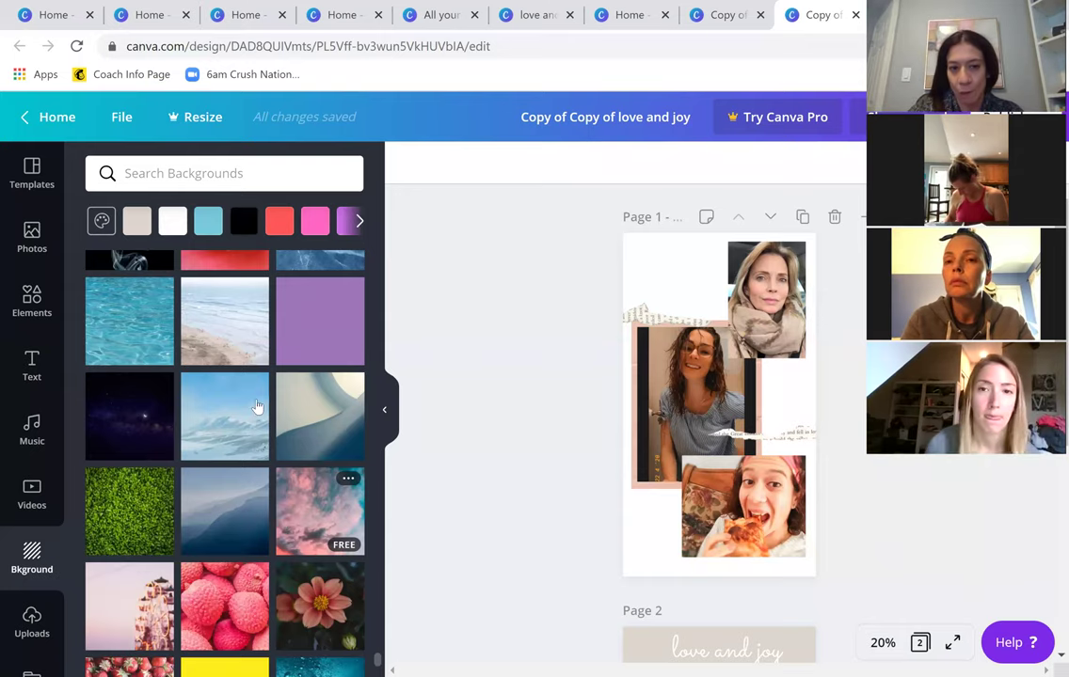
{"action": "scroll", "coordinate": [225, 365], "scroll_direction": "down", "scroll_amount": 10}
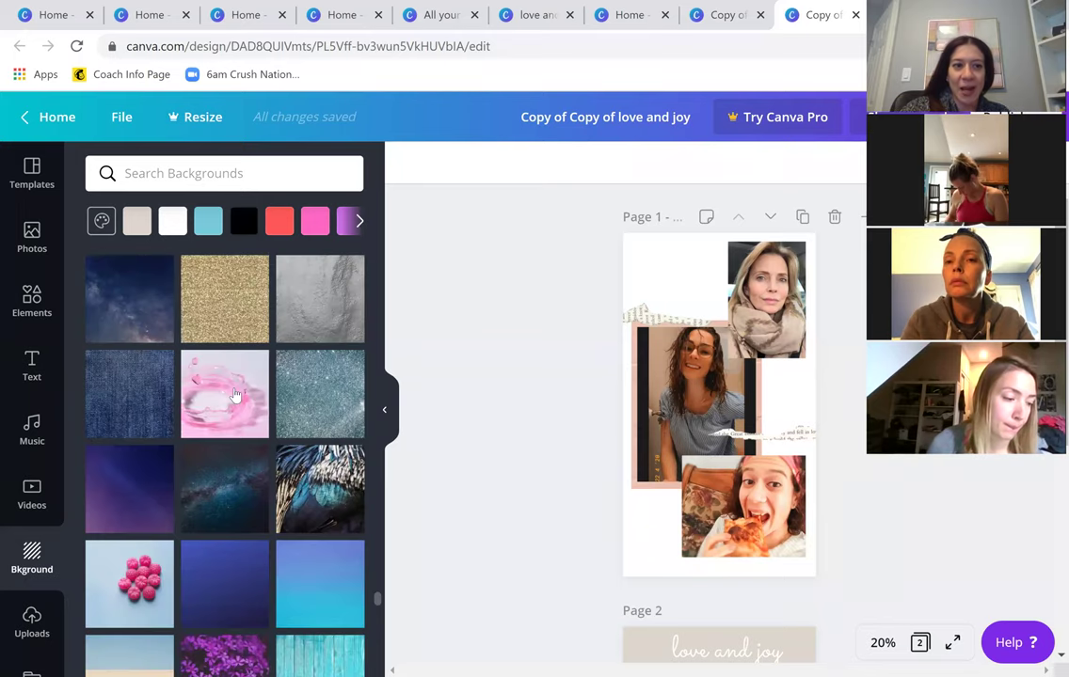
{"action": "scroll", "coordinate": [219, 334], "scroll_direction": "down", "scroll_amount": 5}
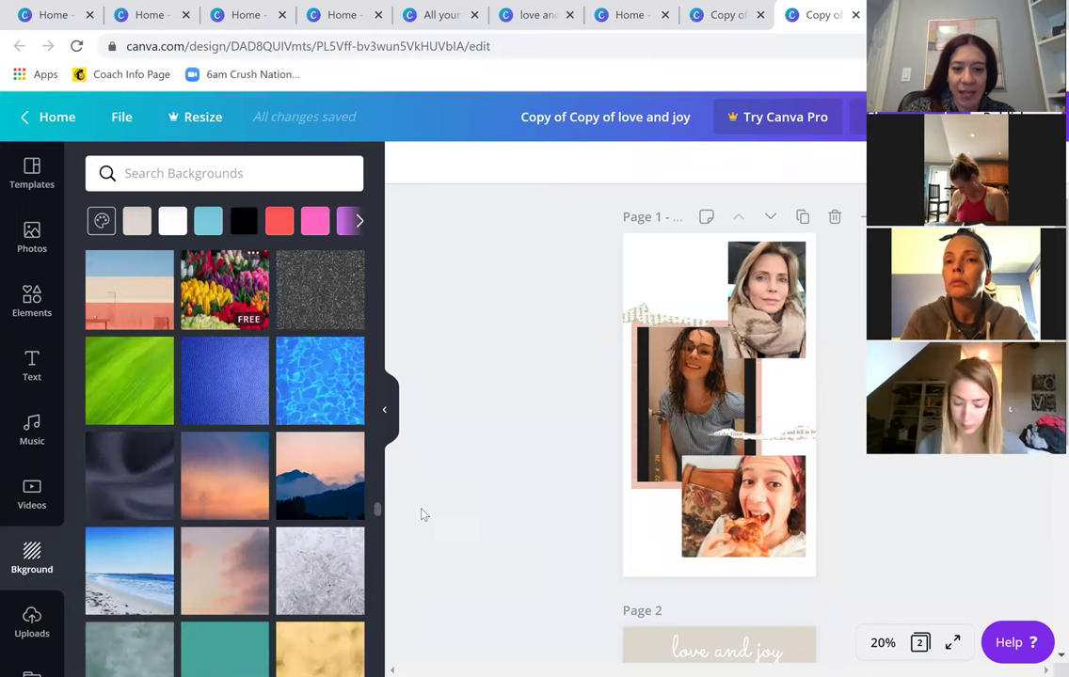
{"action": "scroll", "coordinate": [424, 514], "scroll_direction": "down", "scroll_amount": 5}
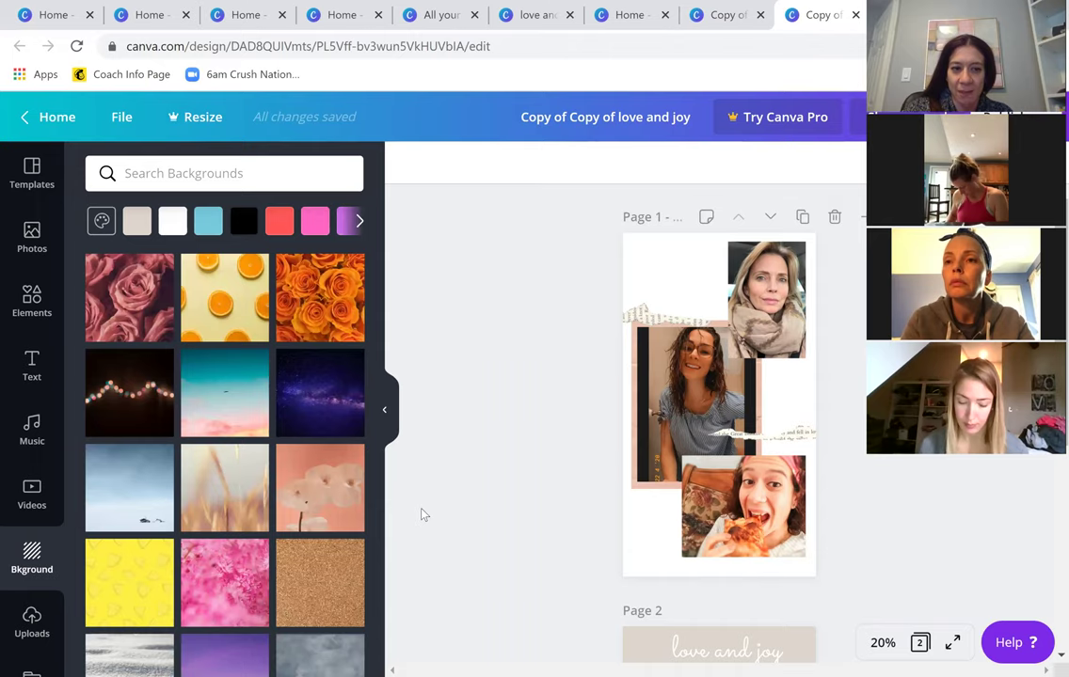